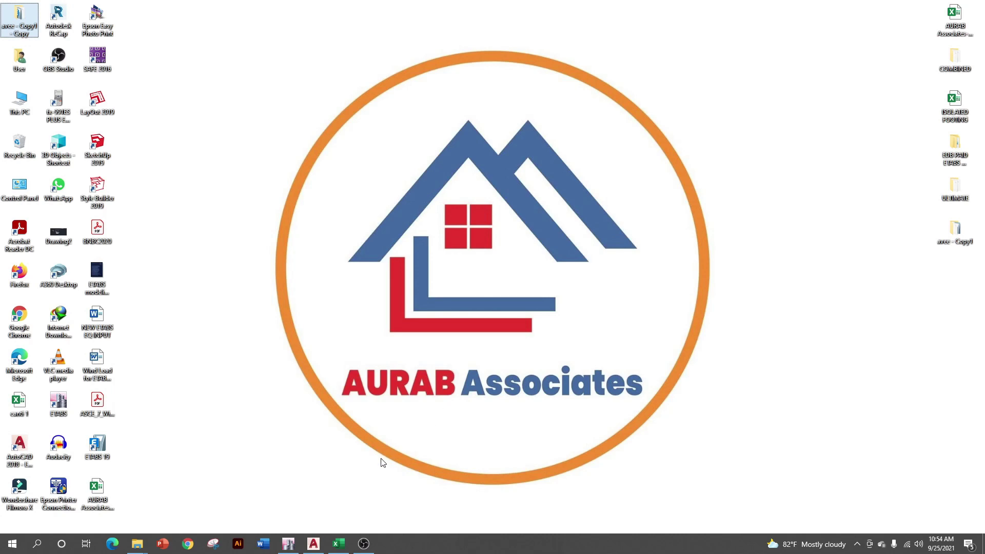
Bring the ETABS 2016 window with model FC1 back to the front
click(296, 541)
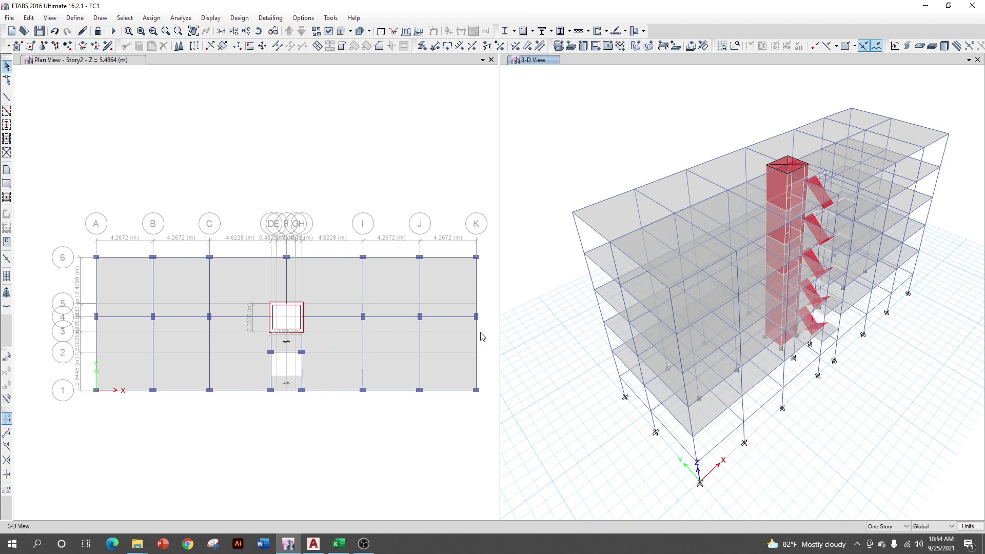
click(189, 18)
click(184, 29)
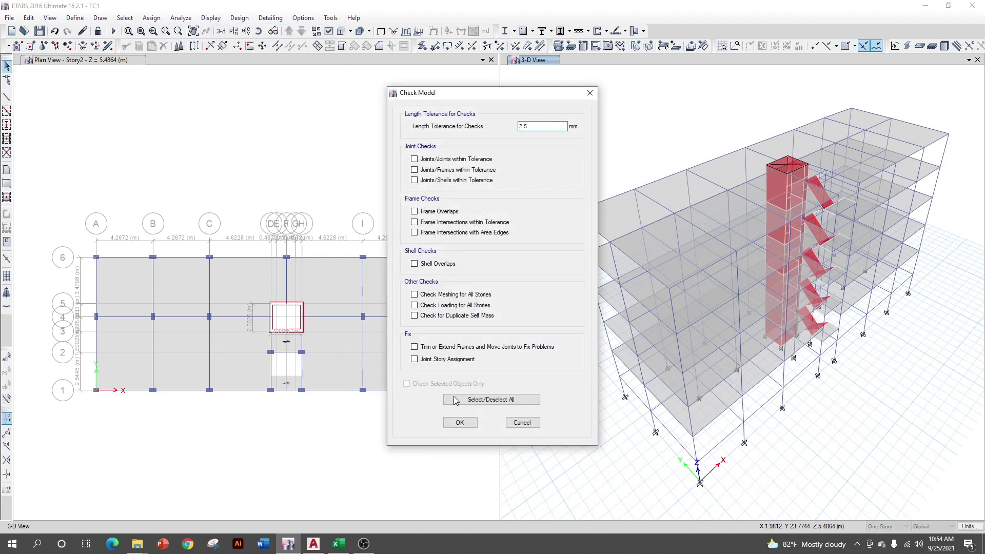
click(460, 422)
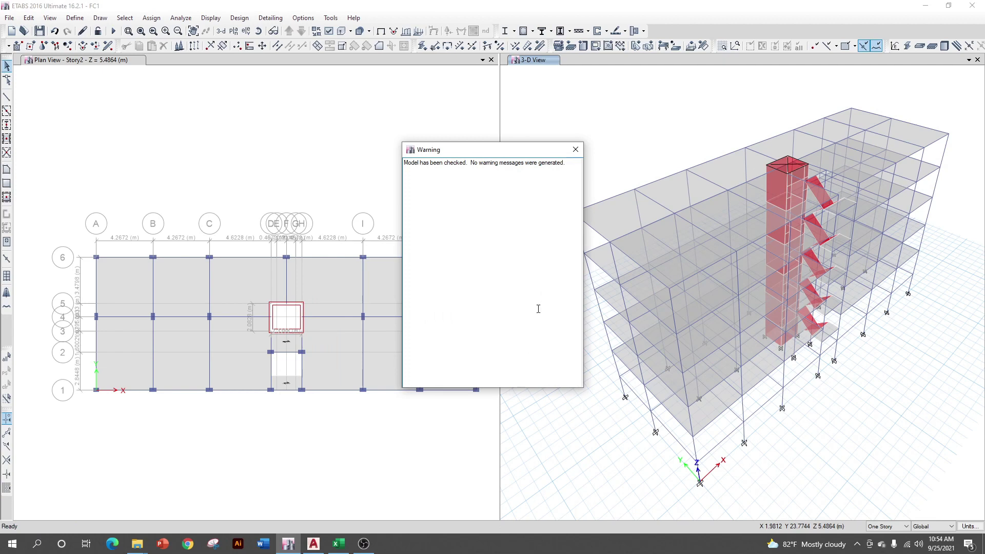
click(575, 149)
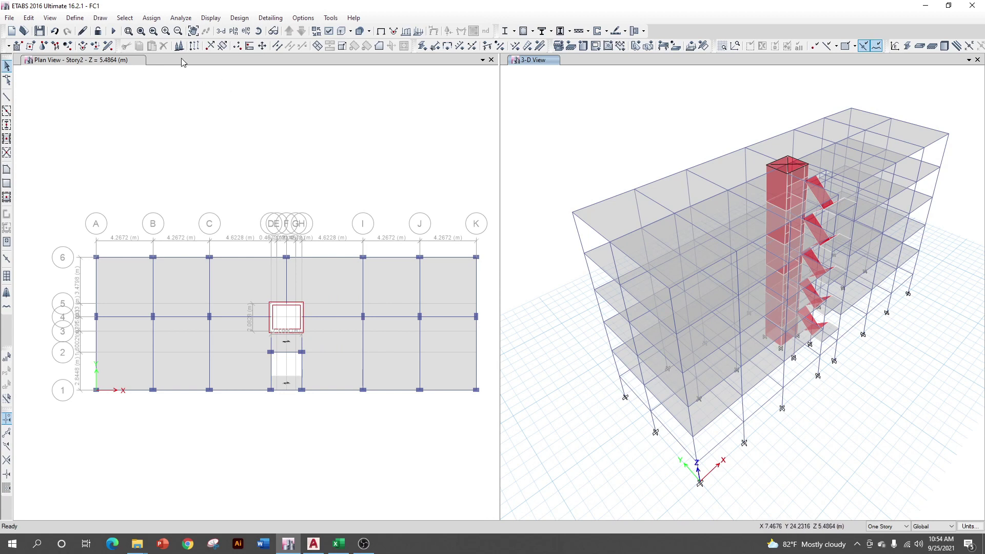
Run the analysis and review the concrete frame design combinations, starting at UDCon1
click(117, 32)
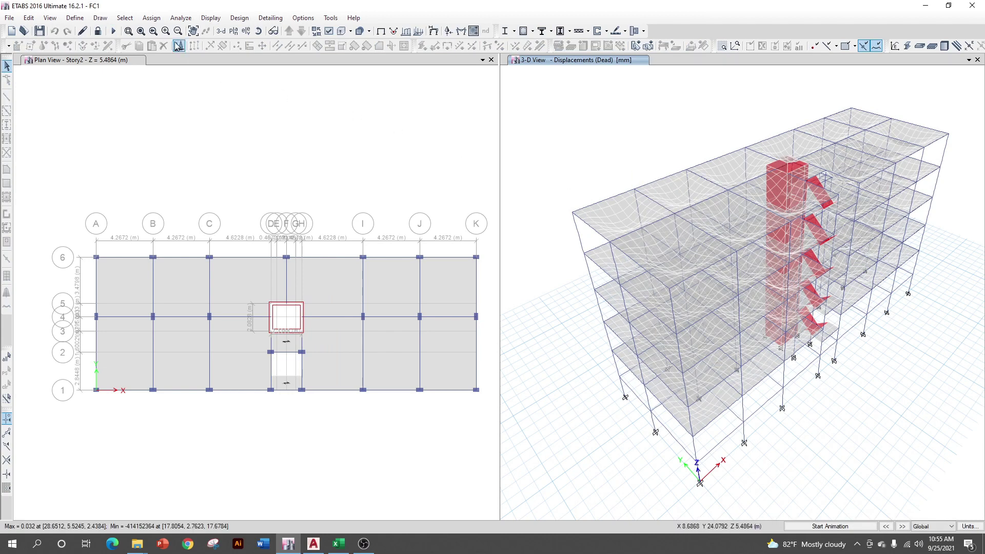
click(240, 19)
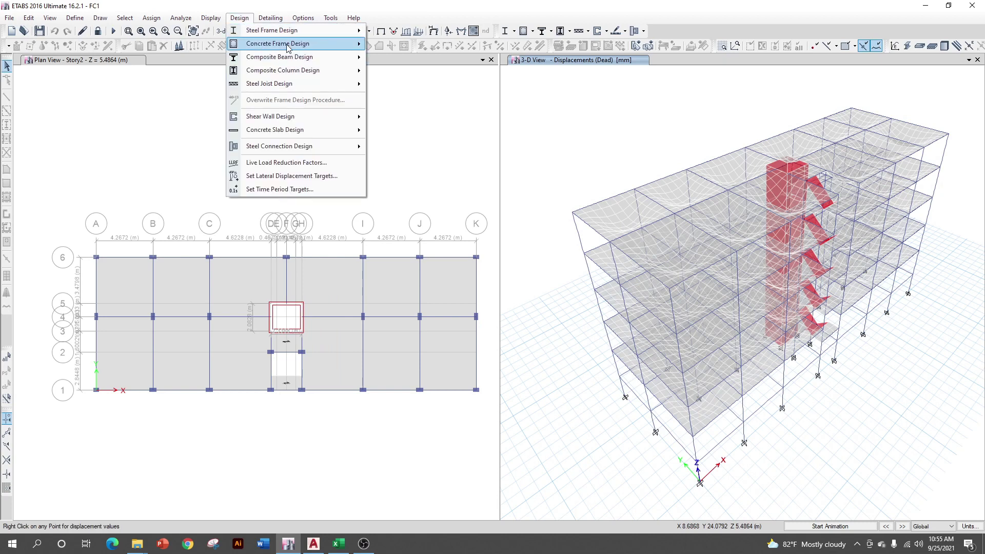
mouse_move(278, 43)
click(449, 118)
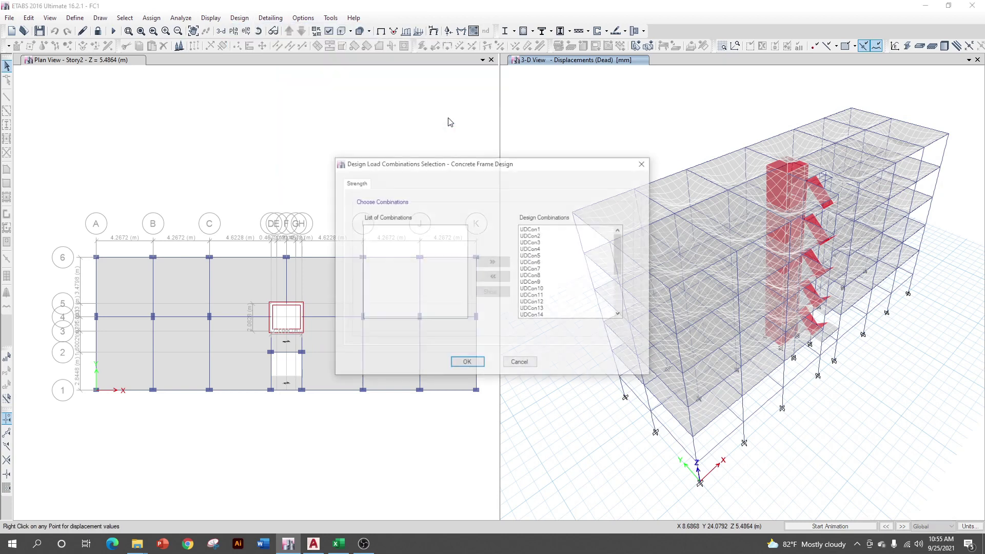
scroll(564, 265, down, 2)
scroll(564, 264, down, 2)
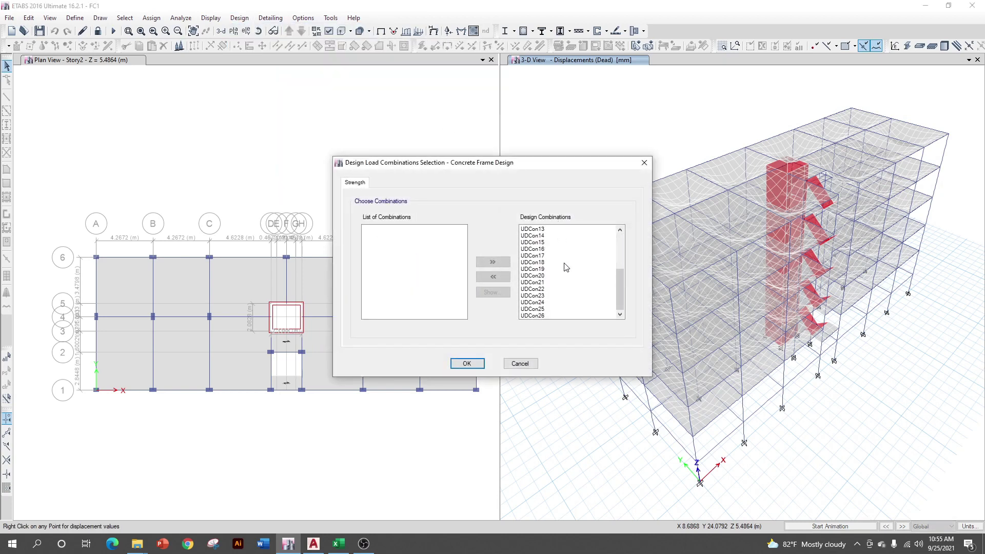
scroll(554, 246, up, 4)
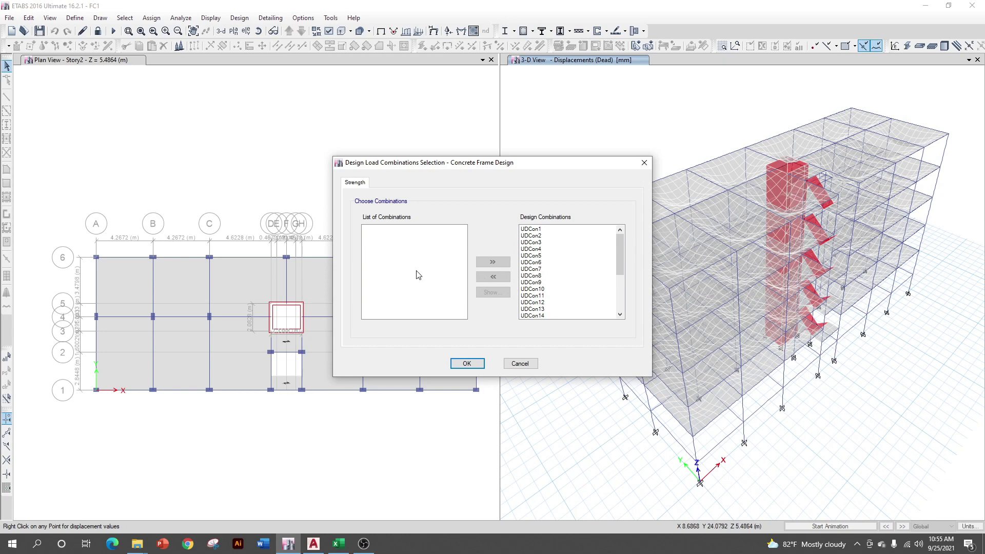
Accept the design combinations and run the concrete frame design check
click(465, 364)
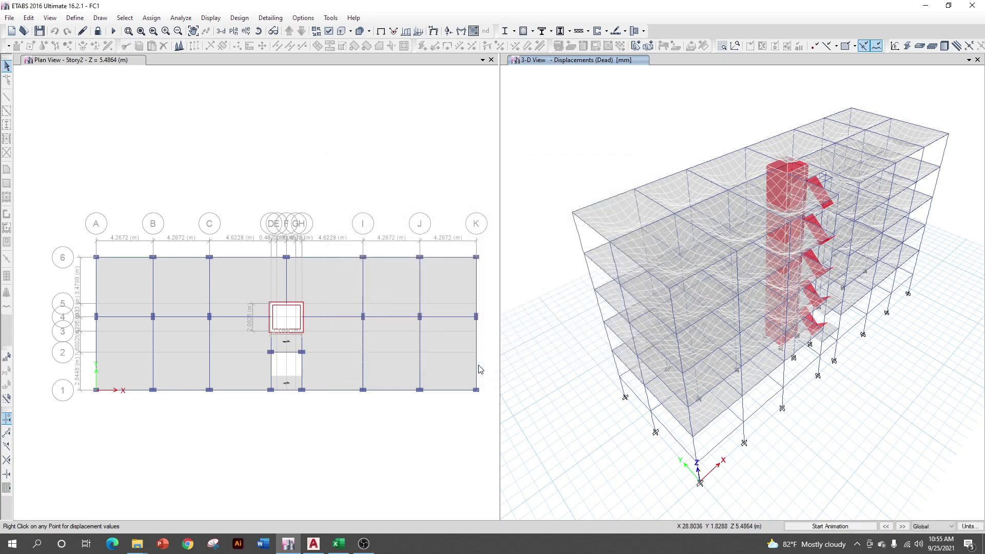
click(239, 18)
mouse_move(277, 43)
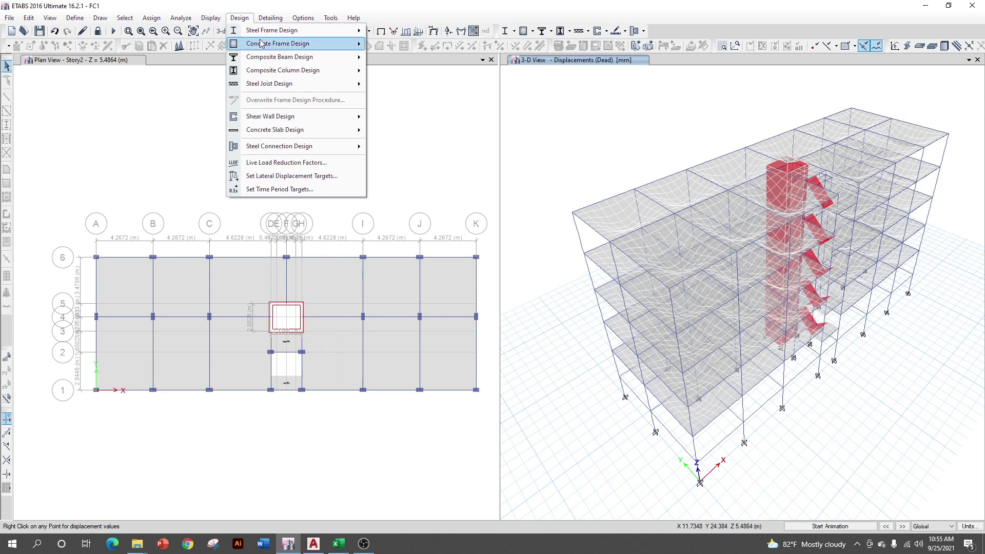
click(412, 133)
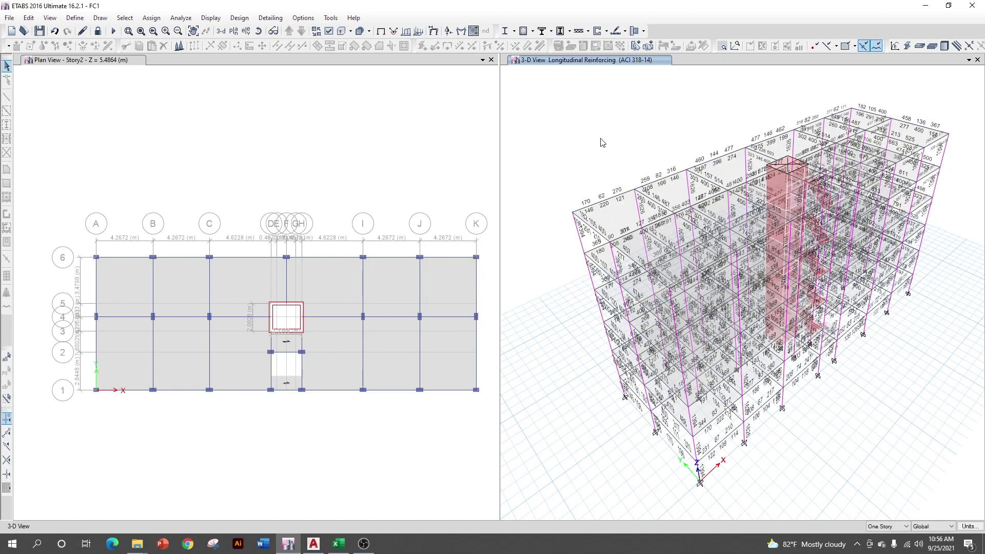
Confirm that all concrete members passed, then close the plan view window
click(237, 19)
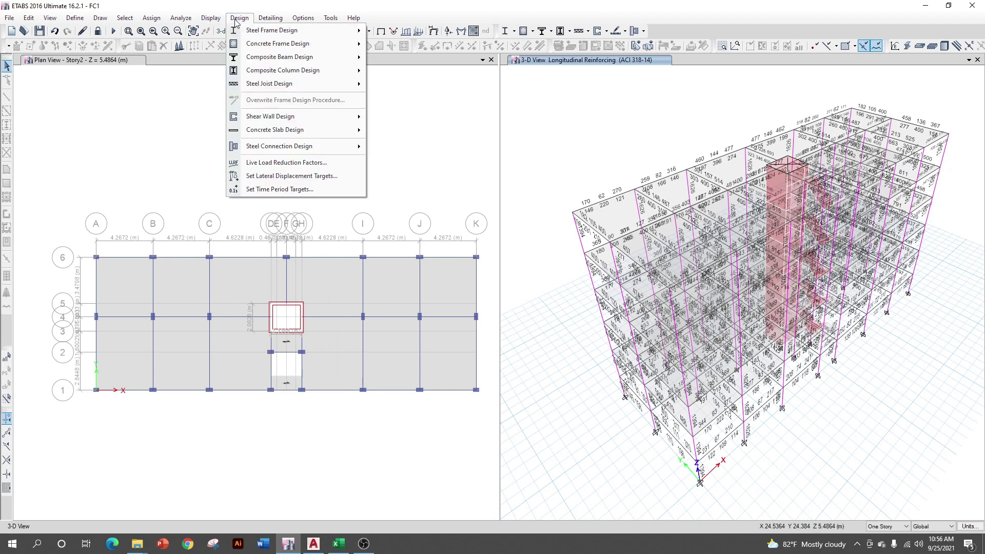
mouse_move(277, 43)
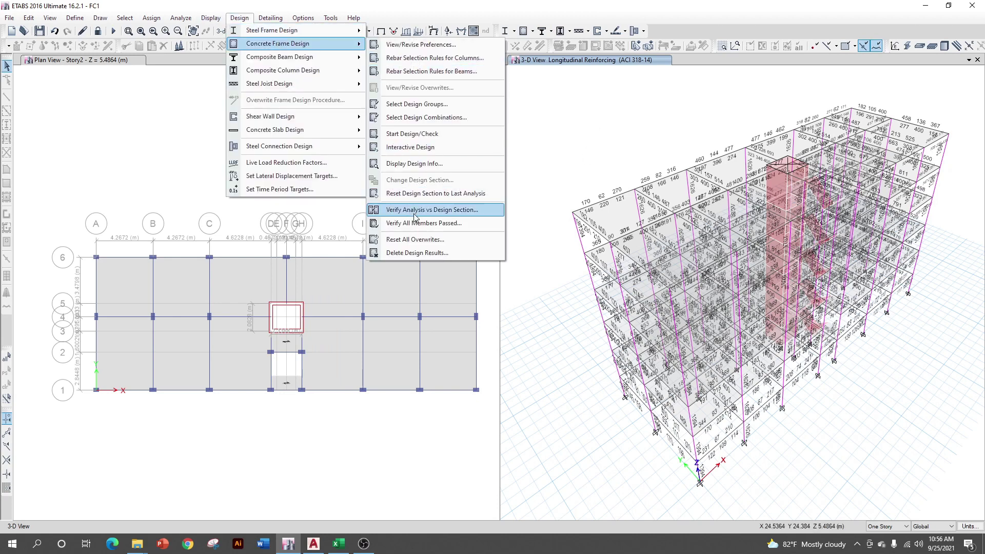
click(412, 224)
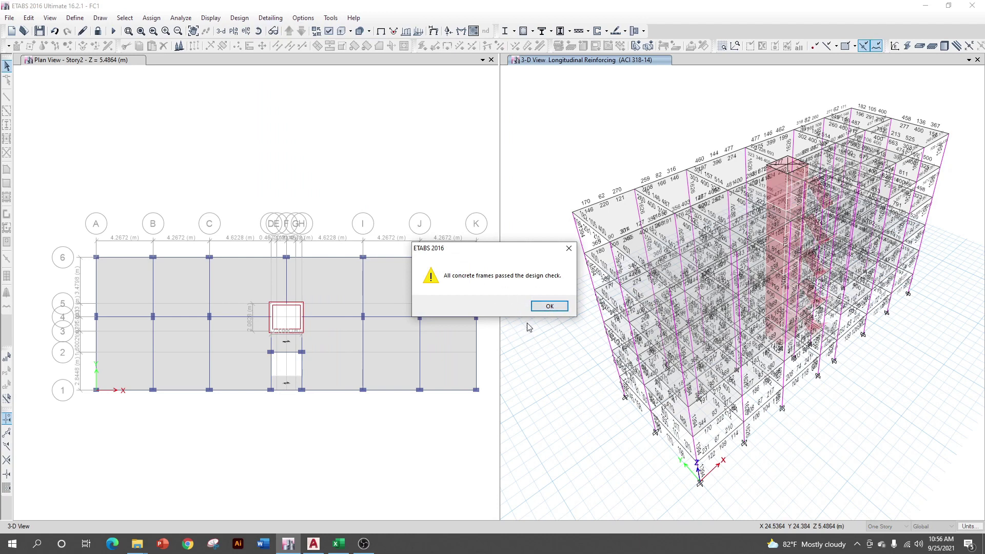
click(550, 307)
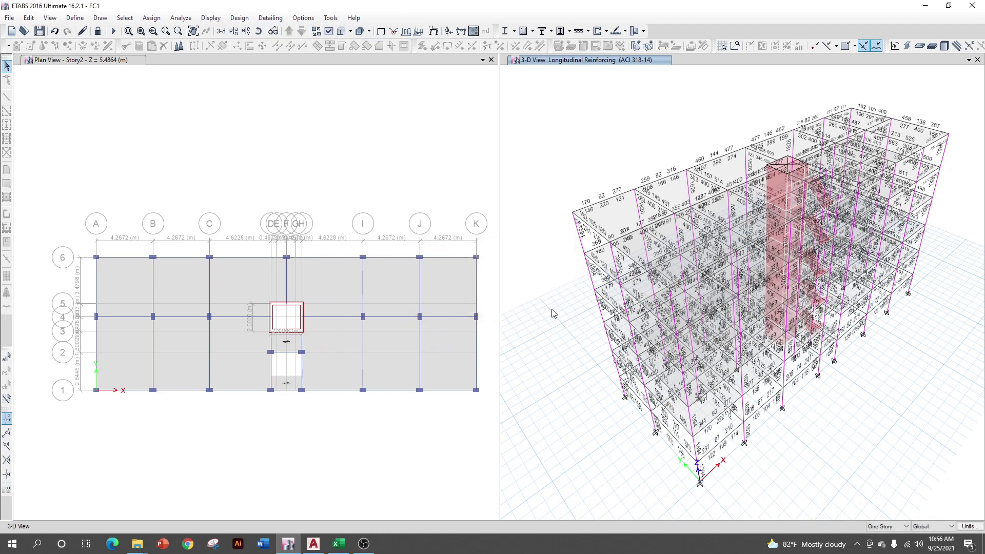
click(491, 60)
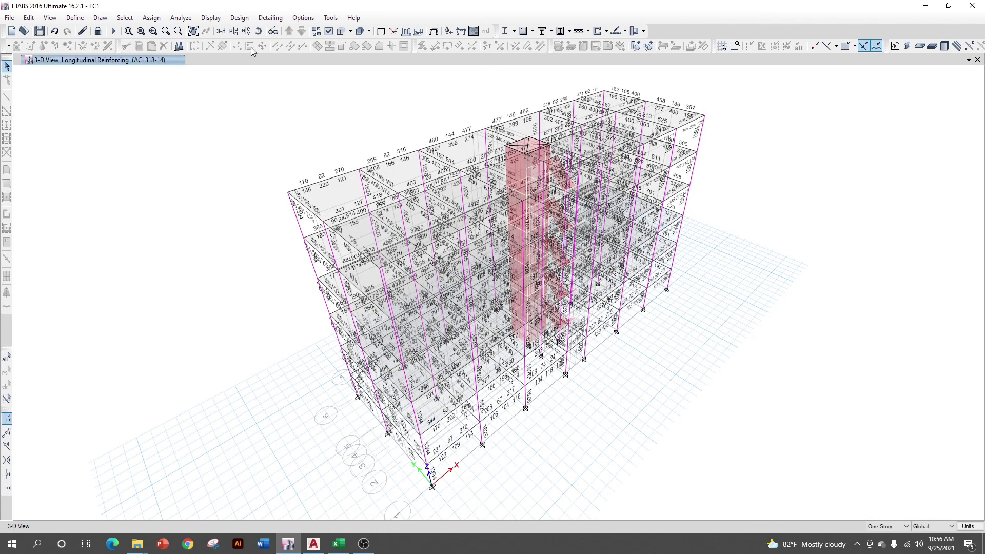
Show the Story2 plan view and centre the floor plan in the window
click(234, 31)
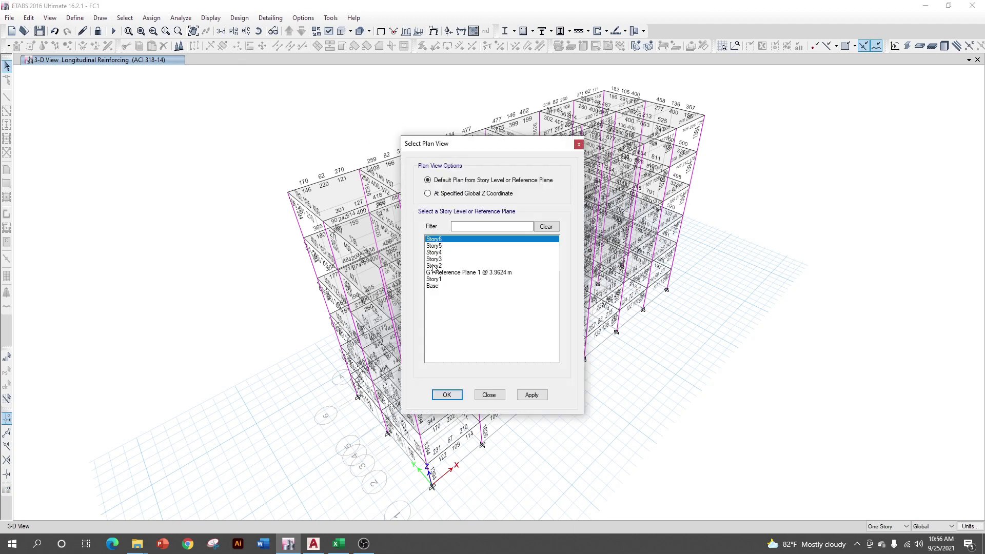
click(433, 265)
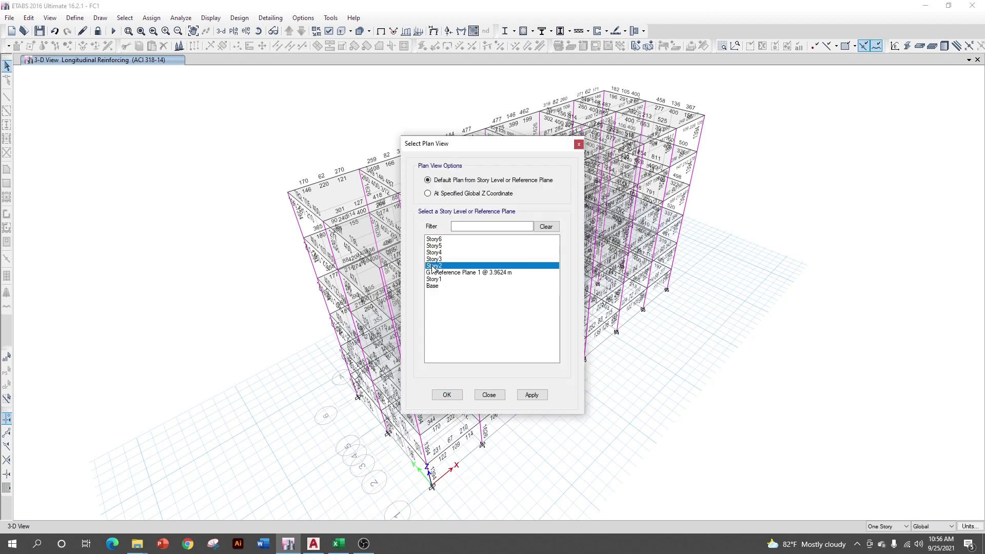
click(529, 396)
click(447, 395)
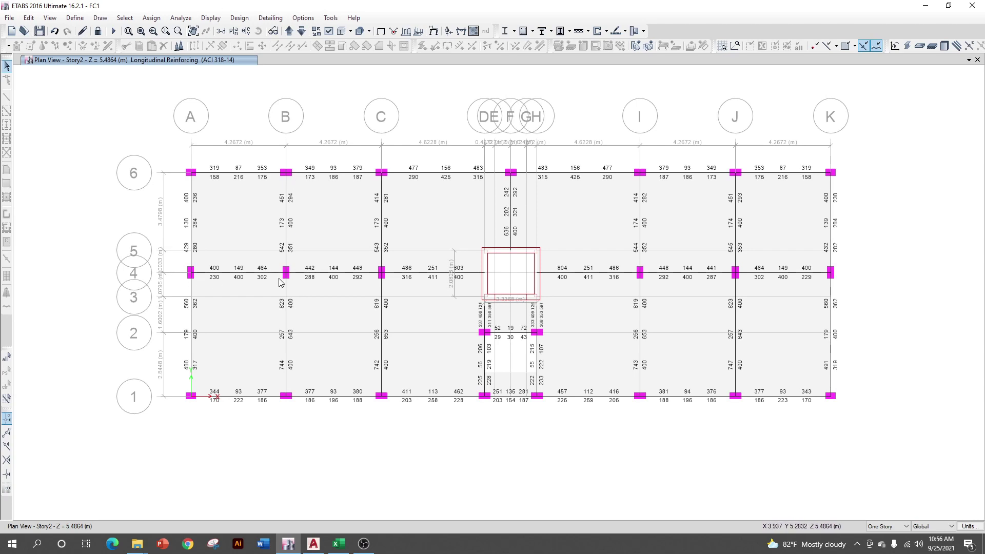
drag(284, 284, 386, 291)
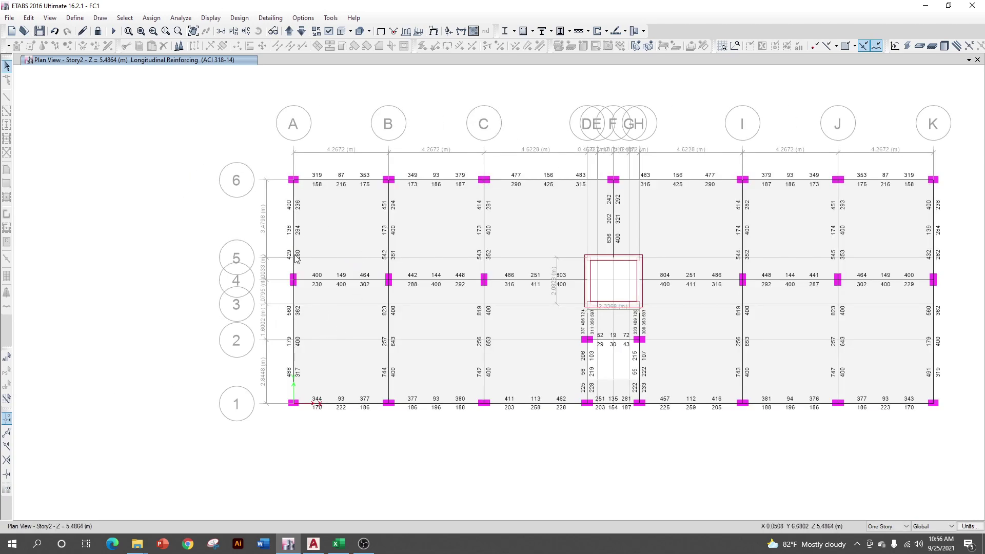
Switch display units to U.S. Defaults, then back to Metric SI
click(963, 527)
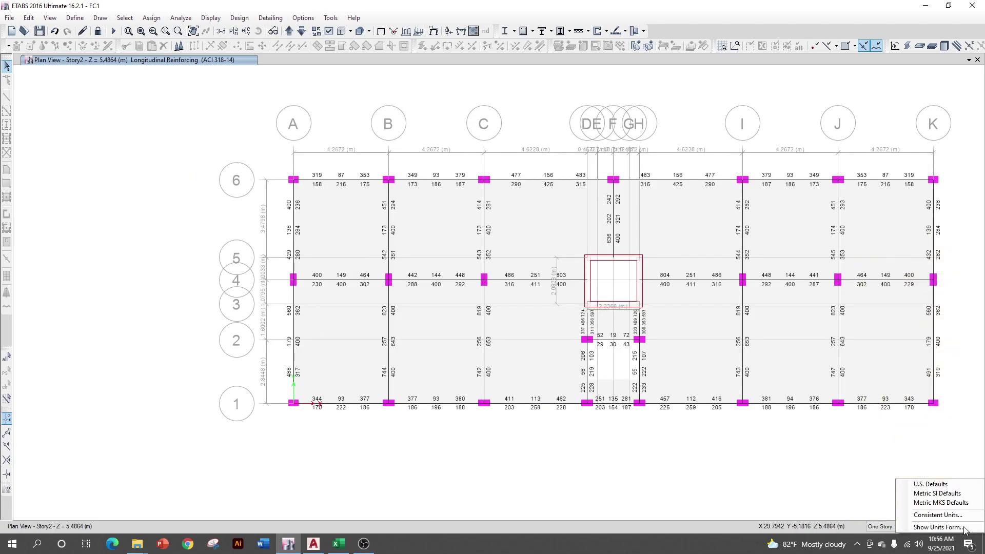
click(935, 484)
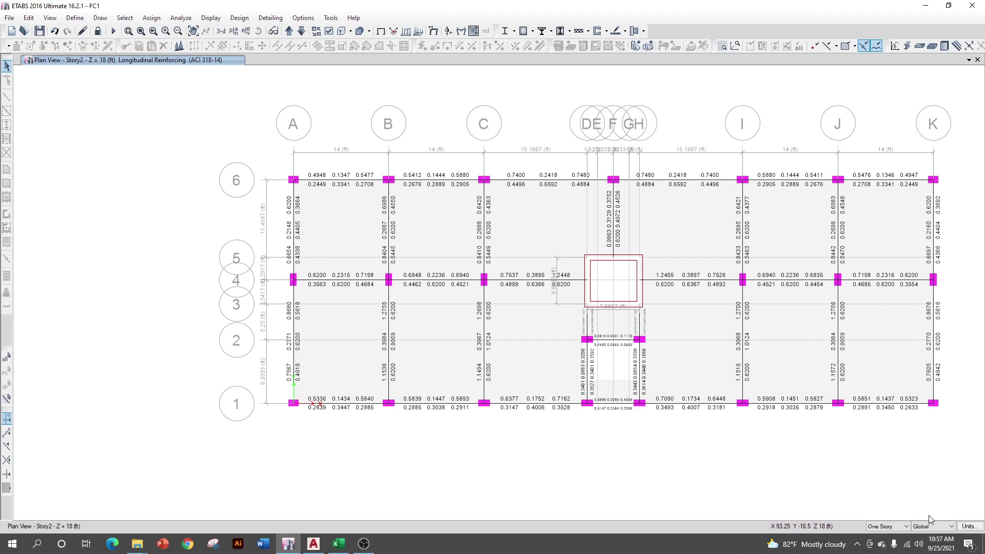
click(969, 526)
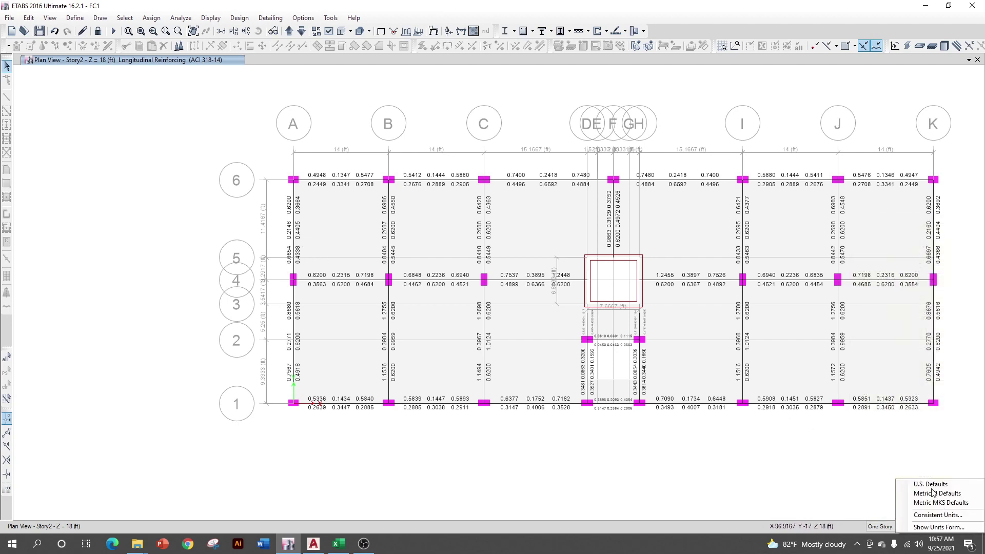
click(929, 494)
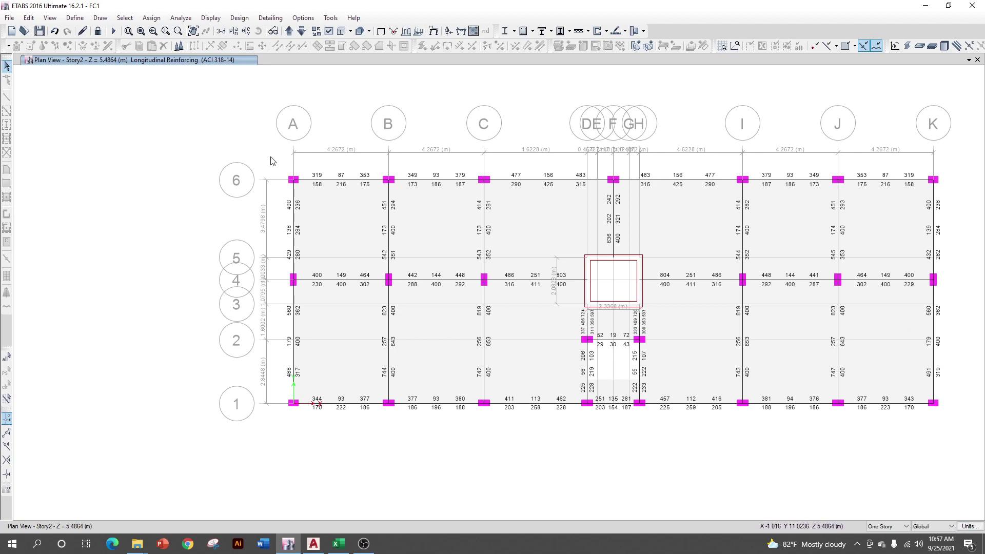
Inspect reinforcing values along grid A and lines 1–6, then zoom to the full Story2 plan
drag(270, 156, 320, 439)
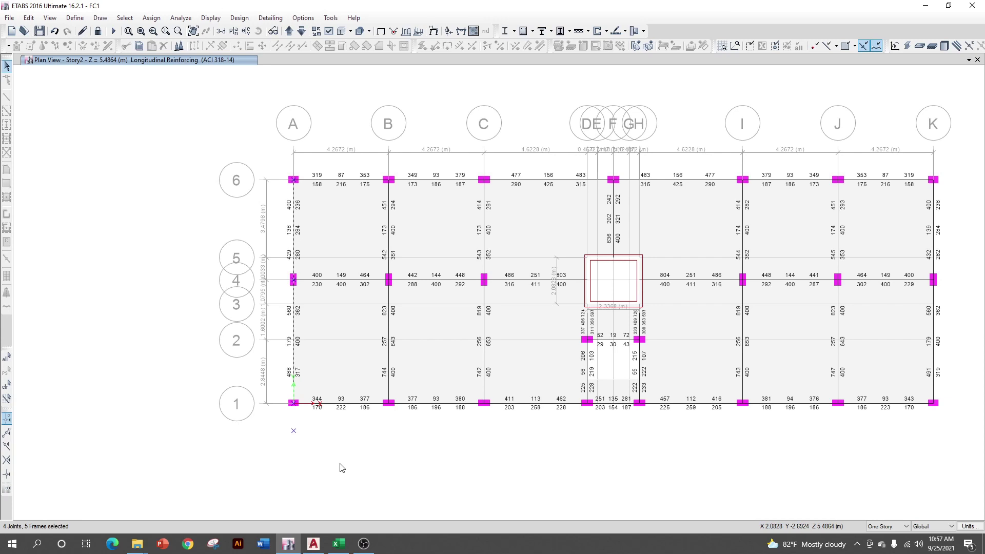
key(ctrl+q)
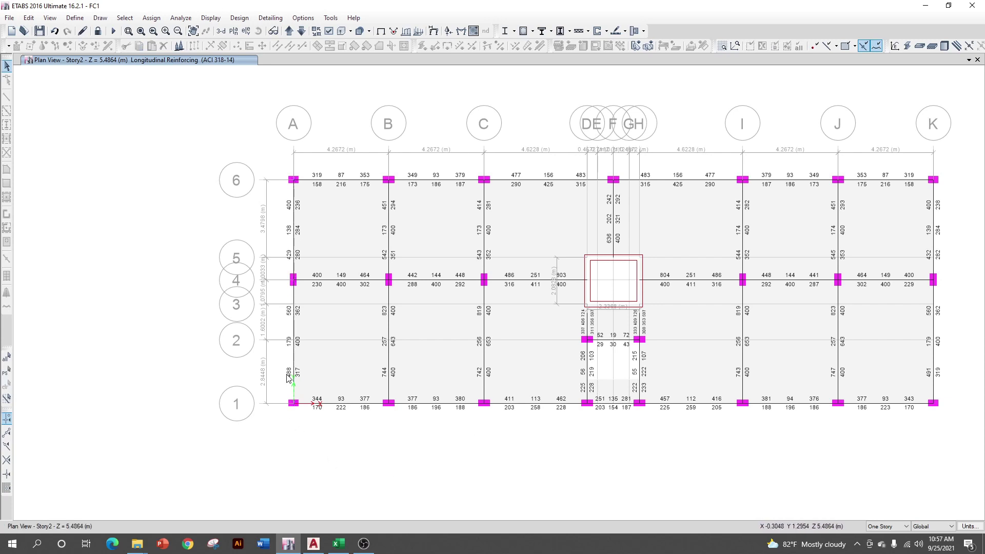
scroll(300, 400, up, 3)
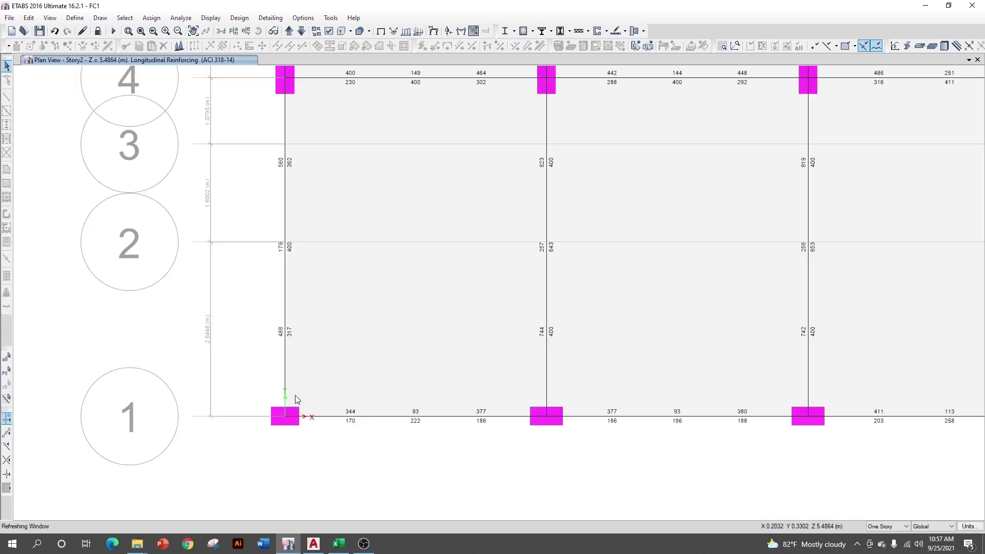
drag(302, 275, 332, 365)
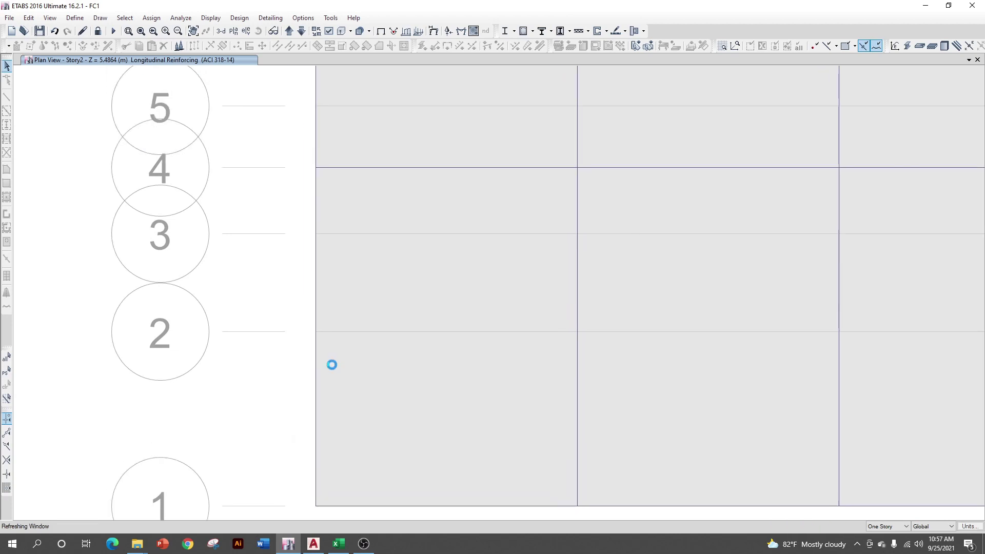
drag(306, 264, 331, 272)
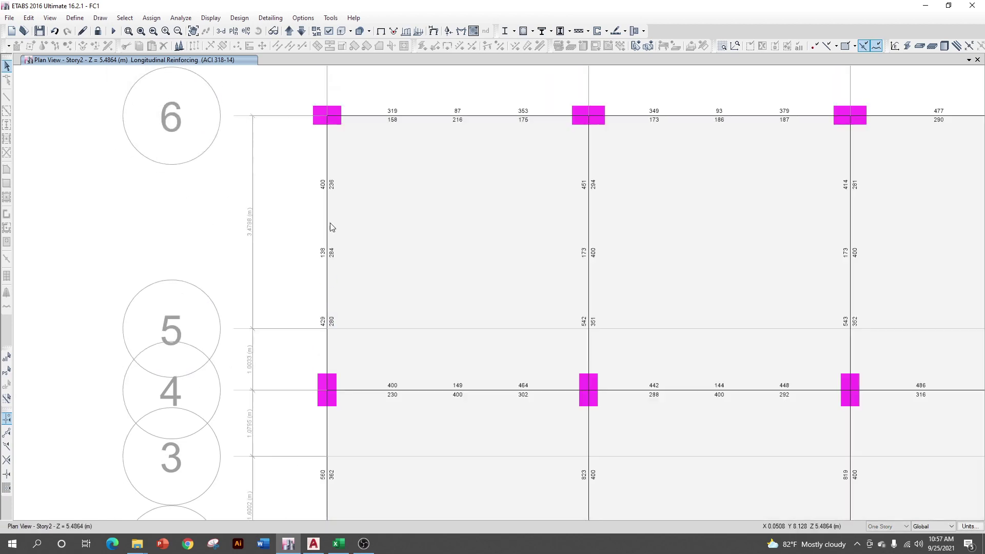
scroll(349, 257, down, 3)
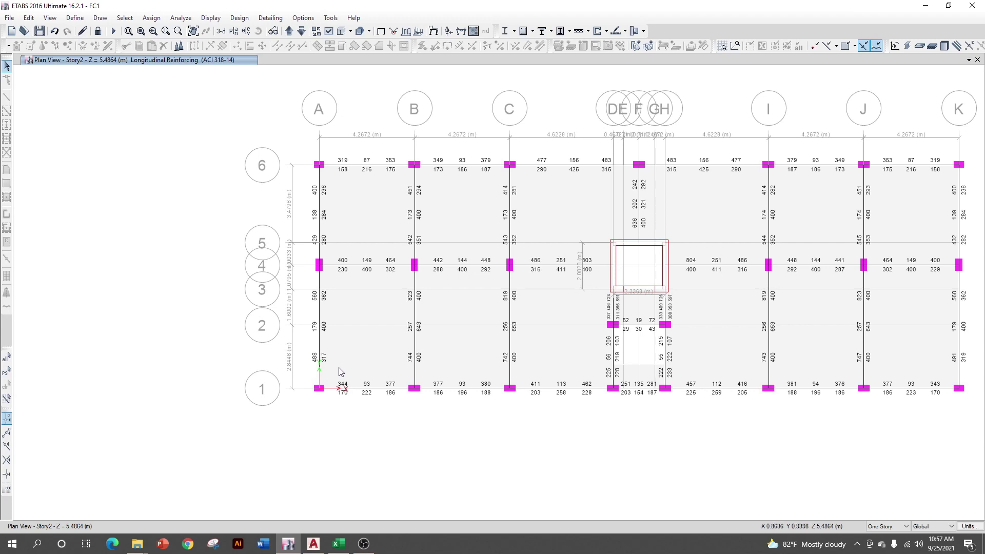
scroll(339, 371, up, 3)
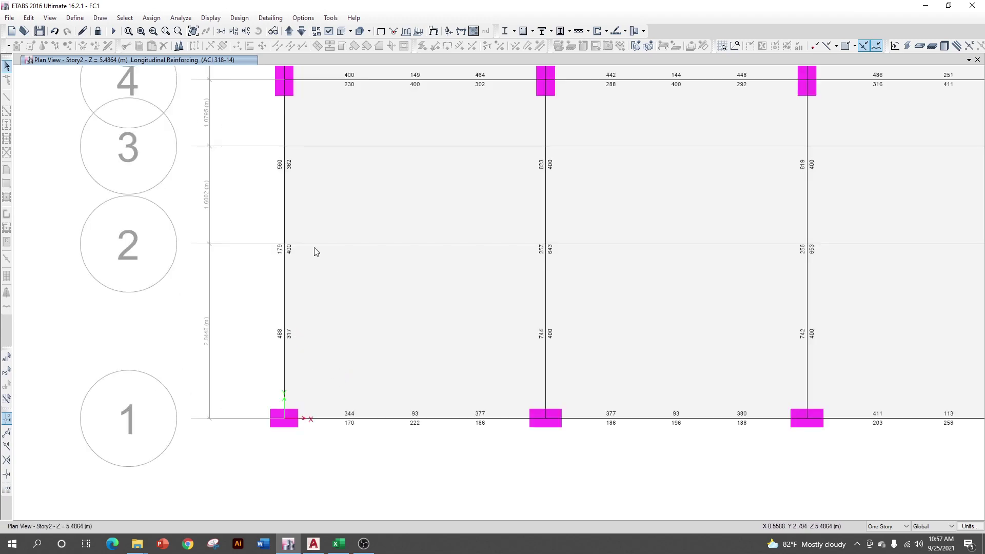
scroll(296, 256, up, 3)
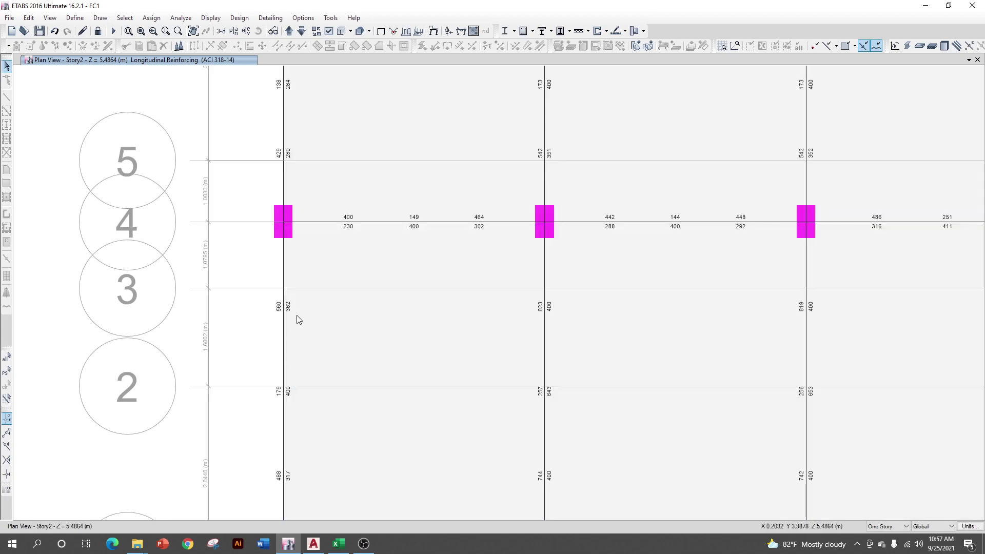
scroll(315, 205, up, 3)
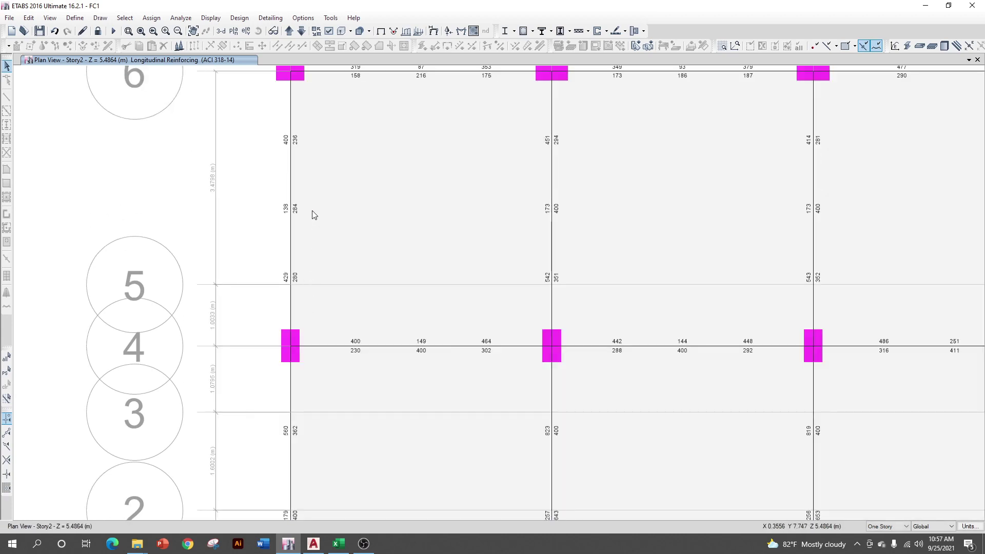
key(F3)
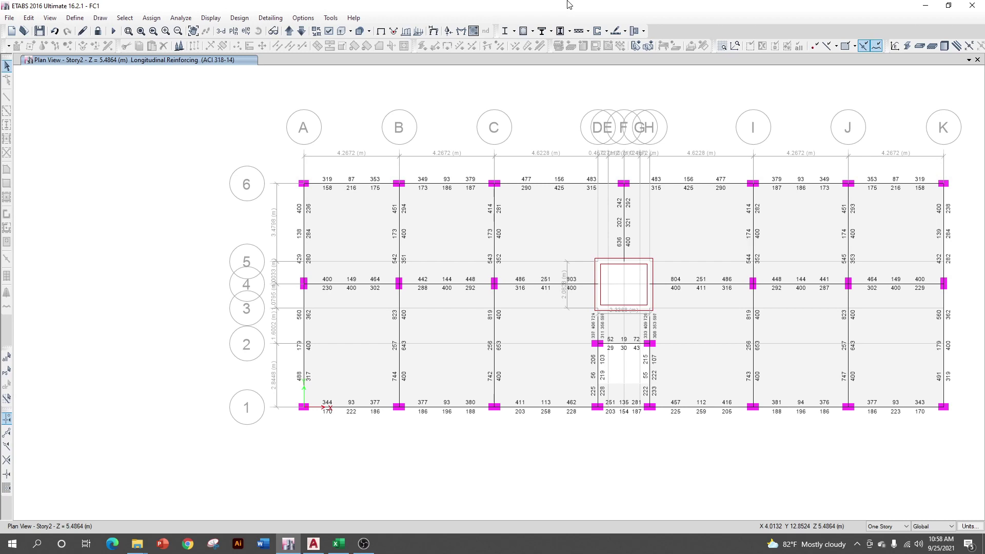
Bring up the Beam Detailing workbook and check it against the ETABS reinforcing plan
click(343, 545)
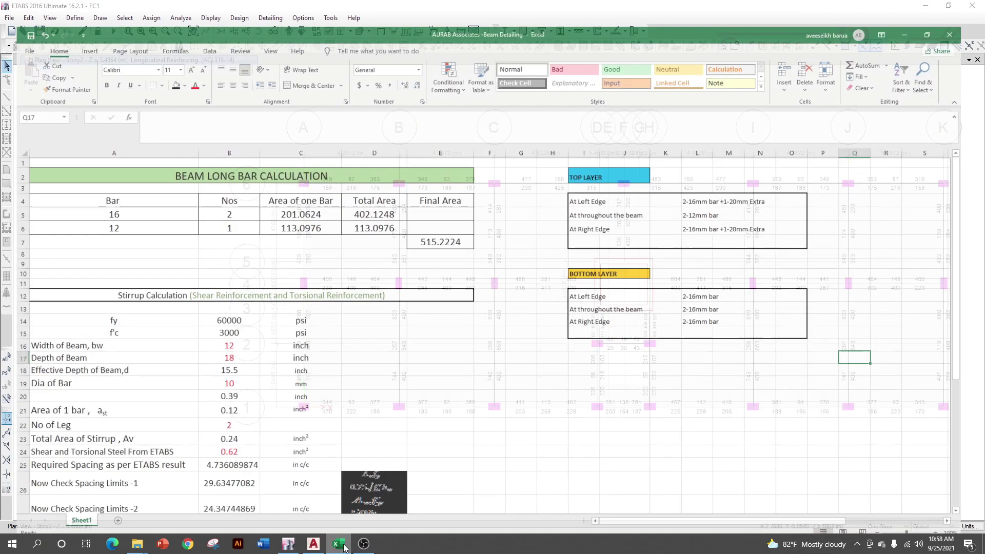
click(590, 414)
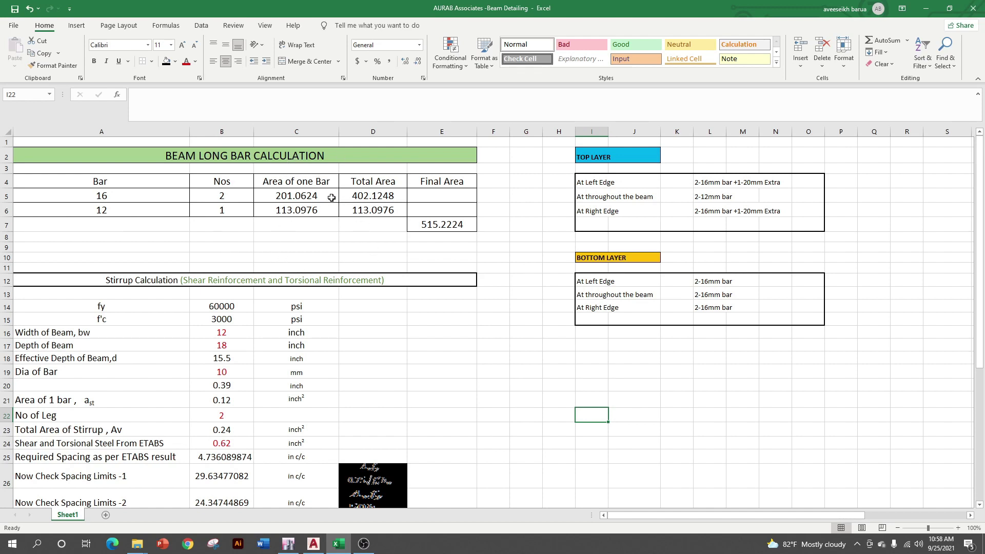
scroll(214, 331, down, 7)
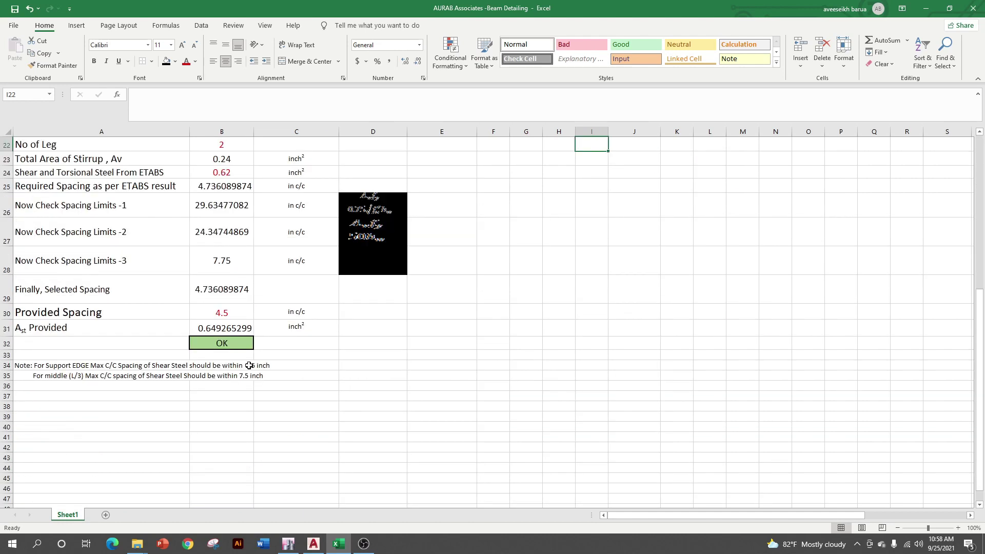
scroll(264, 363, down, 3)
scroll(264, 363, up, 6)
scroll(316, 312, up, 4)
scroll(345, 374, down, 4)
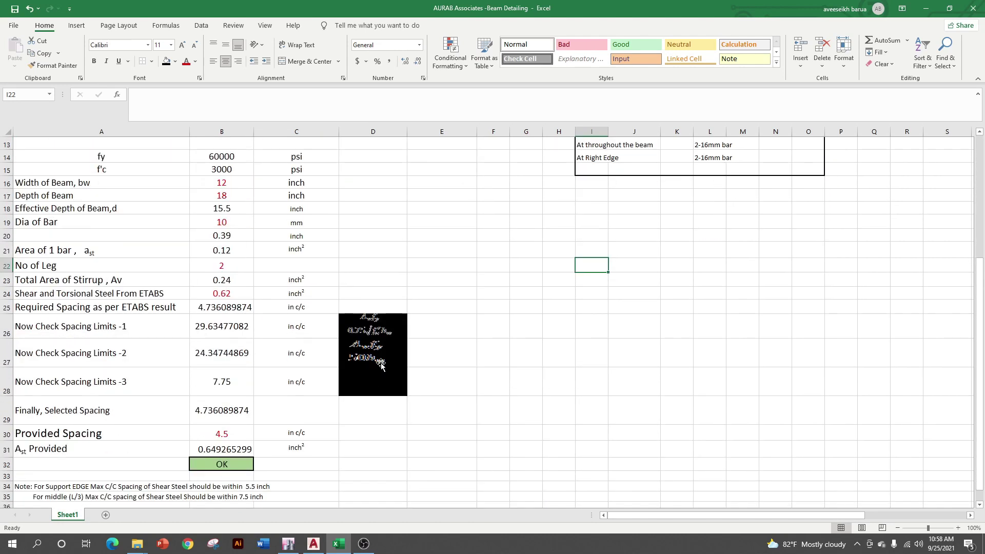
scroll(373, 384, up, 4)
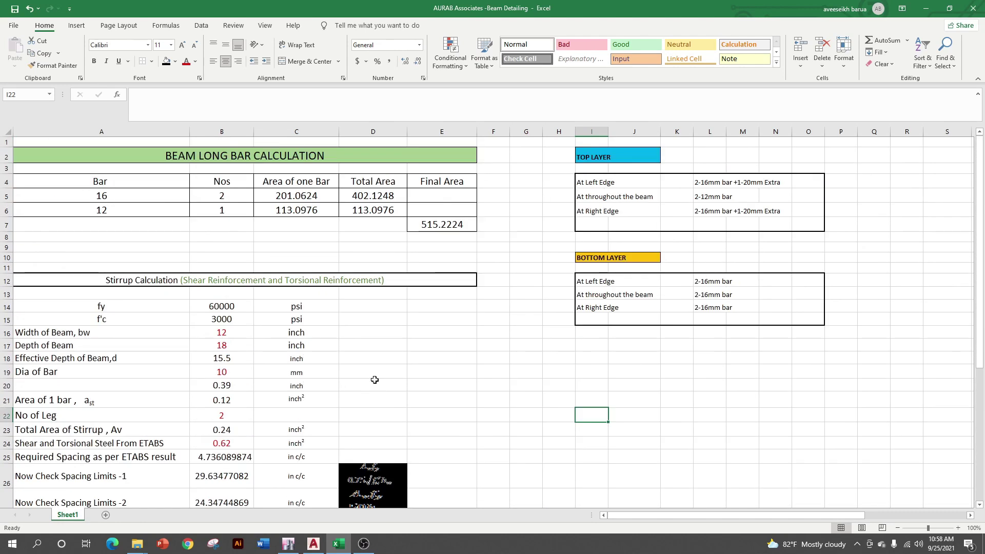
scroll(372, 382, down, 4)
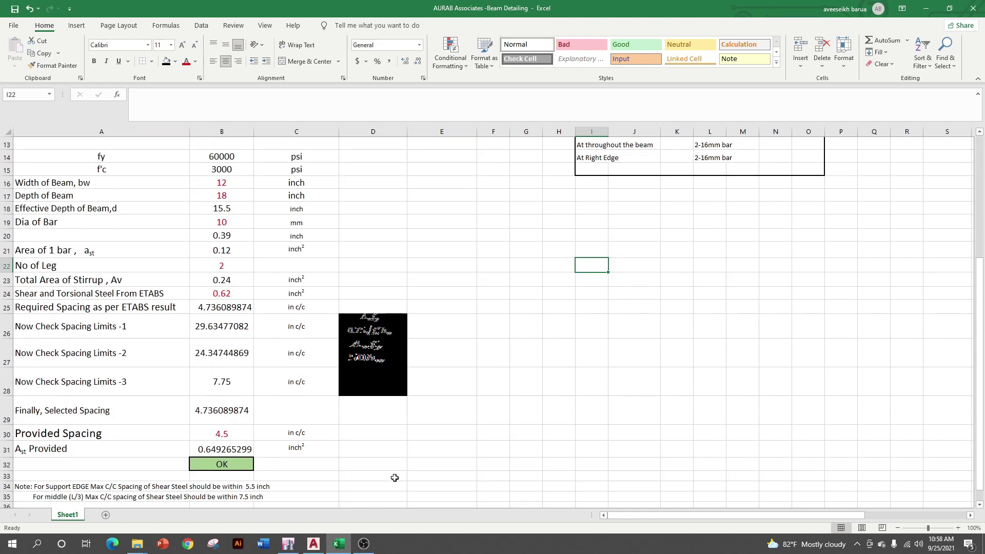
scroll(564, 359, up, 4)
click(594, 386)
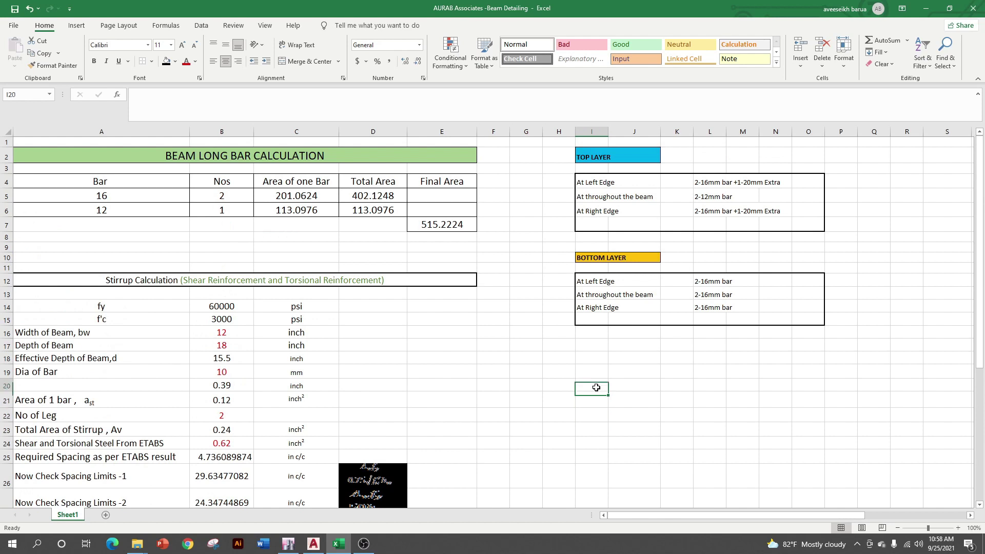
click(288, 543)
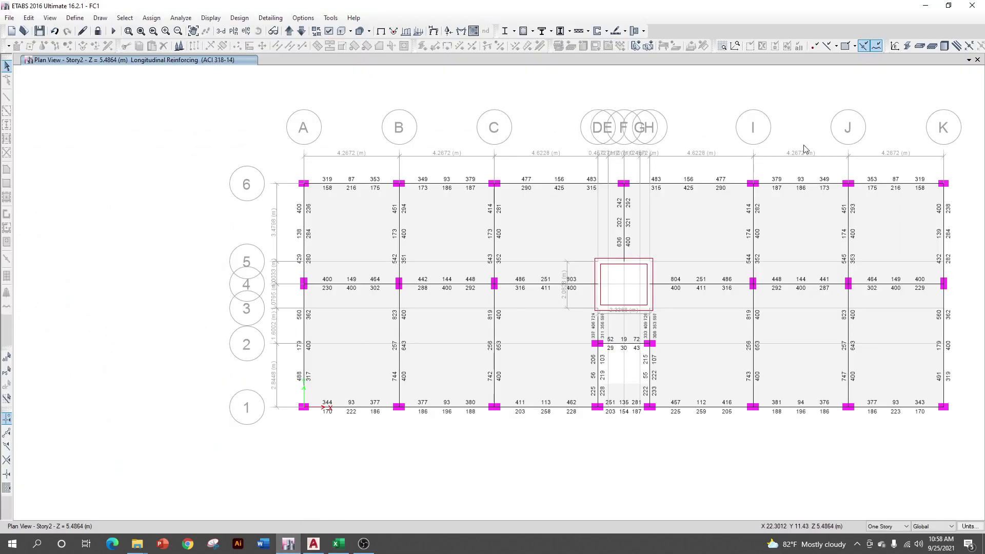
click(924, 5)
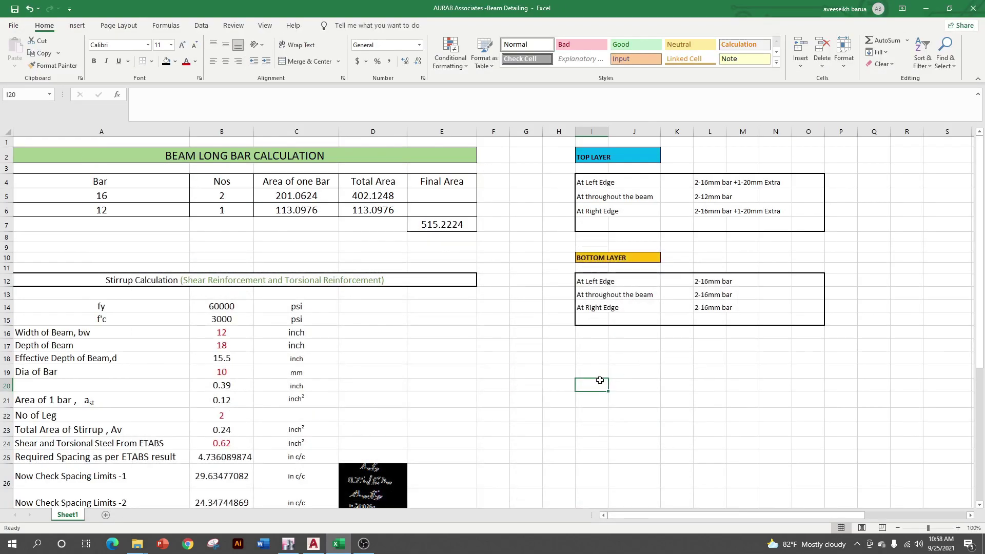
Enter 488 and 317 in I19:I20, and 179 and 400 in J19:J20
click(597, 372)
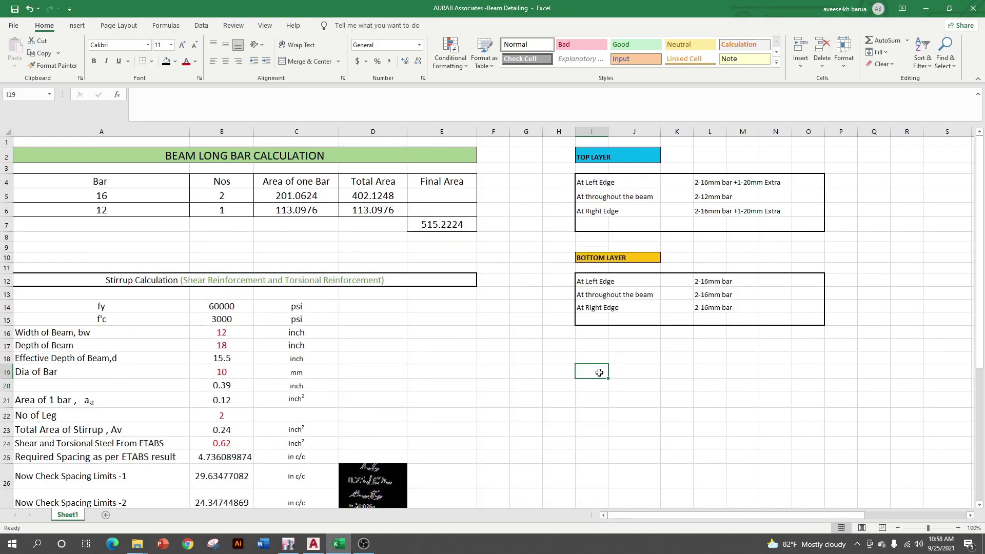
text(488)
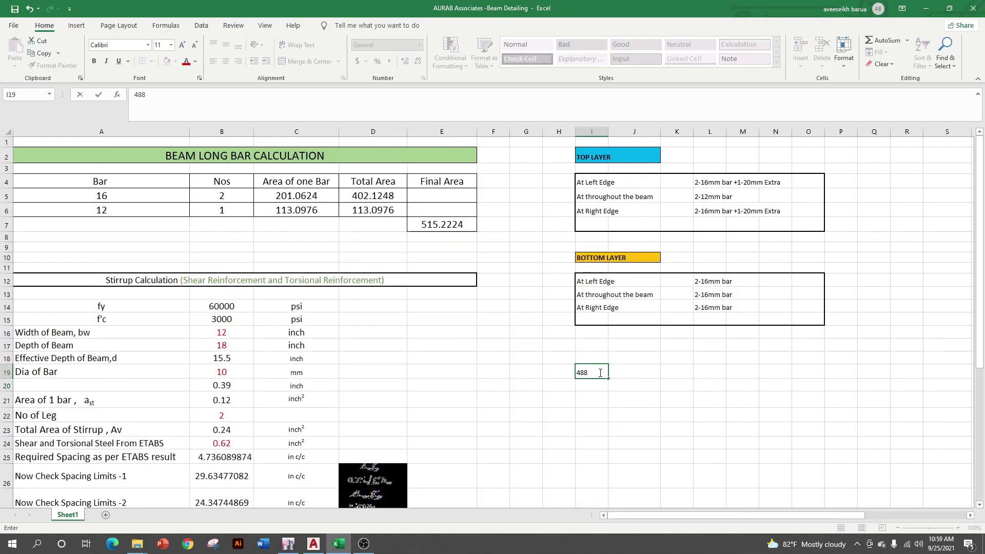
key(Return)
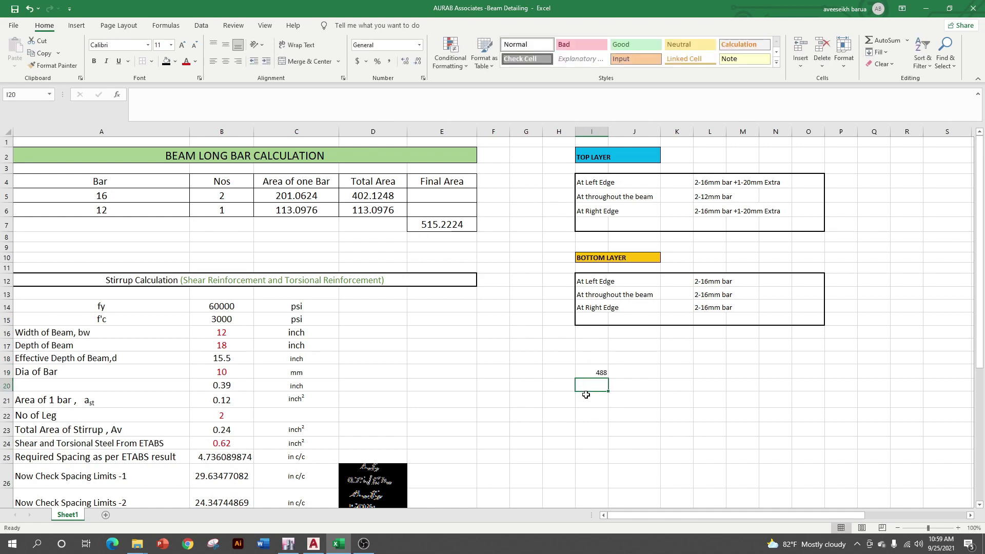
text(31)
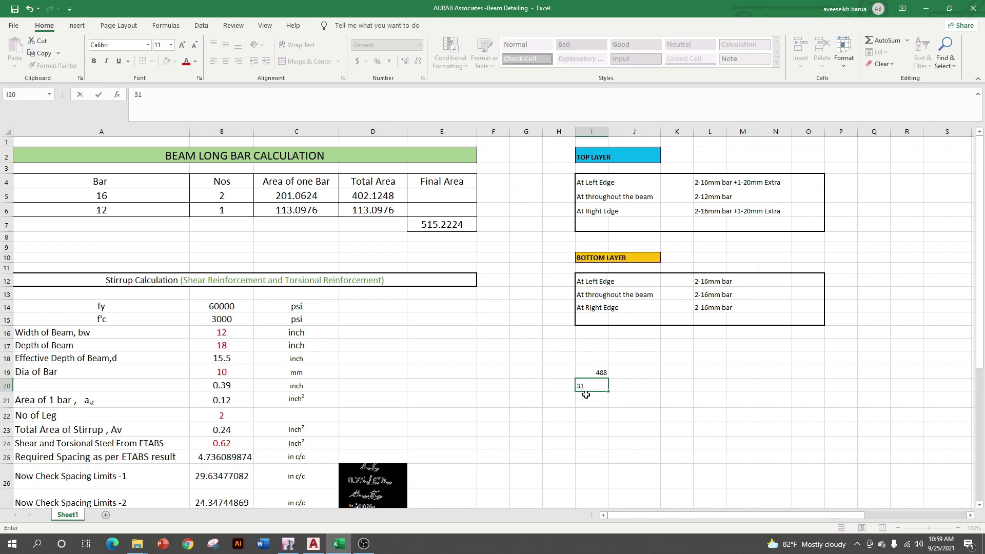
text(7)
click(631, 376)
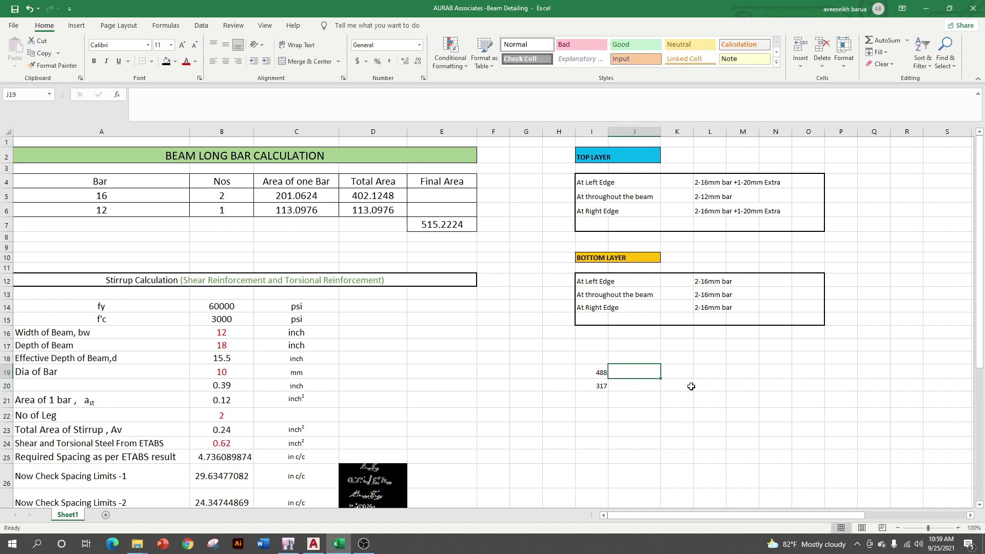
text(179)
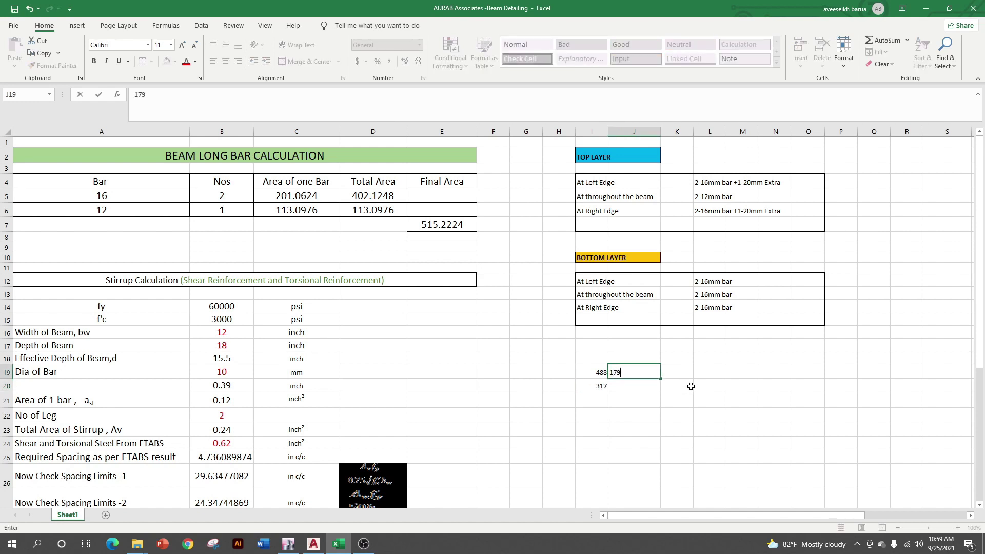
click(654, 391)
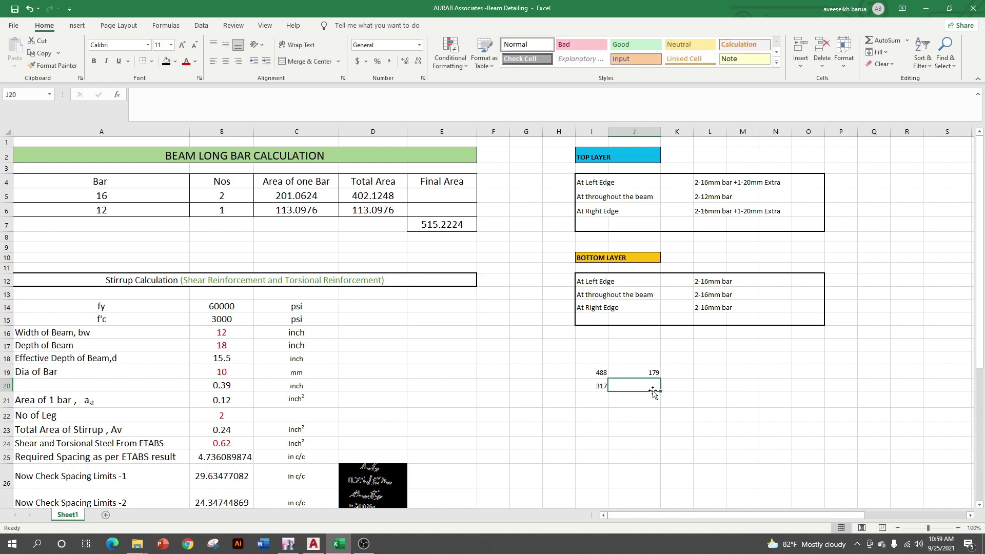
text(400)
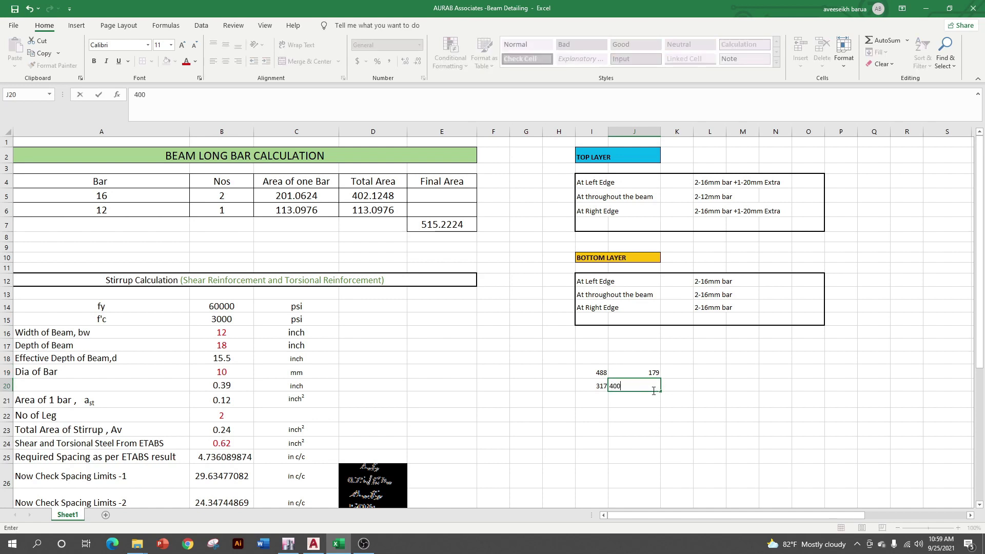
click(677, 373)
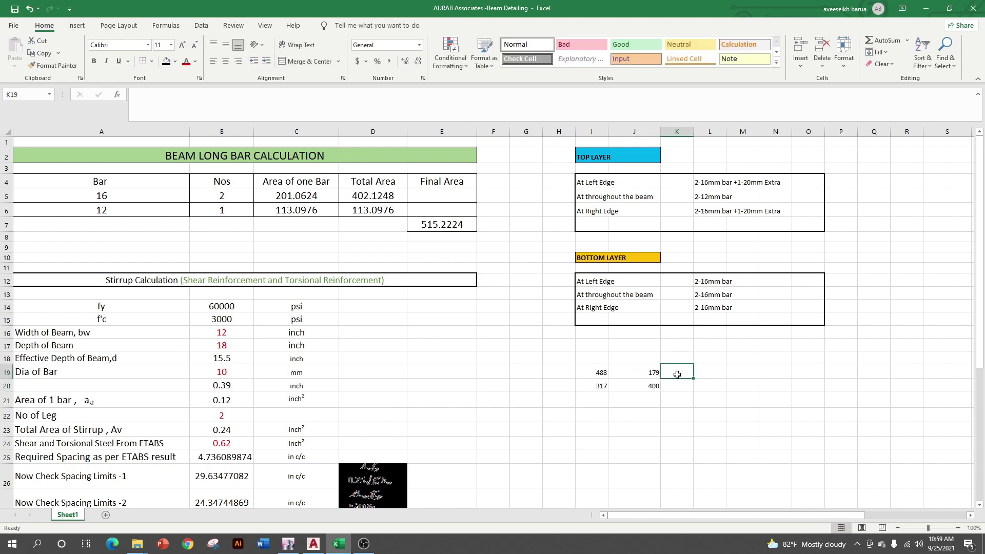
Enter 560 and 362 in K19:K20, then begin 429 in M19
text(560)
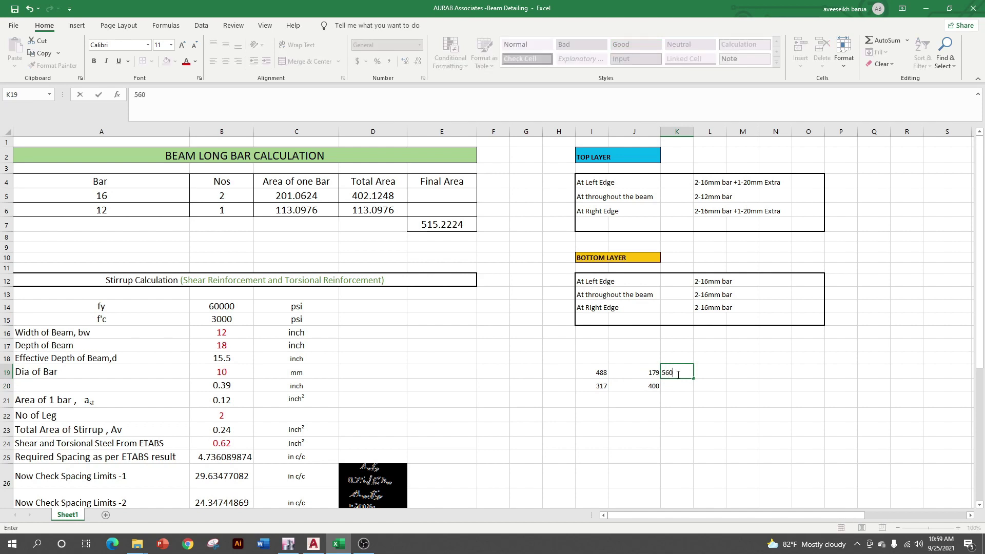
click(681, 388)
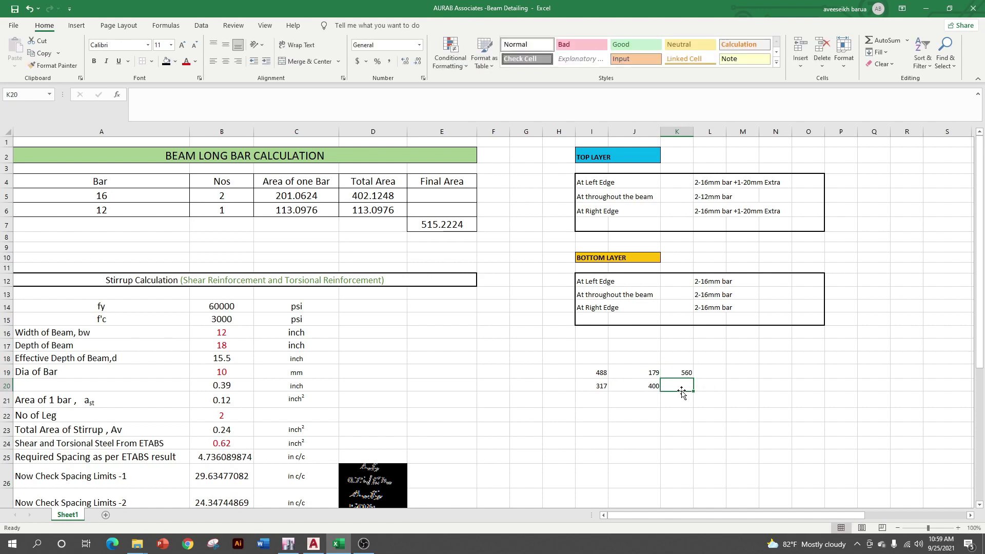
text(362)
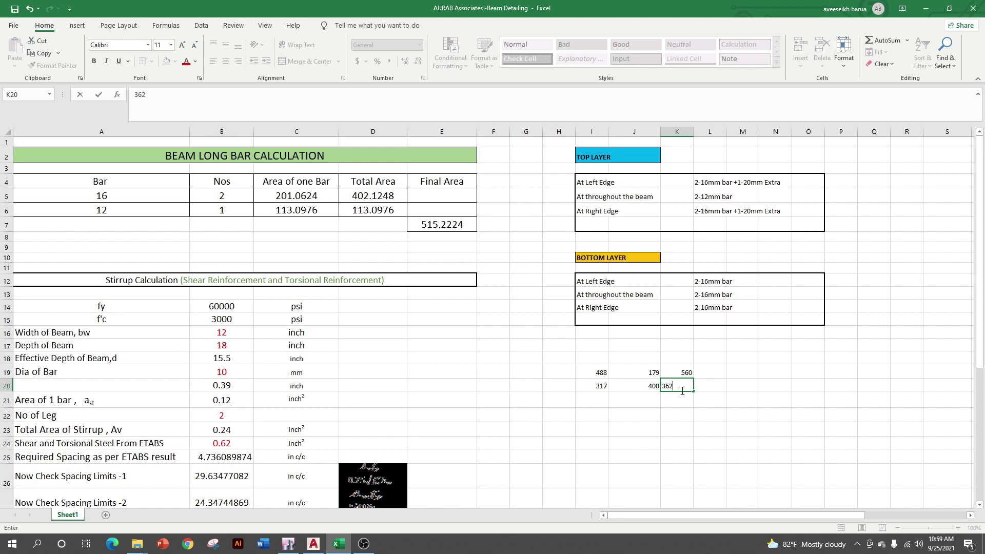
click(707, 426)
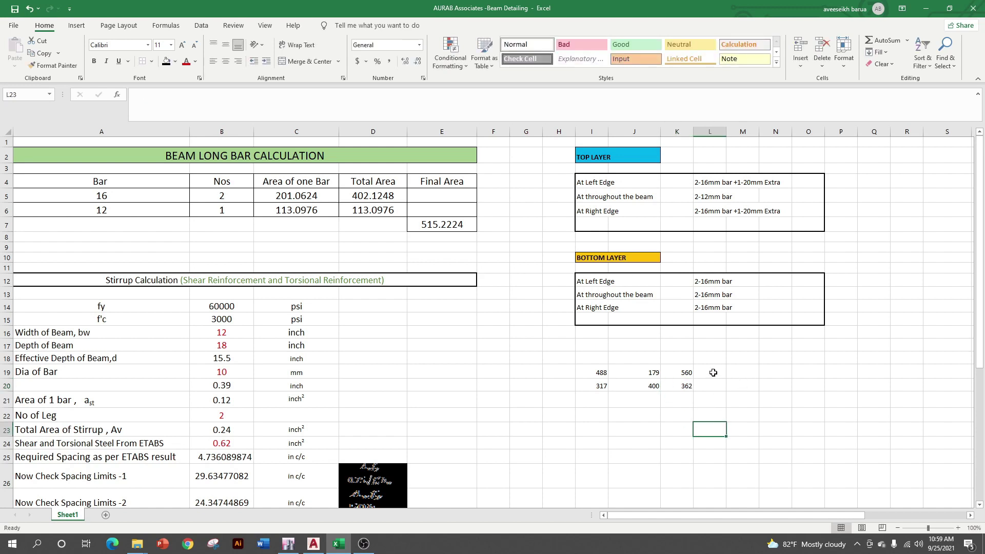
click(747, 371)
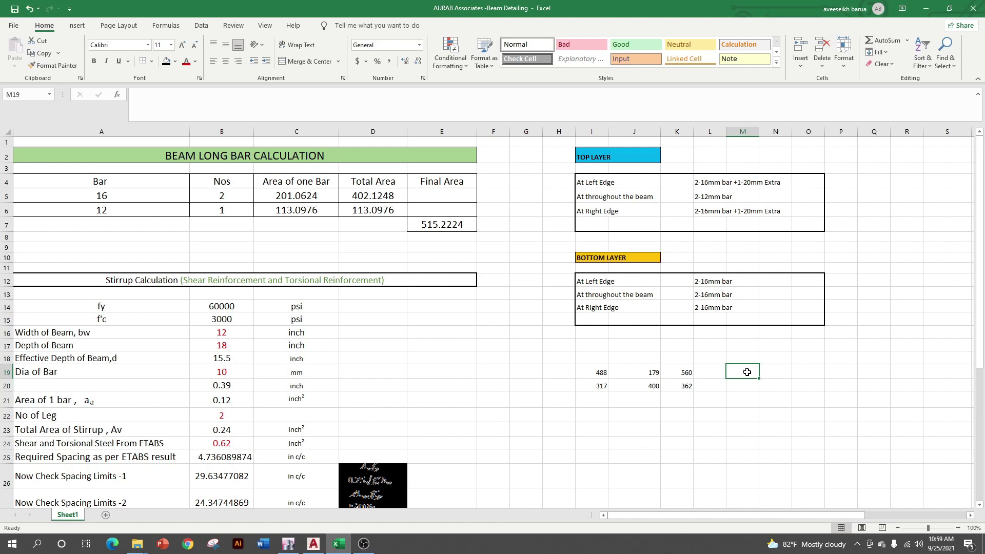
text(42)
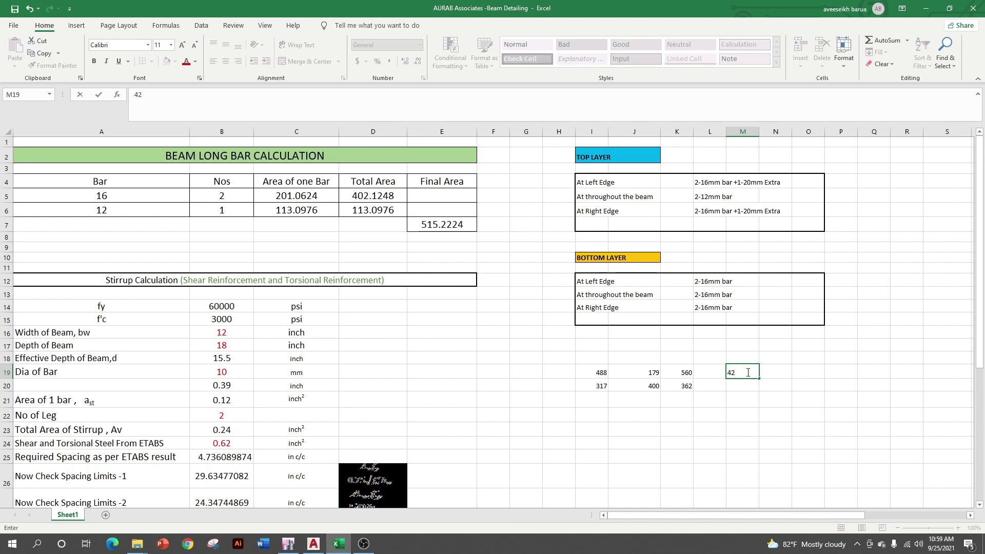
text(9)
Commit 429 in M19 and enter 280 in M20, correcting the first attempt
click(739, 383)
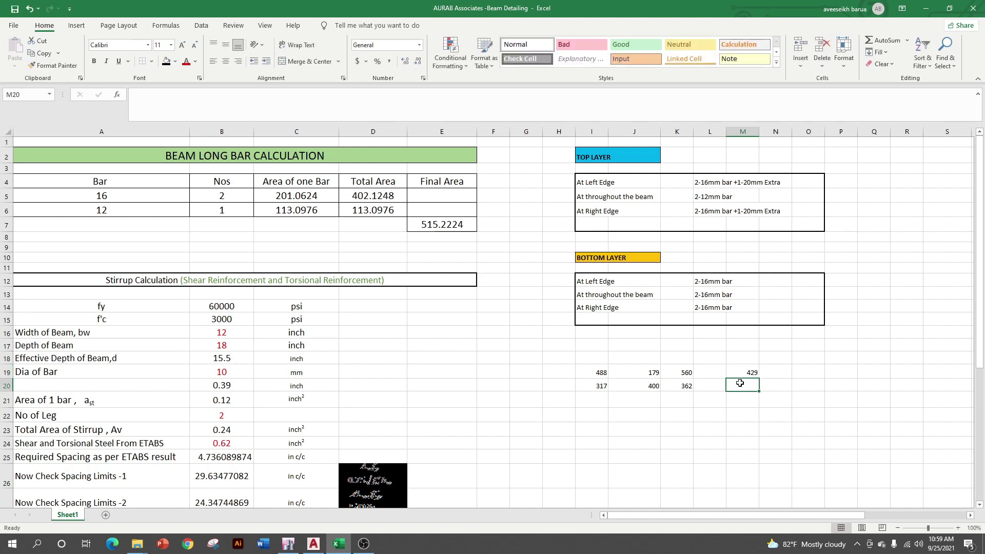
text(138)
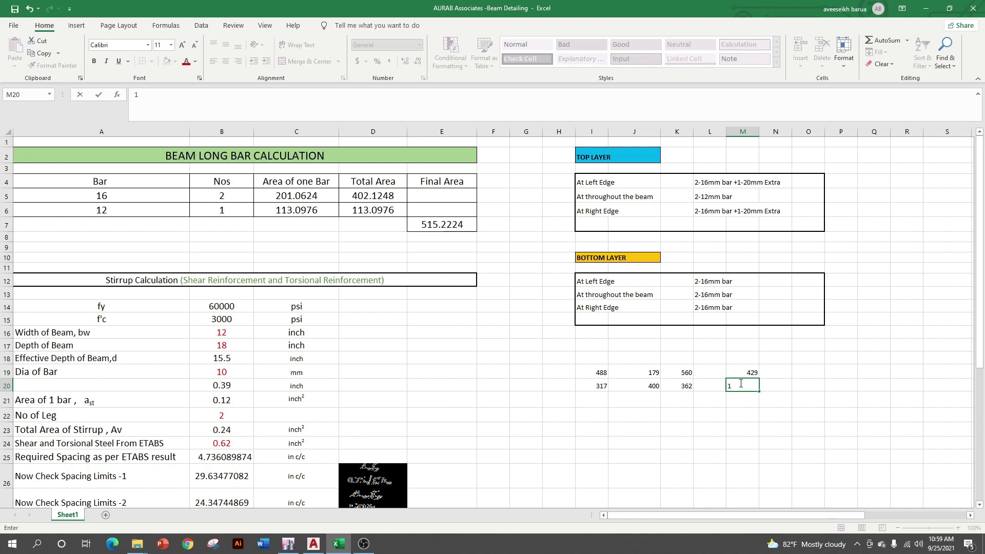
click(770, 367)
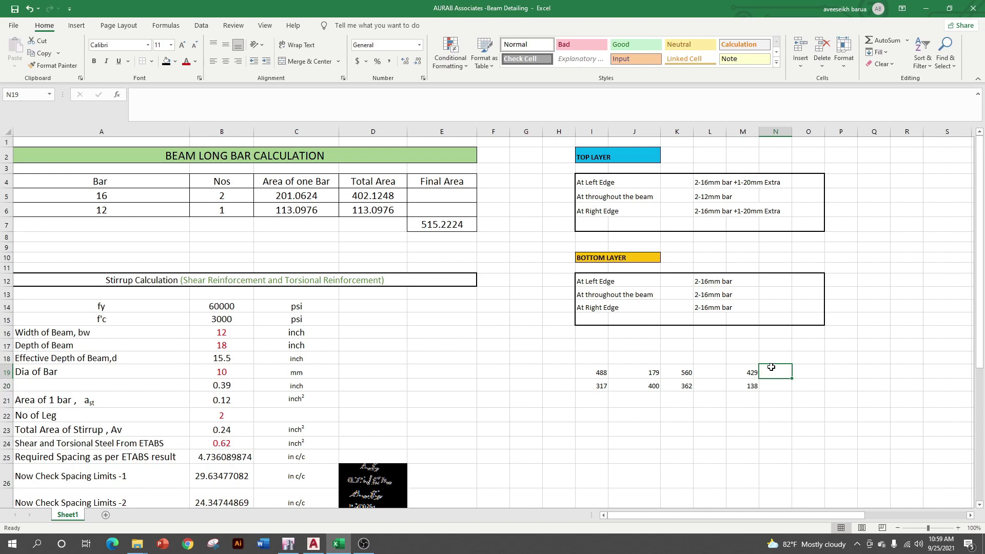
click(749, 385)
text(28)
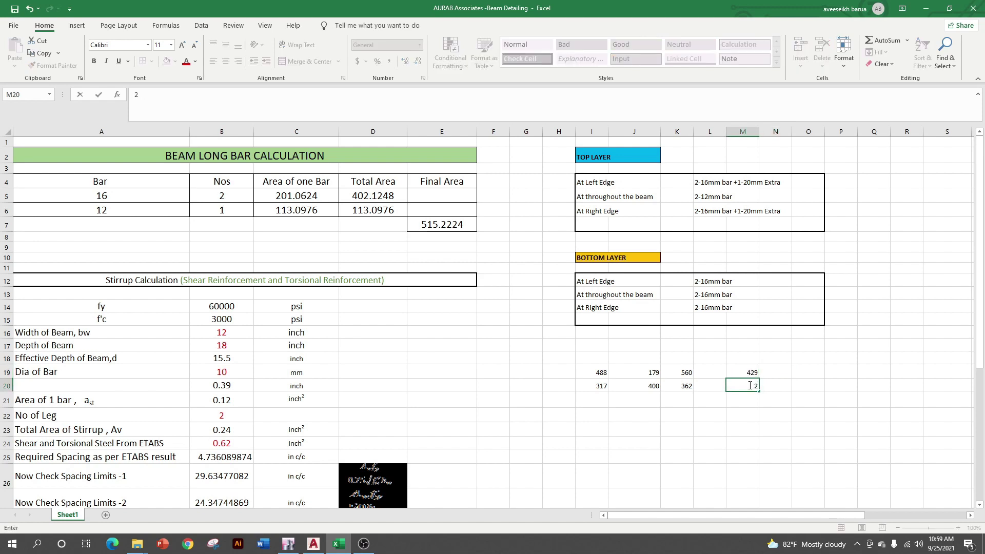
text(0)
click(783, 373)
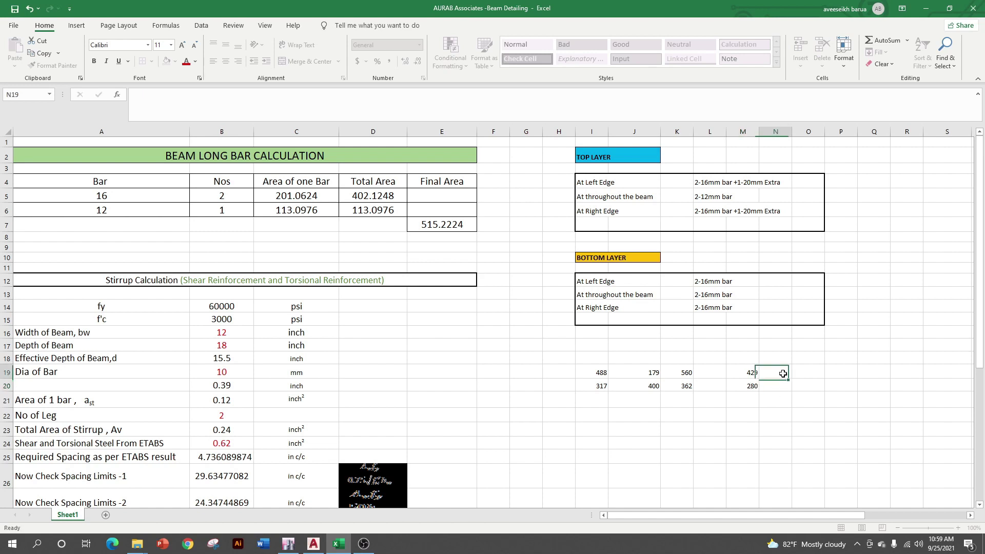
Enter 138 in N19, 284 in N20, 400 in O19 and 236 in O20
text(138)
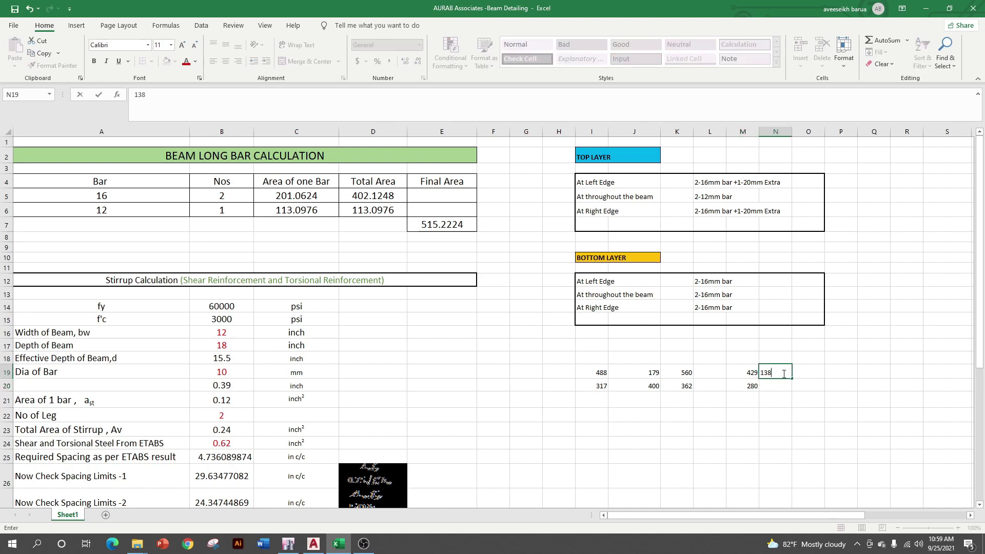
click(775, 385)
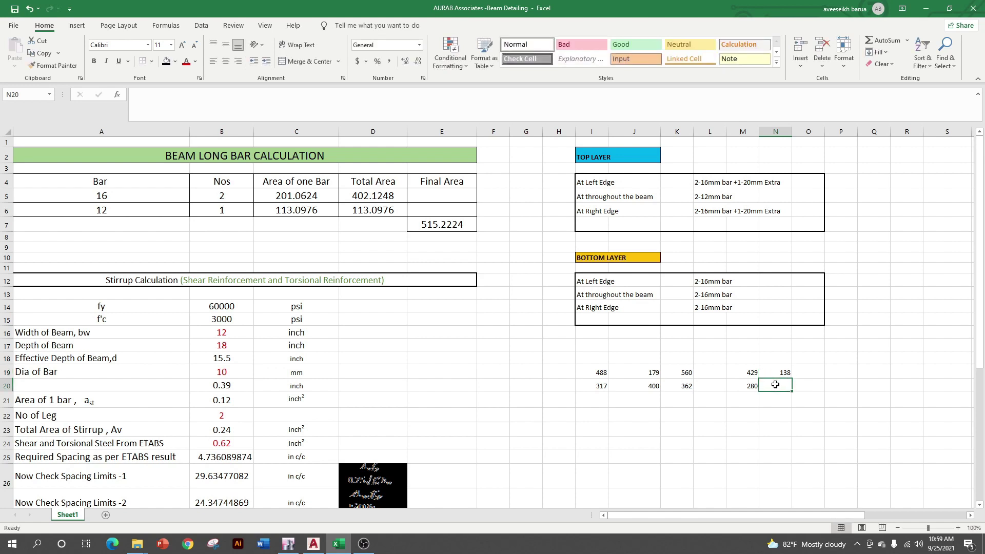
text(284)
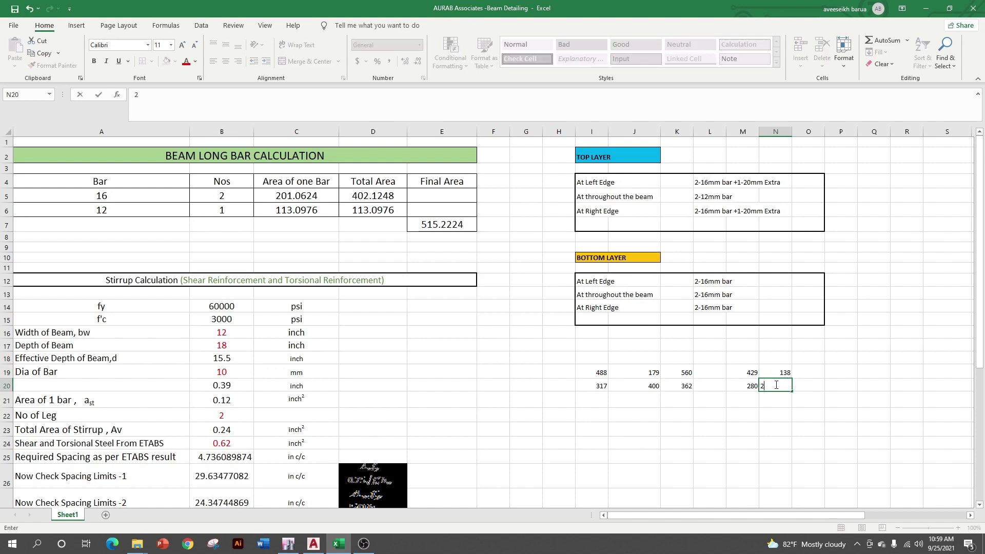
click(808, 372)
text(400)
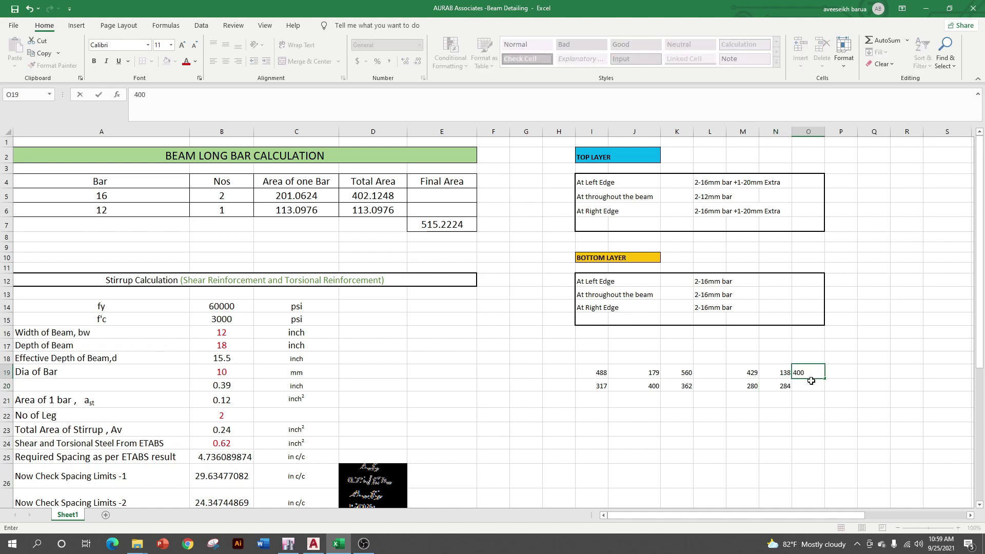
click(810, 381)
text(2)
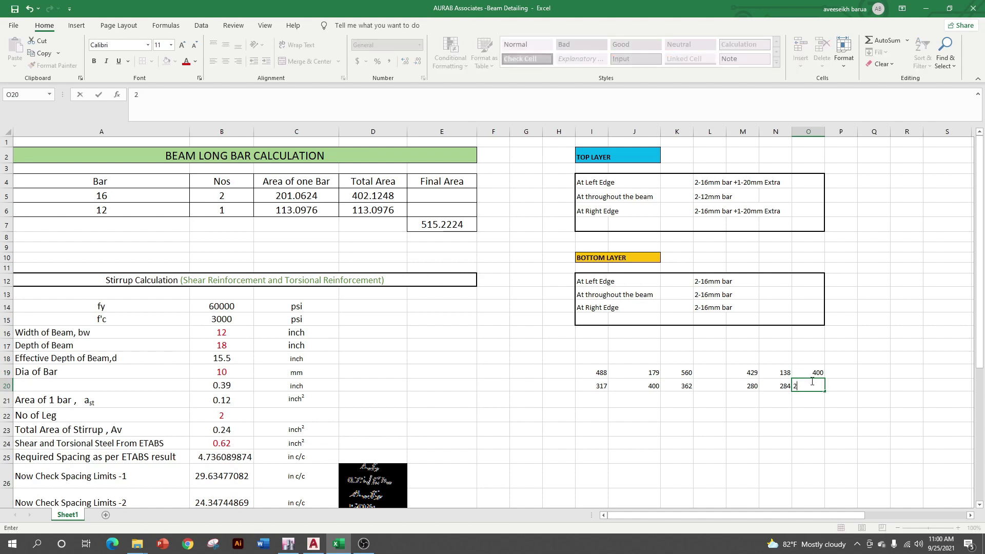
text(36)
key(Return)
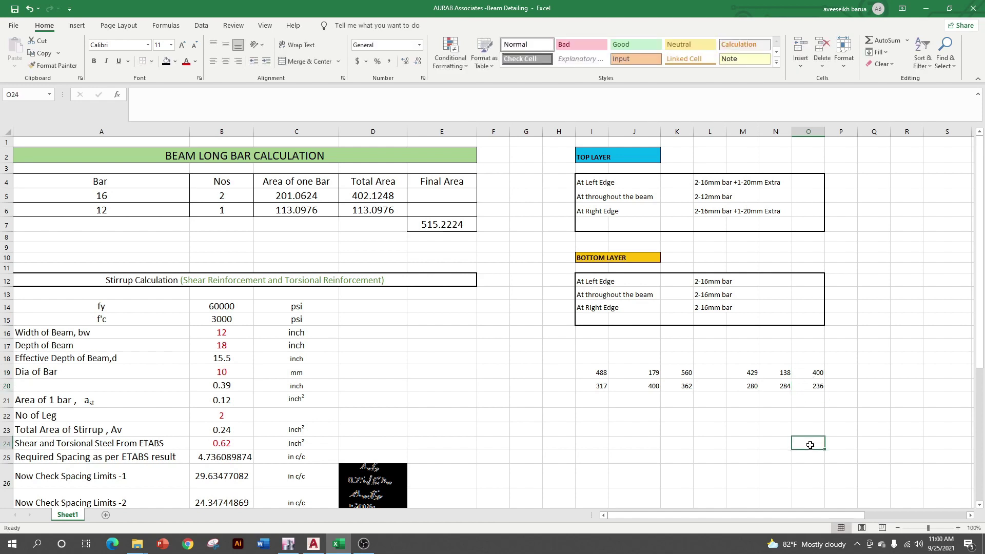
Centre all values in the I19:O20 block
mouse_move(588, 369)
mouse_down()
mouse_move(649, 383)
mouse_move(815, 384)
mouse_up()
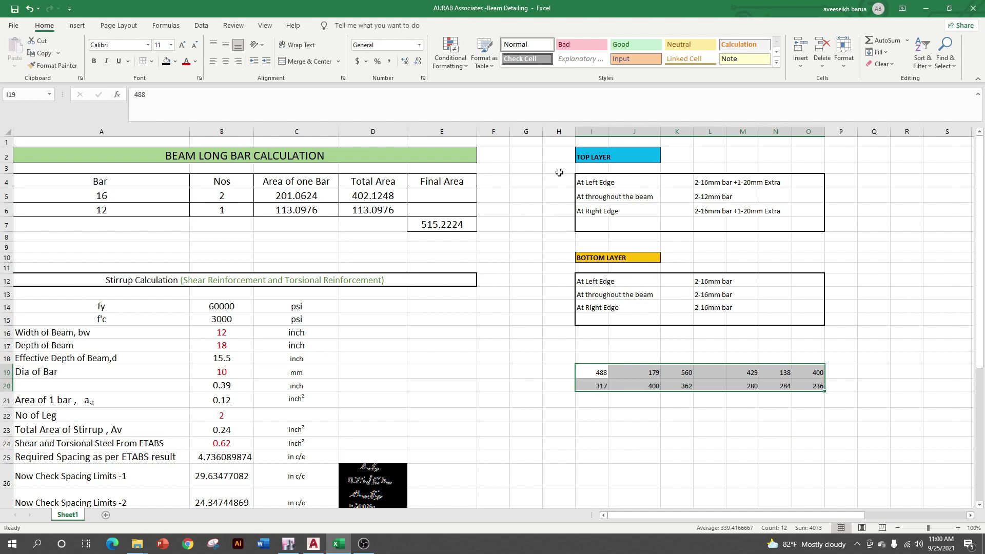
click(226, 62)
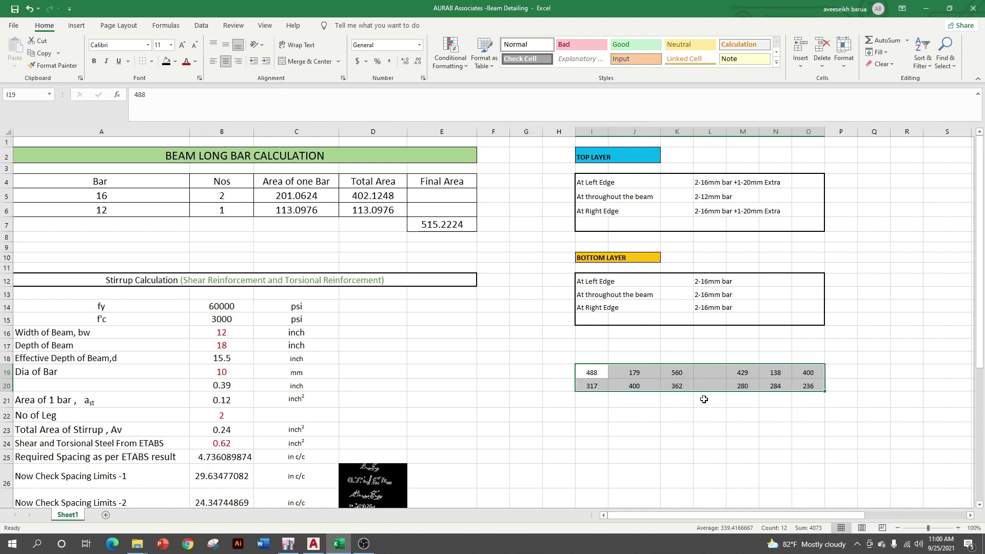
click(709, 443)
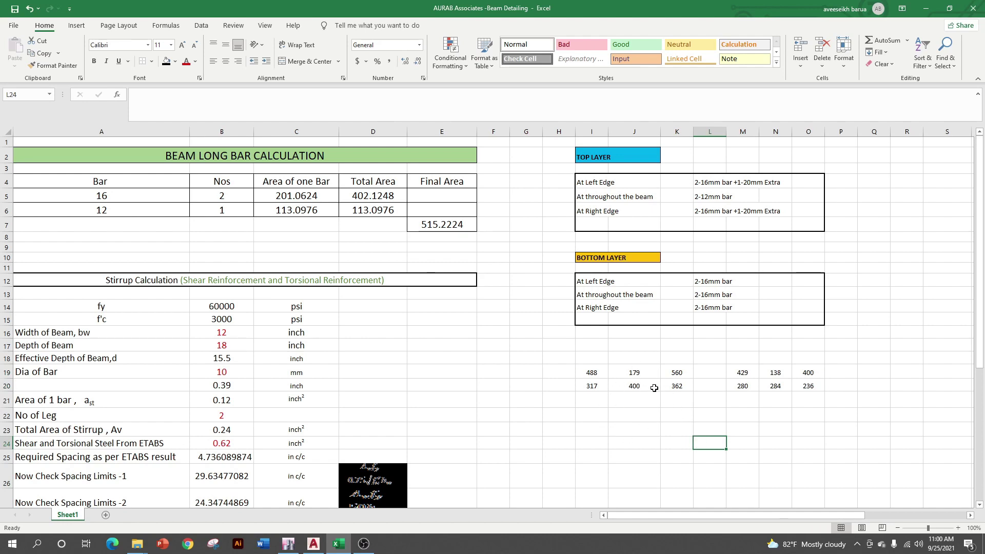
click(289, 544)
scroll(302, 358, up, 3)
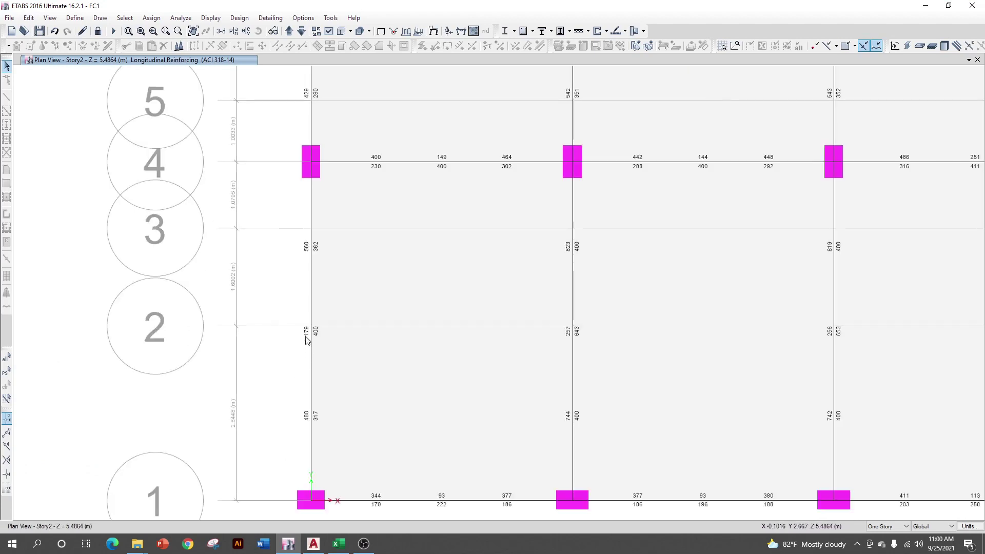
scroll(306, 343, down, 3)
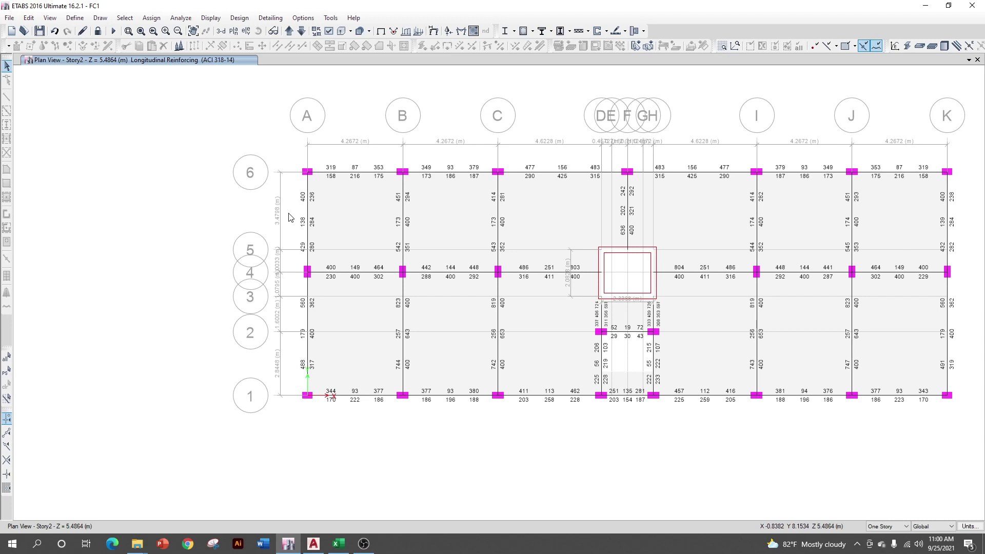
scroll(304, 337, up, 2)
scroll(304, 333, up, 1)
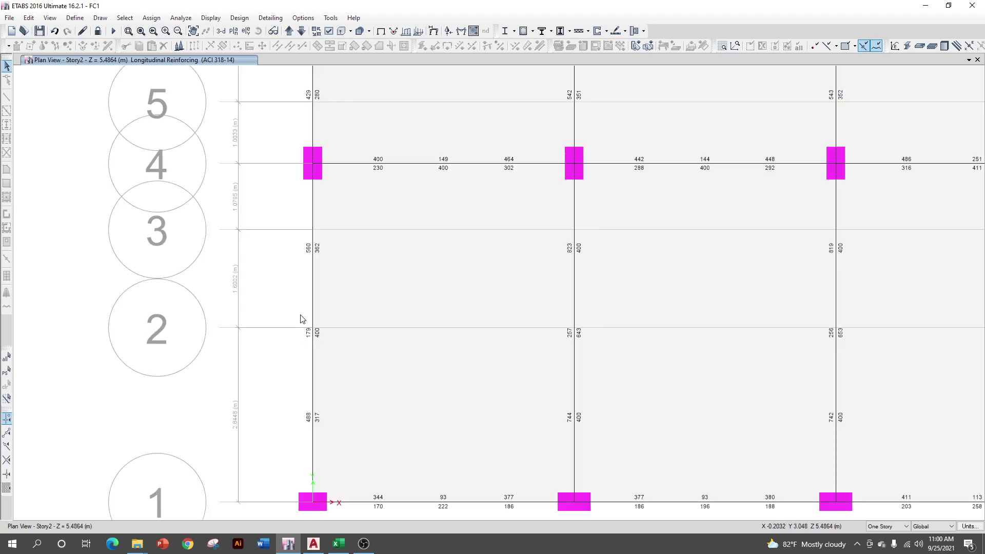
scroll(302, 331, down, 3)
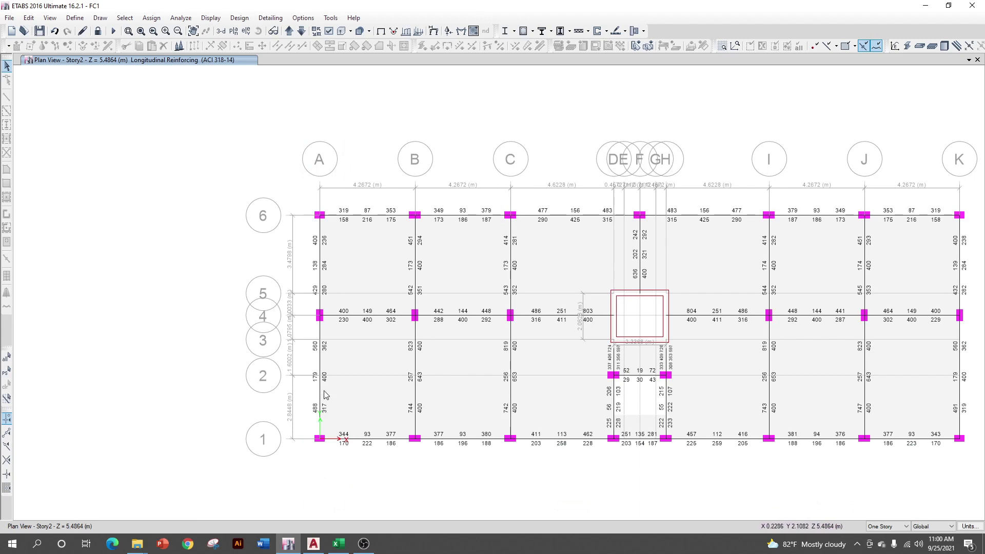
scroll(328, 410, up, 3)
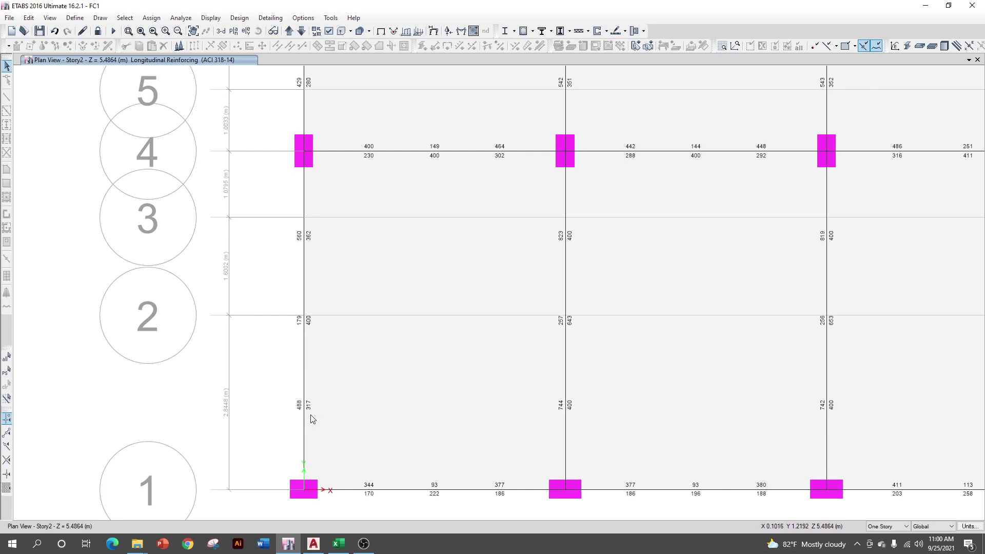
scroll(315, 416, down, 3)
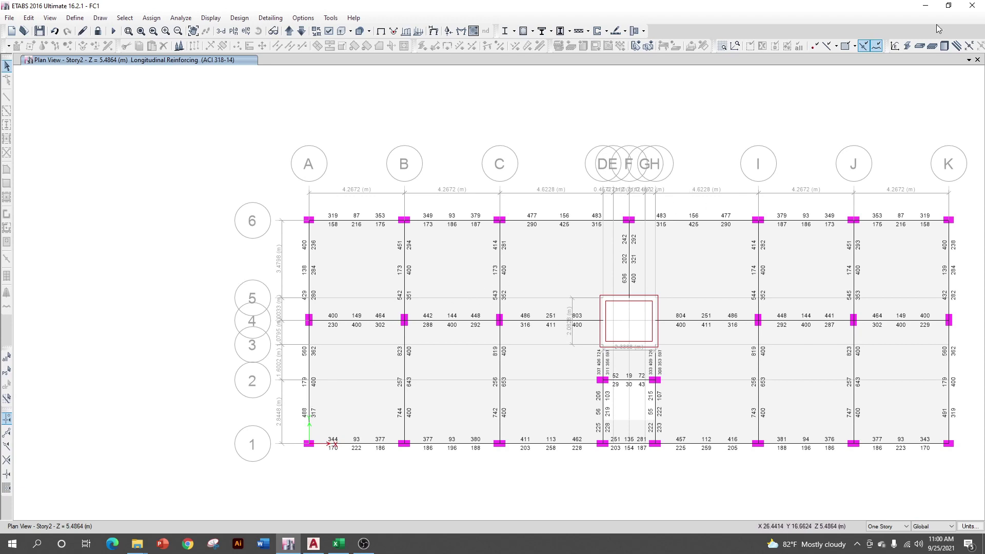
click(925, 5)
click(647, 373)
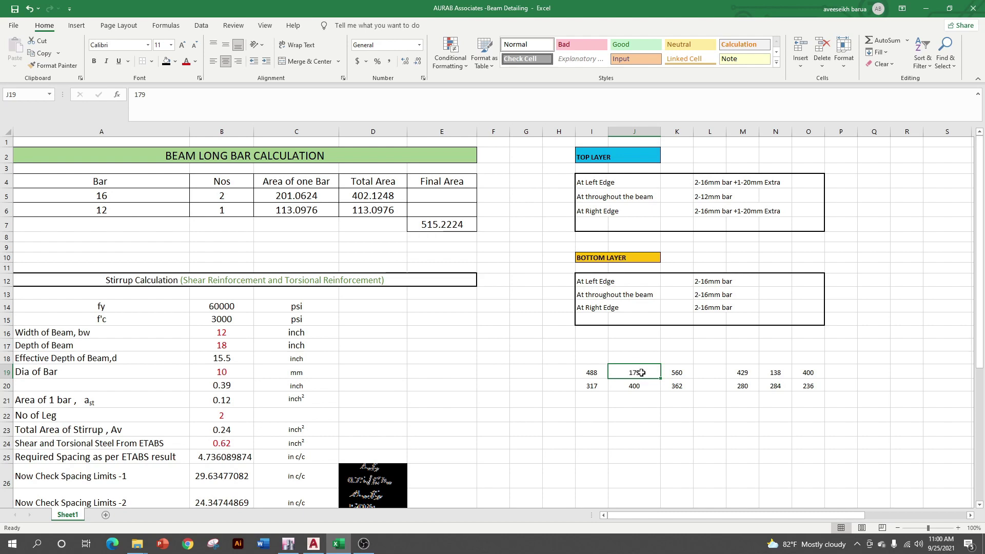
click(312, 544)
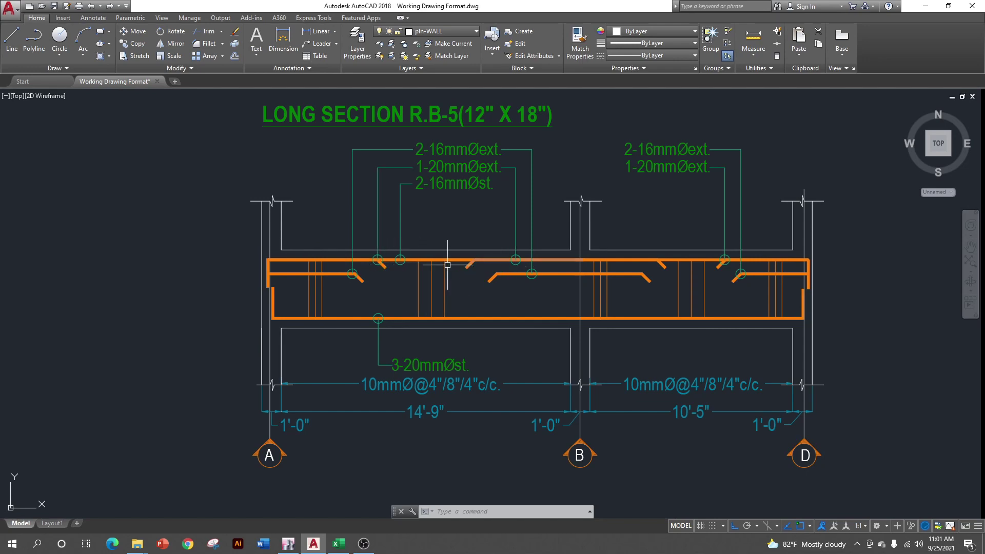
click(339, 544)
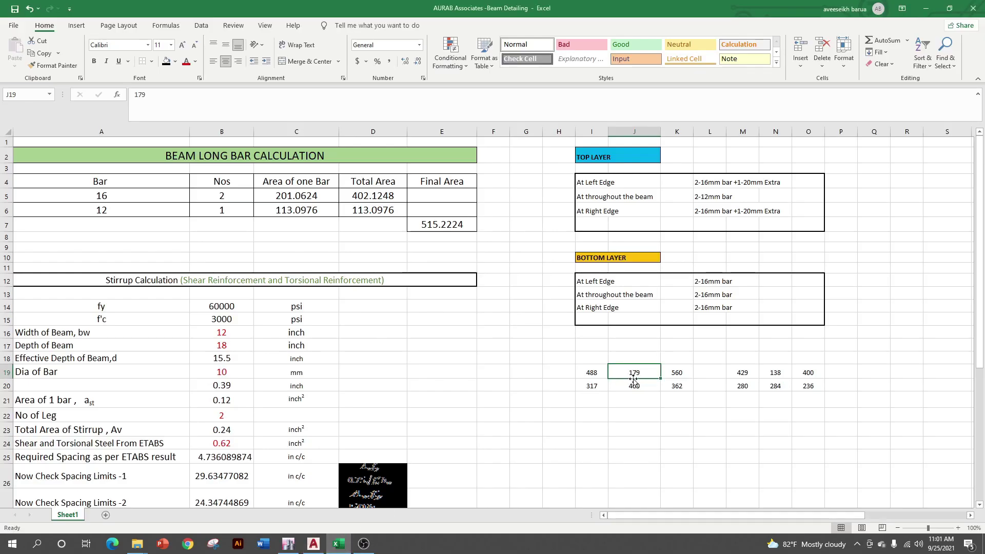
click(769, 373)
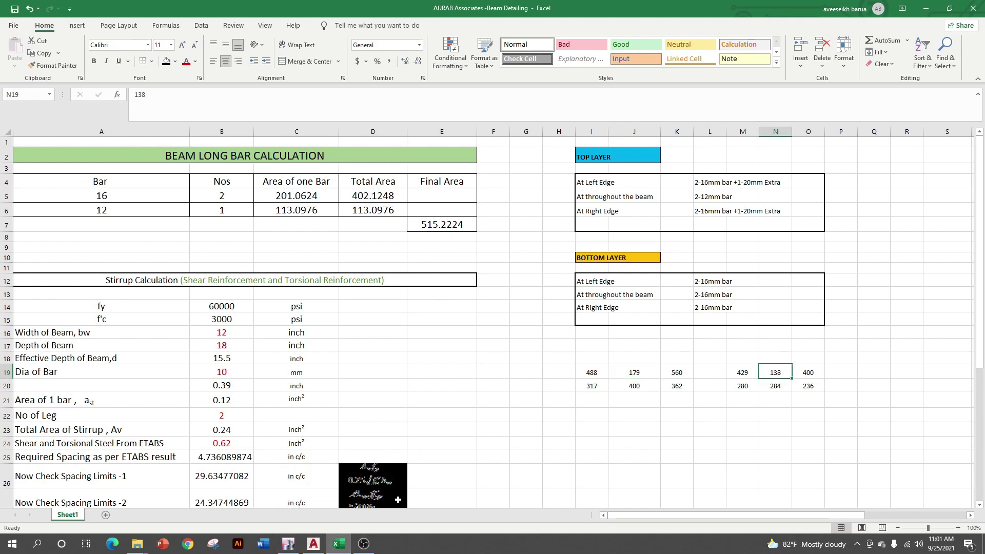
click(341, 543)
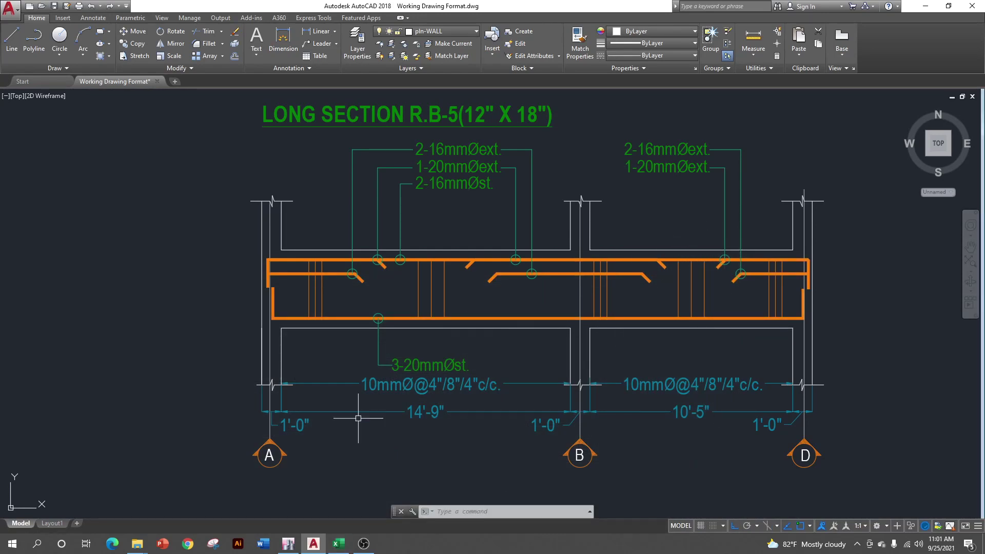
click(325, 545)
click(338, 543)
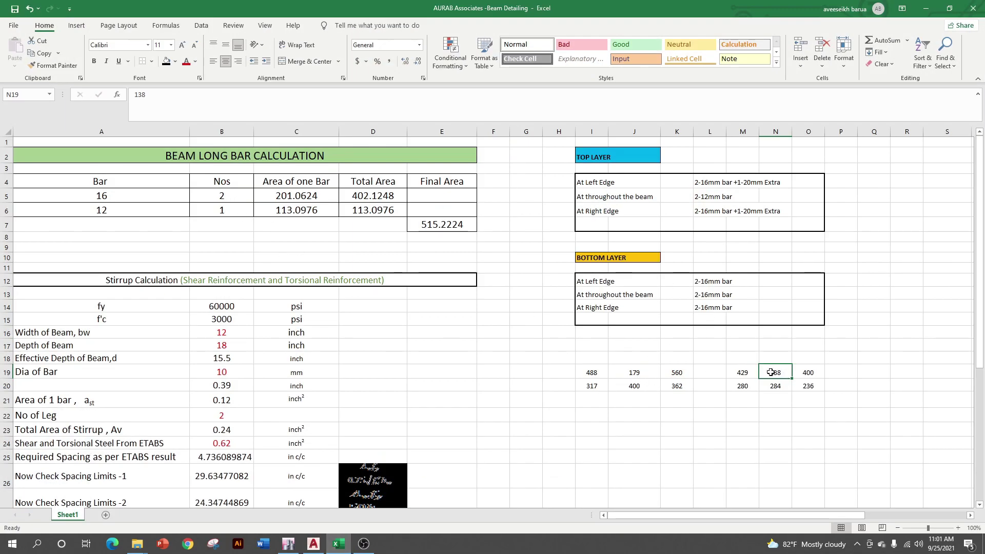
click(632, 376)
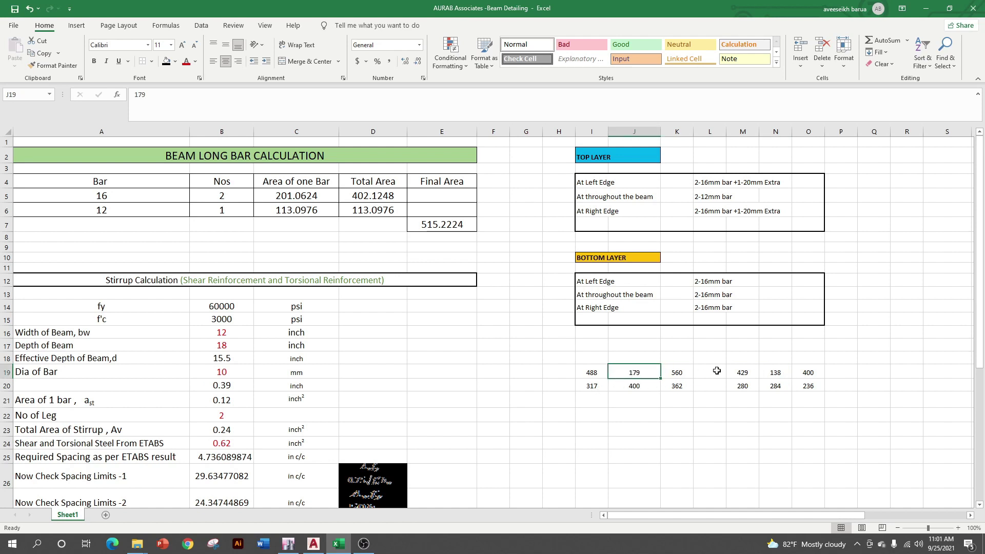
click(775, 371)
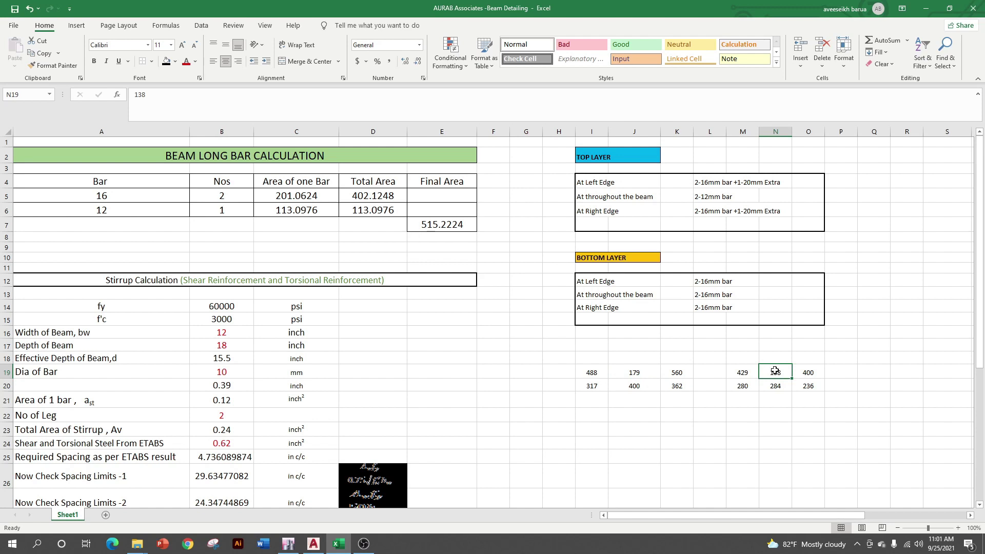
click(641, 384)
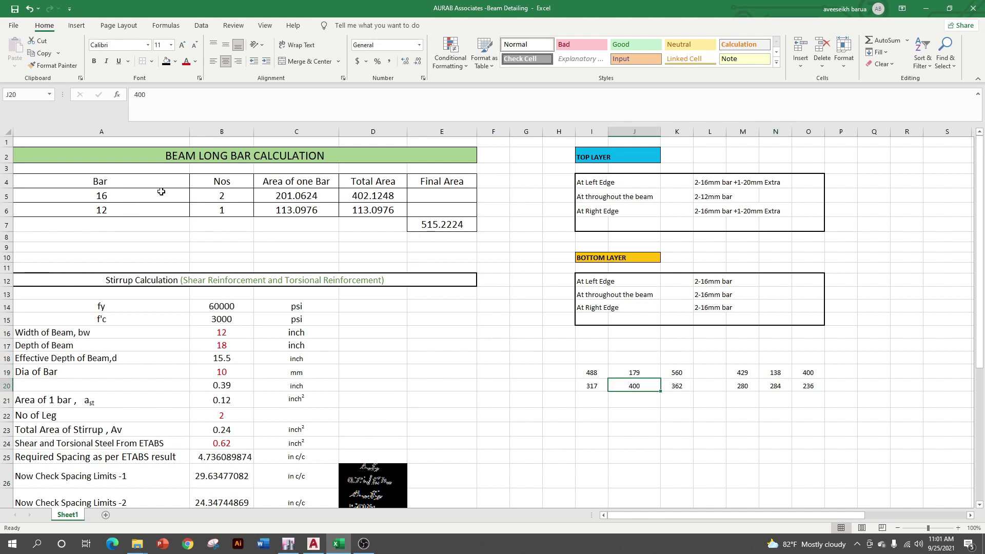
click(228, 213)
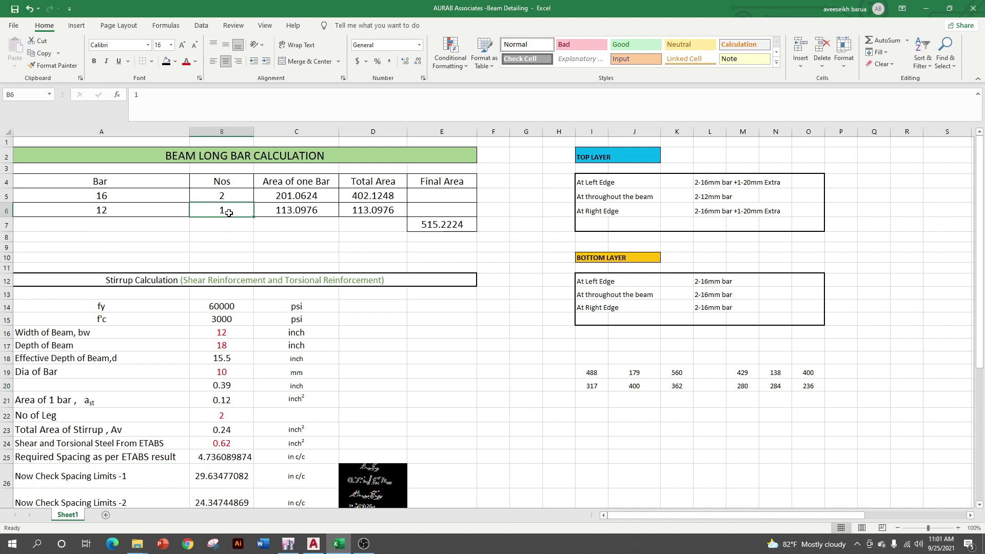
text(0)
click(396, 318)
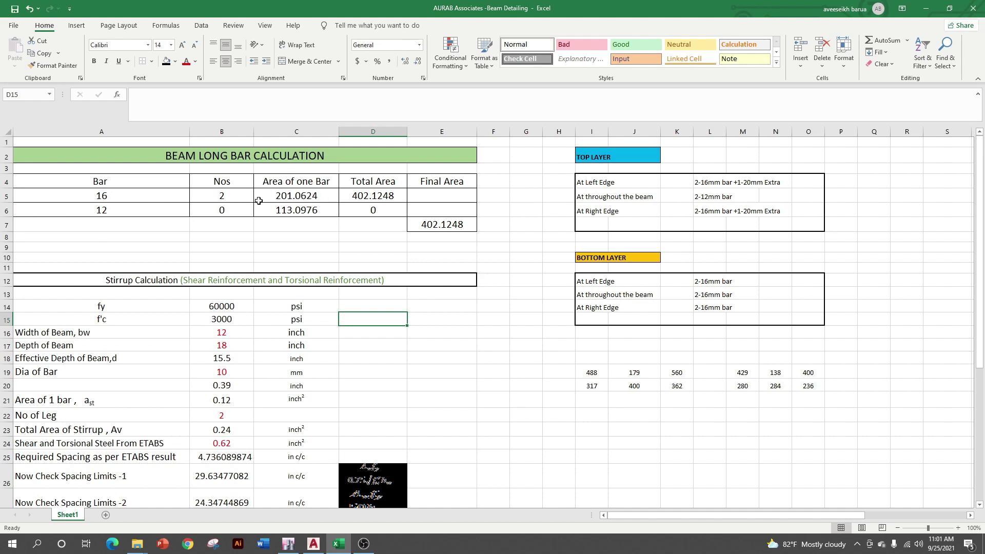
click(239, 196)
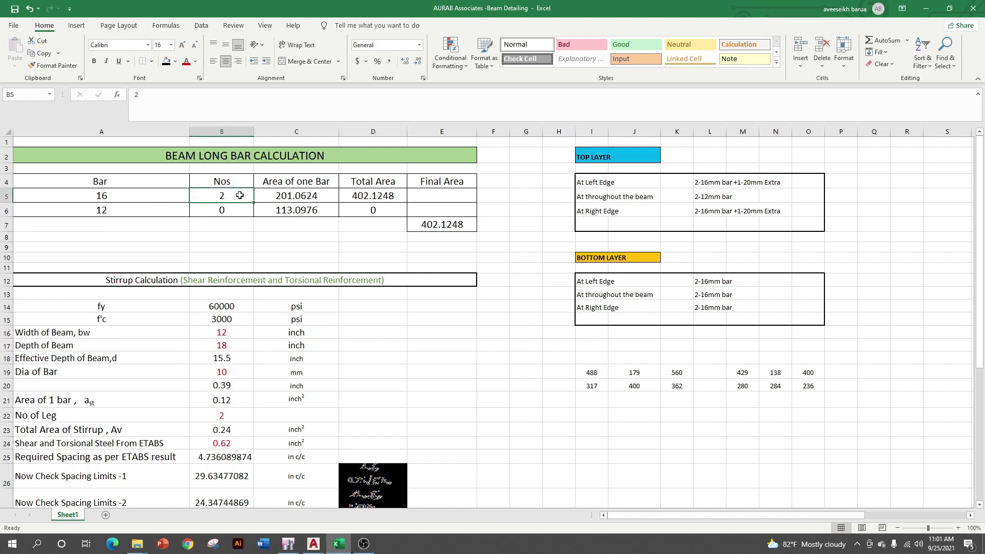
text(1)
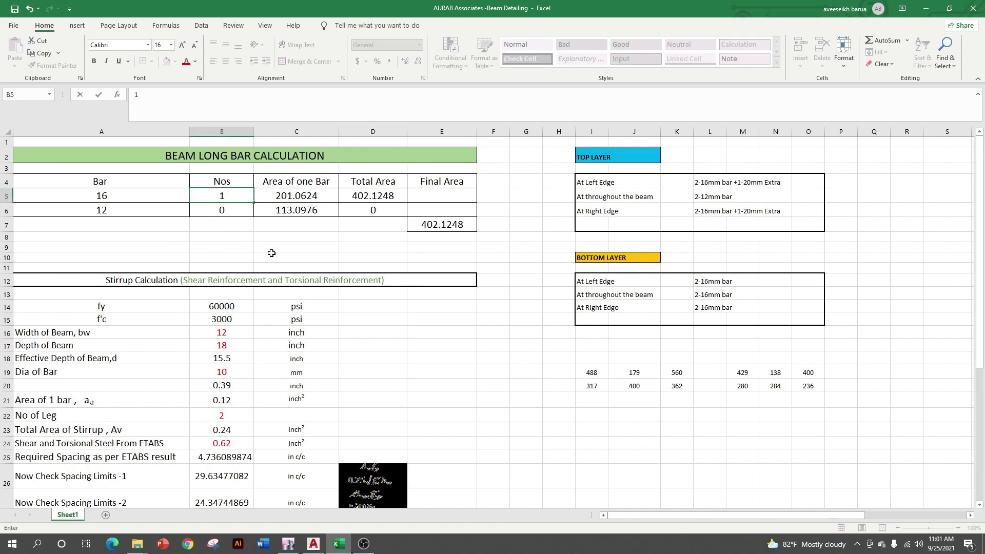
click(271, 253)
click(298, 196)
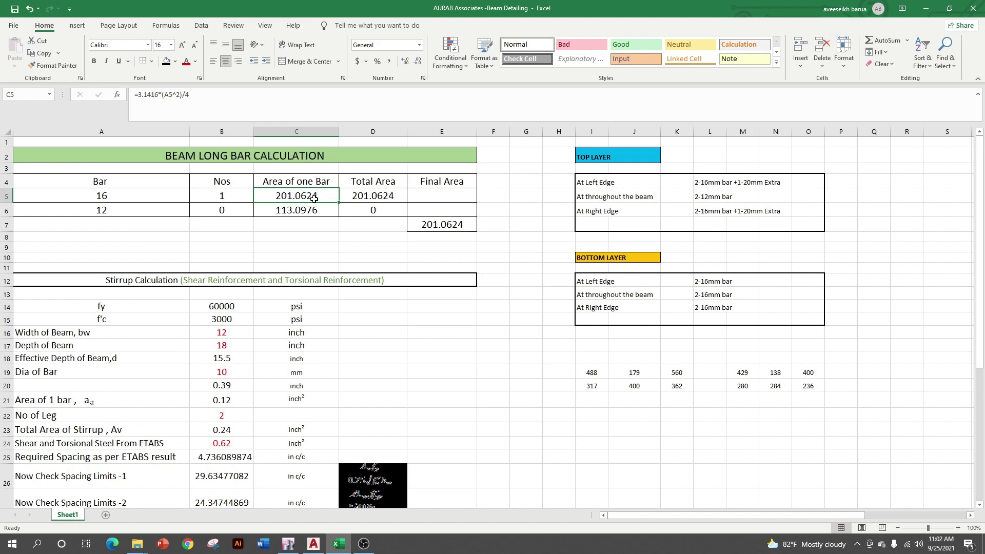
click(243, 196)
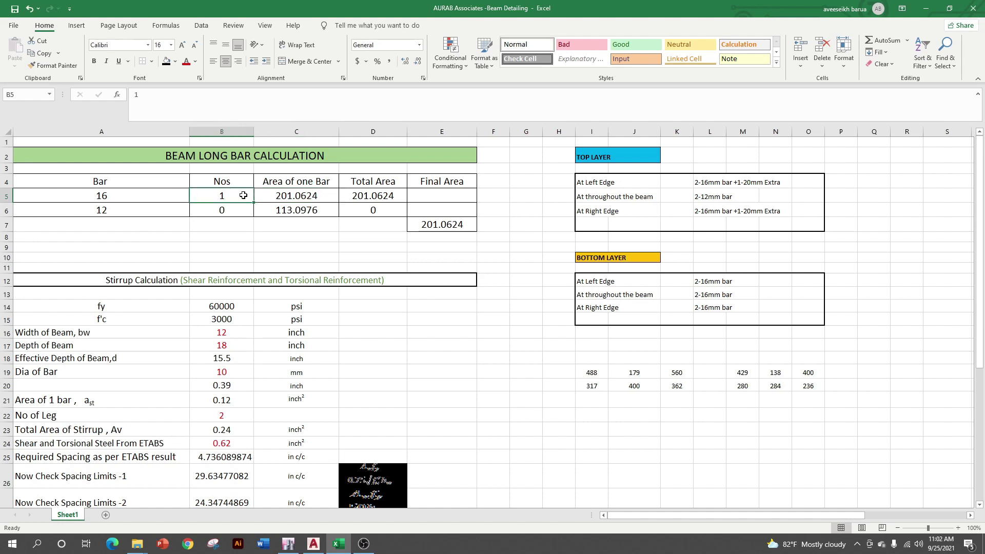
text(2)
click(327, 211)
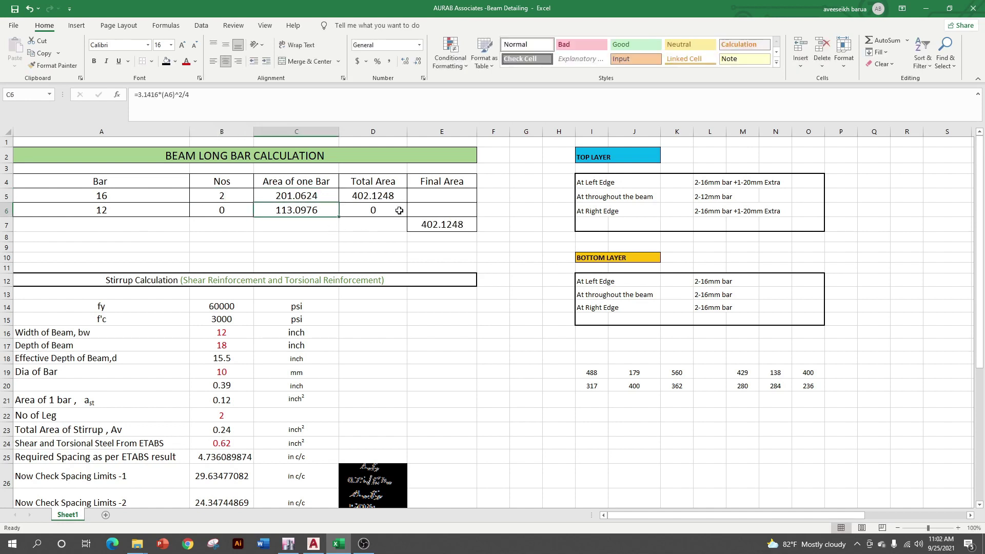
click(380, 195)
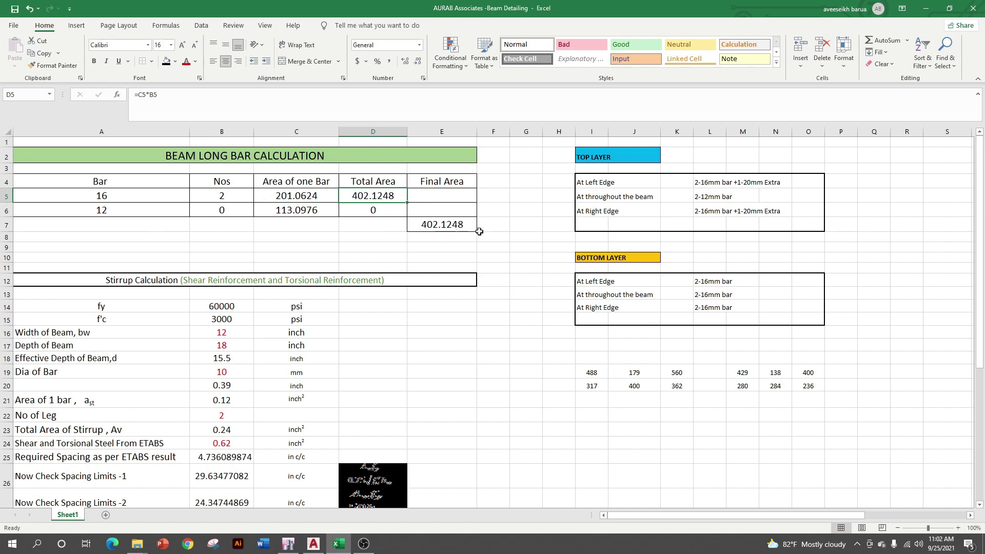
click(293, 212)
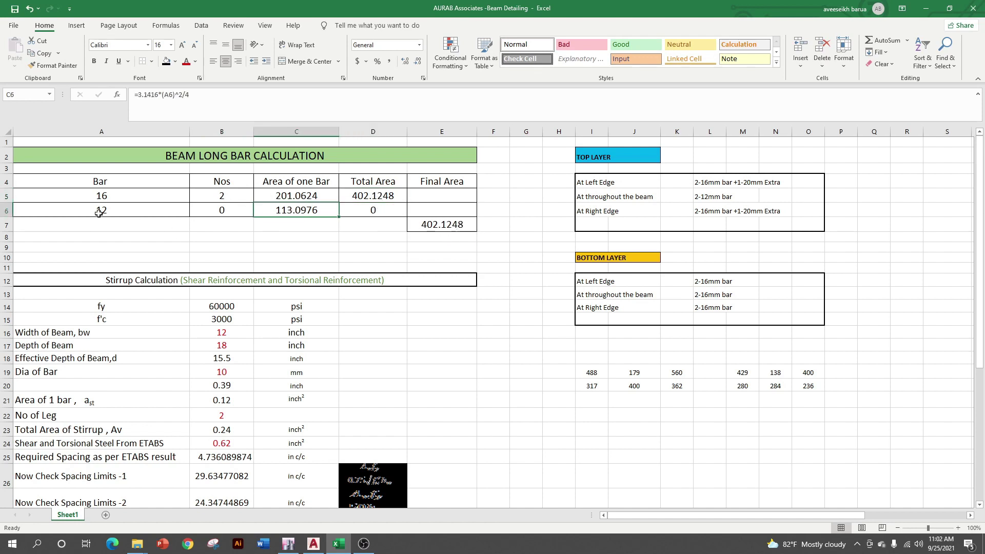
click(99, 212)
click(275, 212)
click(238, 216)
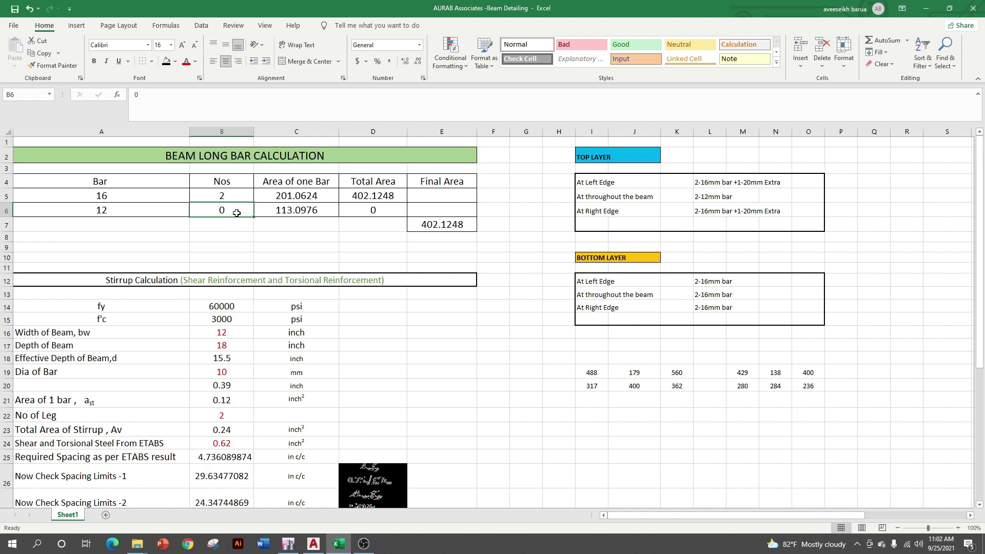
text(1)
click(320, 228)
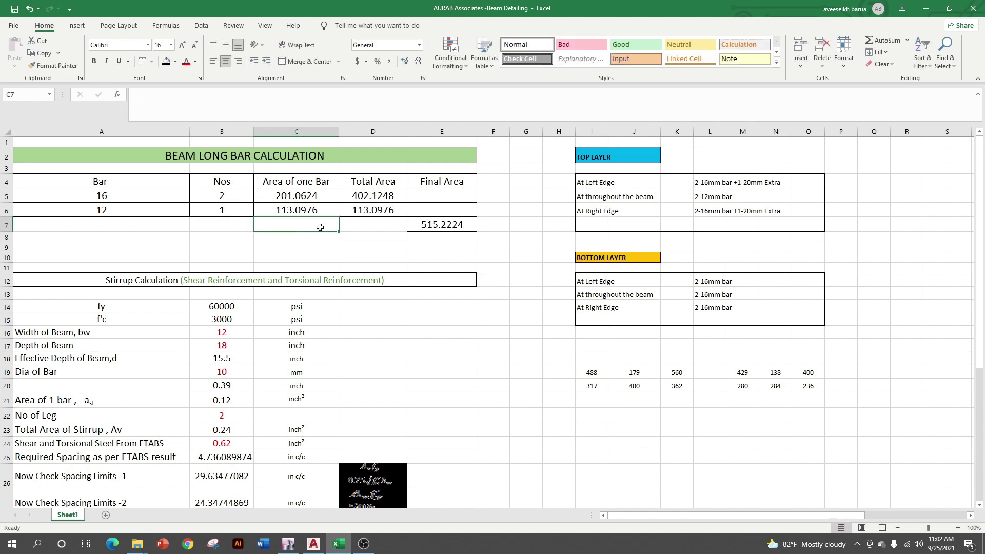
click(377, 210)
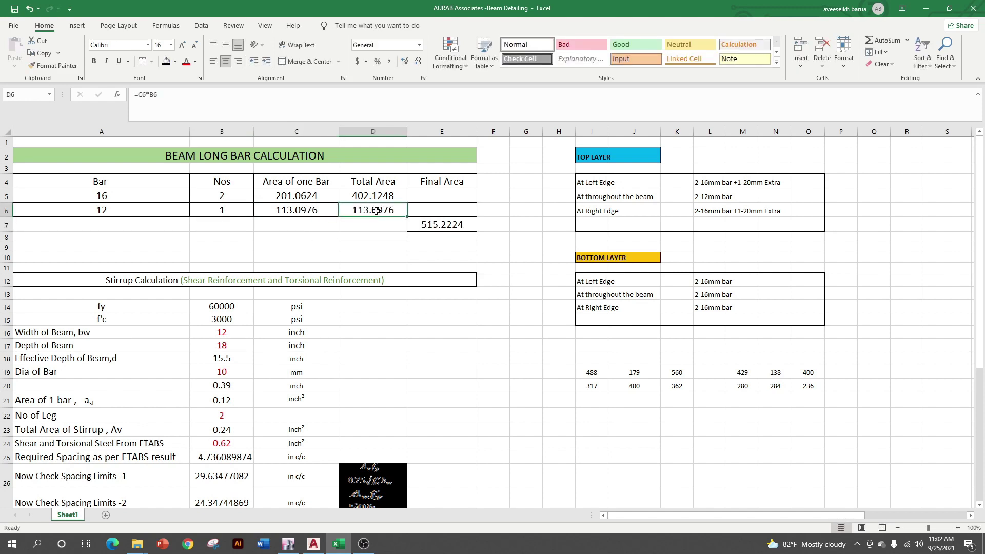
click(240, 213)
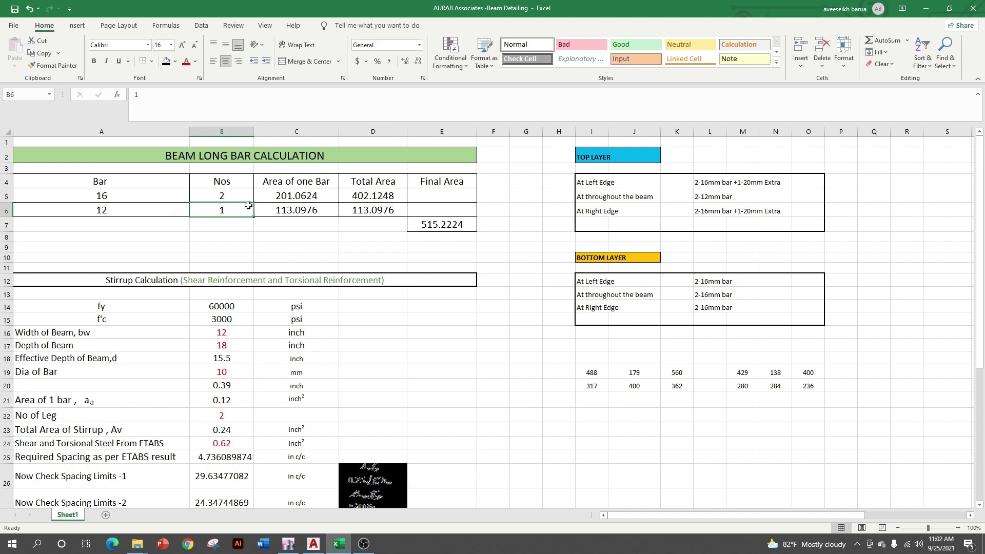
text(0)
drag(264, 237, 266, 246)
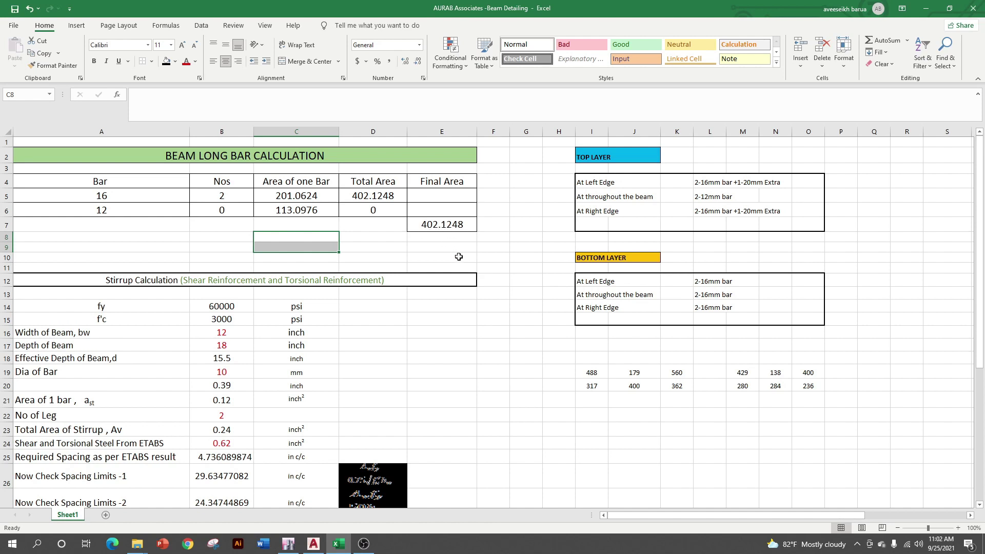
Compare J19 and N19, then change A5's bar size from 16 to 12 and check E7
click(644, 374)
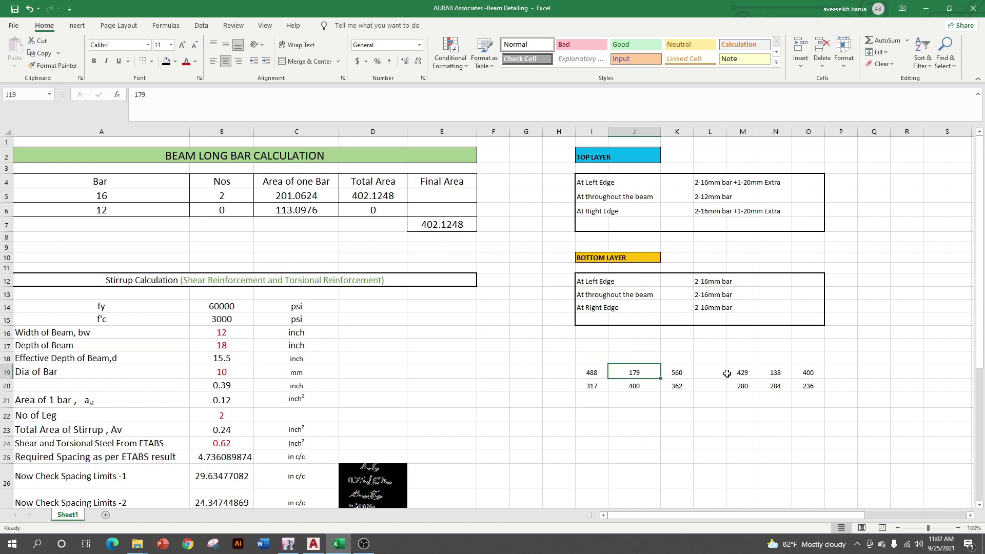
click(782, 372)
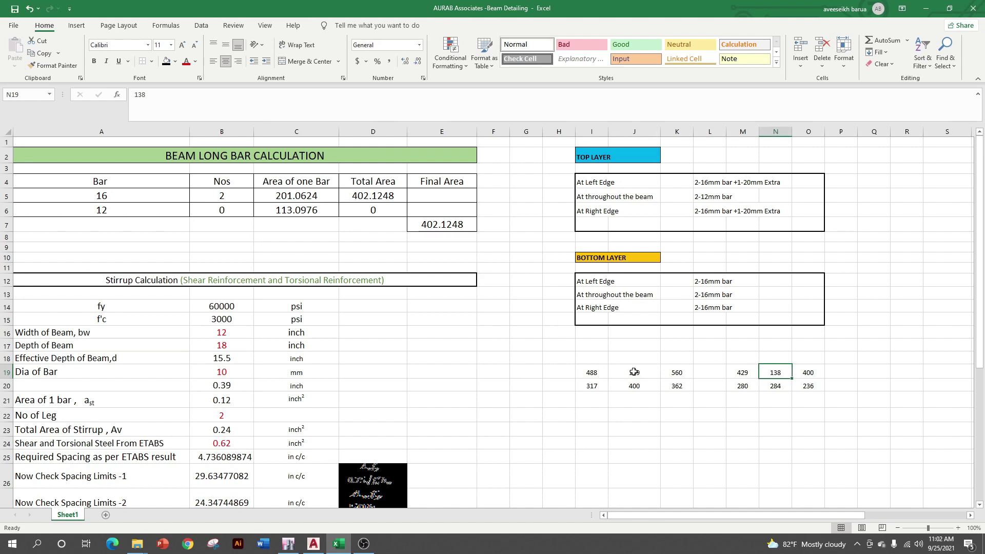
click(658, 375)
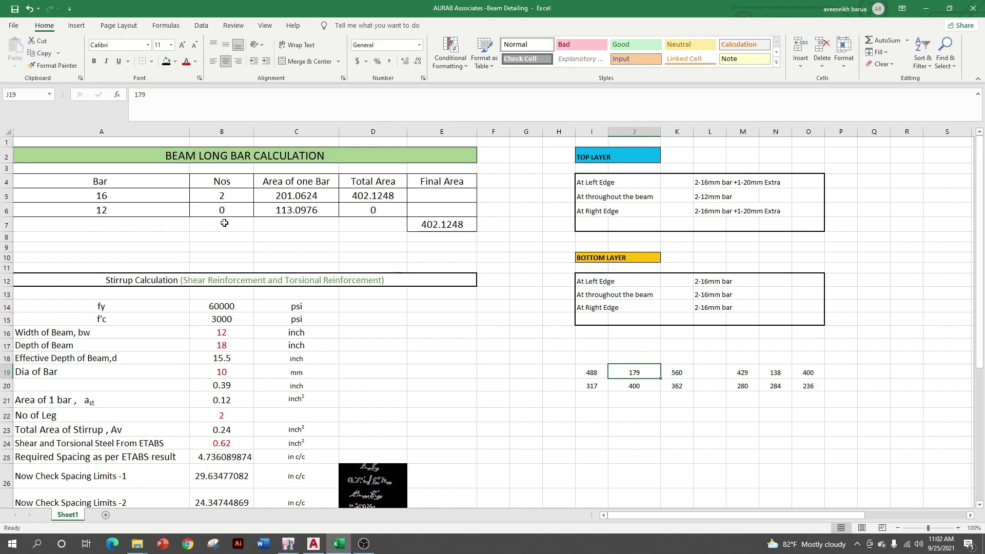
click(152, 199)
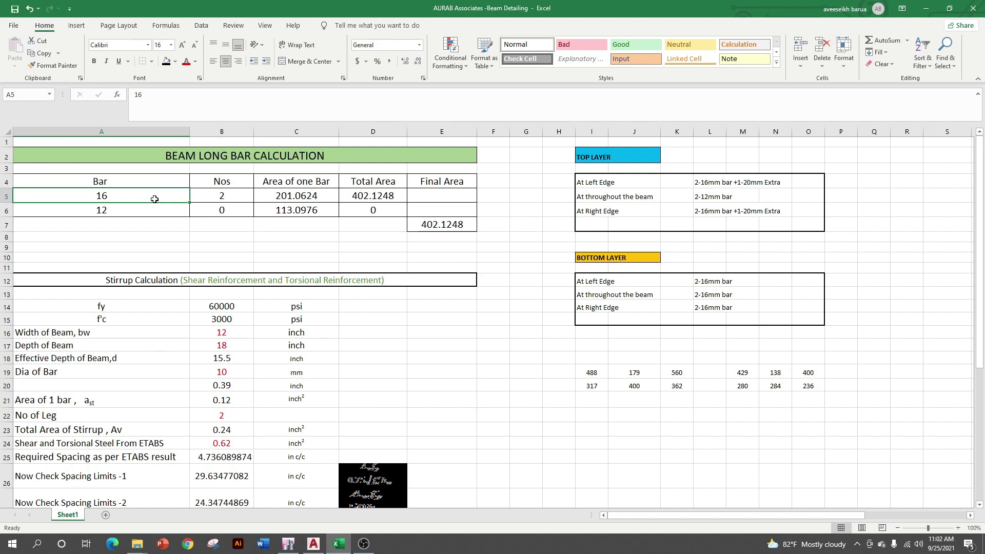
text(1)
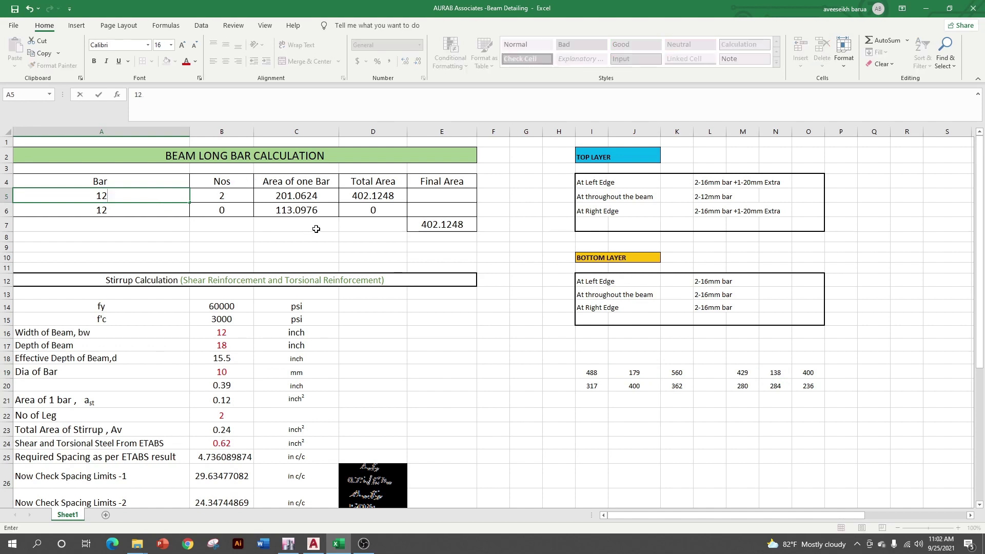
click(323, 245)
click(468, 224)
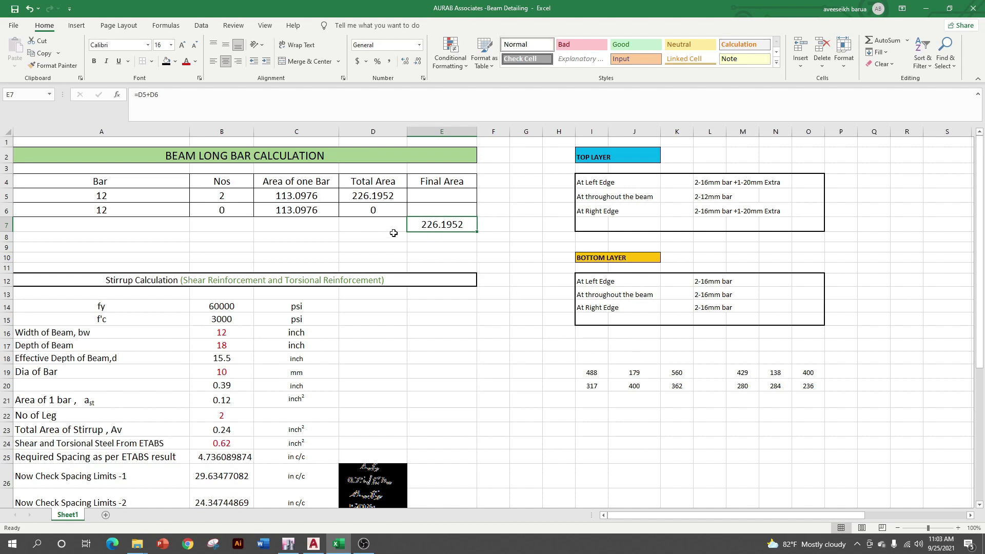
Try bar size 10 in A5, then settle on 12 for a Final Area of 226.1952
click(639, 373)
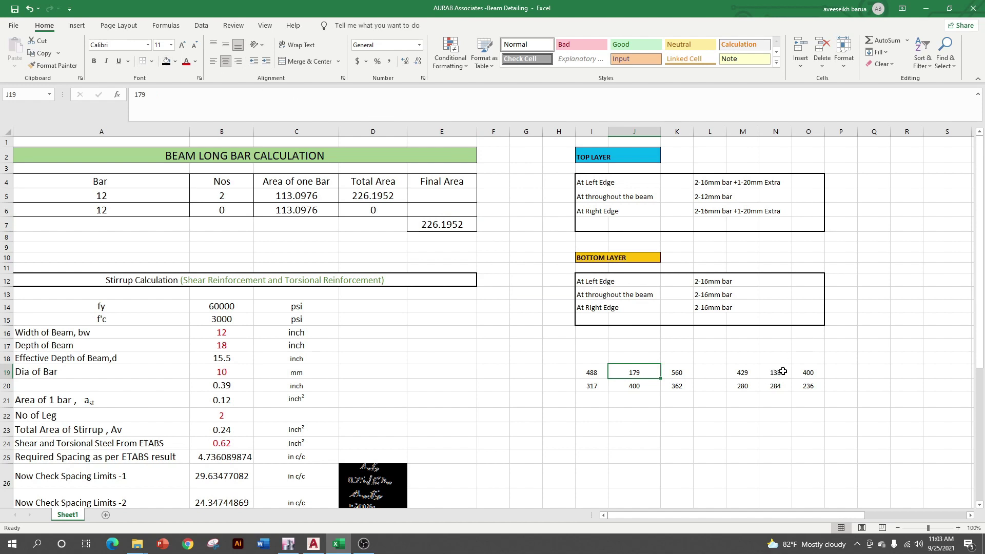
click(150, 200)
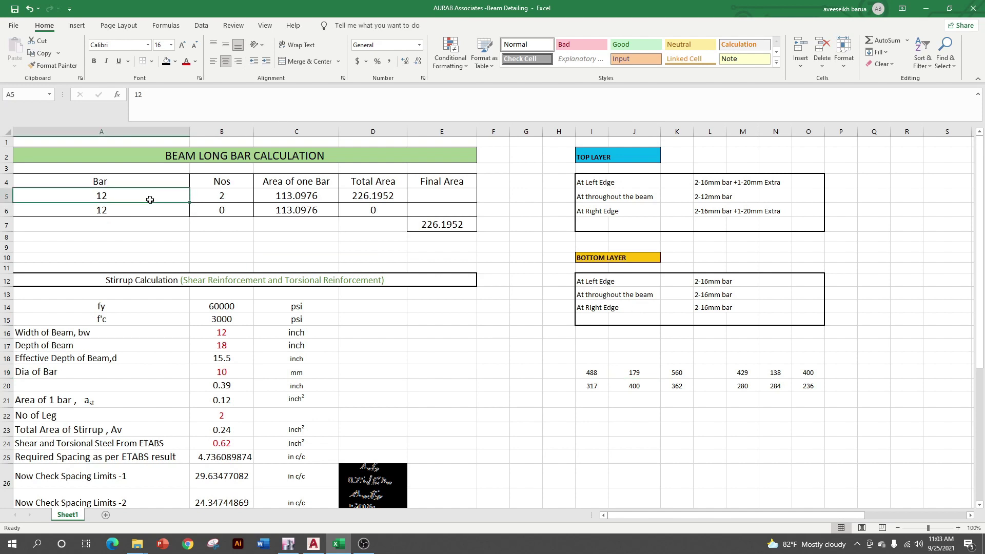
text(1)
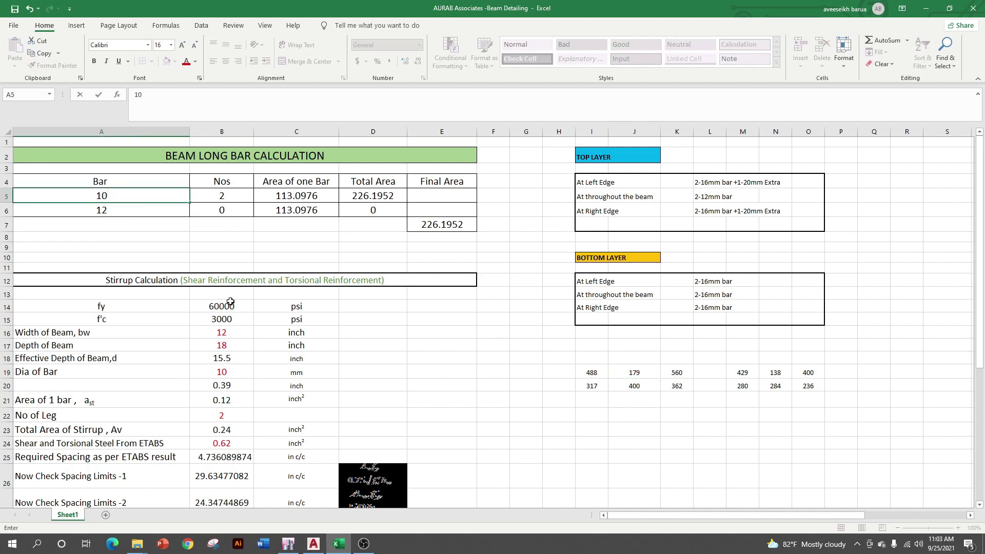
click(464, 344)
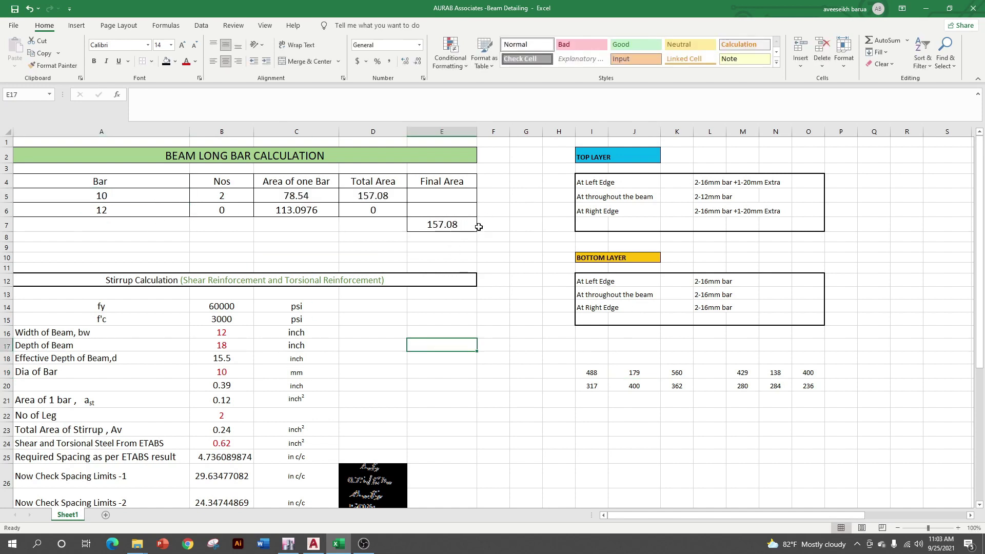
click(106, 197)
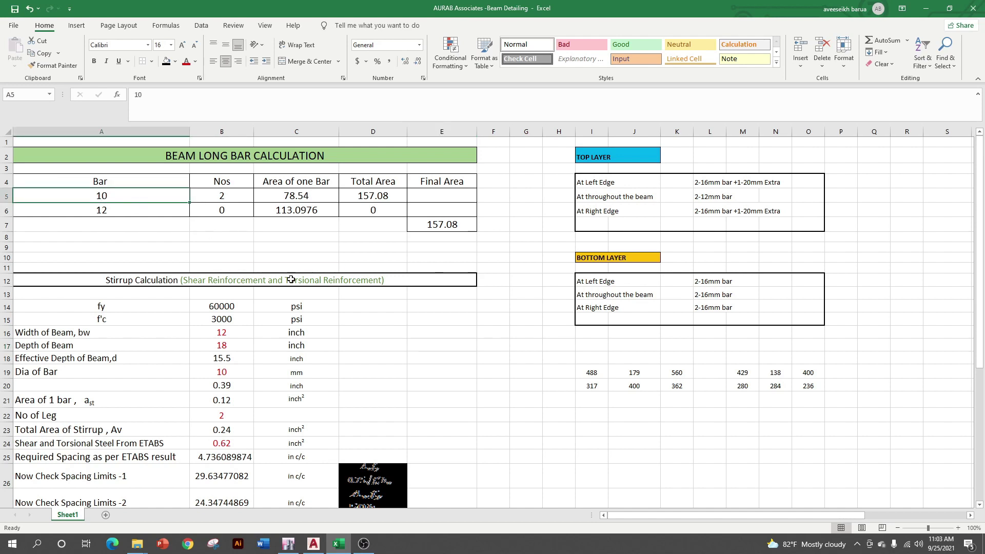
text(12)
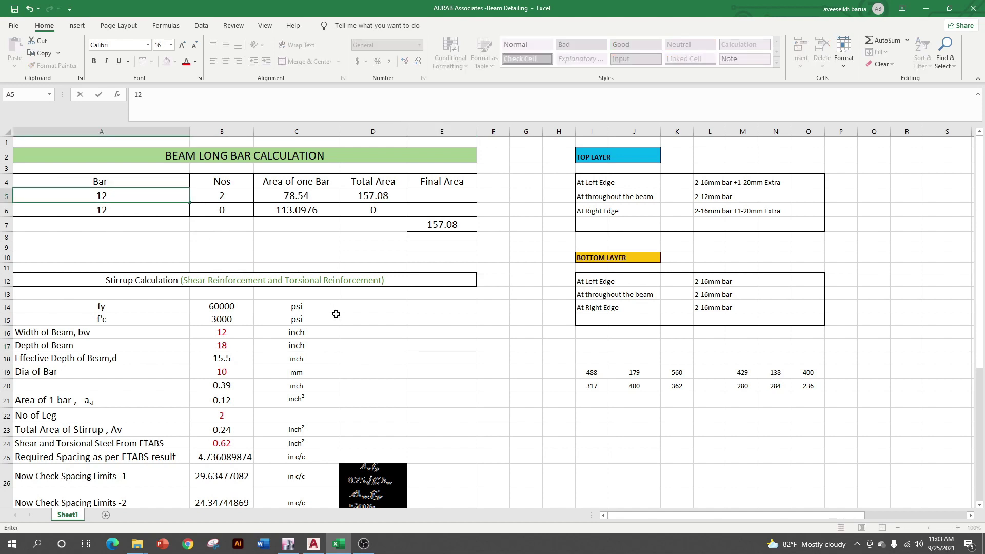
click(512, 342)
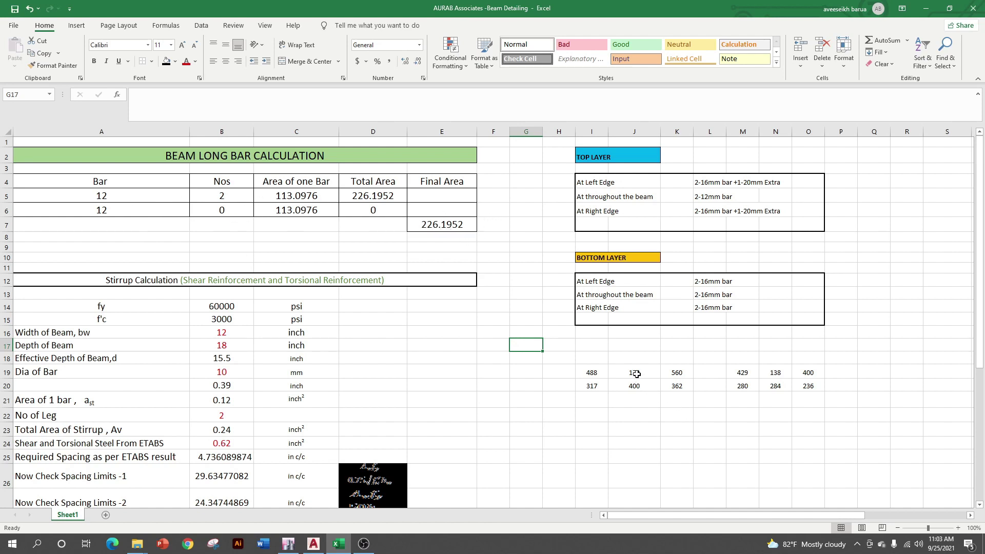
Highlight cells J19 (179) and N19 (138) with a green fill
click(707, 198)
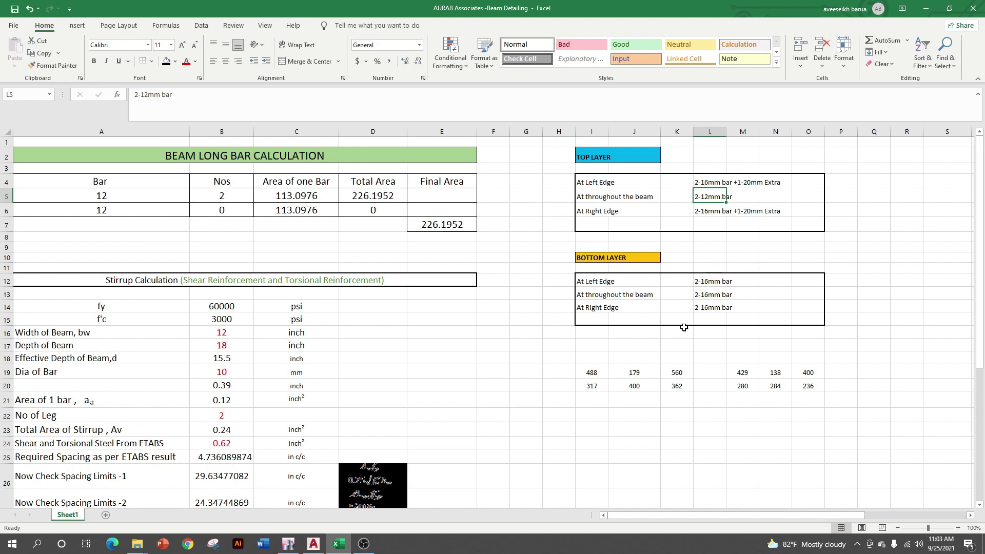
click(649, 369)
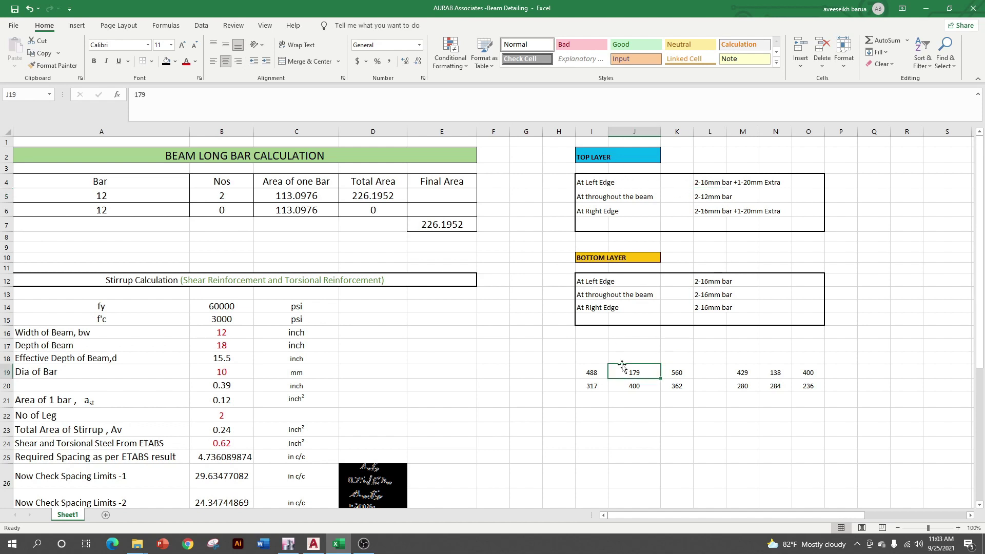
click(175, 62)
click(244, 88)
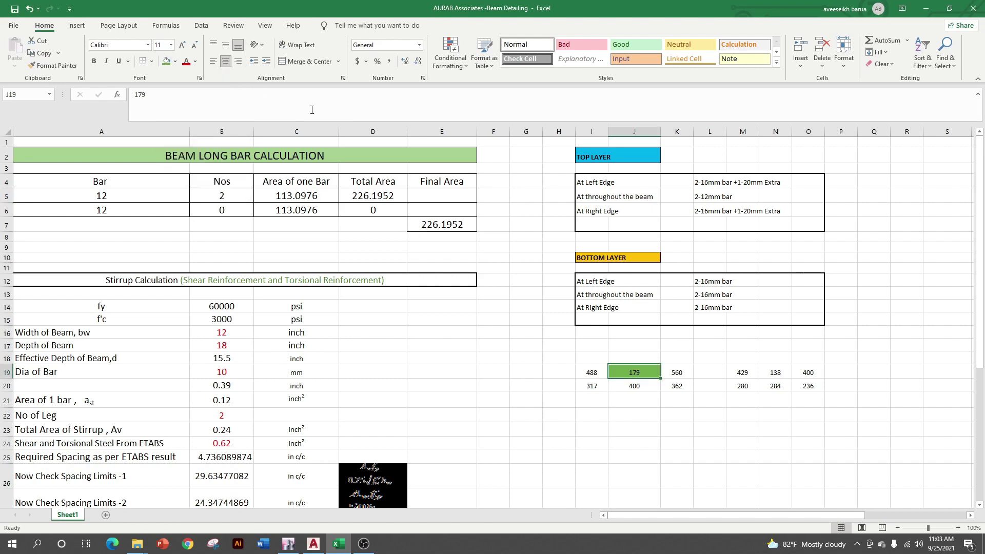
click(783, 372)
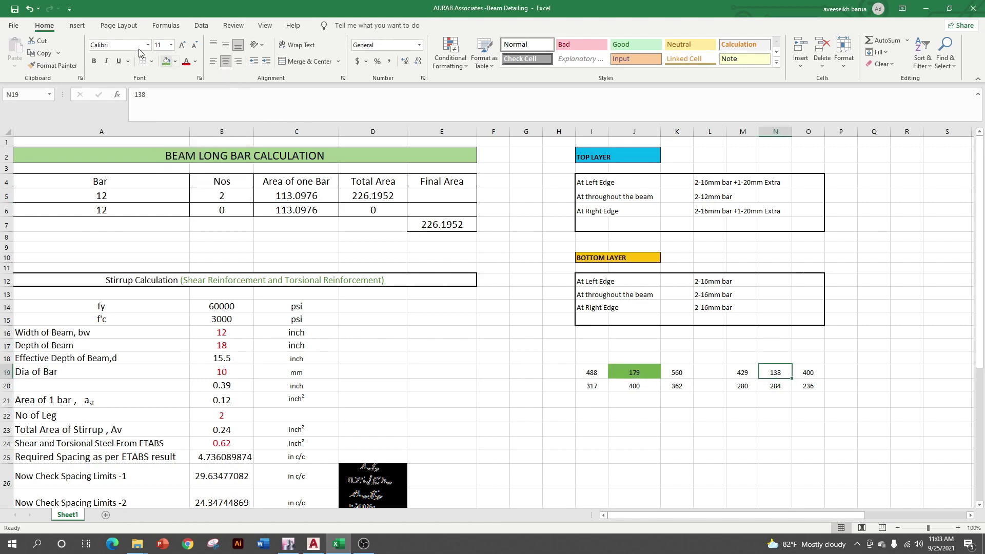
click(166, 61)
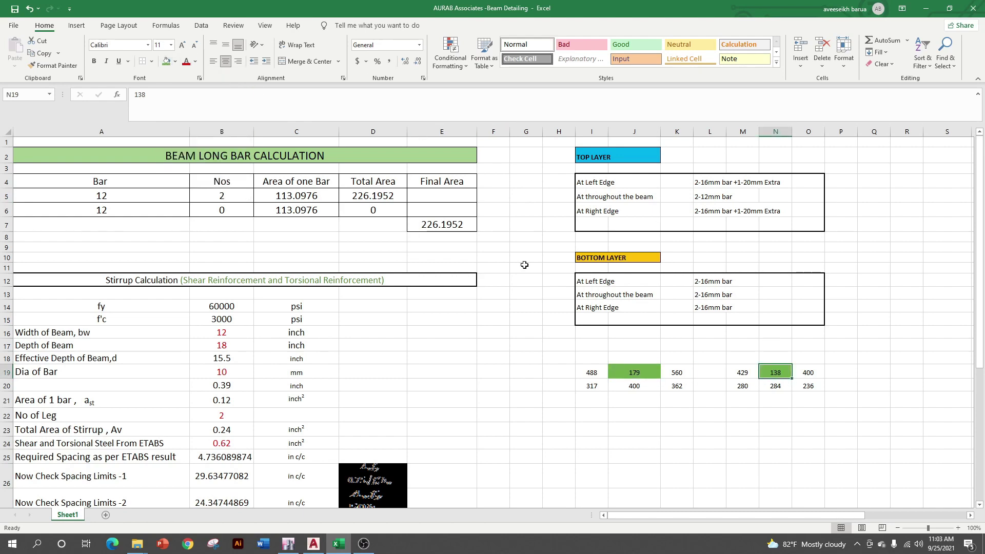
click(314, 543)
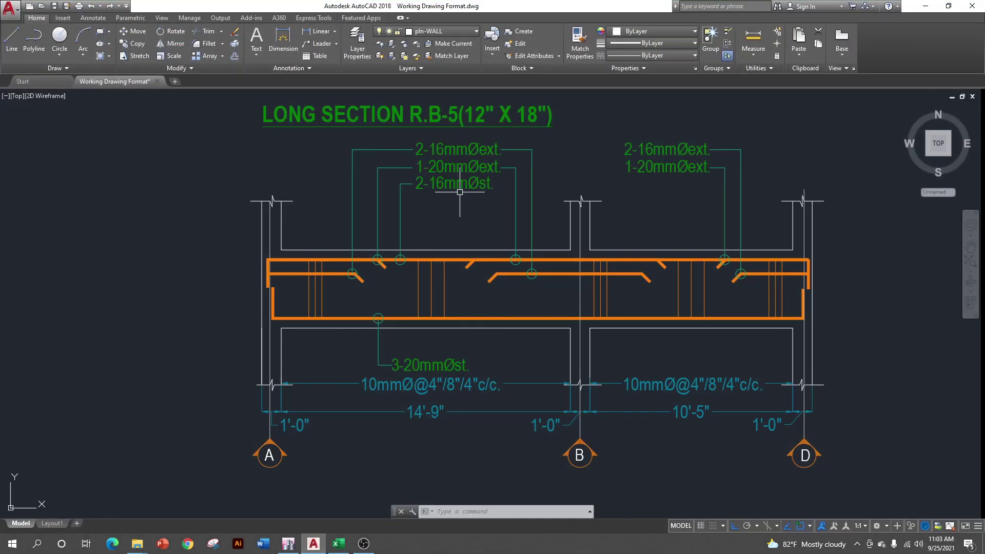
Edit the left span's 2-16mmØst. label so it reads 2-12mmØst
scroll(459, 190, up, 2)
scroll(459, 200, down, 2)
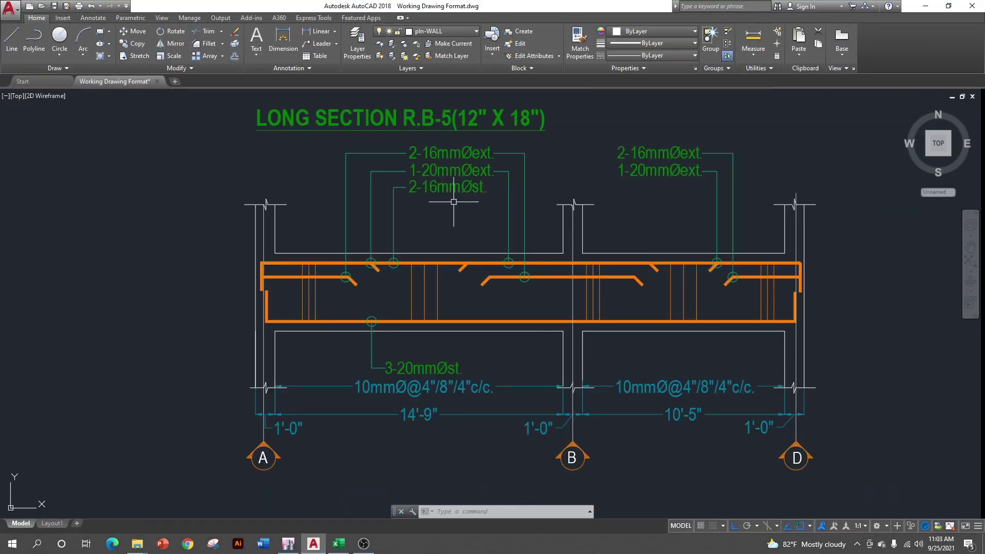
scroll(457, 189, up, 2)
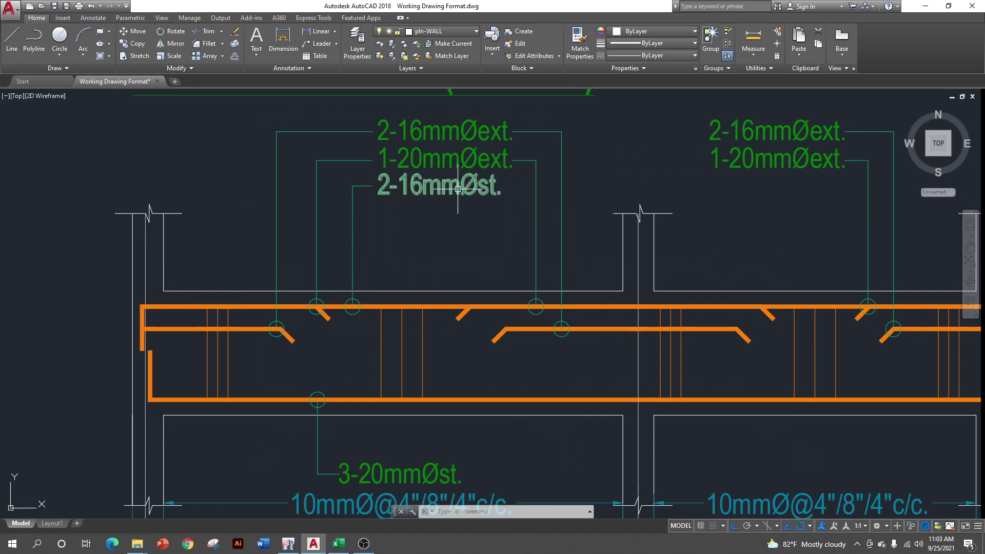
scroll(457, 189, down, 2)
double_click(428, 206)
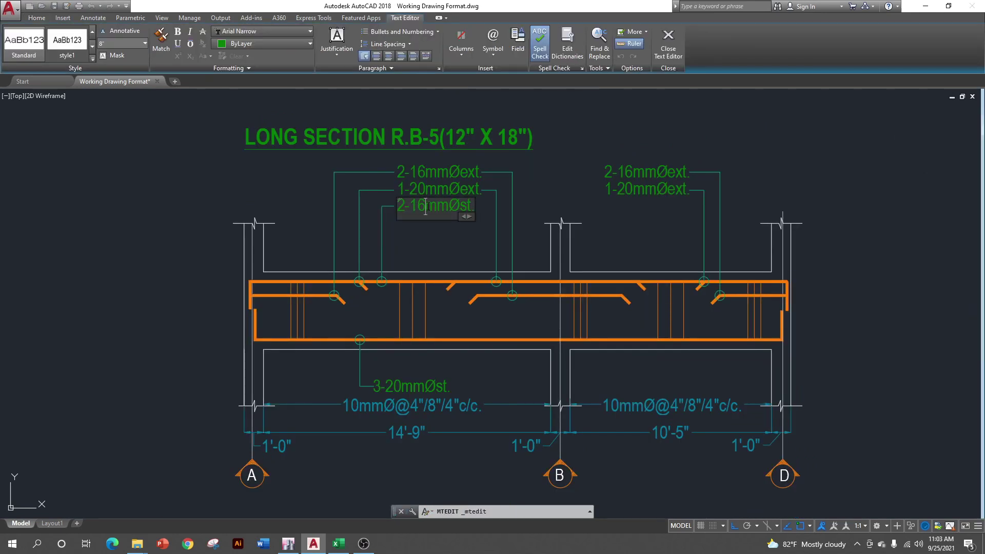
key(BackSpace)
text(2)
click(568, 193)
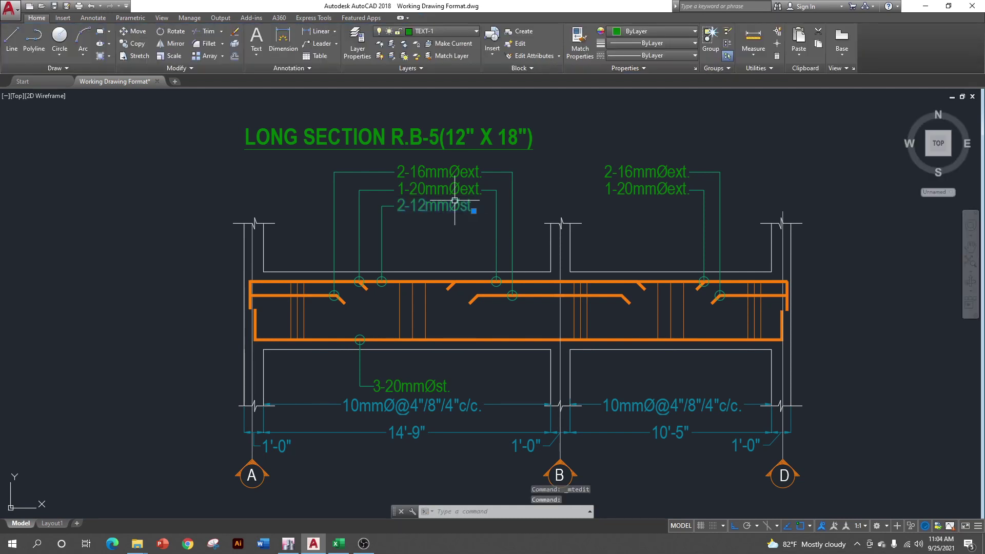
Copy the 2-12mmØst. label to the right span below the 1-20mmØext. callout
click(454, 205)
text(co)
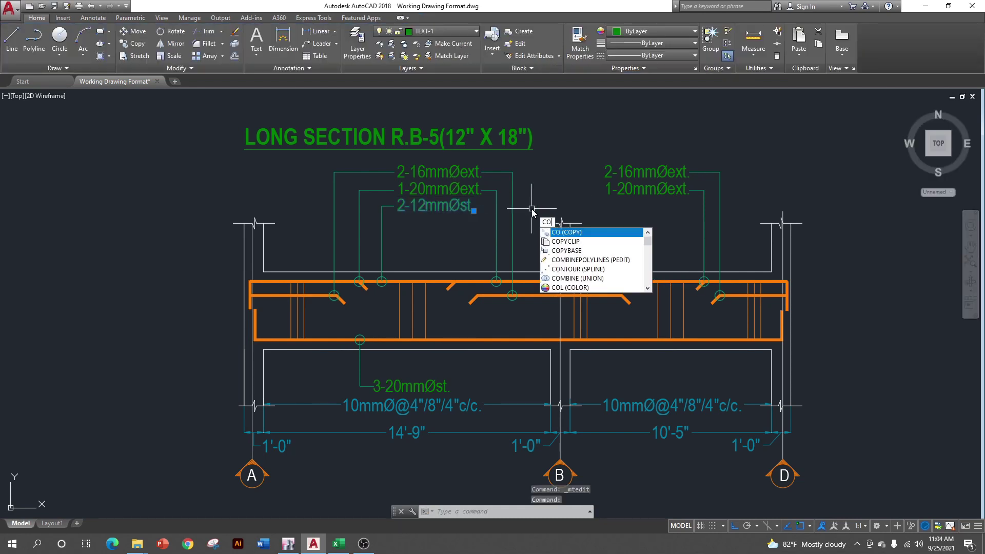
key(Return)
click(472, 207)
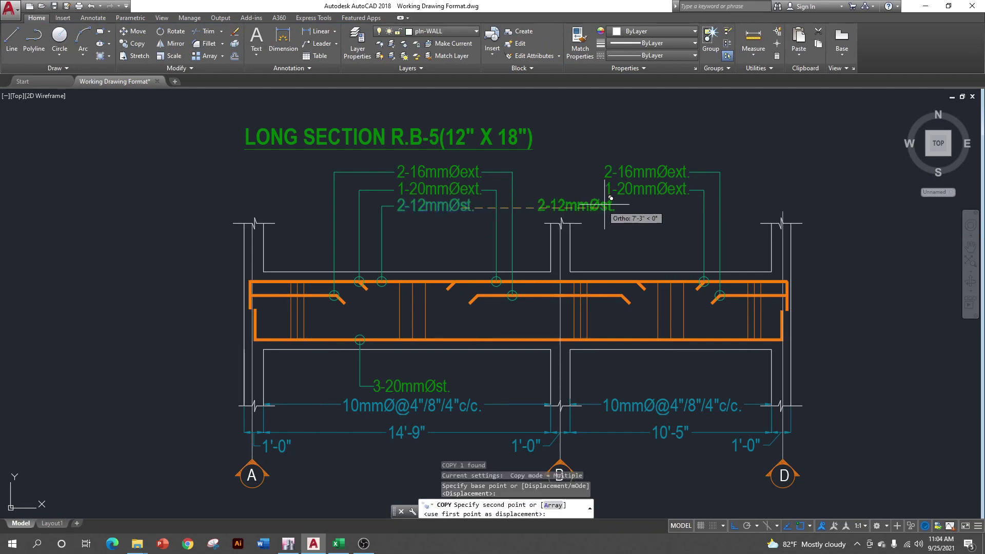
click(680, 197)
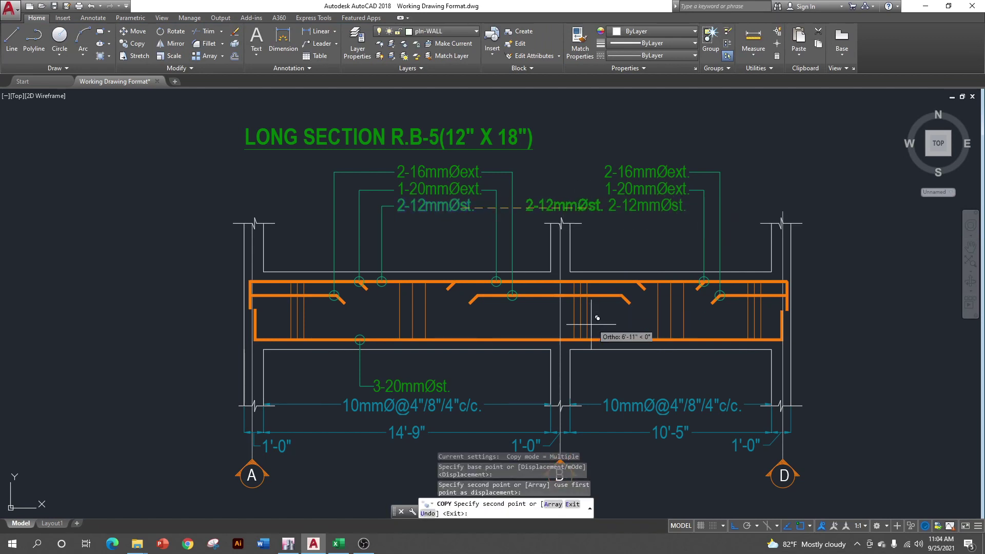
key(Escape)
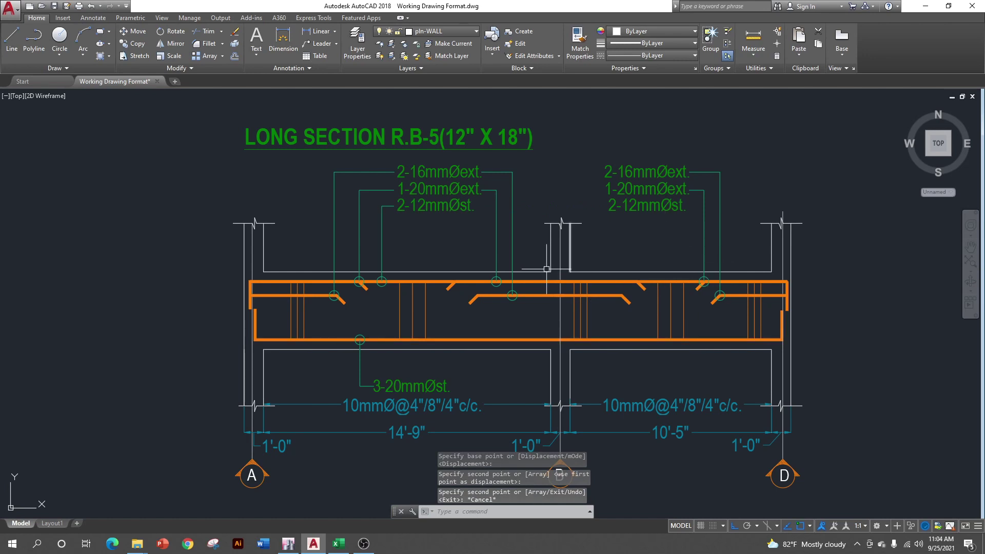
scroll(508, 244, up, 2)
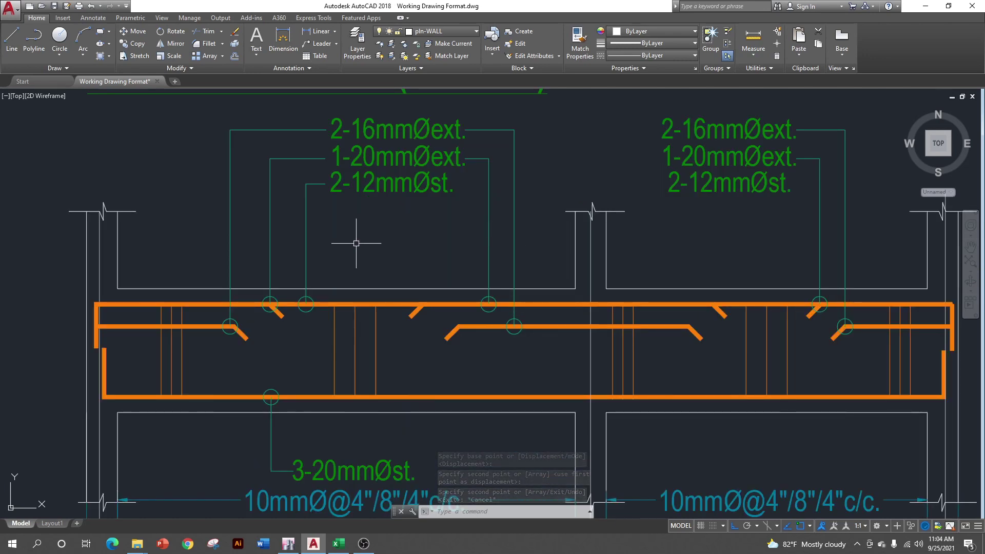
Copy the left label's leader line so it sits under the right span's 2-12mmØst. label
click(322, 248)
click(301, 213)
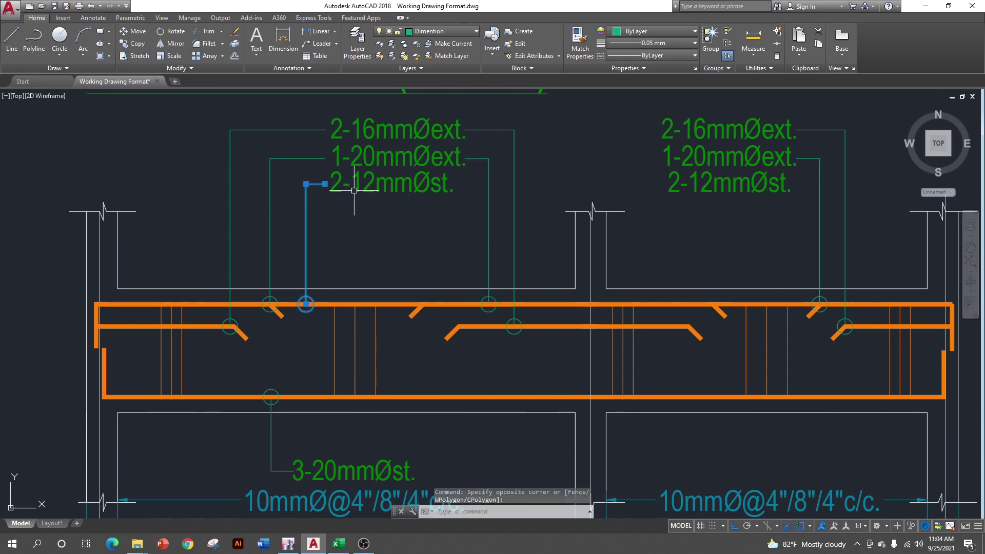
text(co)
key(Return)
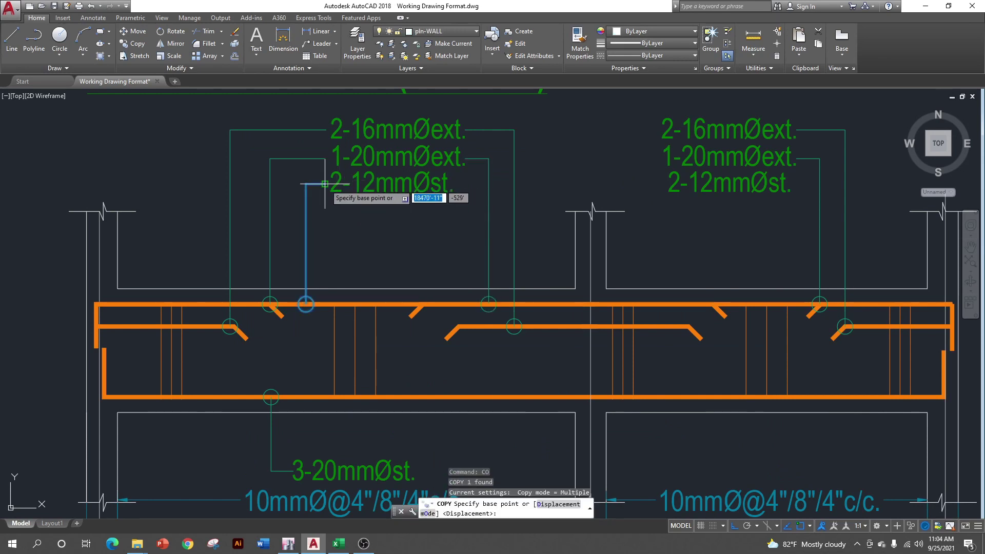
click(325, 183)
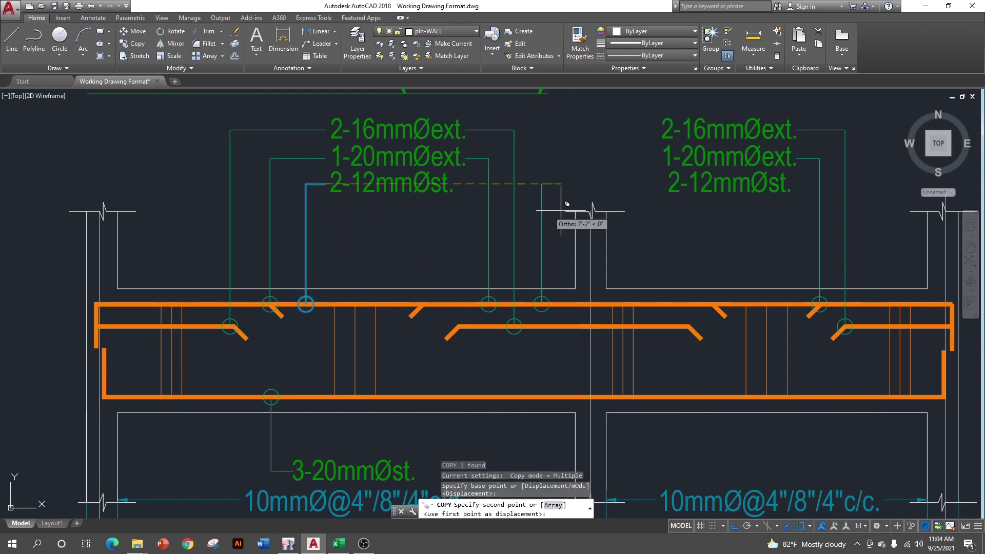
click(668, 186)
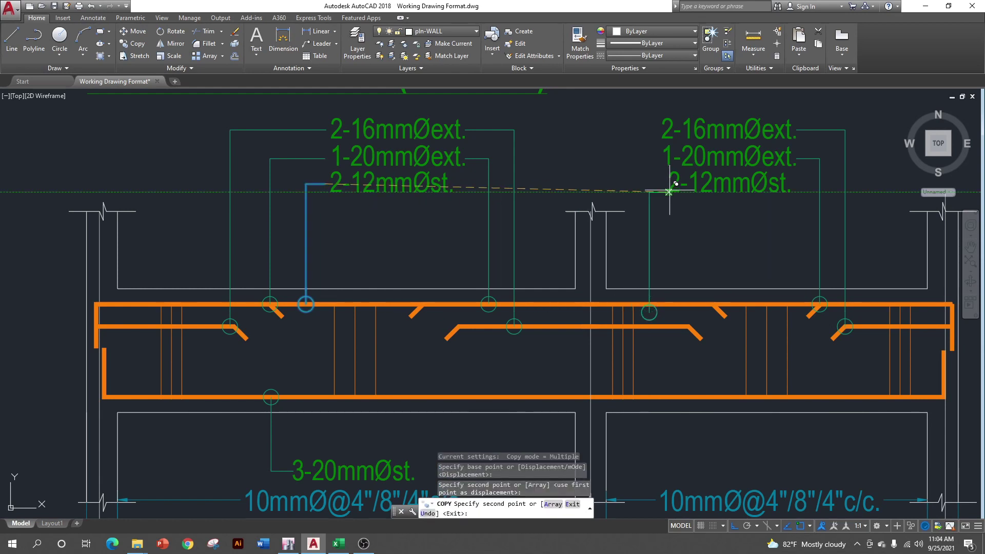
key(Escape)
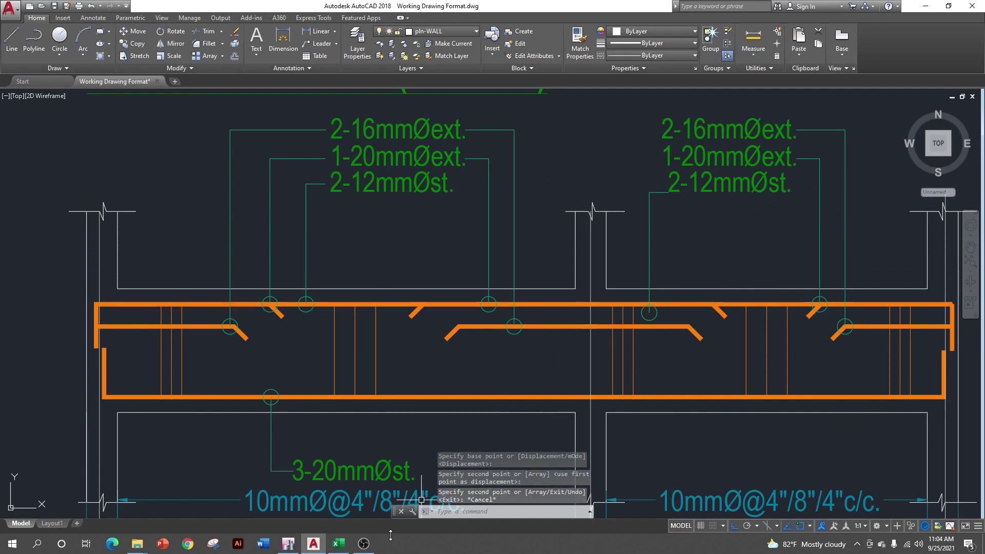
Bring up the Beam Detailing workbook and compare I19's 488 with the AutoCAD drawing
click(334, 544)
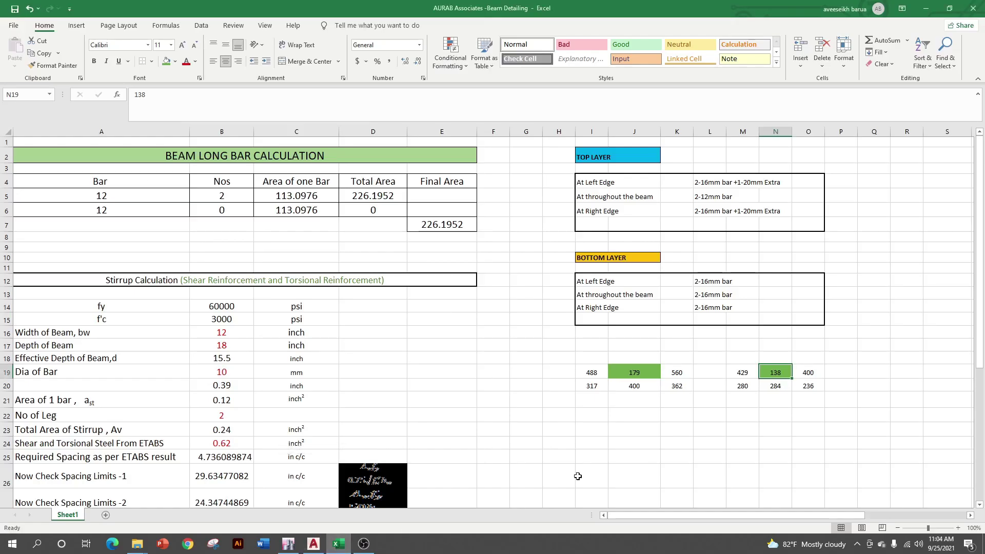
click(595, 374)
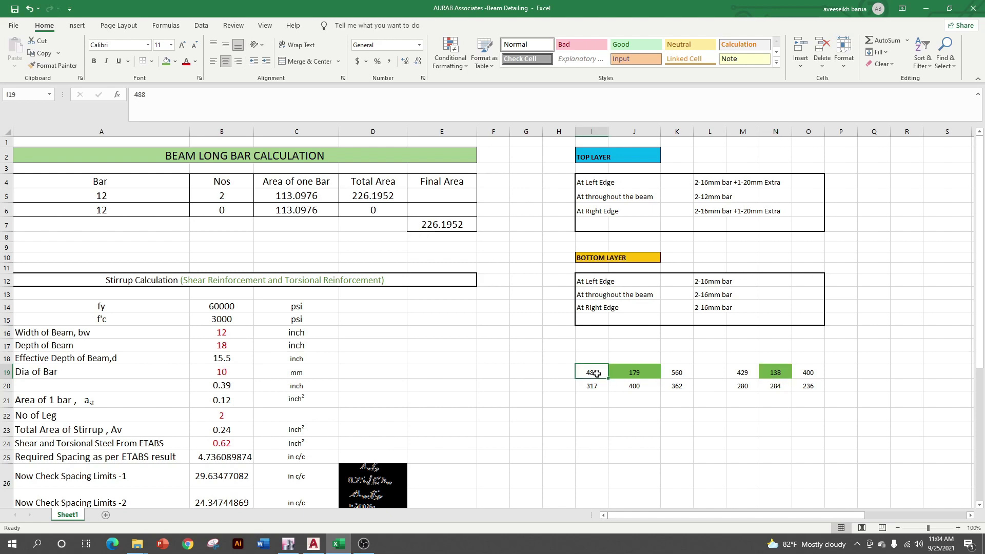
click(314, 544)
scroll(345, 285, down, 1)
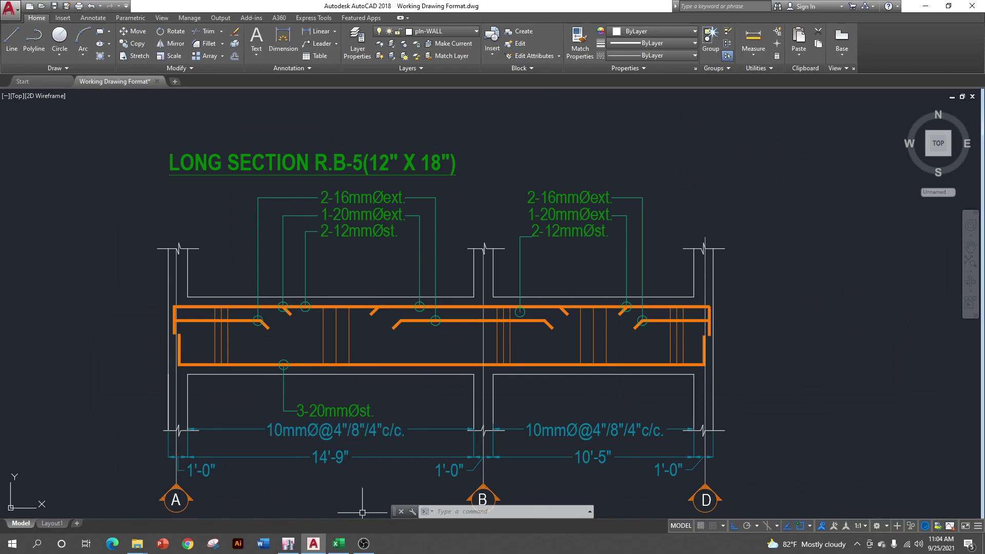
click(339, 544)
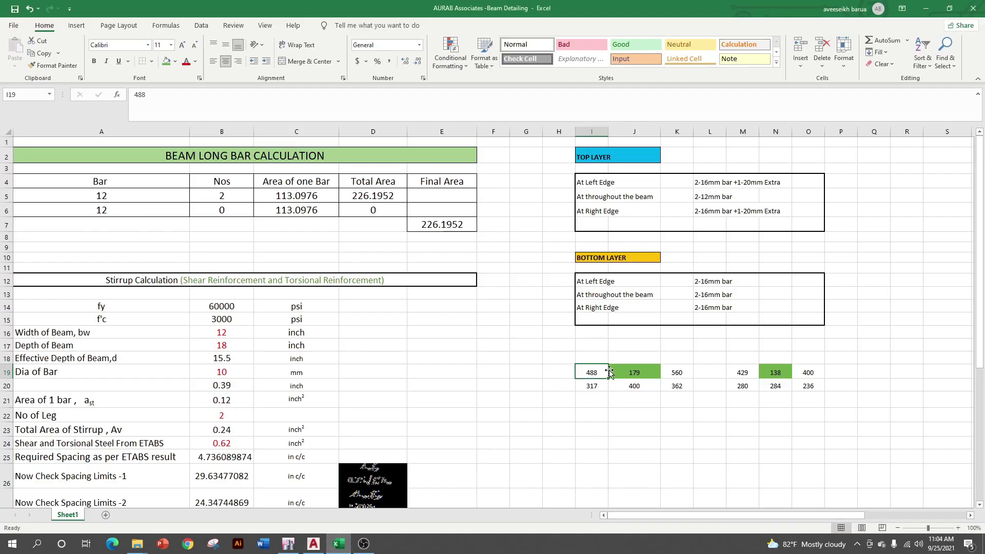
Inspect the final area formula in E7, along with J19 and the bar count in B5
click(445, 227)
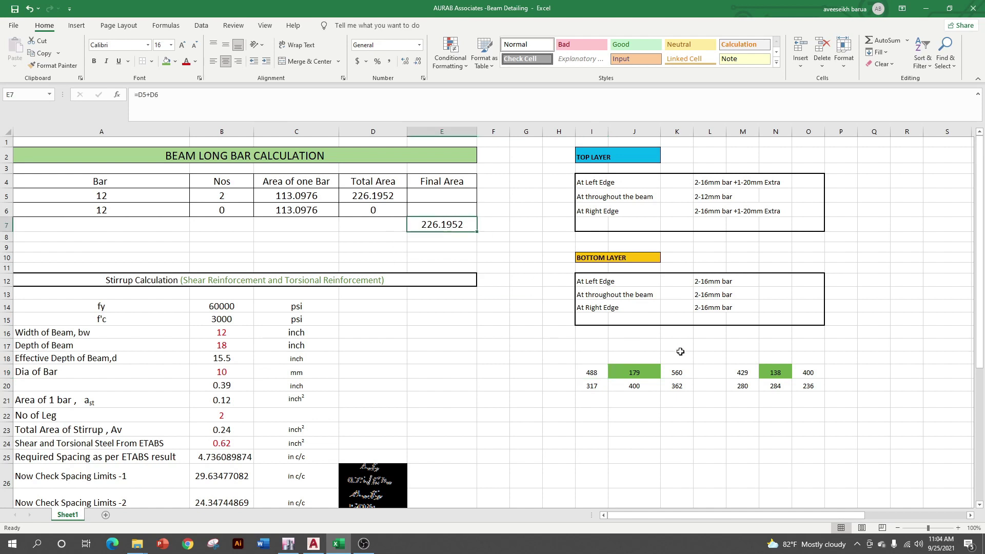
click(636, 375)
click(457, 226)
click(222, 197)
click(441, 226)
Try a 16 mm bar size with a count of 1 in the second bar row
click(124, 209)
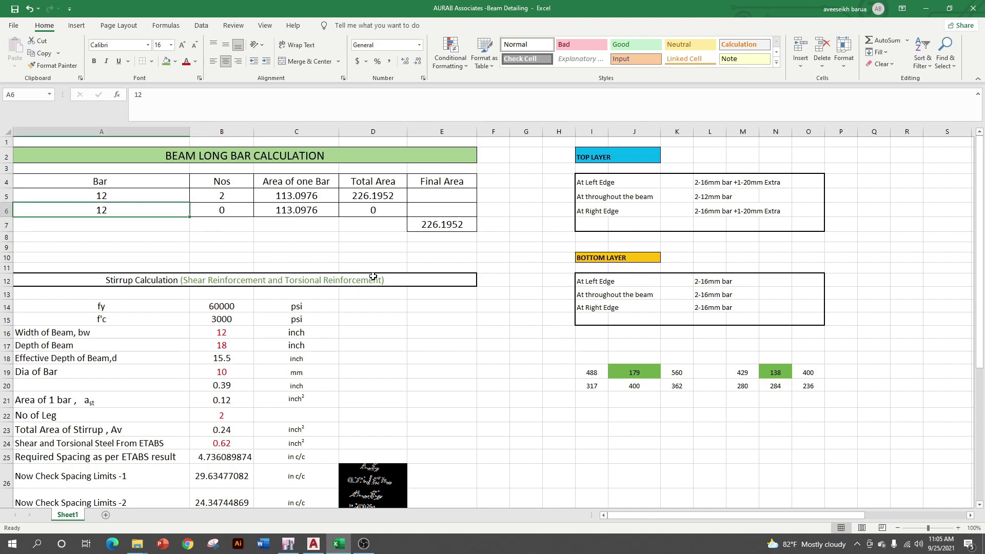
text(1)
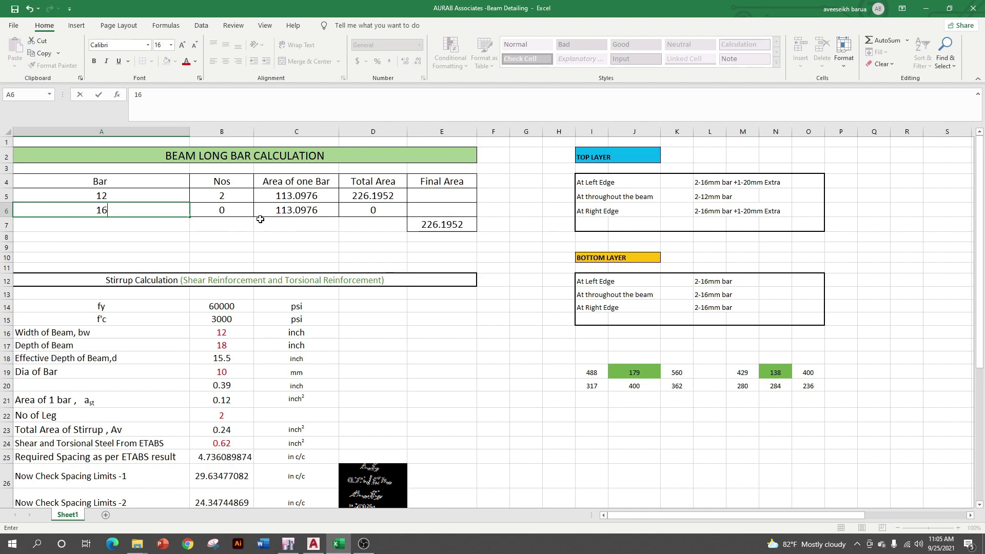
click(250, 211)
text(1)
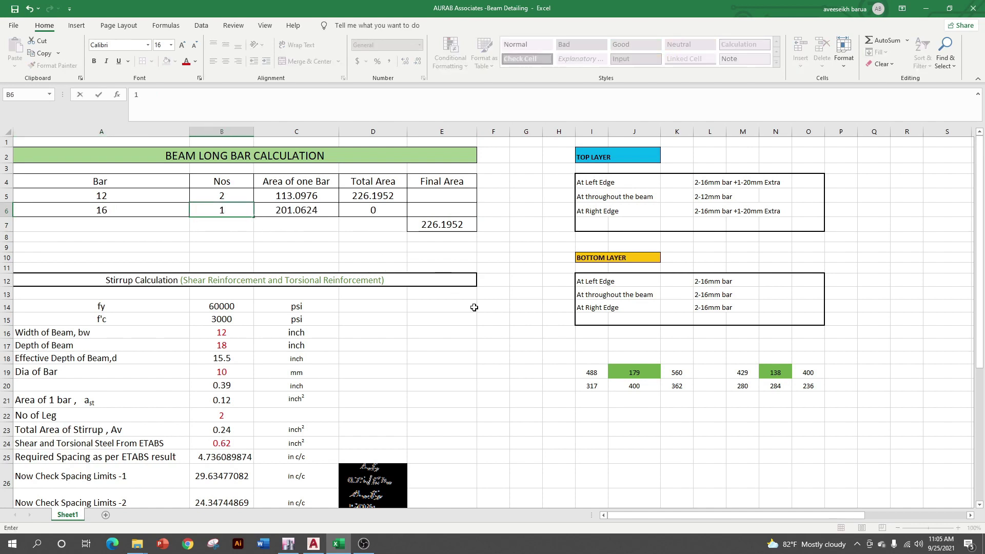
click(492, 342)
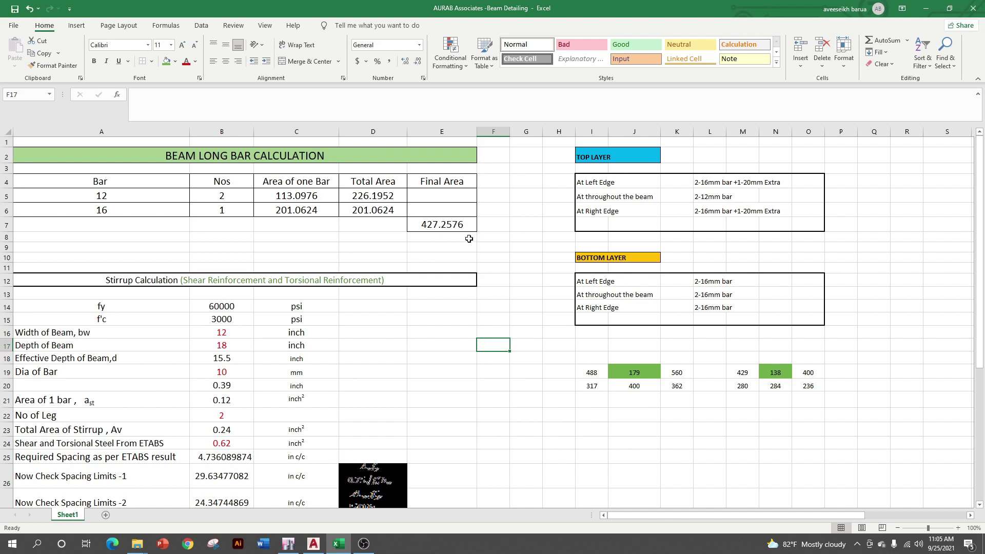
click(226, 215)
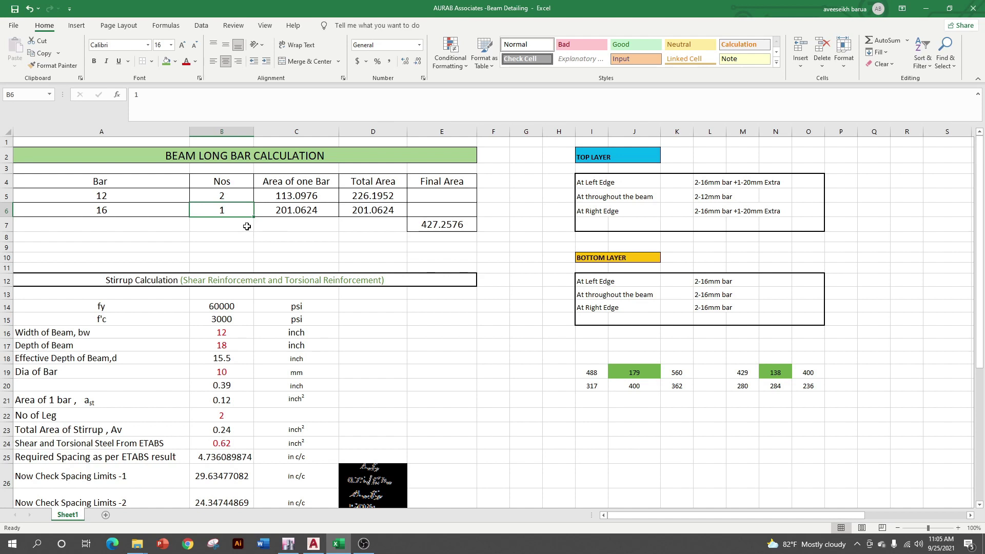
Enter 12 in A6 and 3 in B6, then compare the totals with I19's 488
click(112, 211)
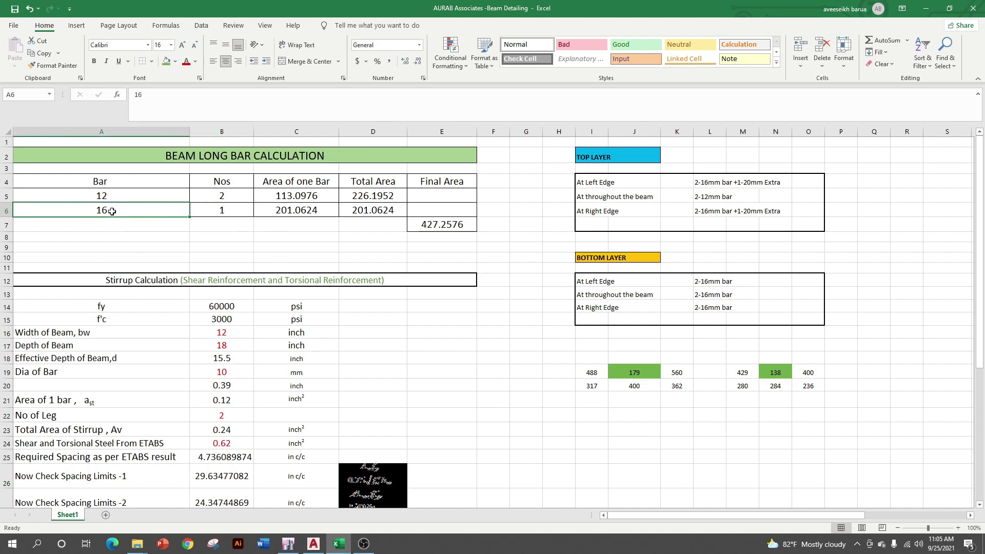
text(12)
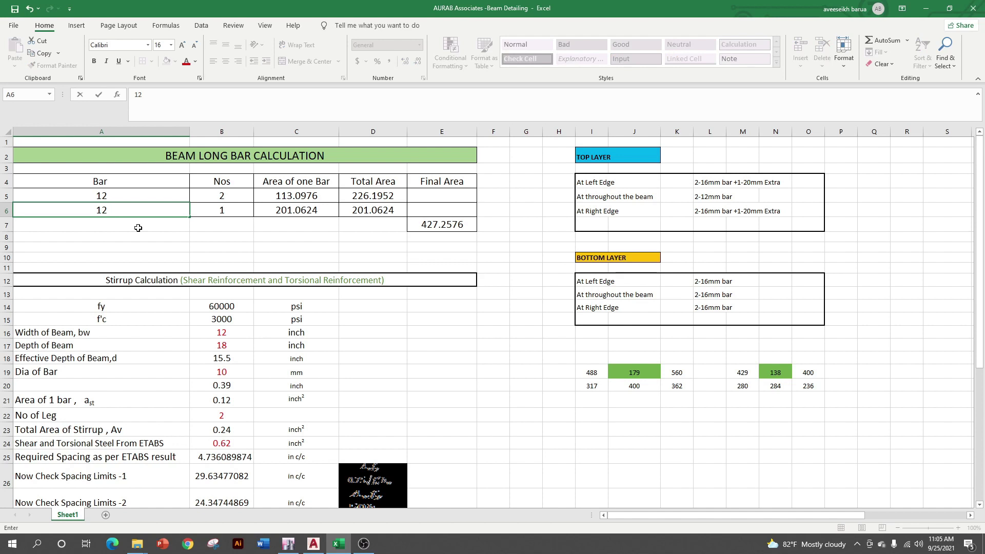
click(228, 237)
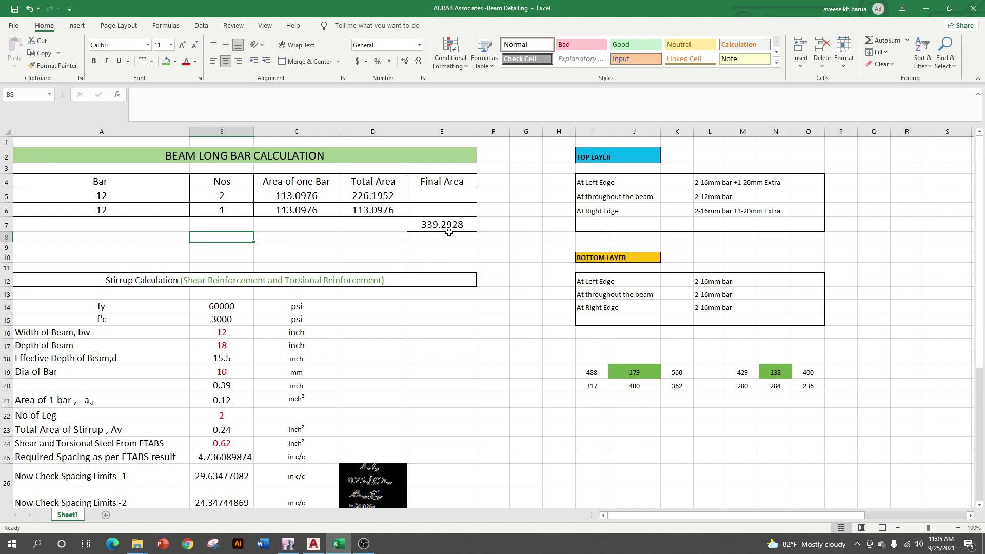
click(239, 208)
text(3)
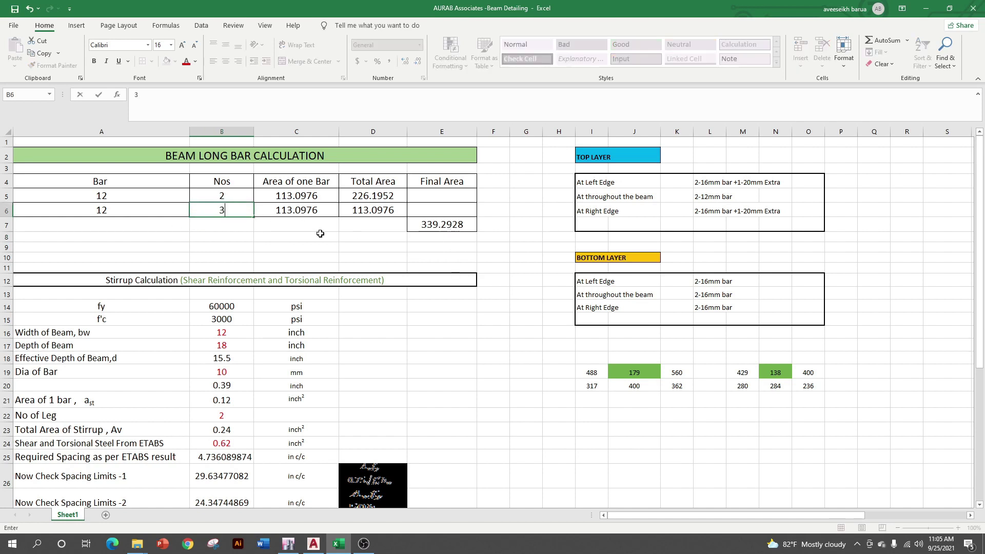
click(355, 236)
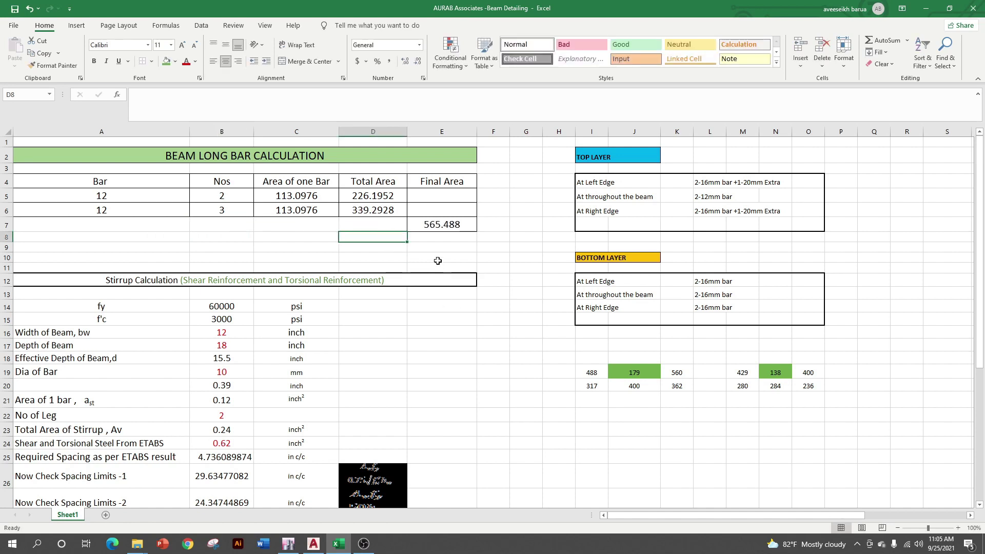
click(441, 224)
click(595, 372)
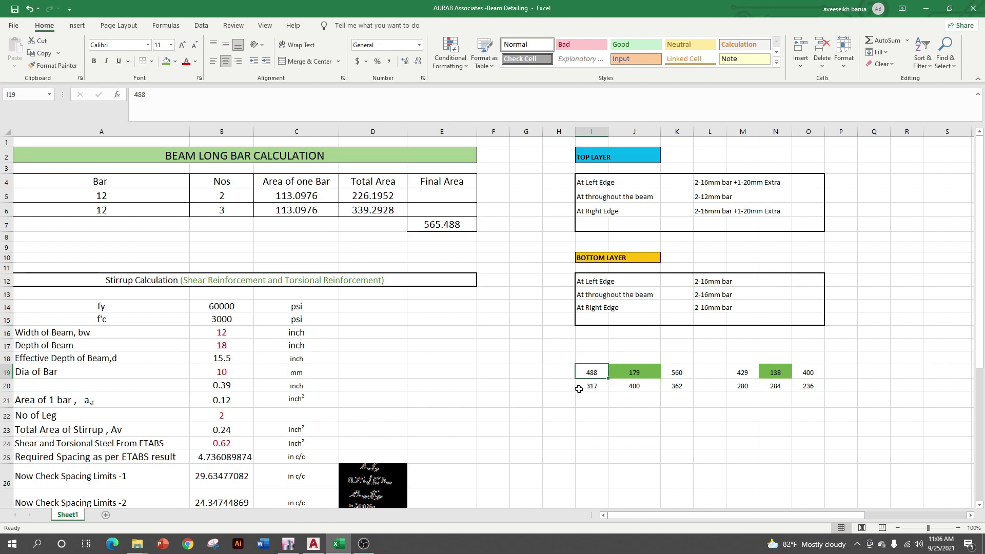
Edit L4's bar text to '2-12mm bar +3-12mm Extra' and recheck I19's 488
click(703, 185)
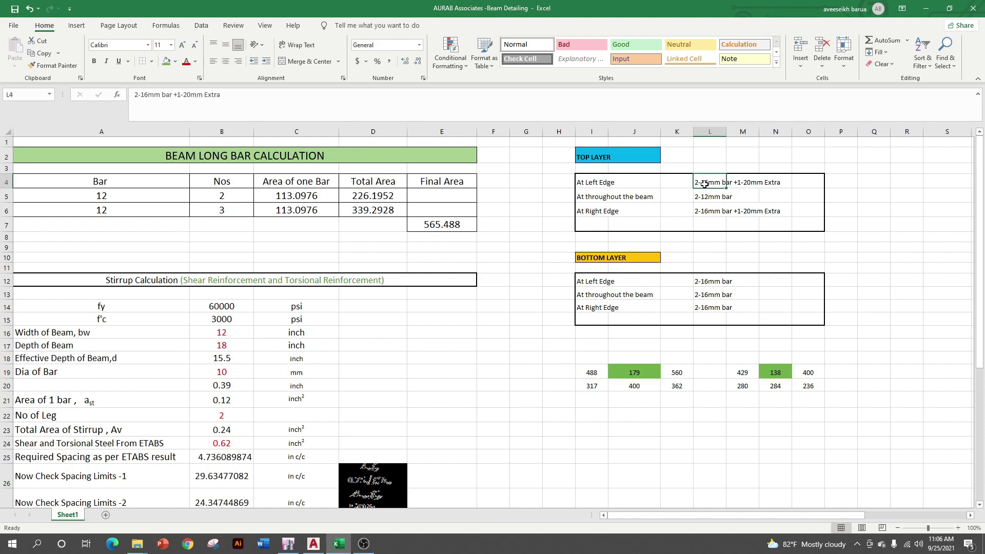
click(145, 96)
key(BackSpace)
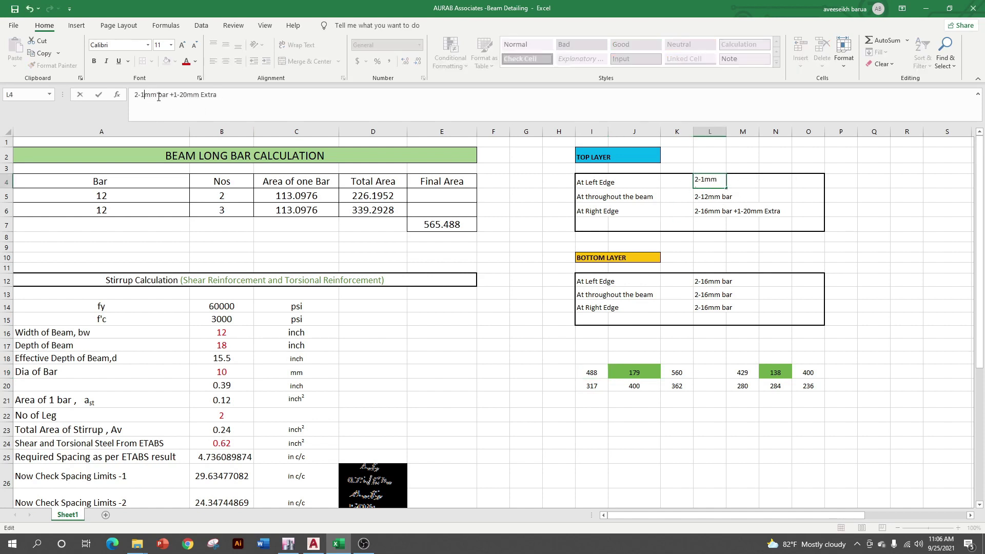
text(2)
click(186, 95)
key(BackSpace)
text(3)
key(BackSpace)
text(1)
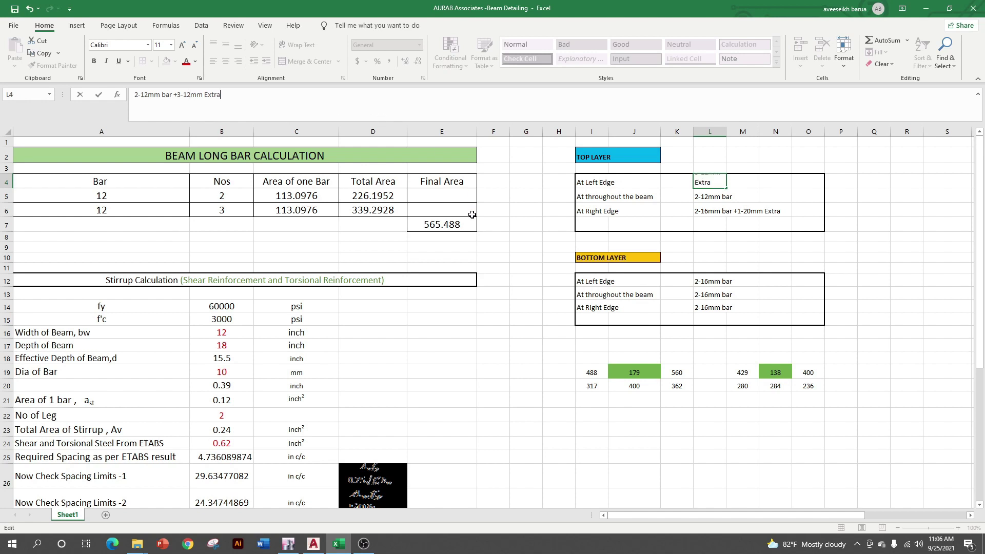
click(449, 224)
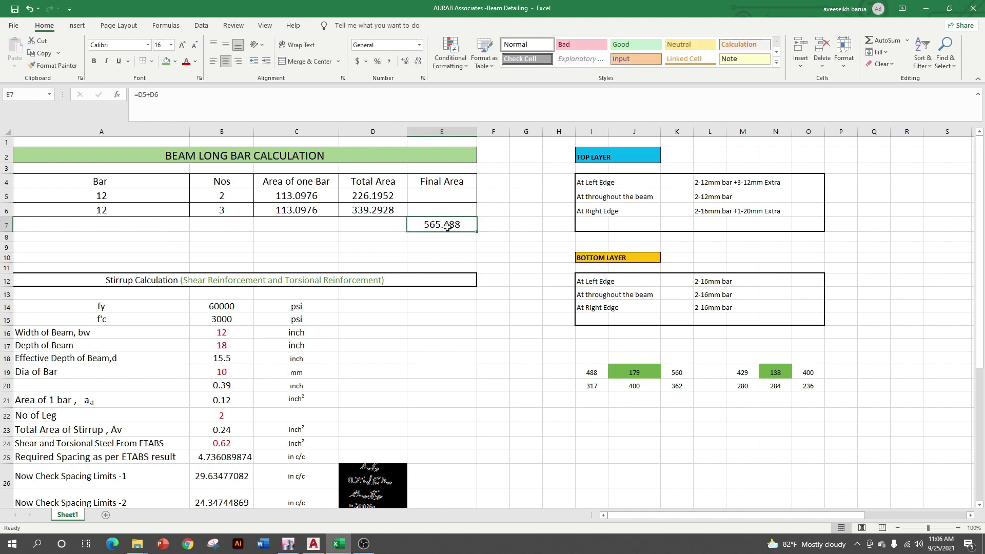
click(597, 374)
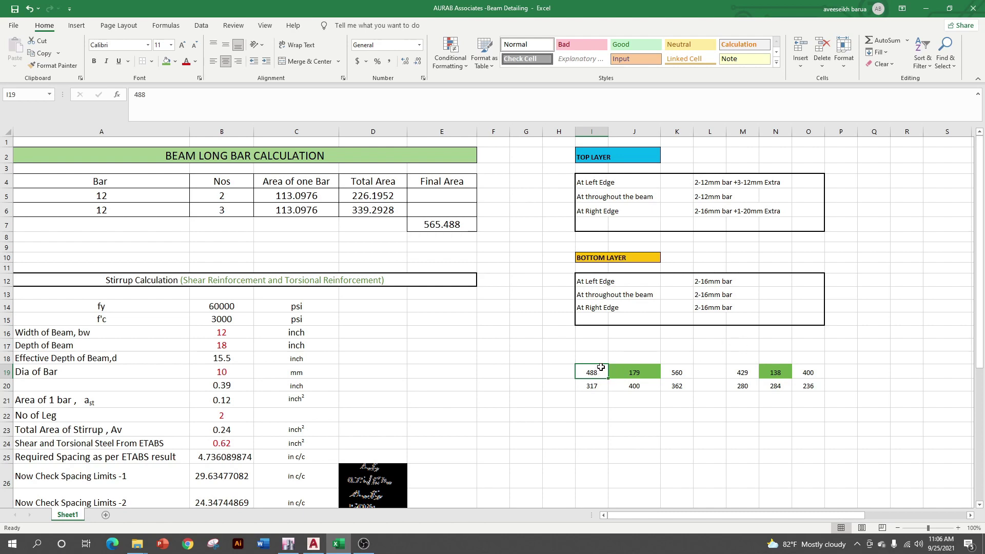
Fill I19 green, then bring AutoCAD's left span labels into view
click(167, 61)
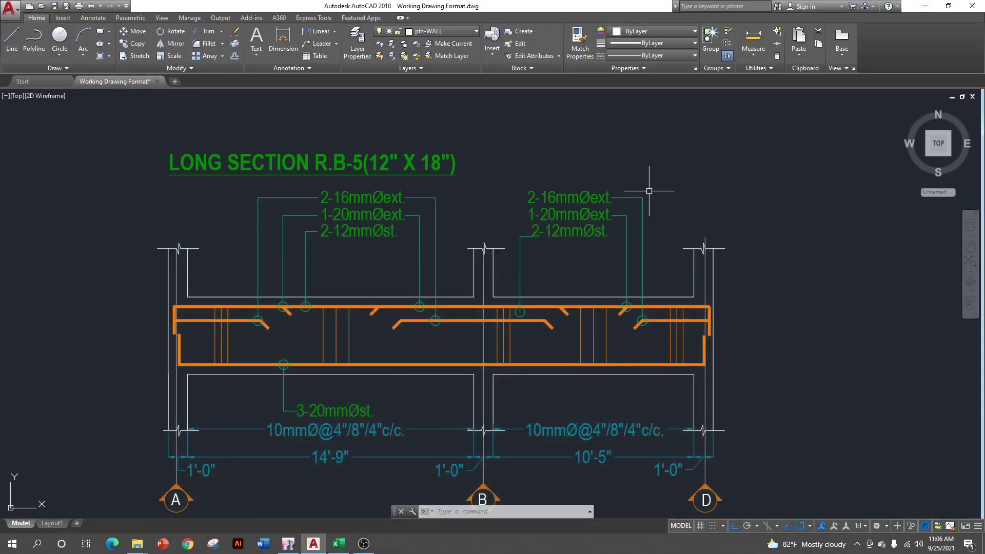
click(925, 8)
scroll(385, 351, down, 1)
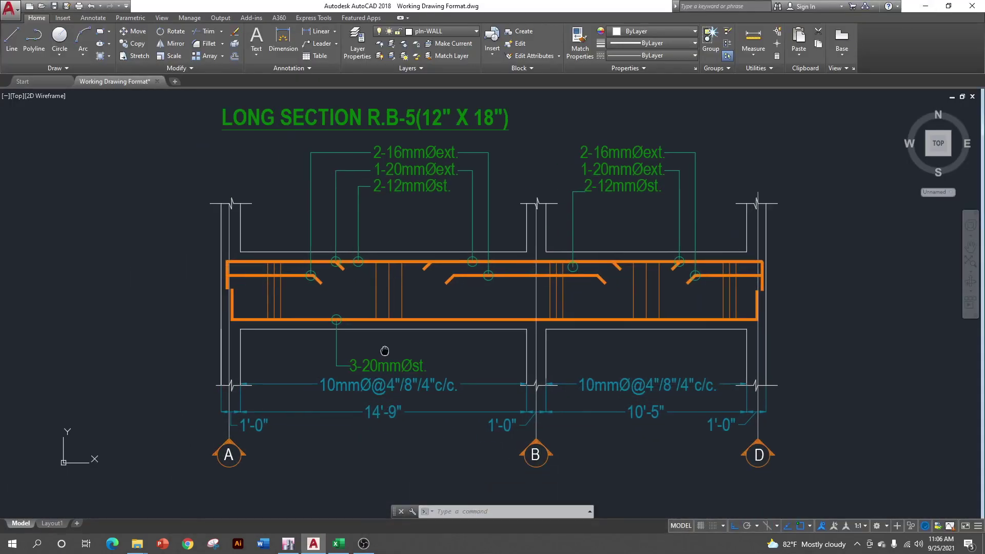
scroll(402, 167, up, 2)
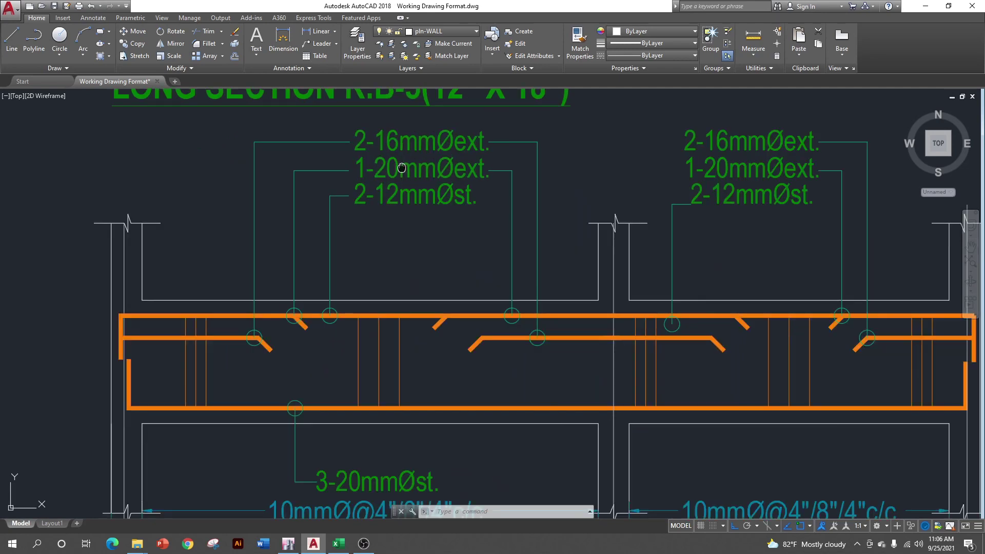
drag(402, 168, 385, 265)
Select the left span's 2-16mmØext. and 1-20mmØext. labels, then cancel the selection
click(413, 241)
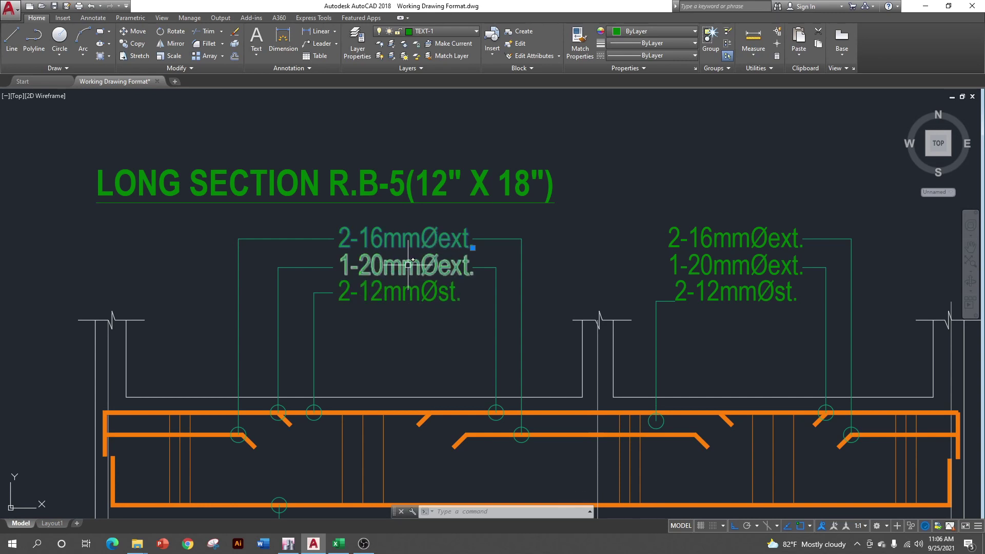
click(388, 269)
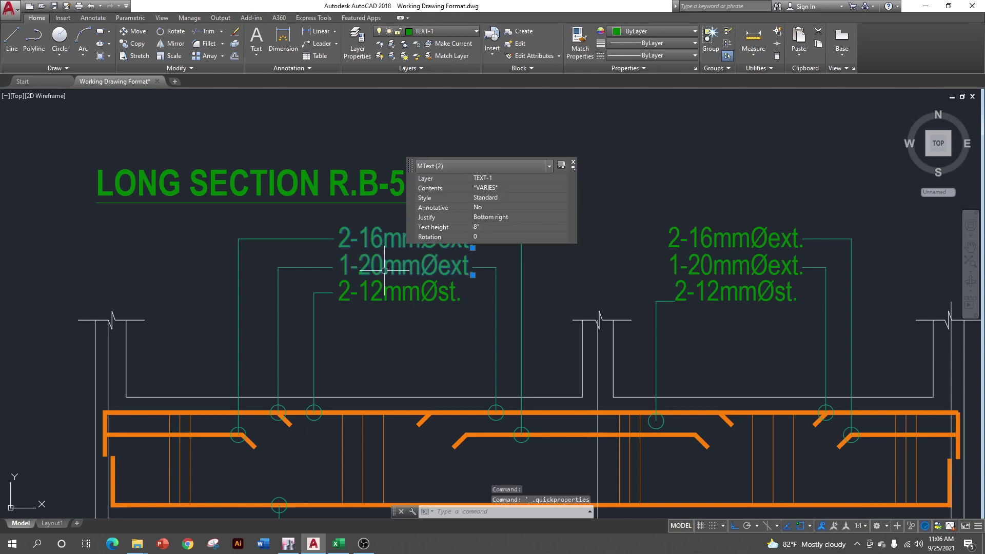
click(576, 164)
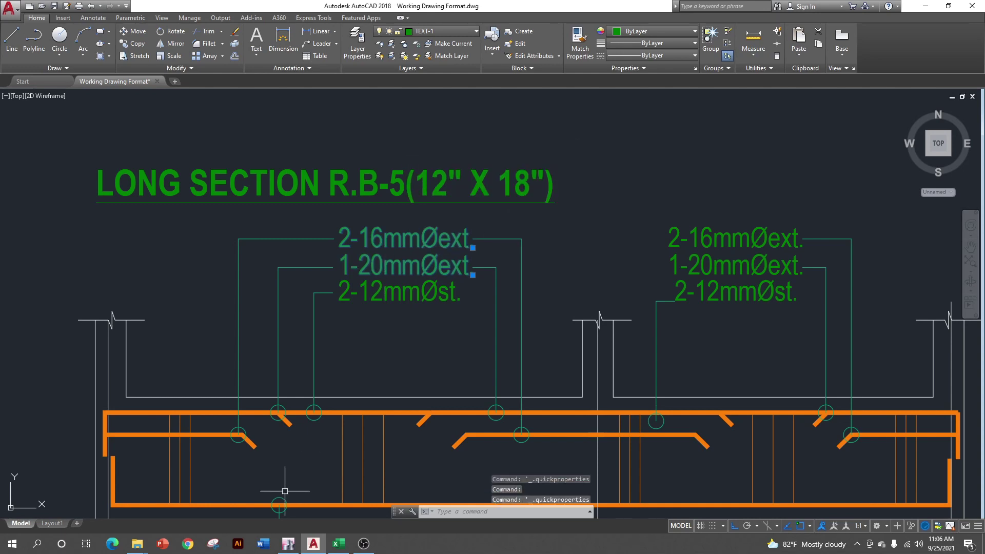
drag(275, 488, 289, 390)
scroll(293, 344, up, 4)
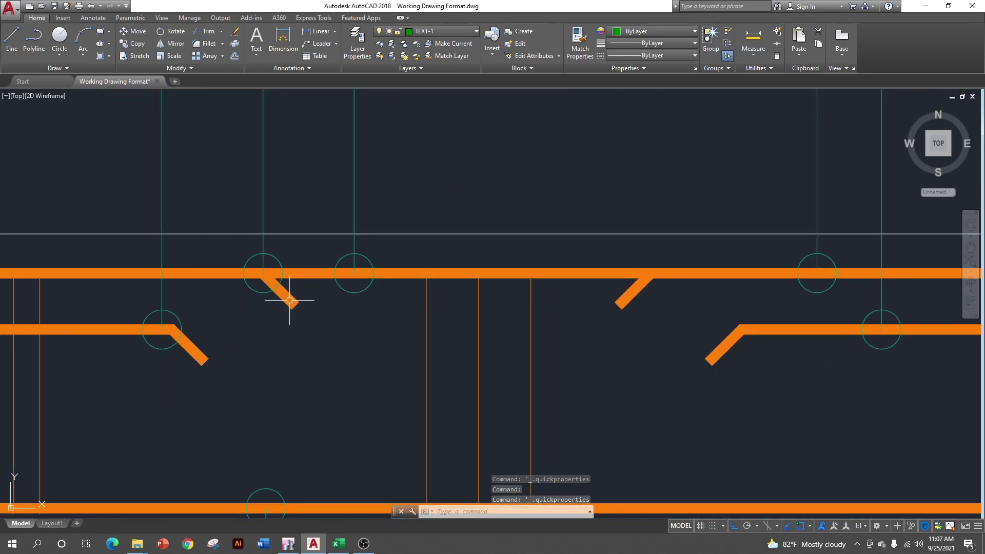
scroll(291, 301, down, 2)
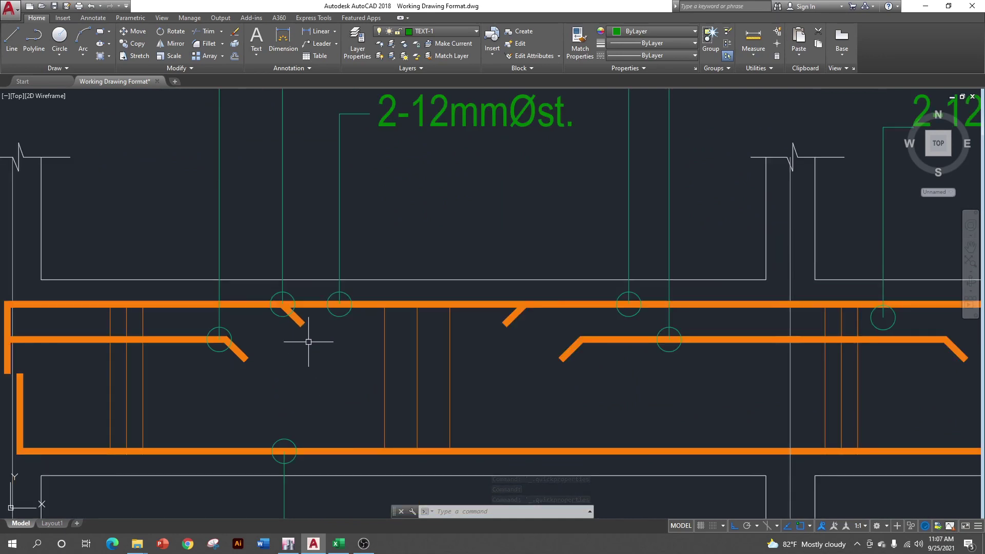
drag(309, 332, 334, 440)
click(474, 179)
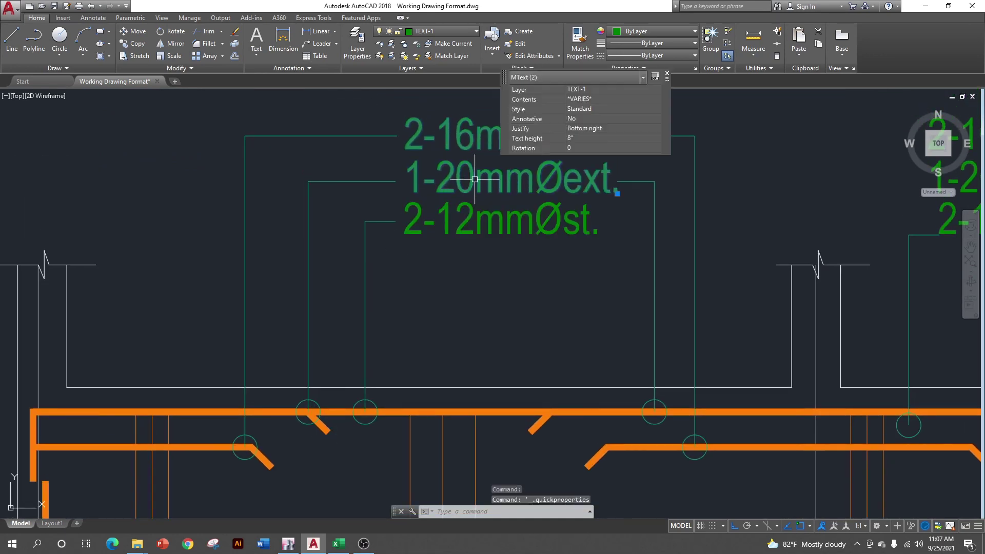
click(474, 179)
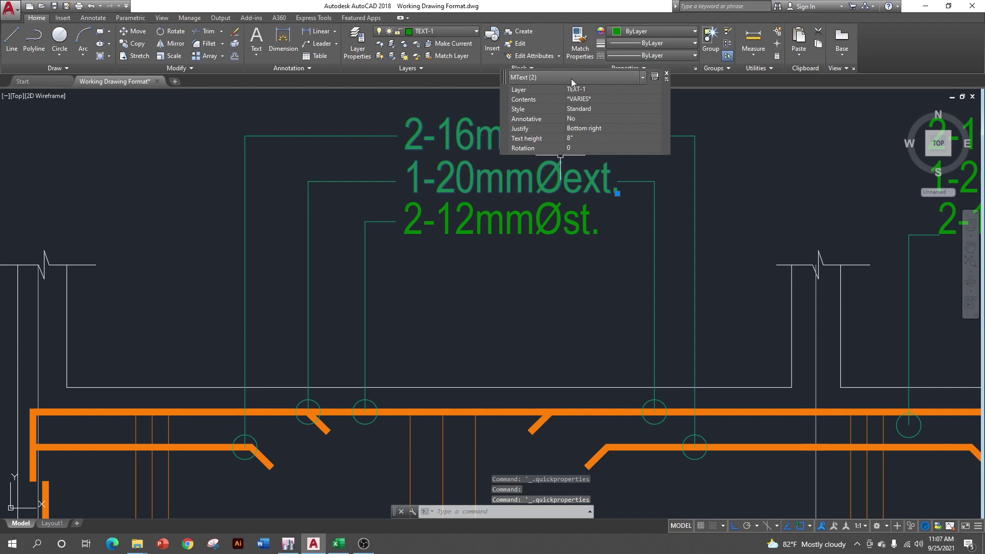
click(764, 131)
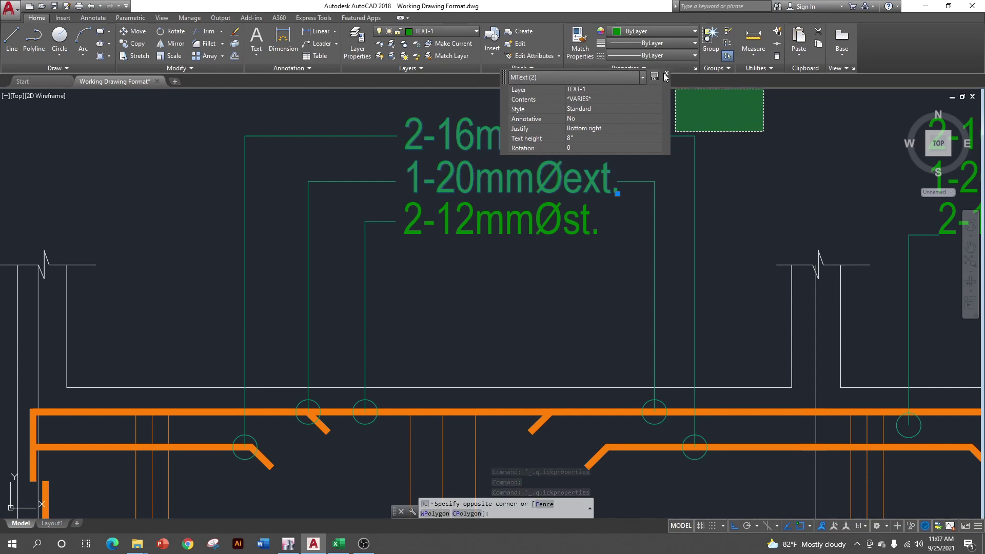
key(Escape)
key(Escape)
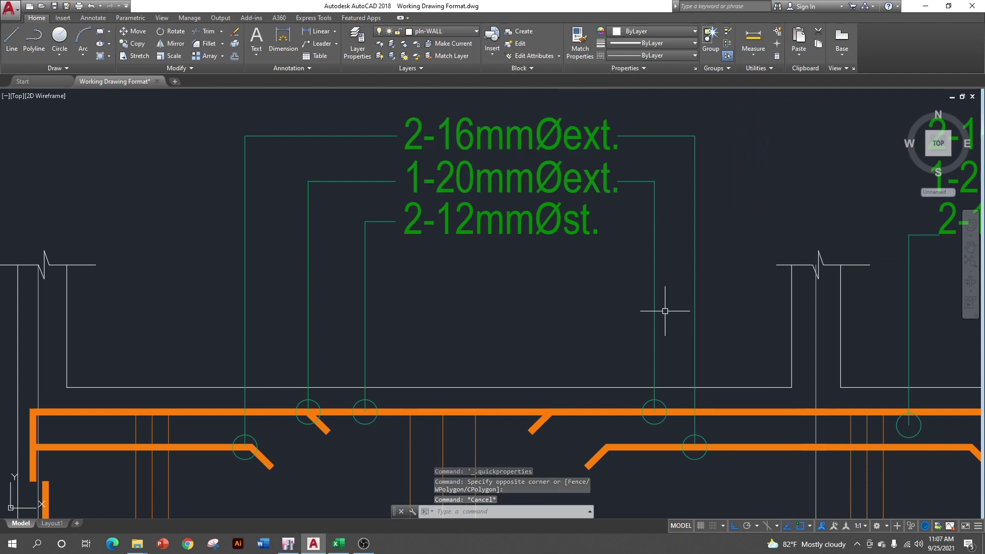
Change the left span's 1-20mmØext. label to 1-12mmØext
double_click(478, 174)
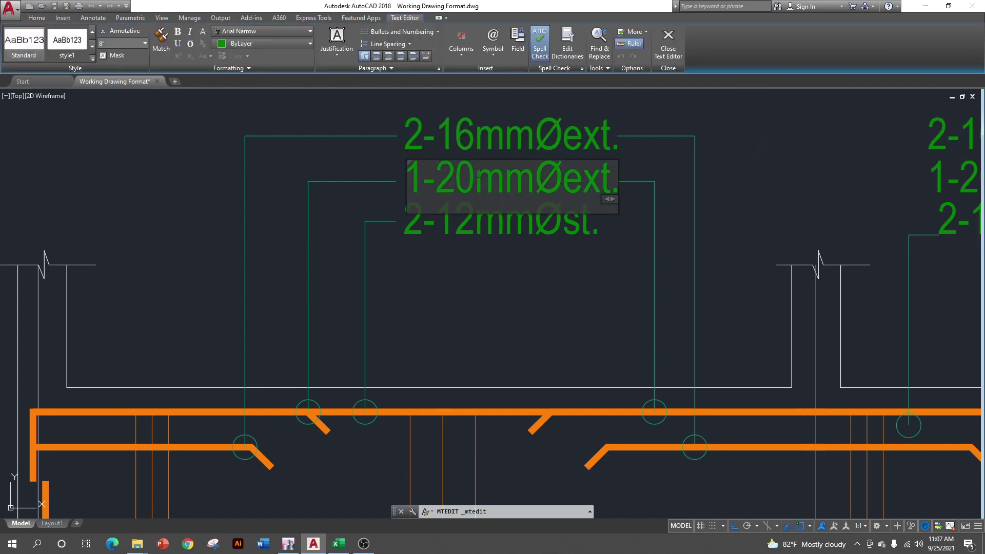
key(BackSpace)
key(BackSpace)
text(12)
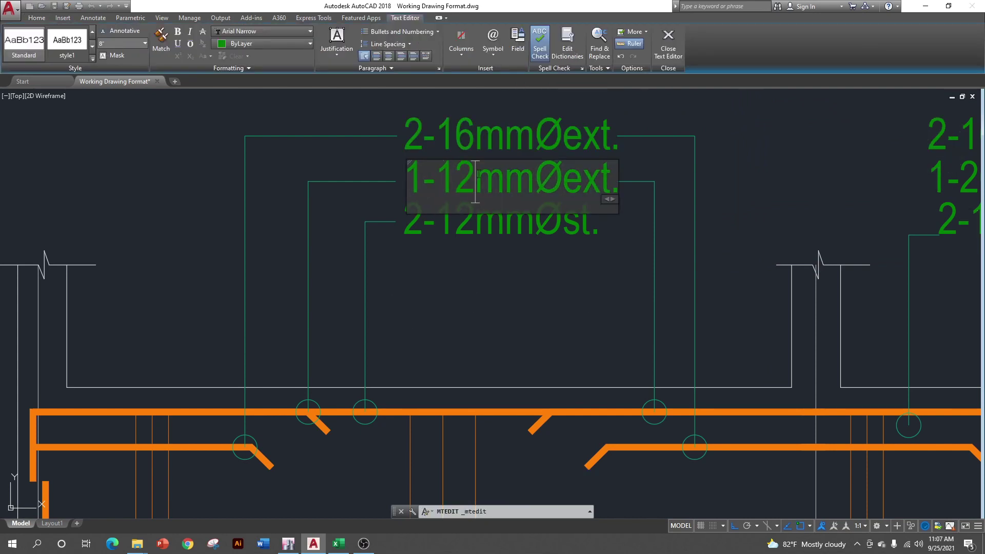
click(515, 282)
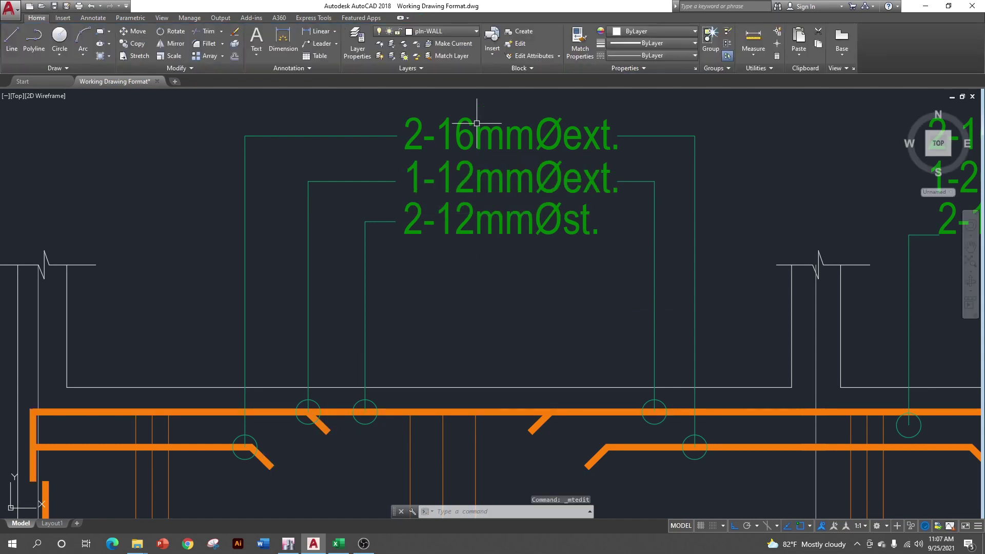
Change the 2-16mmØext. label to 2-12mmØext., then return to Excel
drag(309, 419, 374, 234)
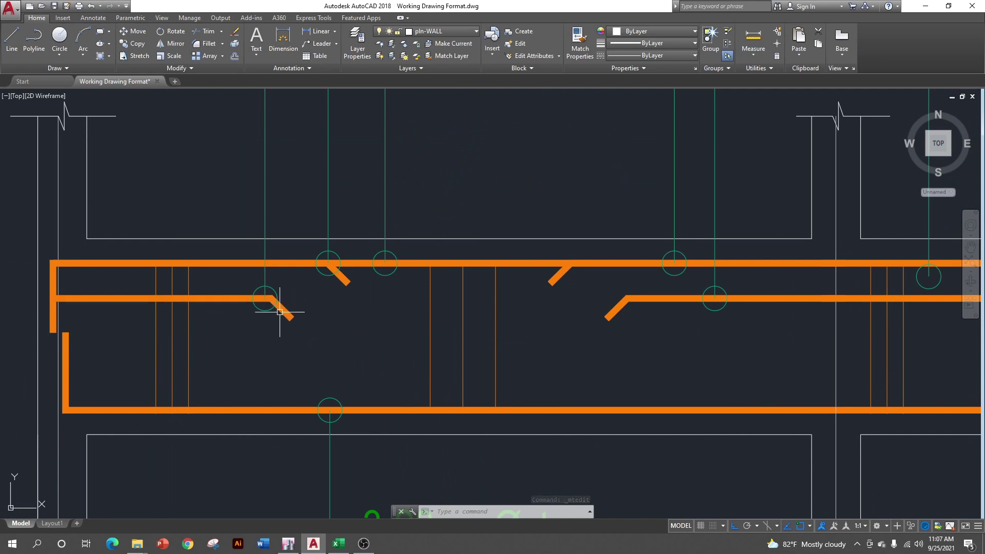
scroll(264, 393, down, 2)
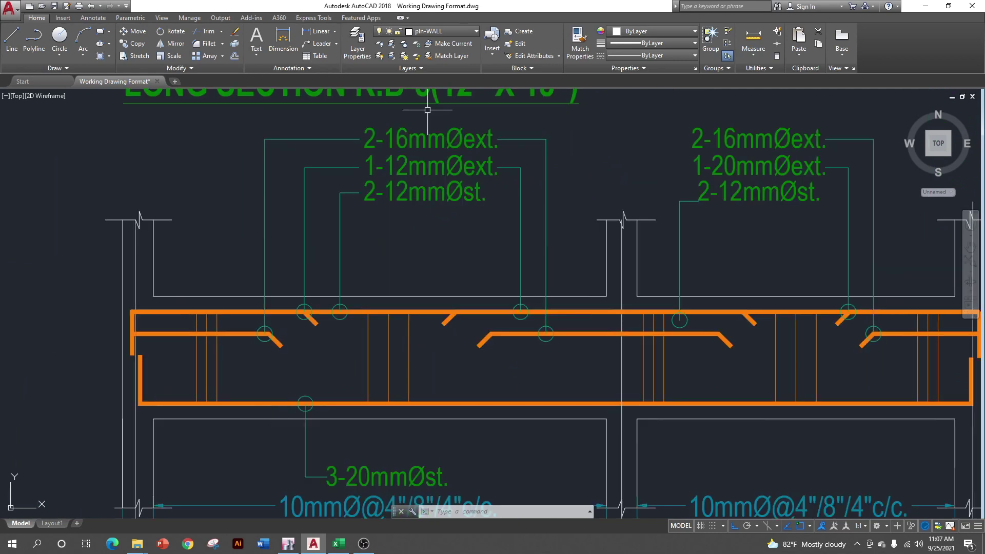
drag(405, 134, 406, 218)
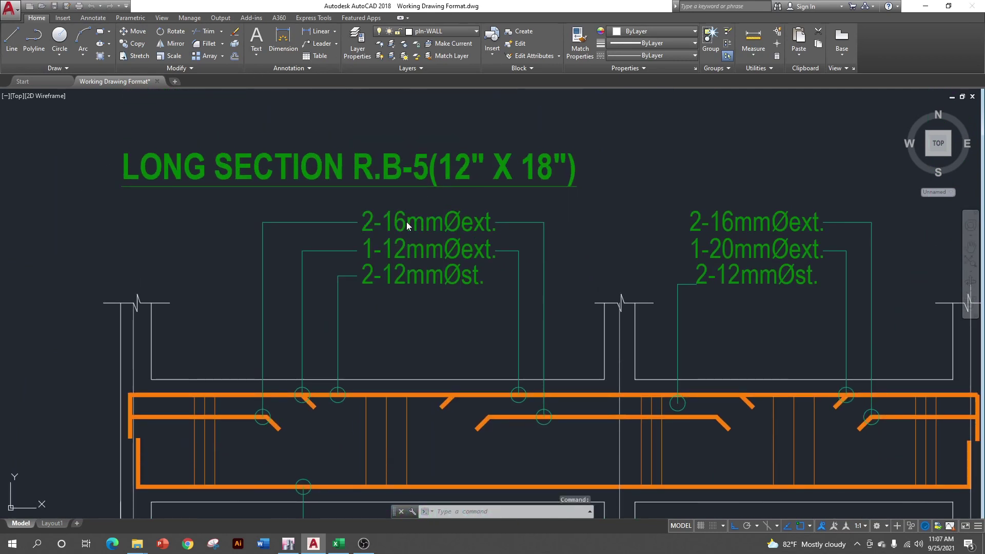
double_click(406, 222)
key(Delete)
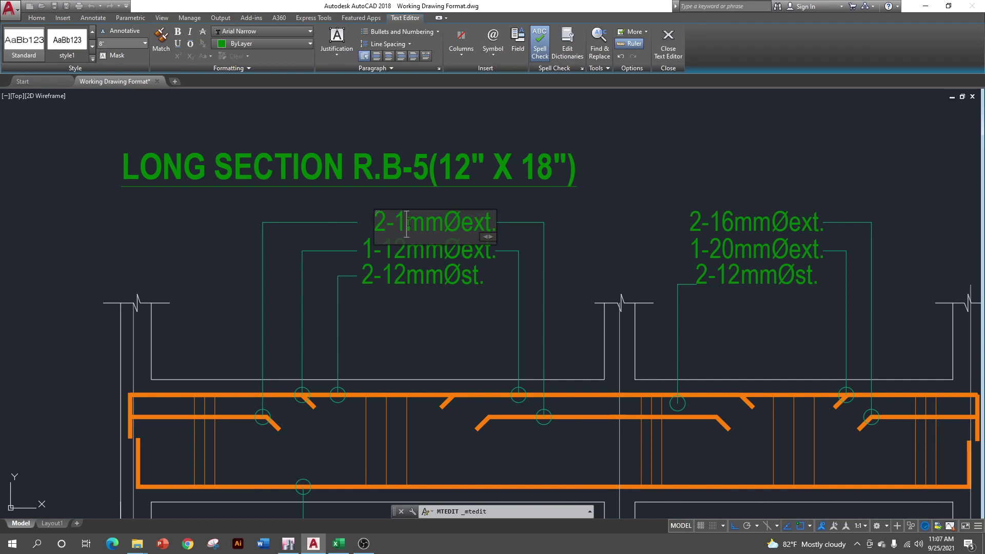
text(2)
click(431, 326)
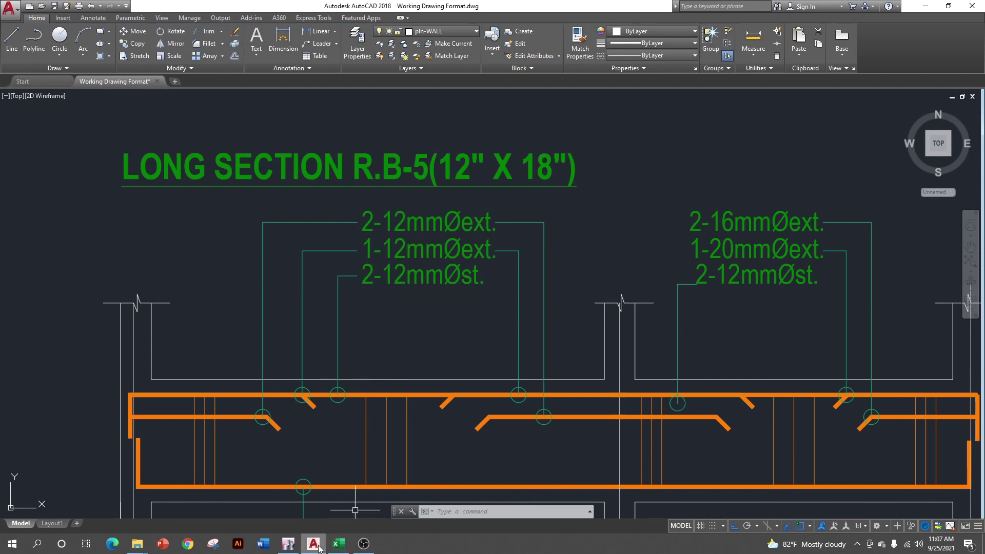
click(341, 543)
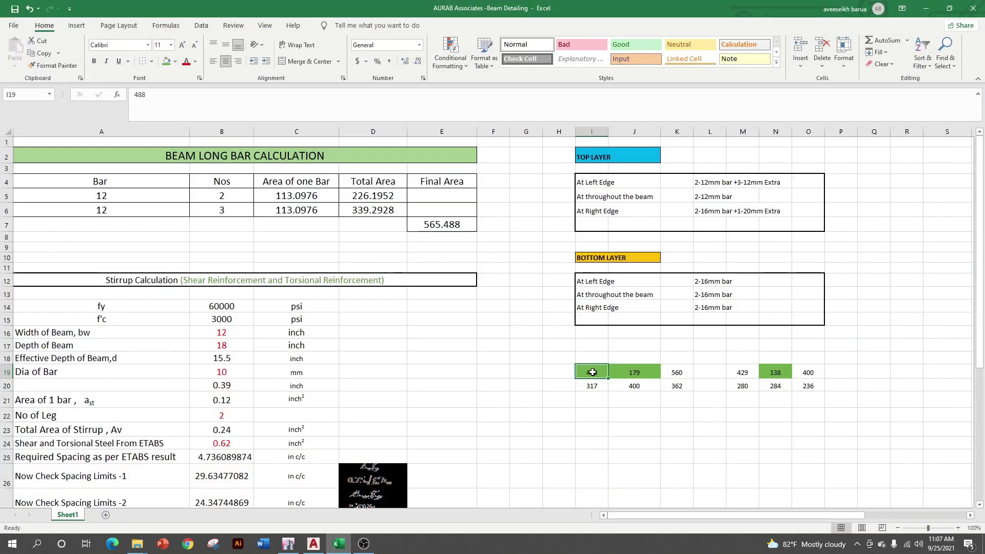
Try a bar count of 2 in B6 while comparing against O19's 400
click(813, 372)
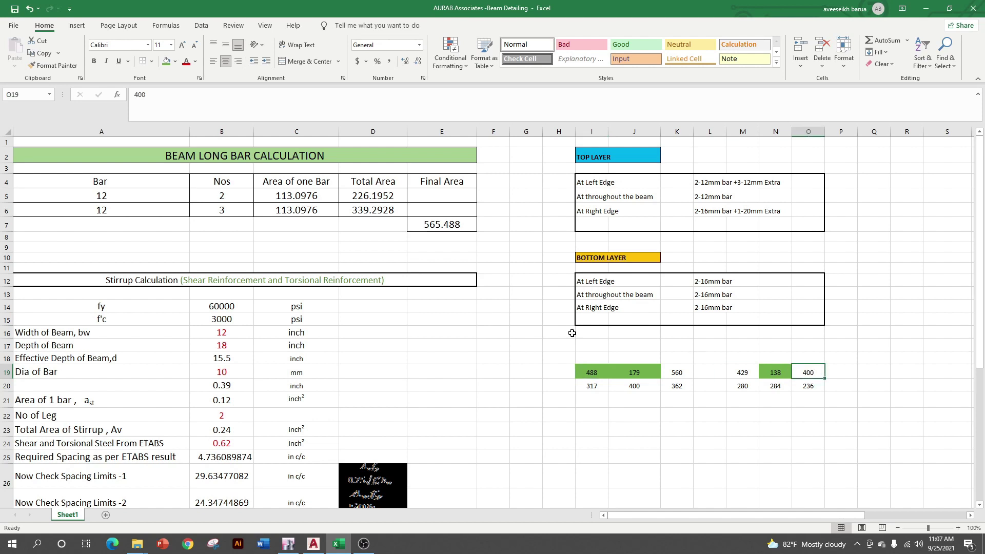
click(243, 210)
text(2)
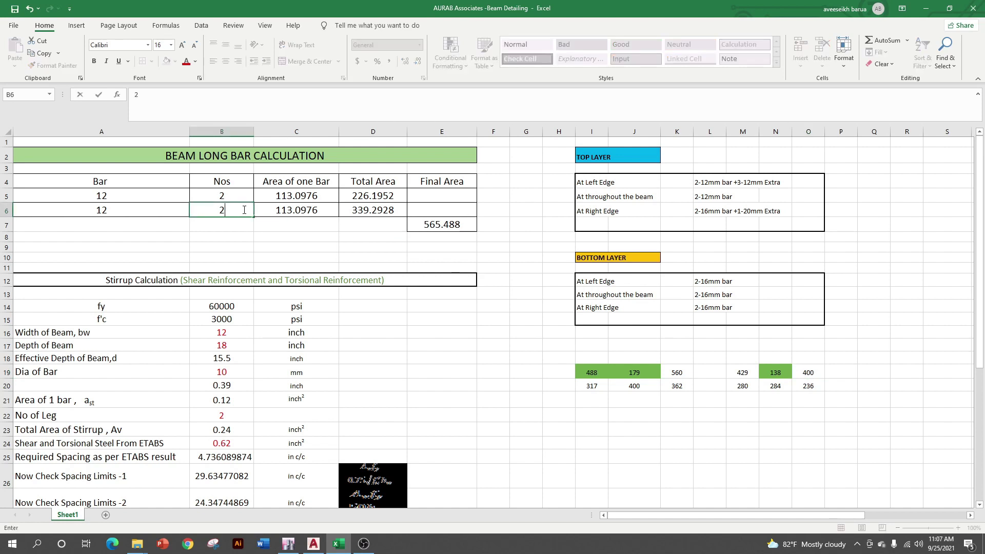
click(424, 323)
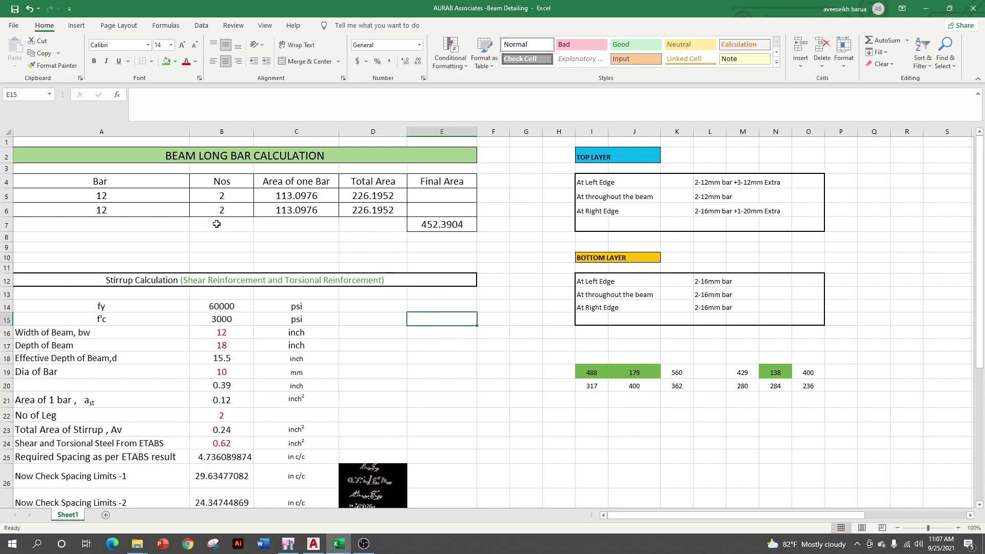
Set B6 to 3 bars, recheck O19's 400, and hide Excel to reveal AutoCAD
click(810, 371)
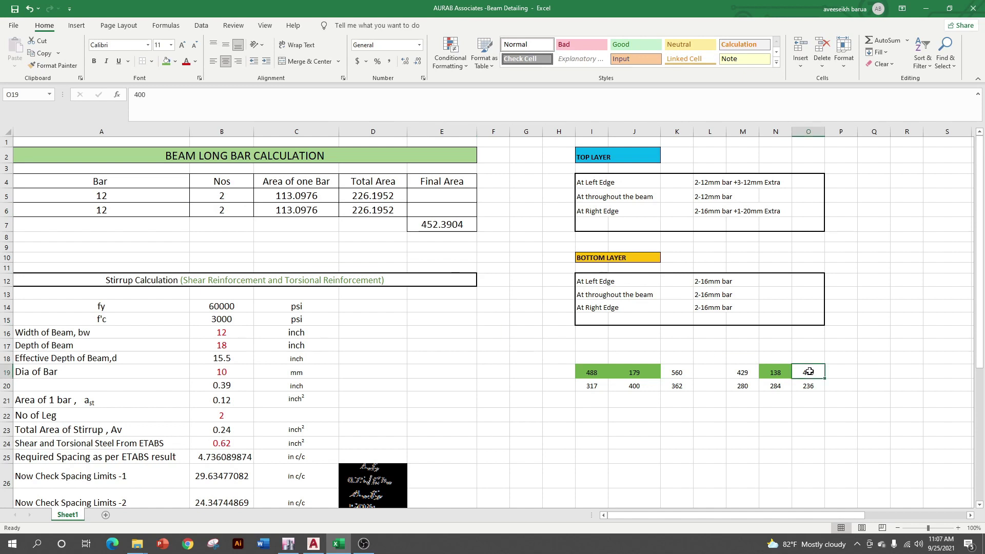
click(244, 212)
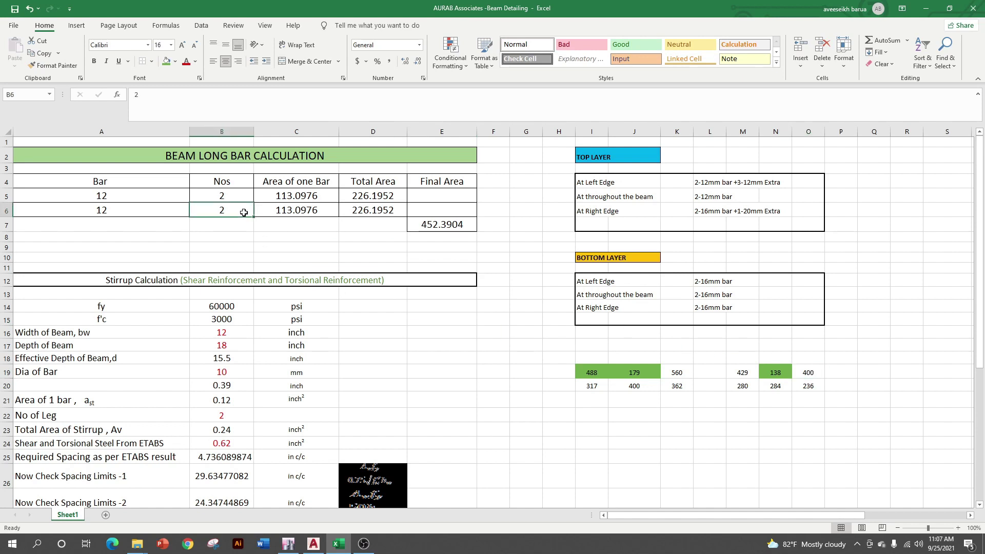
text(3)
click(557, 383)
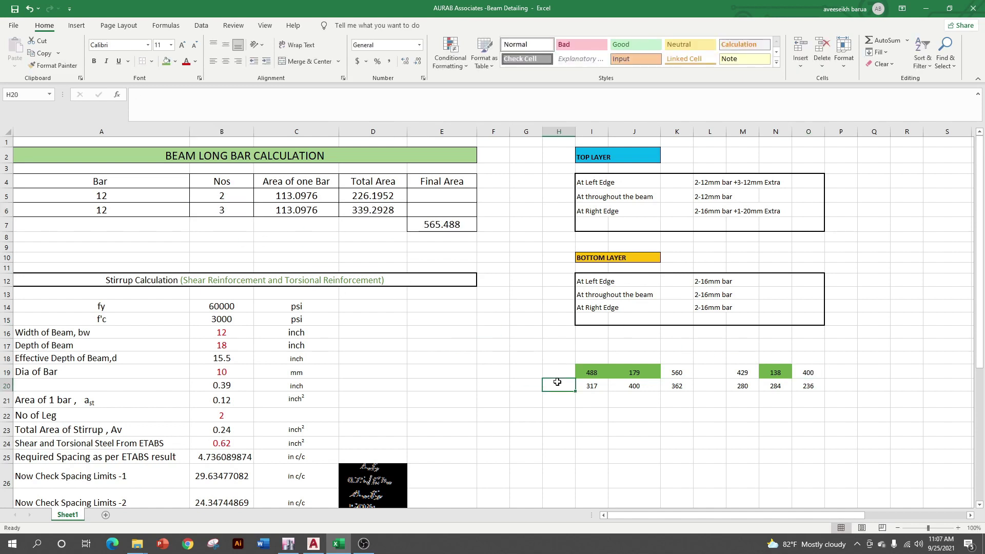
click(819, 373)
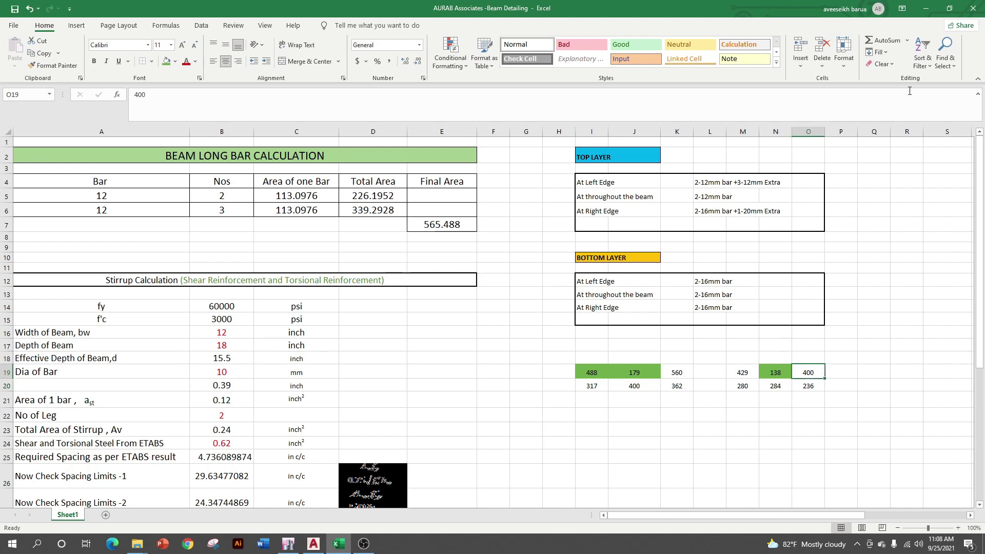
click(926, 9)
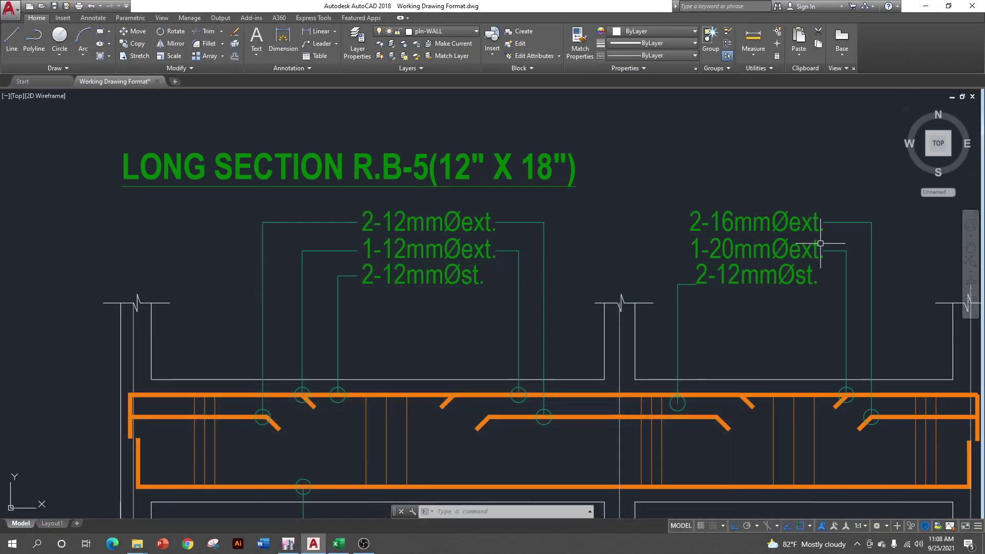
On the right span, change the 1-20mmØext. label to 1-12mmØext
drag(820, 243, 692, 239)
mouse_move(723, 359)
mouse_down()
mouse_move(655, 311)
mouse_move(613, 298)
mouse_up()
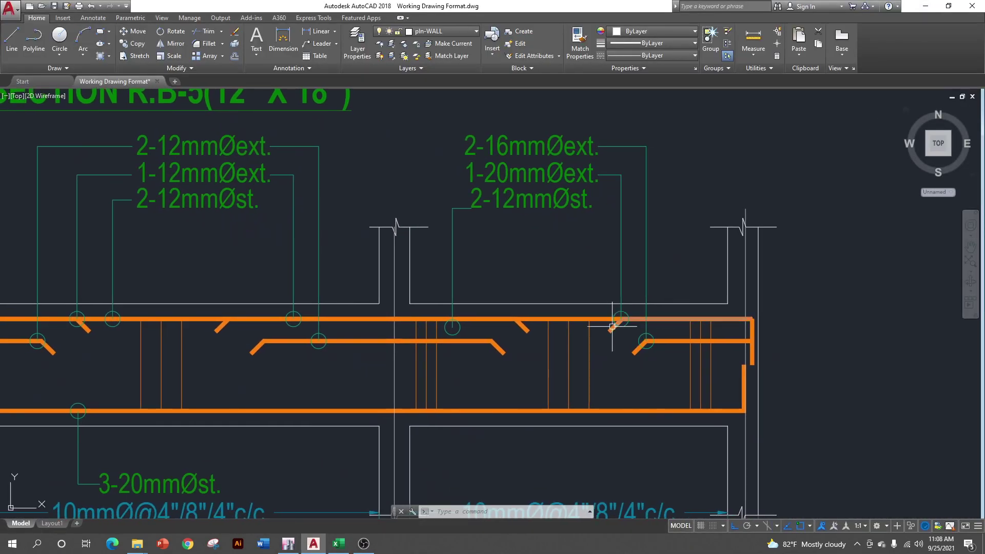
double_click(511, 174)
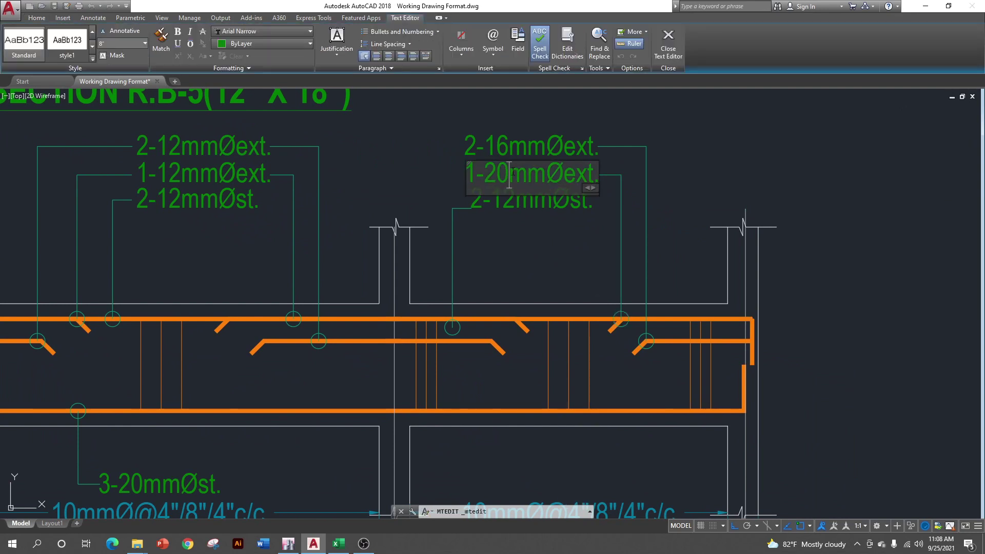
key(BackSpace)
key(BackSpace)
text(12)
click(526, 260)
Change the right span's 2-16mmØext. label to 2-12mmØext. and zoom out
double_click(509, 149)
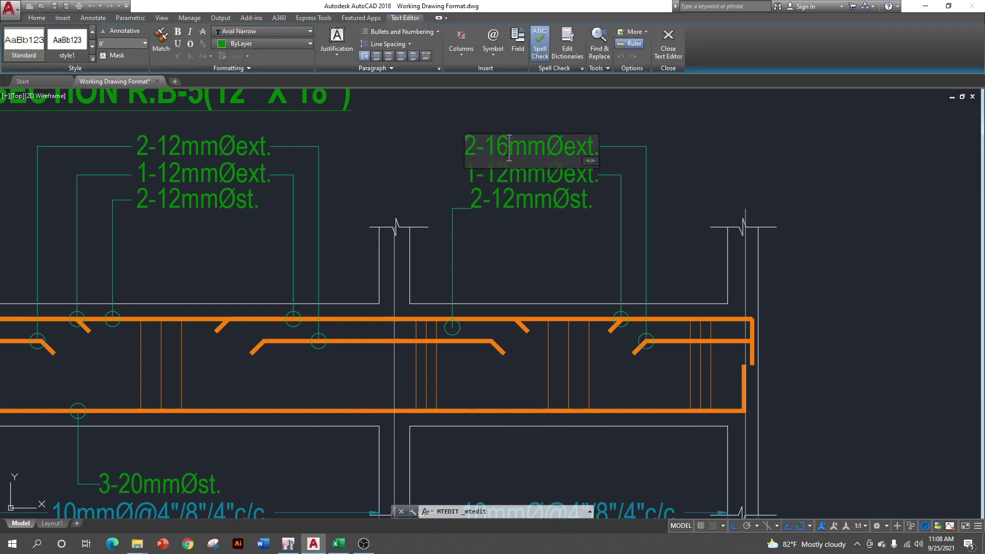
key(BackSpace)
key(BackSpace)
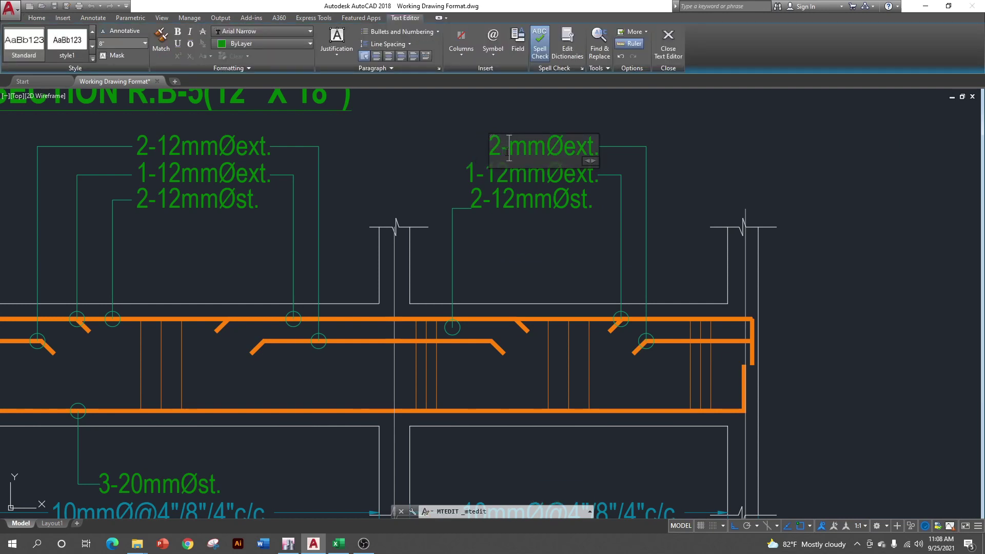
text(12)
click(572, 285)
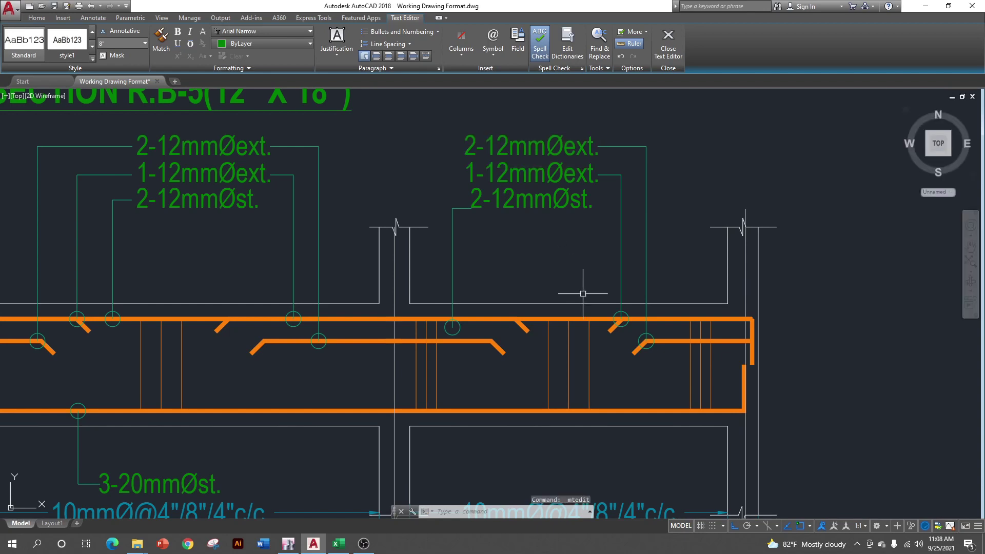
scroll(614, 327, up, 2)
scroll(614, 326, down, 2)
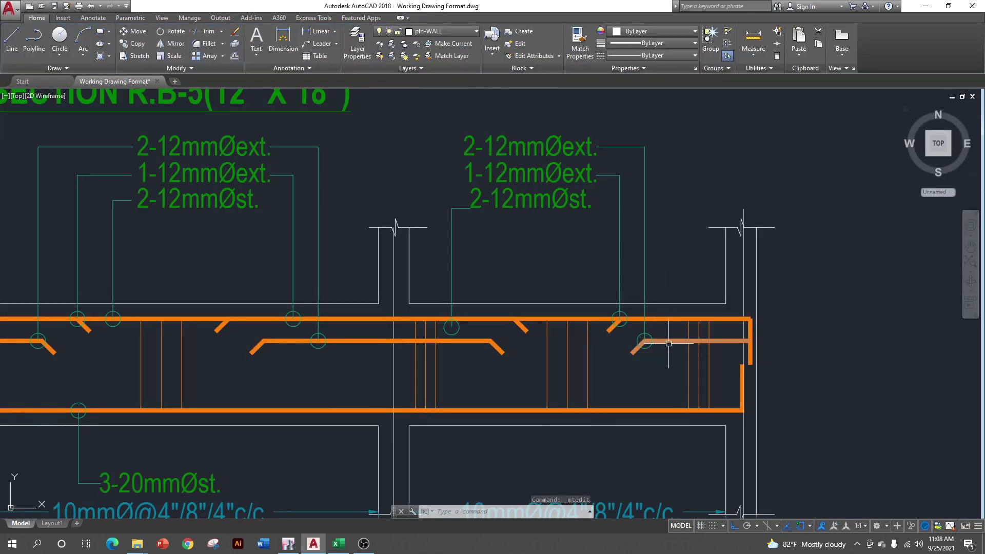
scroll(657, 344, down, 2)
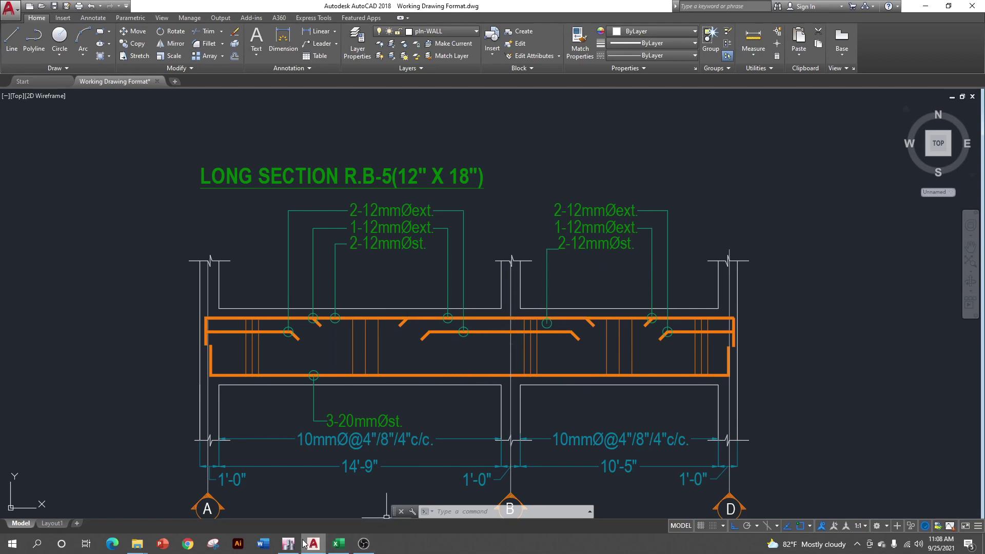
In Excel, check K19 (560) and M19 (429), then set B6 to 0 bars
click(338, 544)
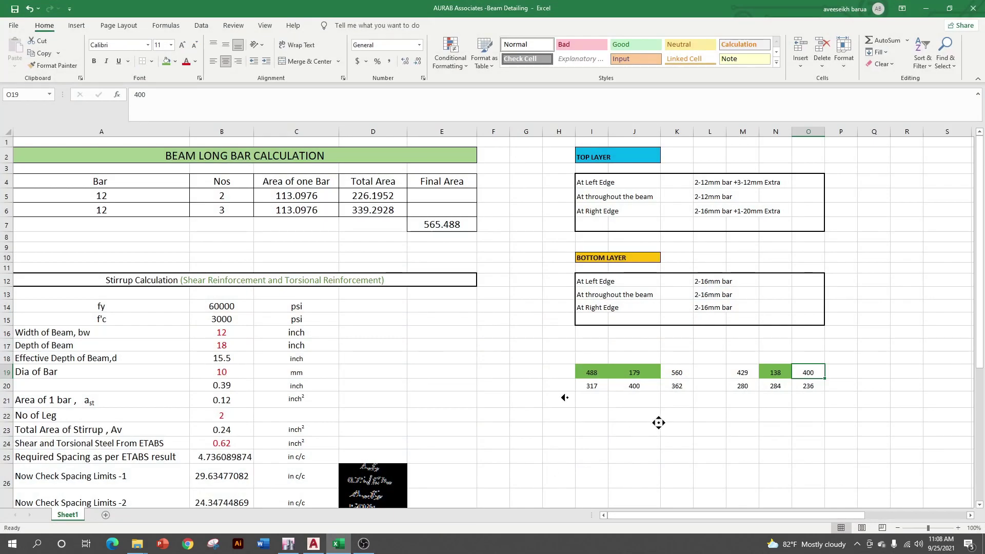
click(683, 372)
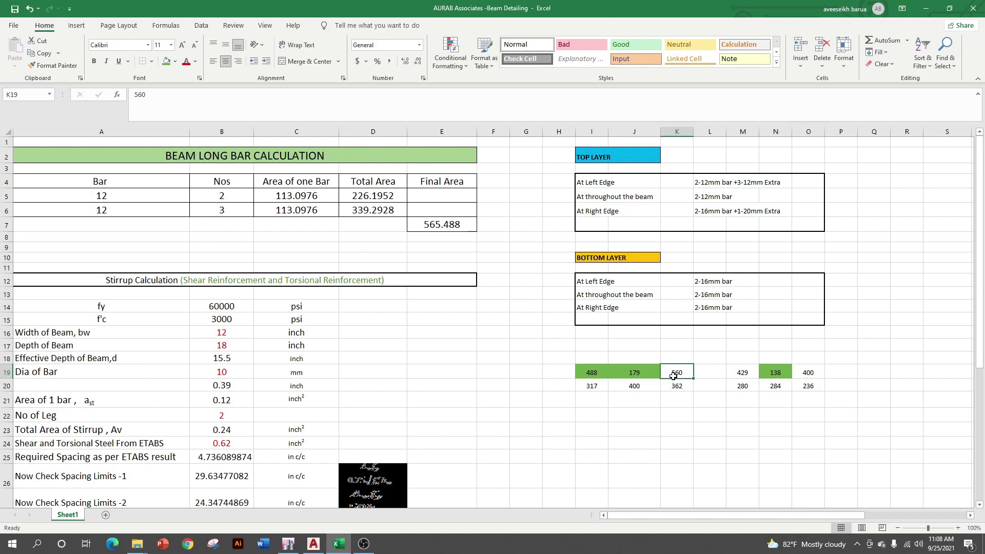
click(742, 372)
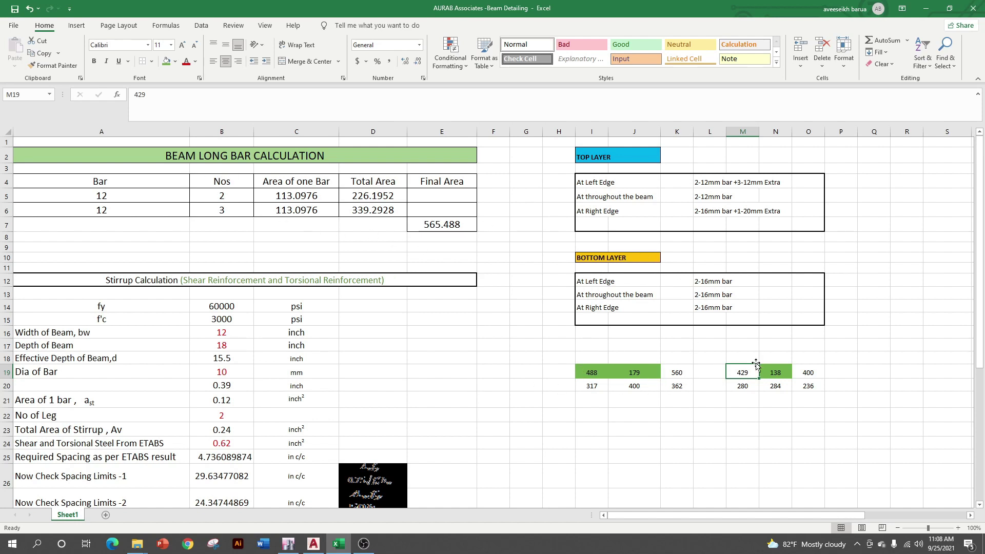
click(224, 210)
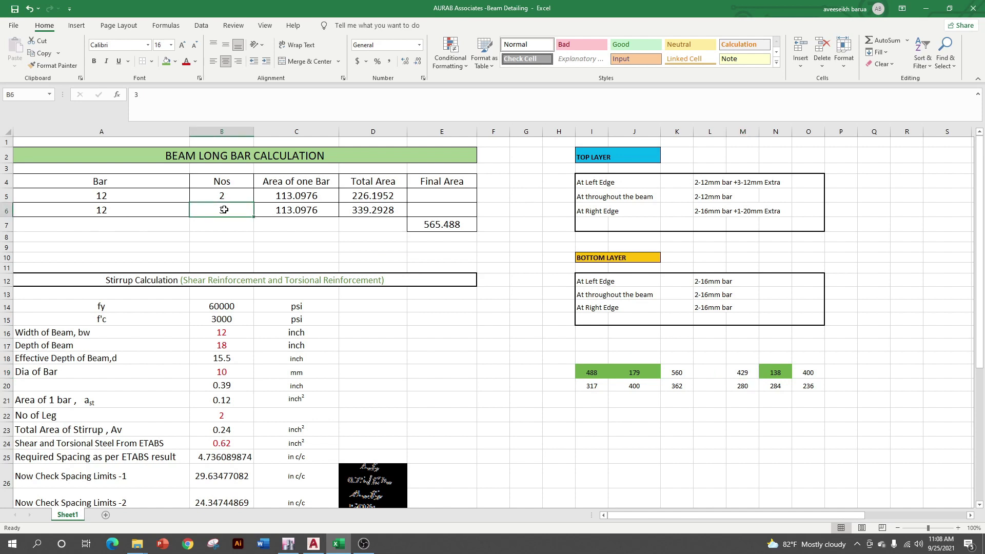
text(0)
click(441, 395)
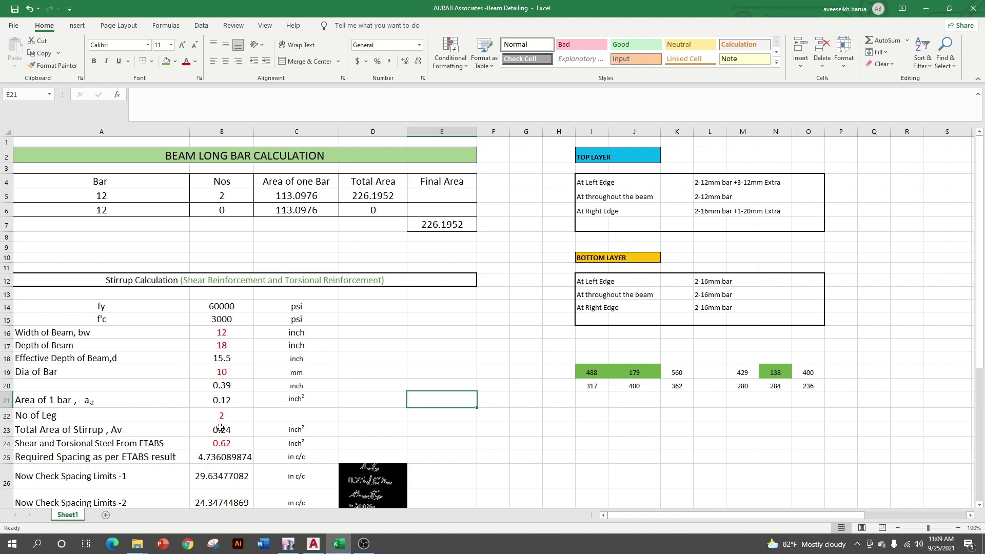
Try a 16 mm diameter in A6 with 1 bar in B6
click(133, 208)
text(1)
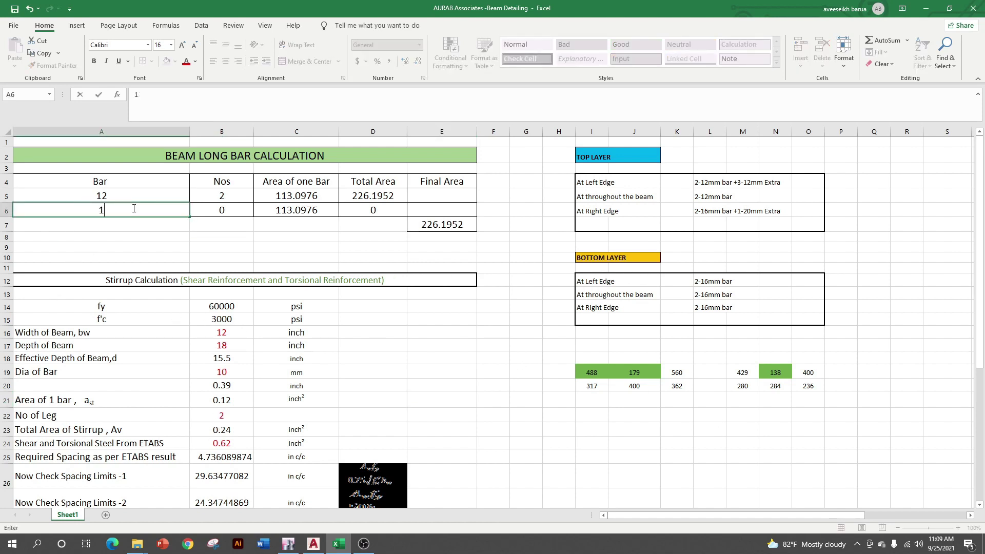
click(460, 417)
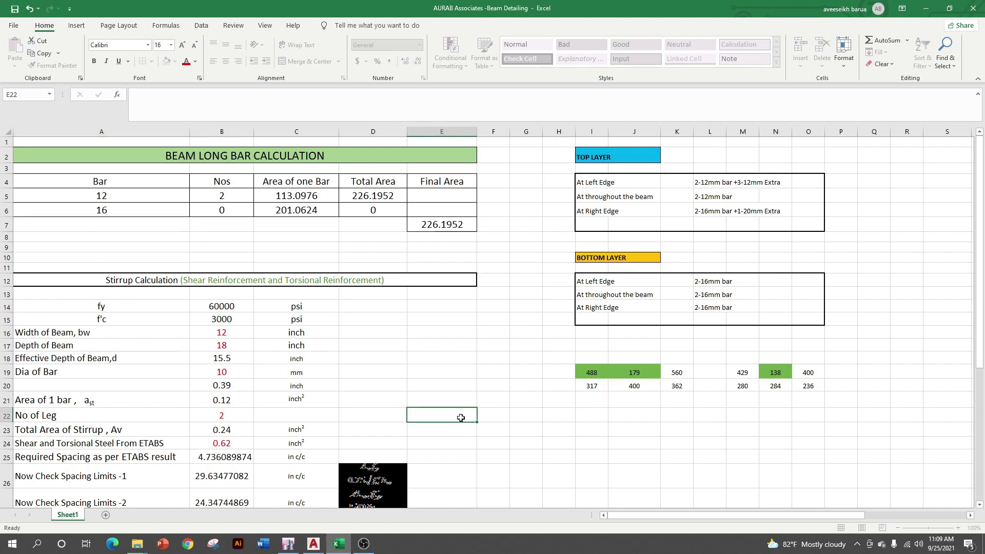
click(209, 215)
text(1)
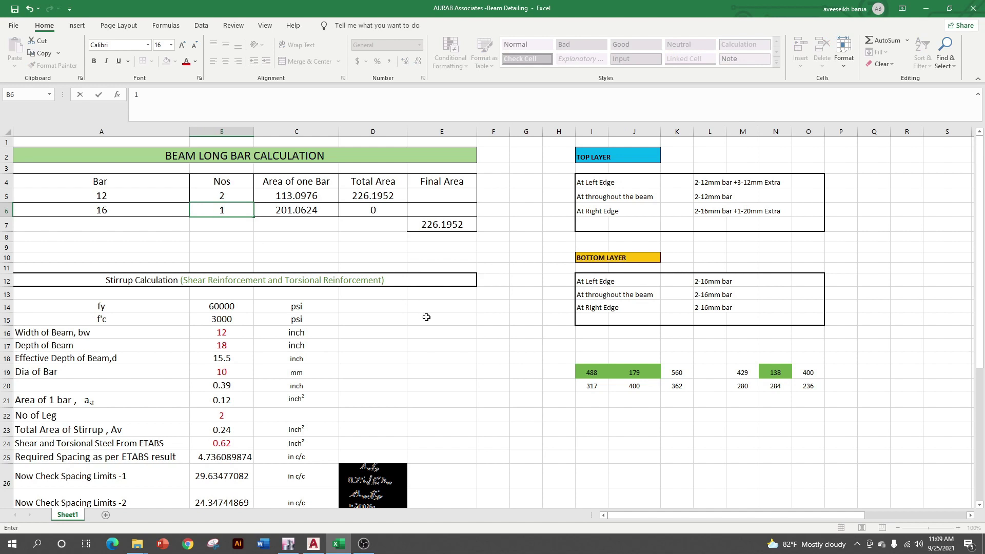
click(426, 317)
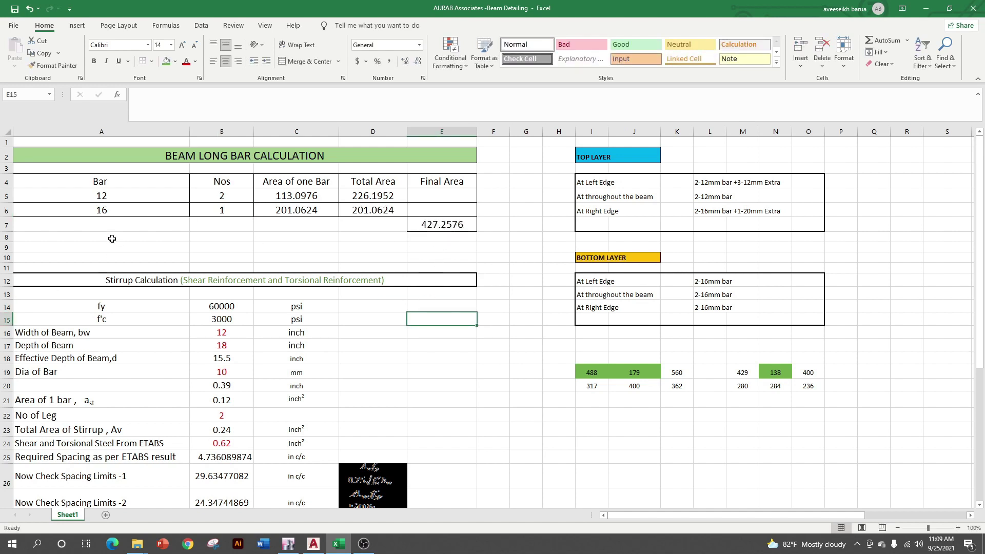
Restore A6 to 12 mm and B6 to 3 bars, then check K19's 560
click(111, 211)
text(1)
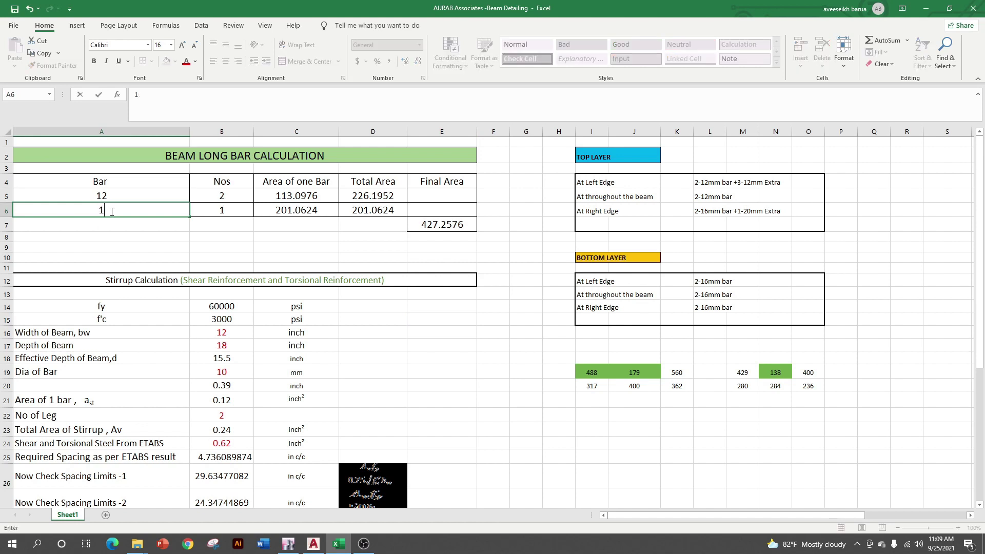
key(Tab)
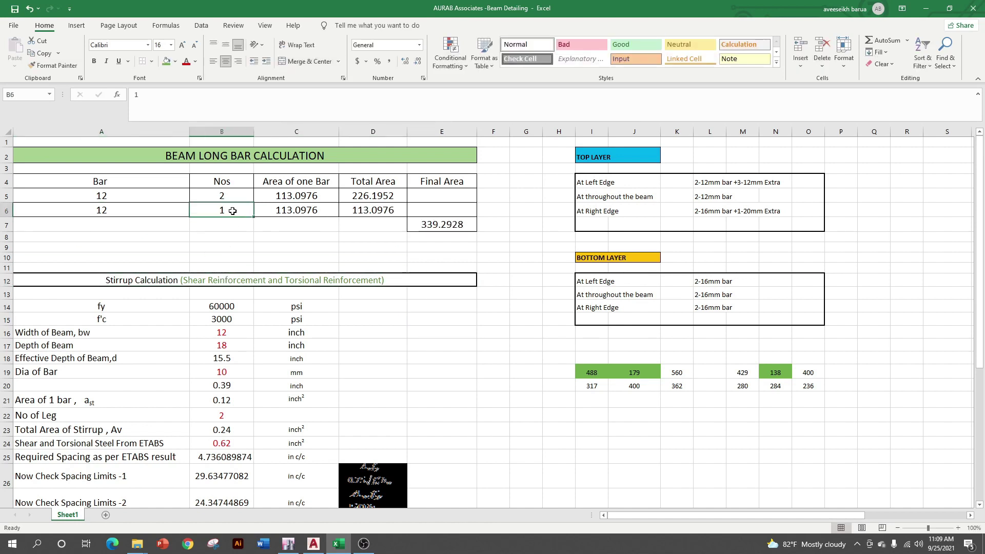
text(3)
click(296, 261)
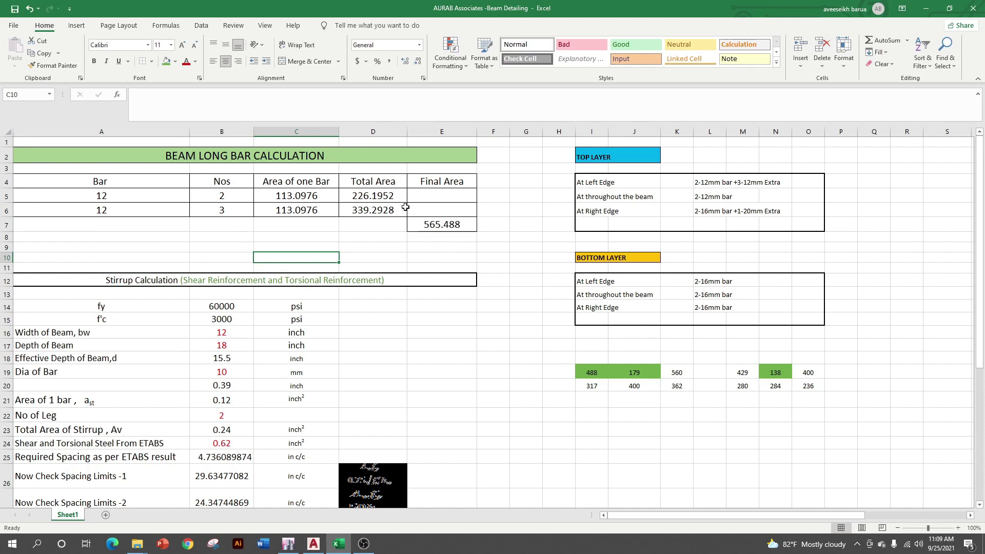
click(673, 373)
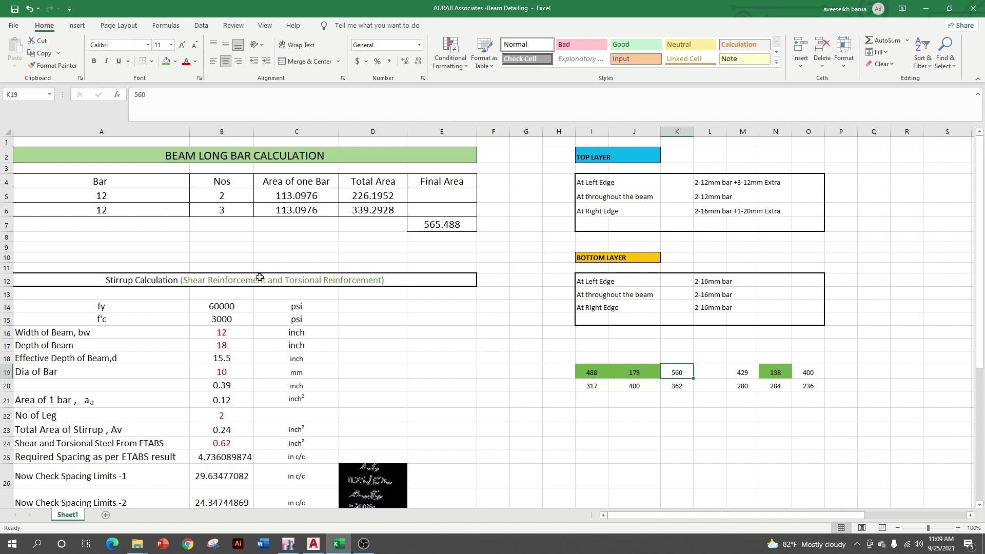
Try 4 bars in B6, revert to 3, recheck K19 and M19, then bring AutoCAD forward
click(199, 212)
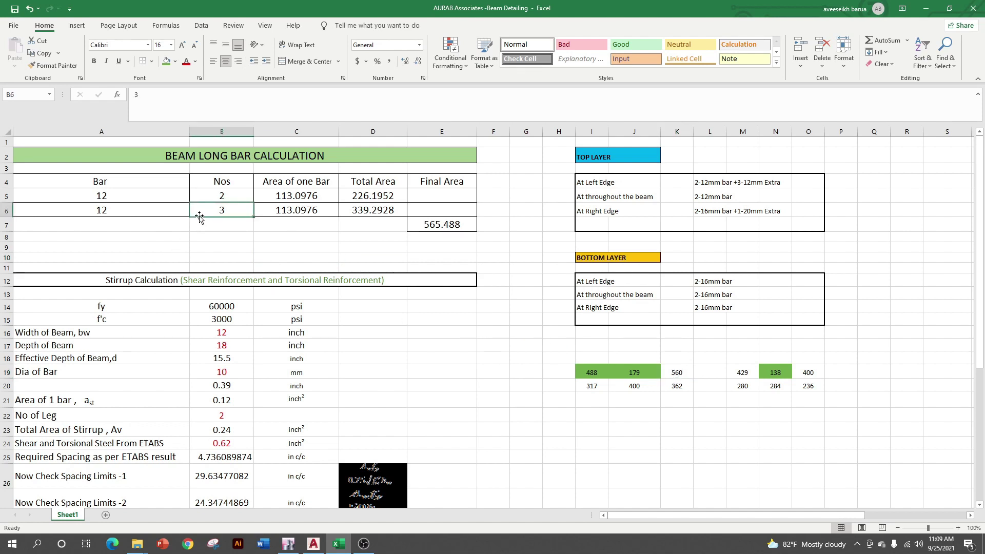
text(4)
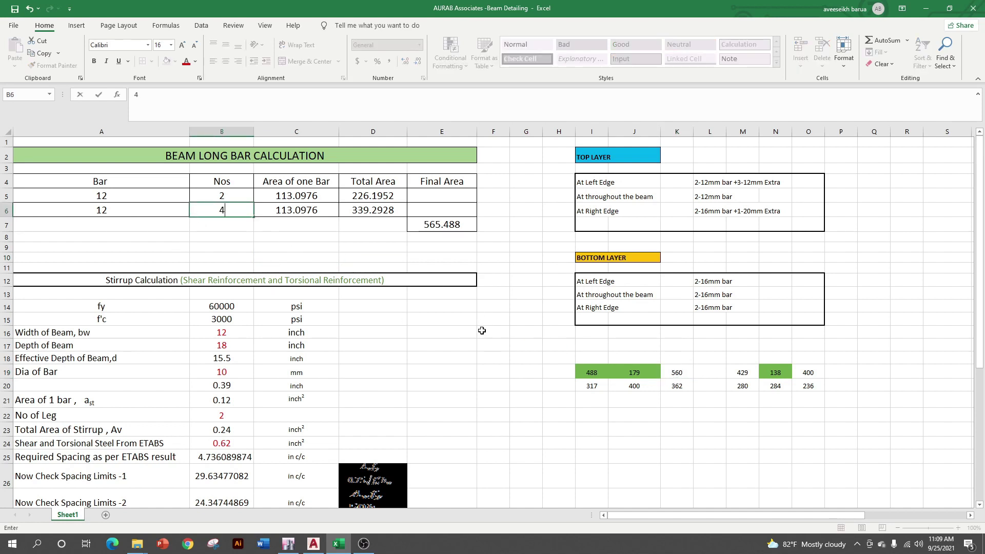
click(482, 331)
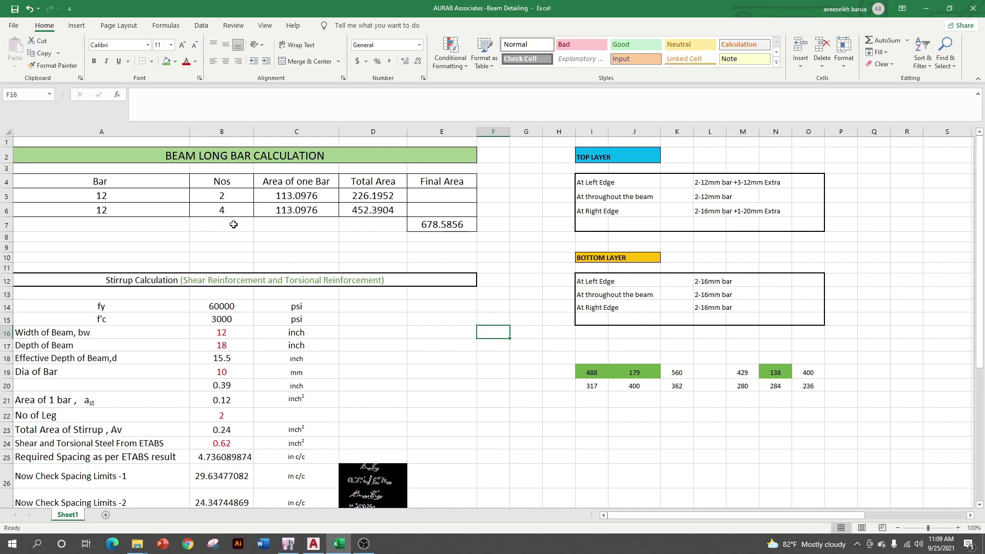
click(223, 211)
text(3)
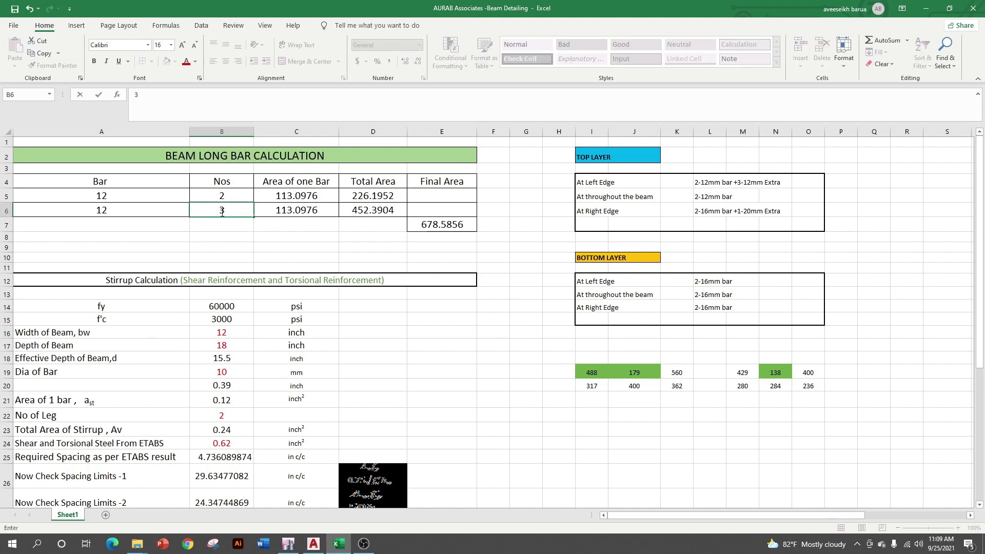
click(514, 372)
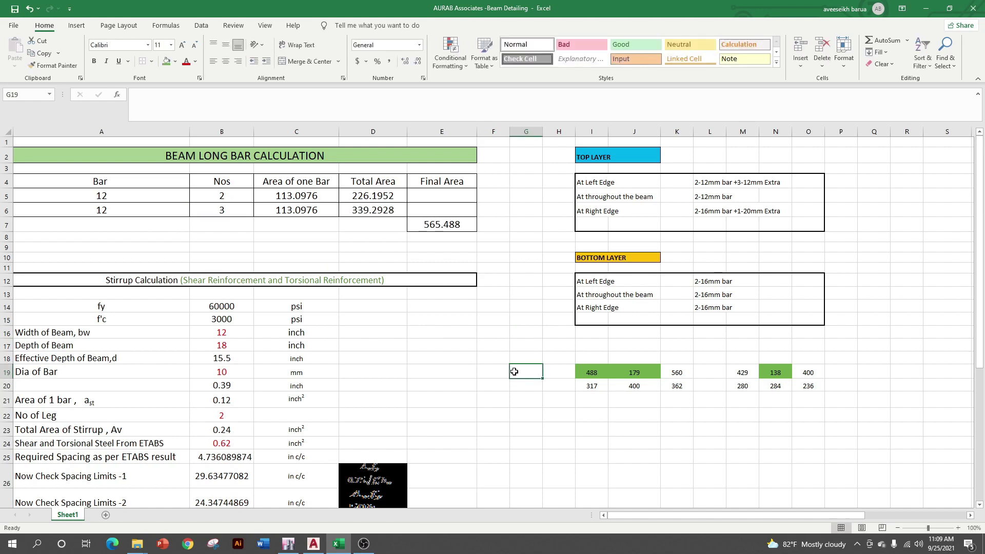
click(680, 374)
click(741, 376)
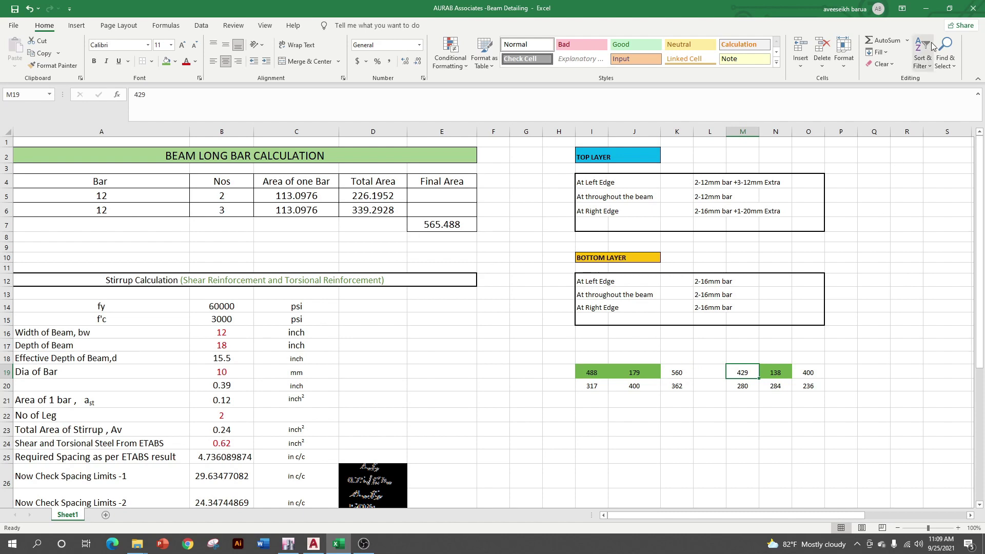
click(925, 8)
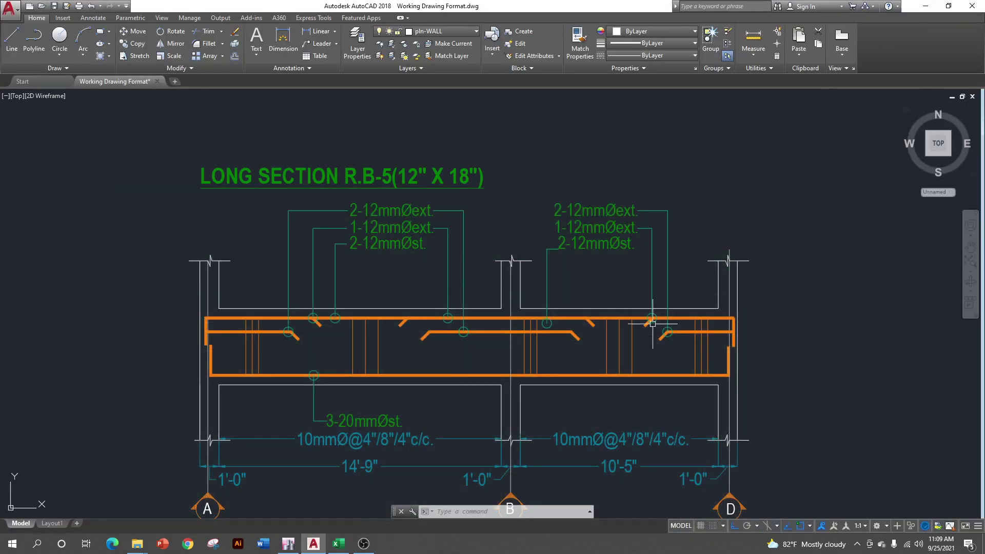
Review the R.B-5 long-section callouts showing 12mm top bars, then minimize AutoCAD to the desktop
scroll(602, 343, down, 1)
scroll(553, 297, up, 3)
scroll(548, 324, down, 3)
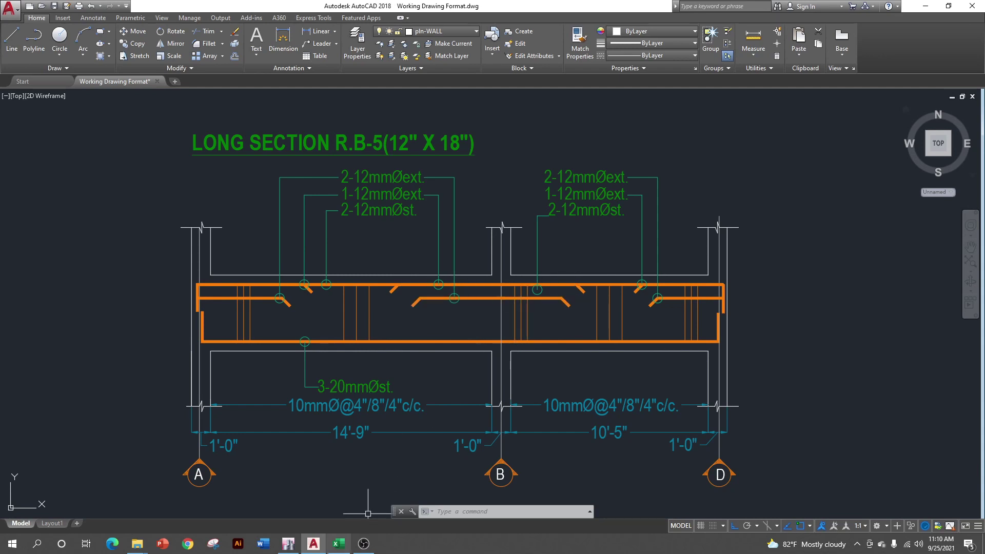
click(313, 543)
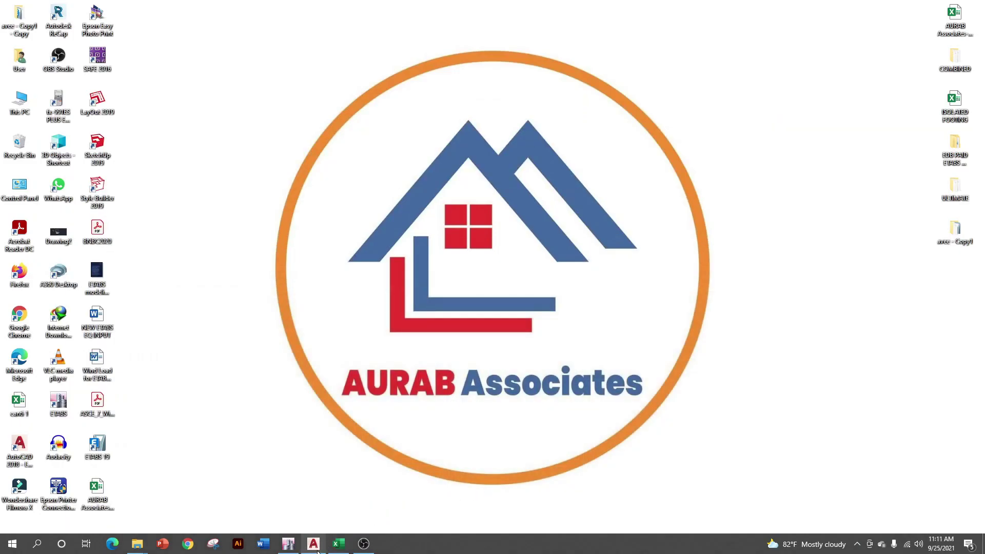
Back in the Beam Detailing workbook, shade cell K19 (560) green like its neighbours
click(337, 543)
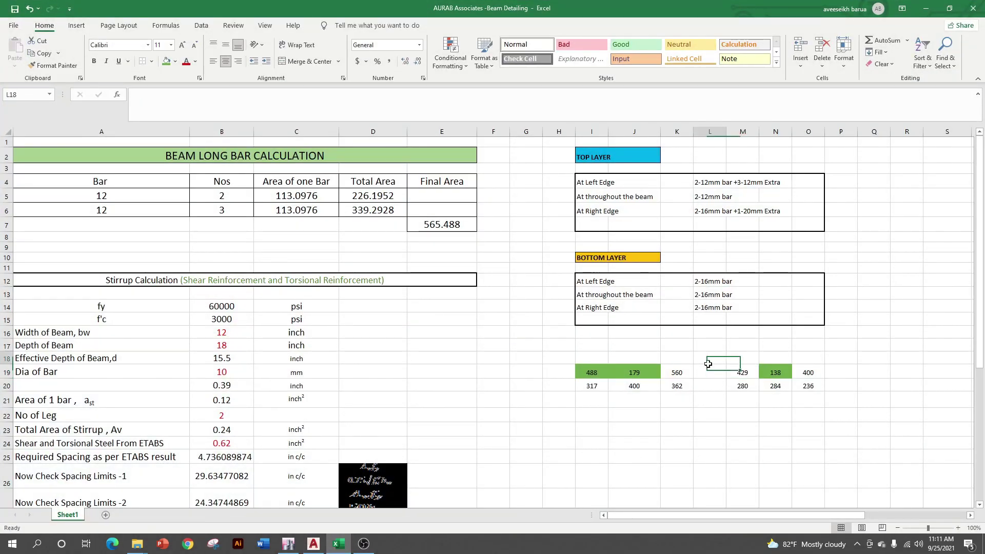
click(713, 374)
click(710, 399)
click(677, 370)
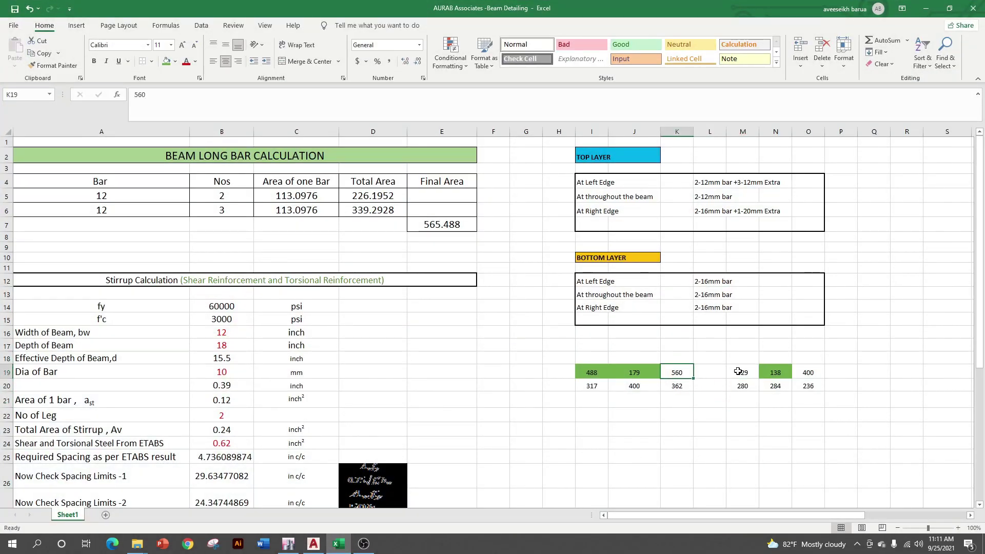
click(749, 372)
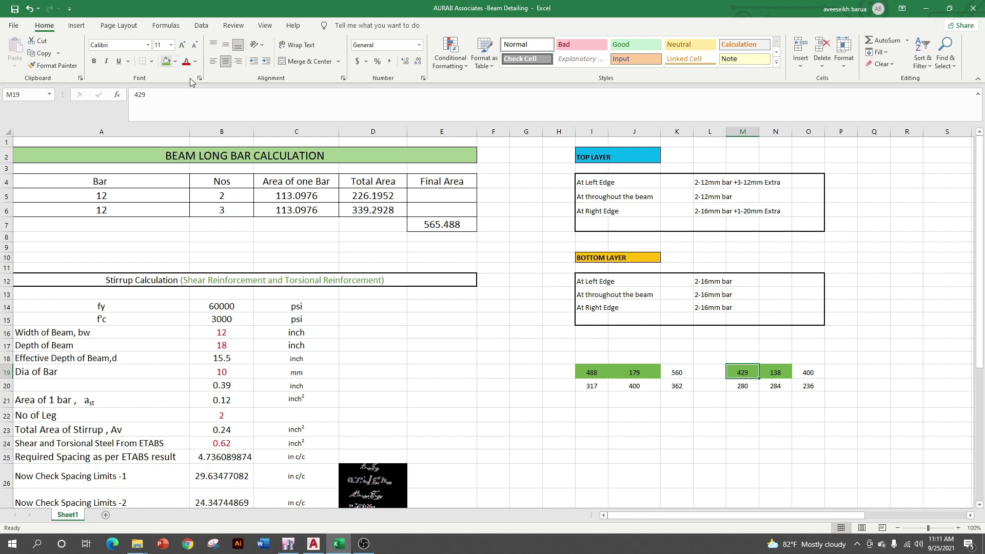
click(682, 372)
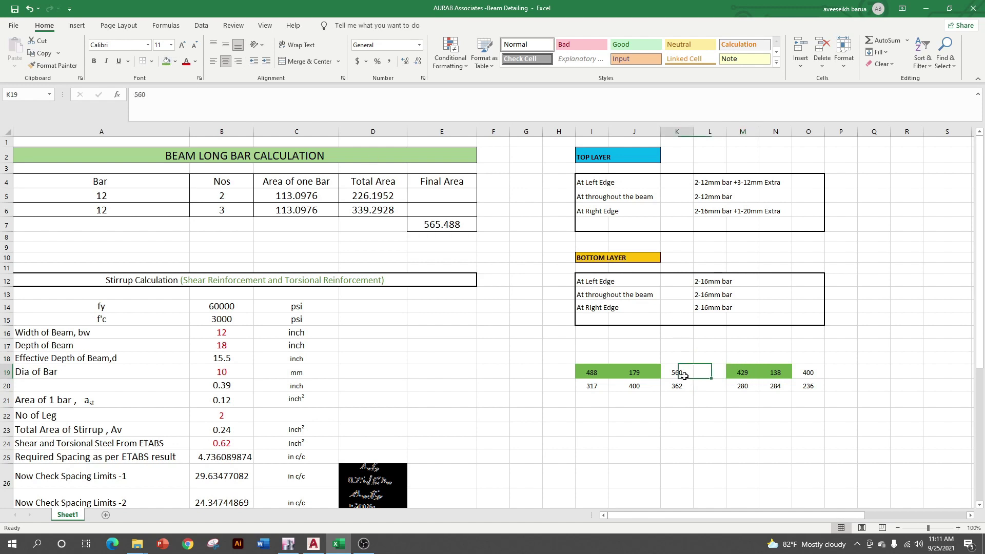
click(166, 61)
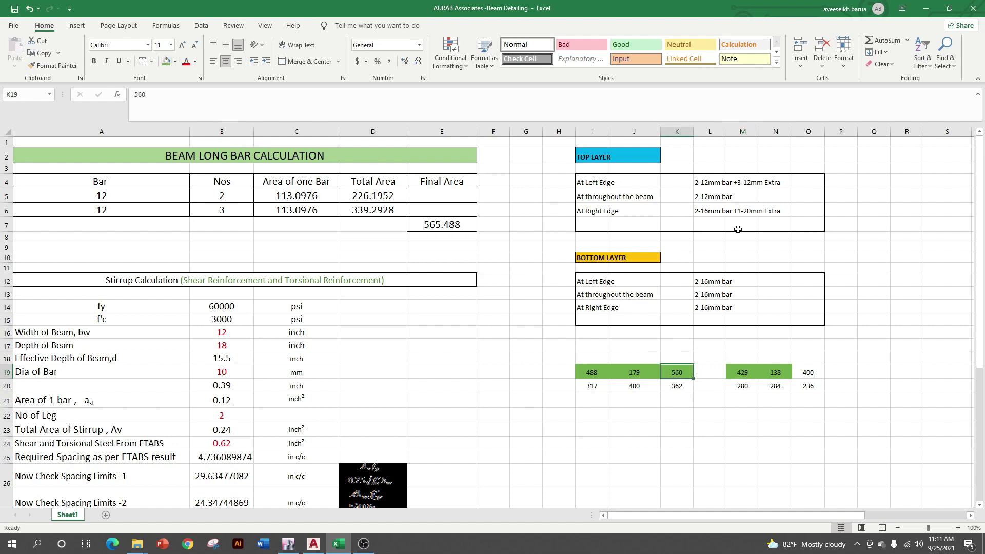
click(767, 454)
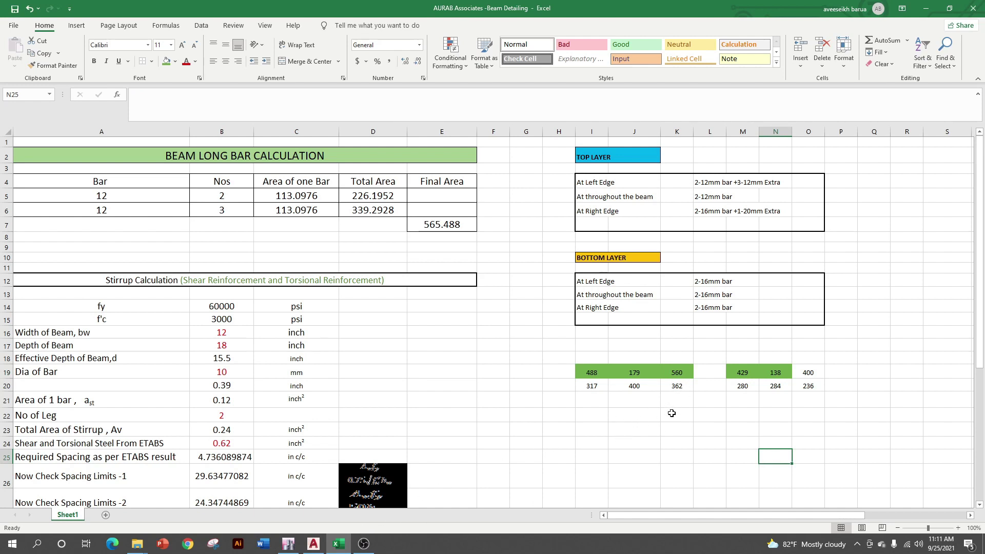
Compare row 20 values J20 and N20 against the AutoCAD drawing, then select bar count B6
click(648, 388)
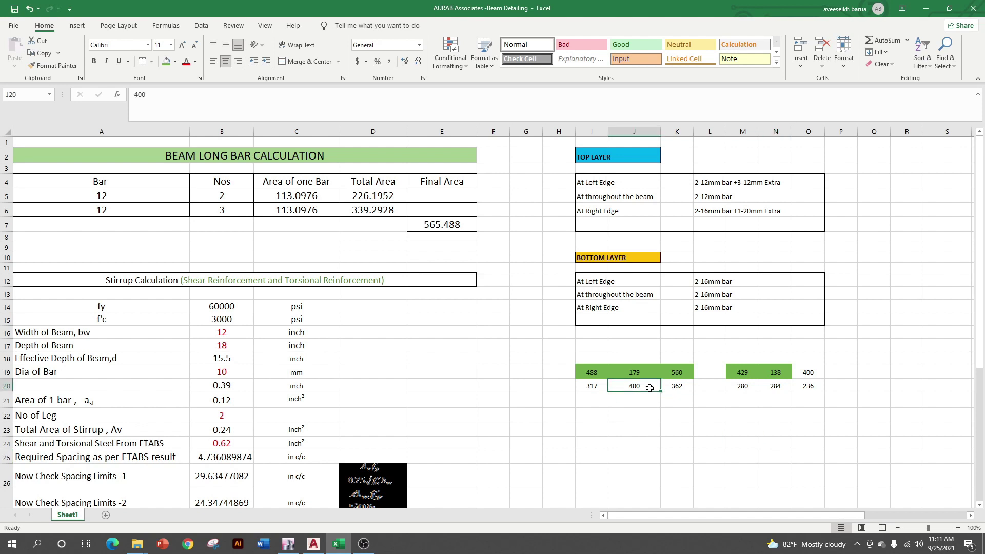
click(777, 388)
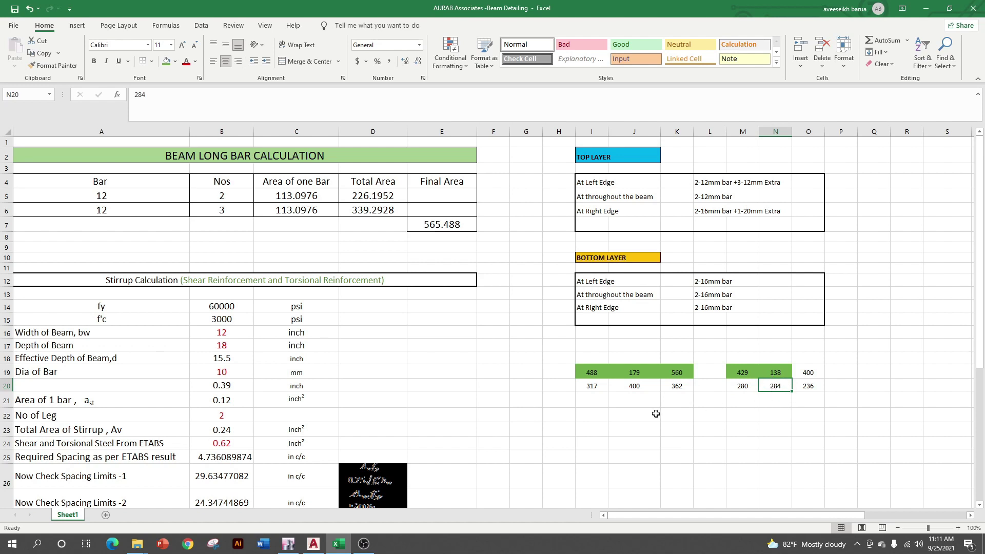
click(641, 387)
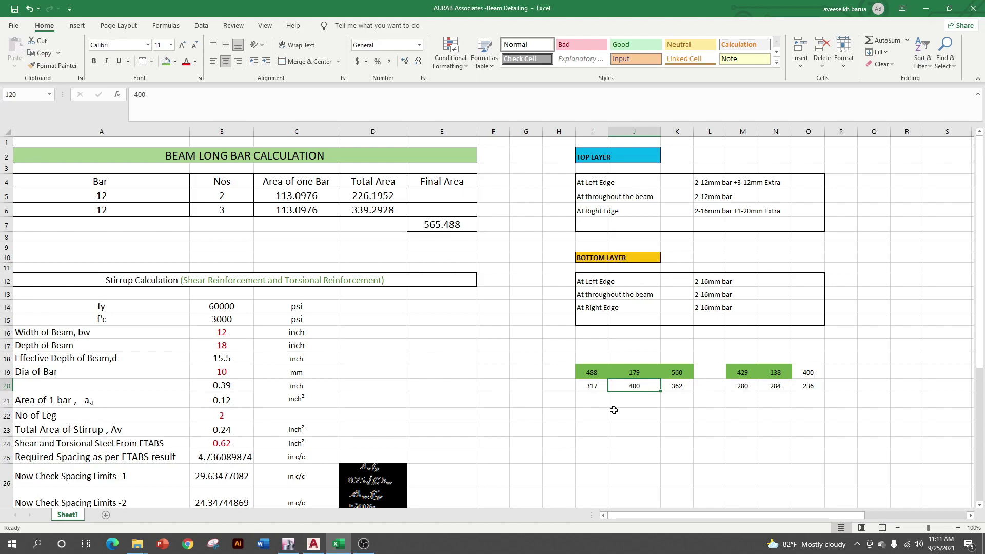
click(338, 545)
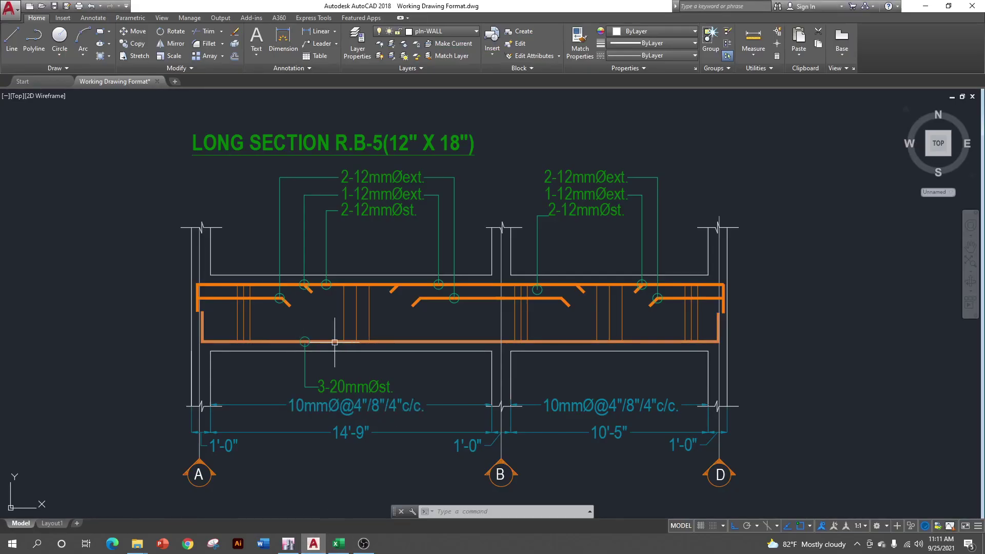
click(925, 7)
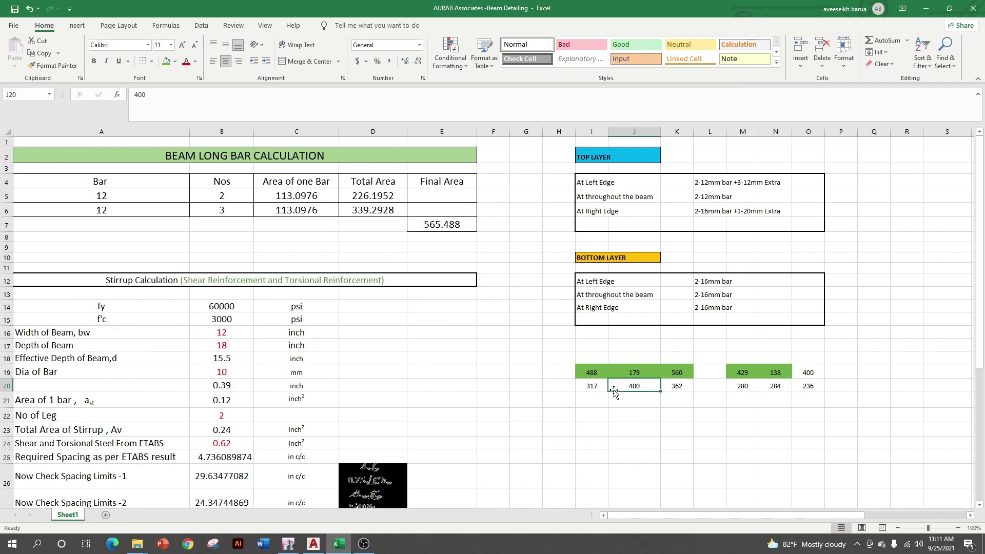
click(213, 209)
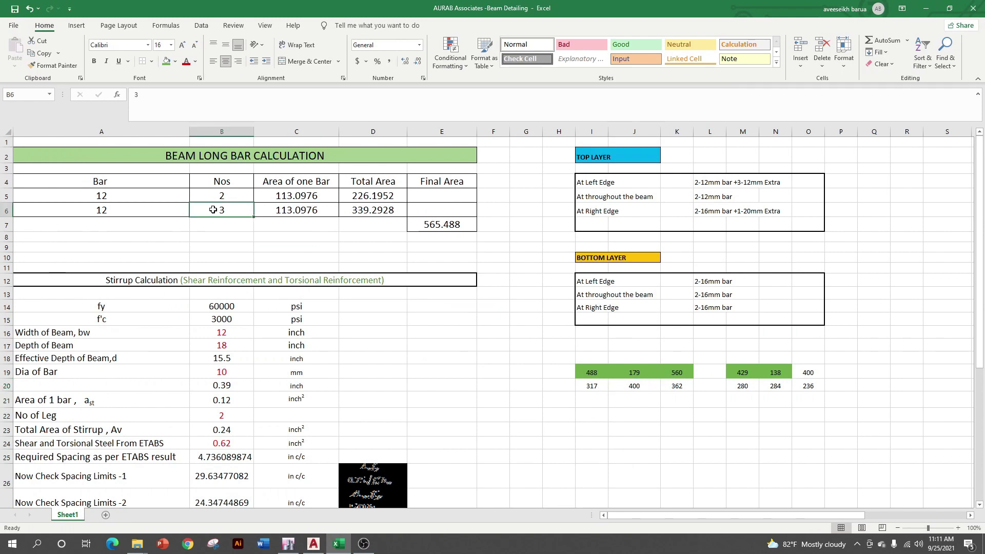
Set second bar count B6 to 0 and first bar size A5 to 16, giving Final Area 402.1248
text(0)
click(374, 380)
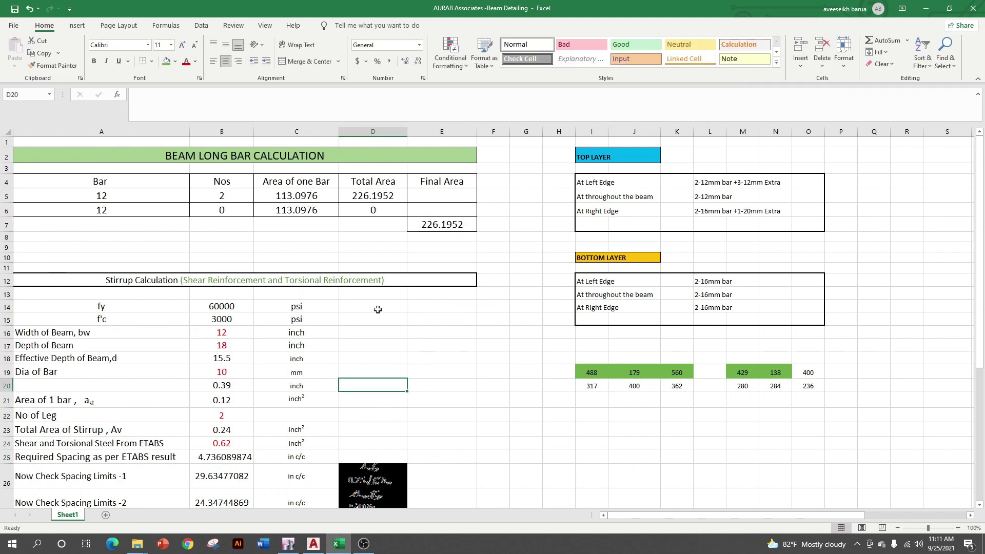
click(140, 197)
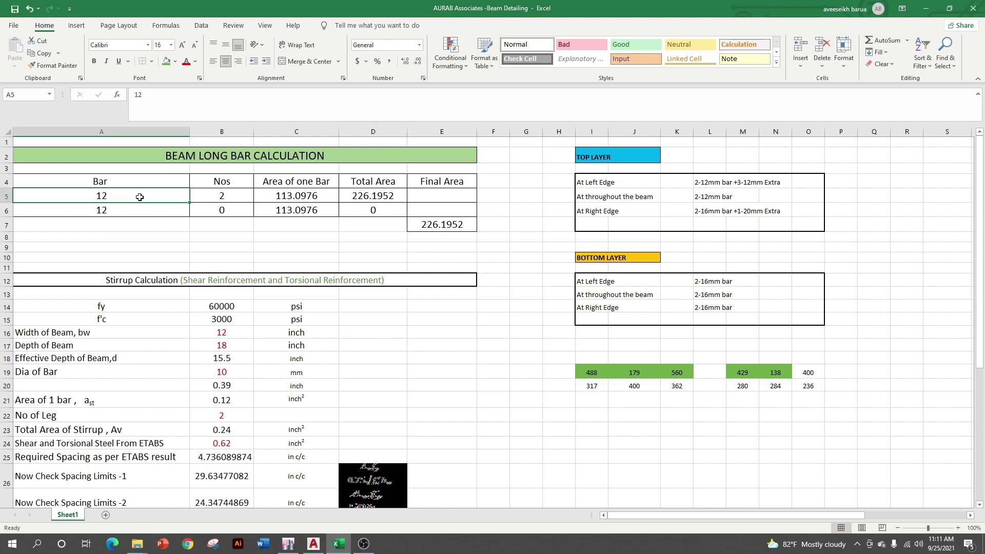
click(231, 192)
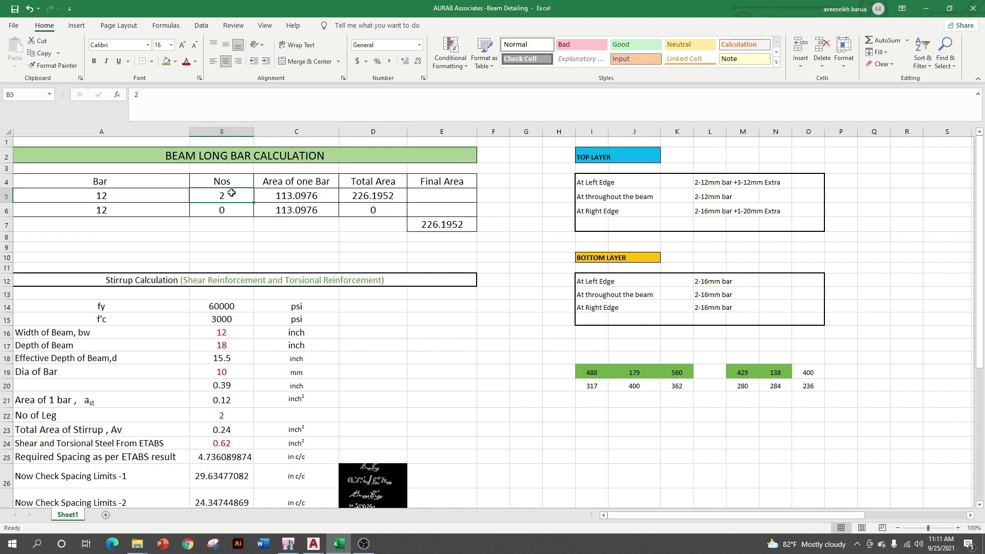
click(132, 197)
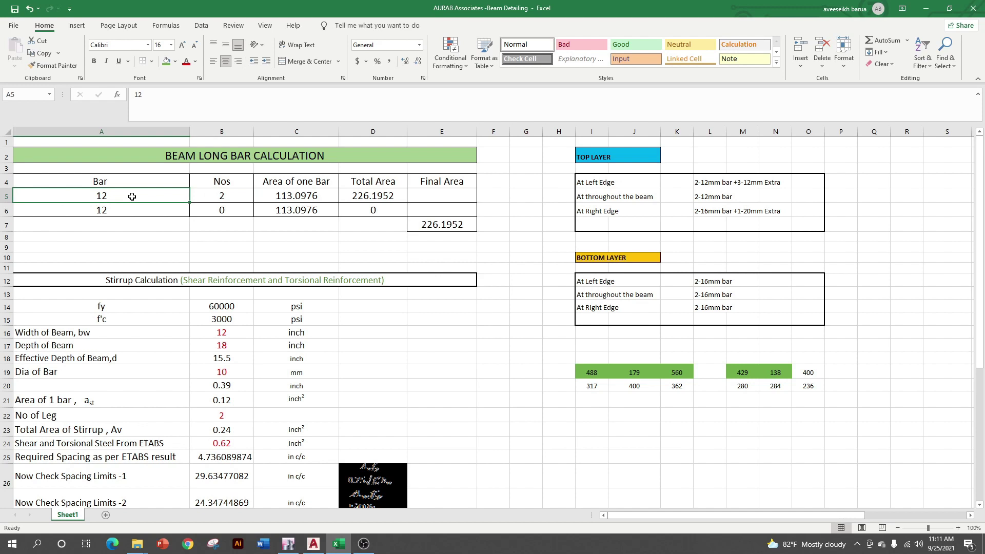
text(16)
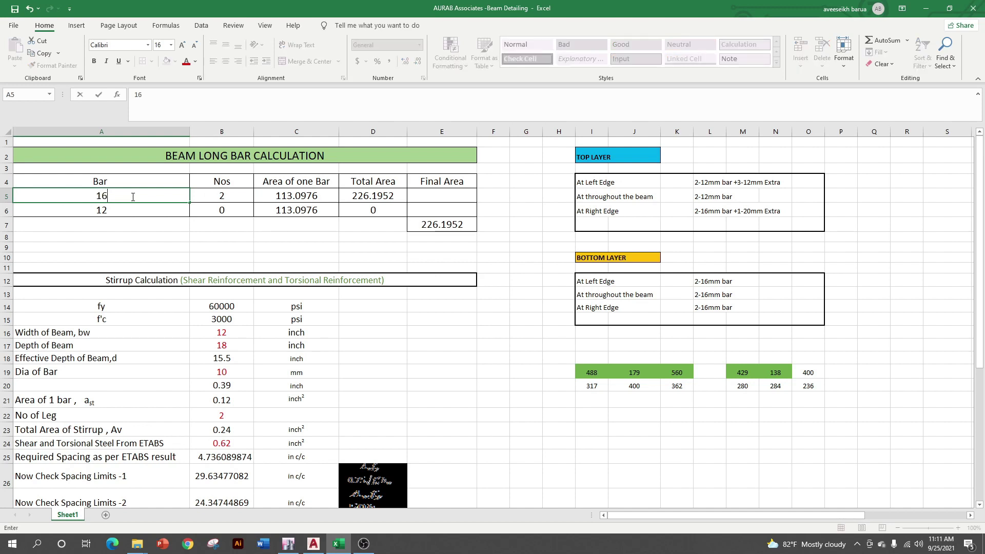
click(469, 340)
click(457, 228)
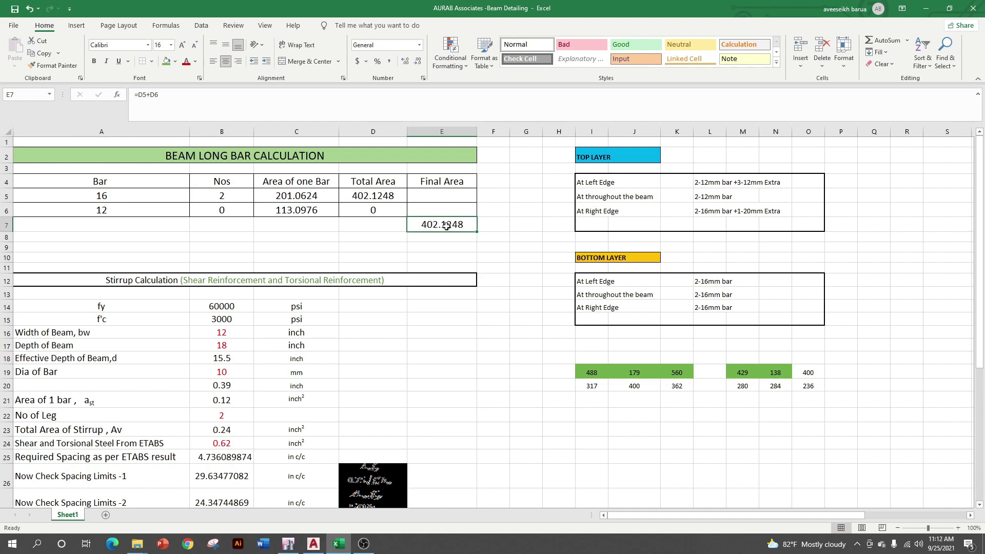
Shade J20 (400), N20 (284) and K20 (362) green
click(657, 387)
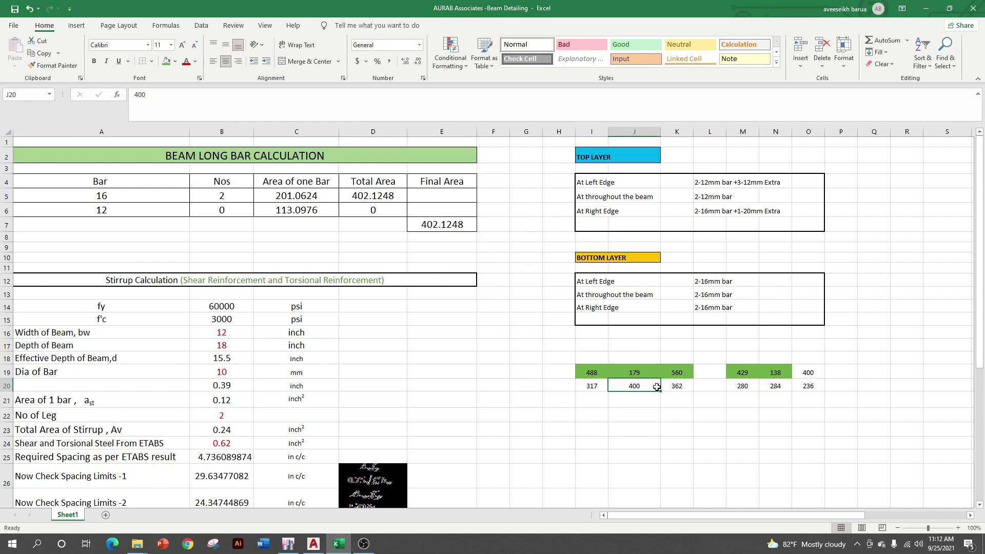
click(166, 61)
click(776, 389)
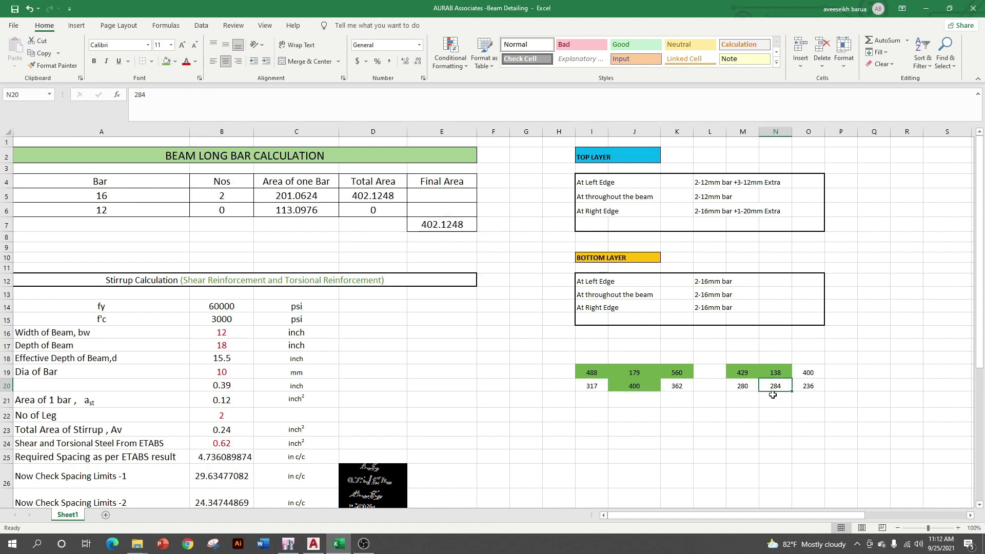
click(166, 61)
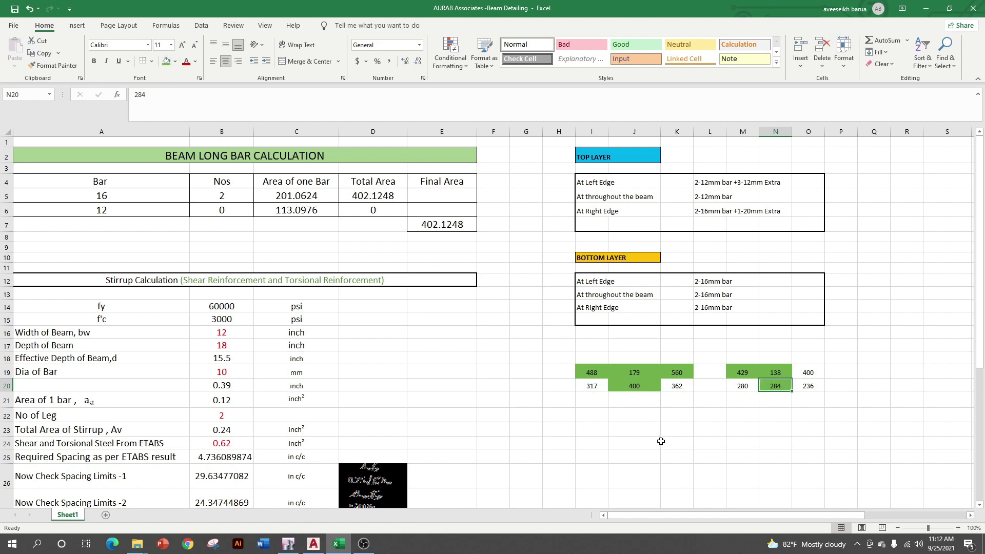
click(683, 388)
click(166, 61)
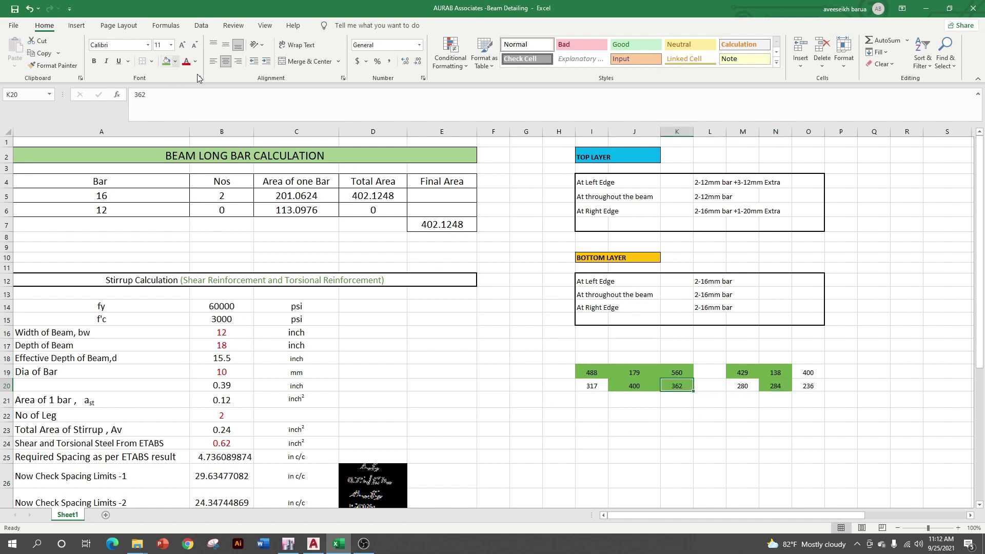
Shade M20 (280), I20 (317), O20 (236) and O19 (400) green
click(815, 385)
click(747, 388)
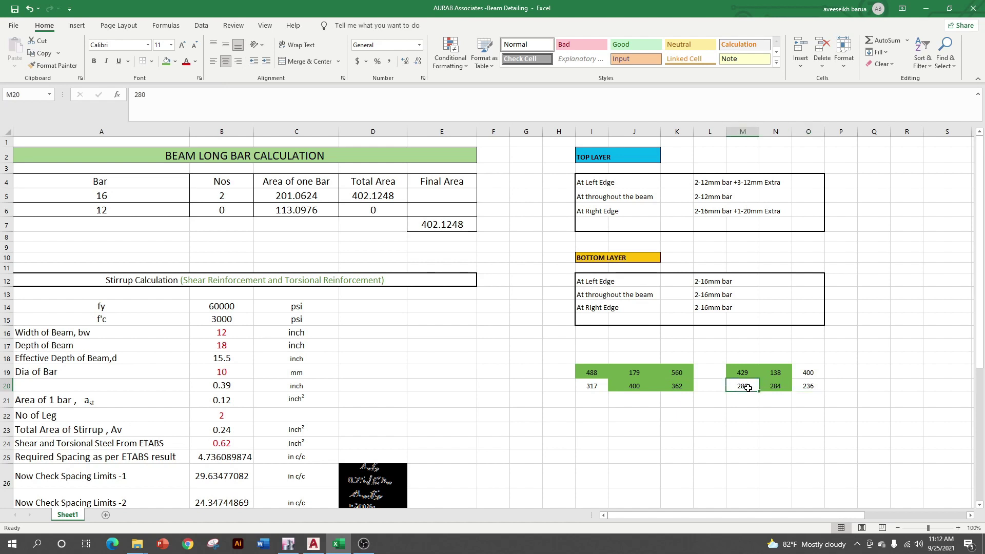
click(166, 61)
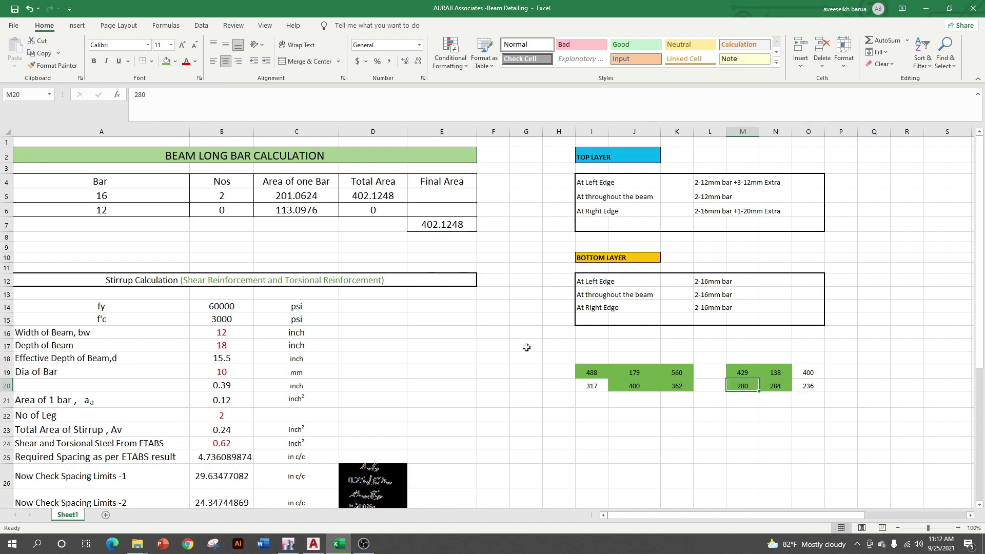
click(581, 383)
click(166, 61)
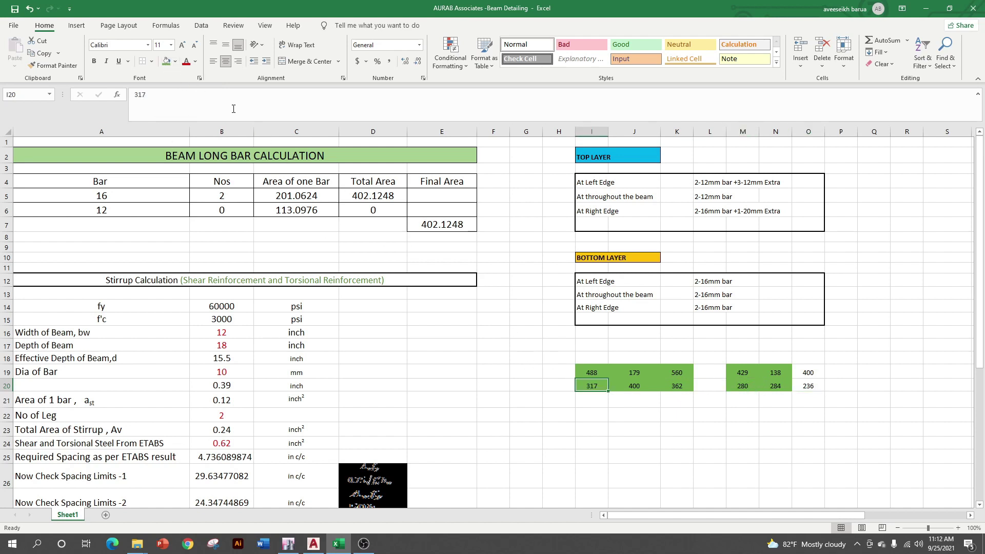
click(807, 387)
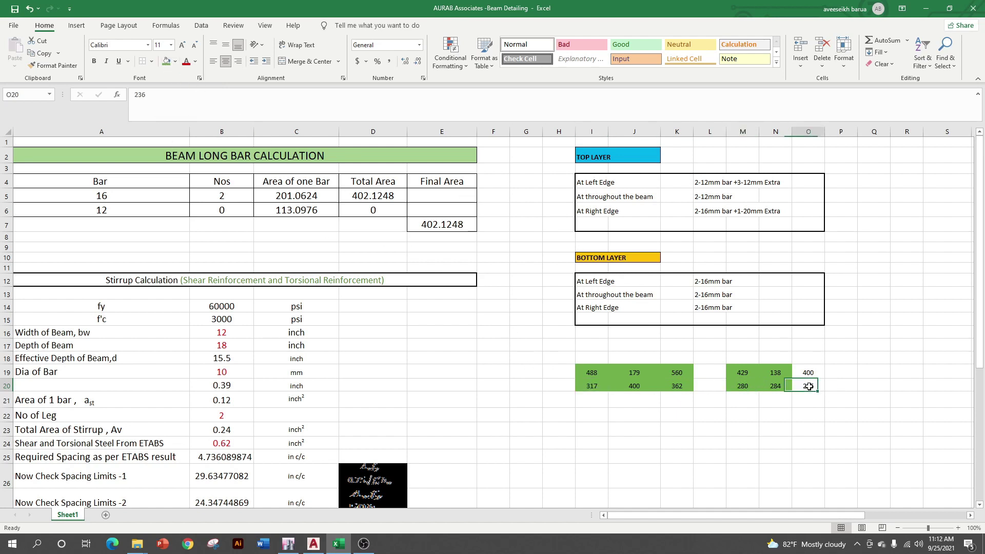
click(166, 61)
click(812, 371)
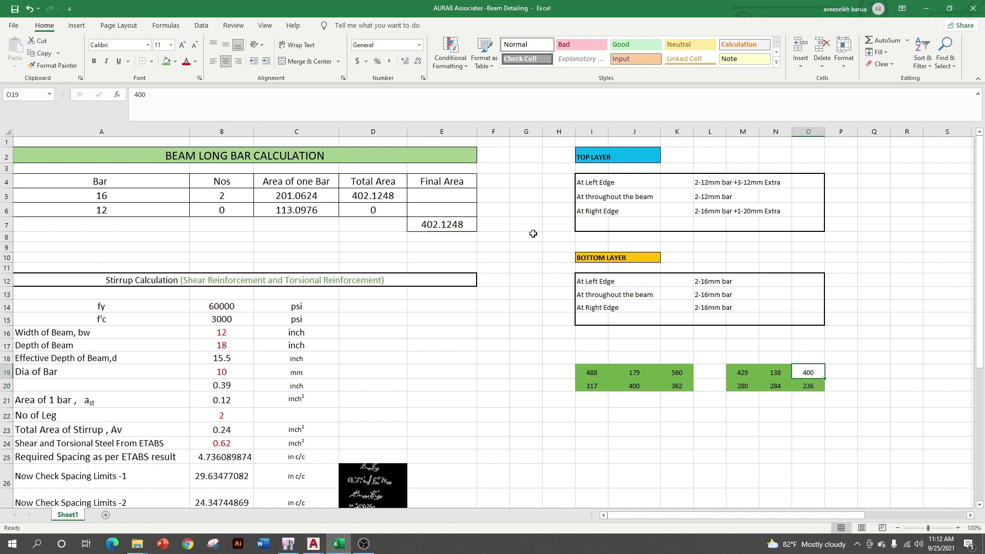
click(166, 61)
click(721, 475)
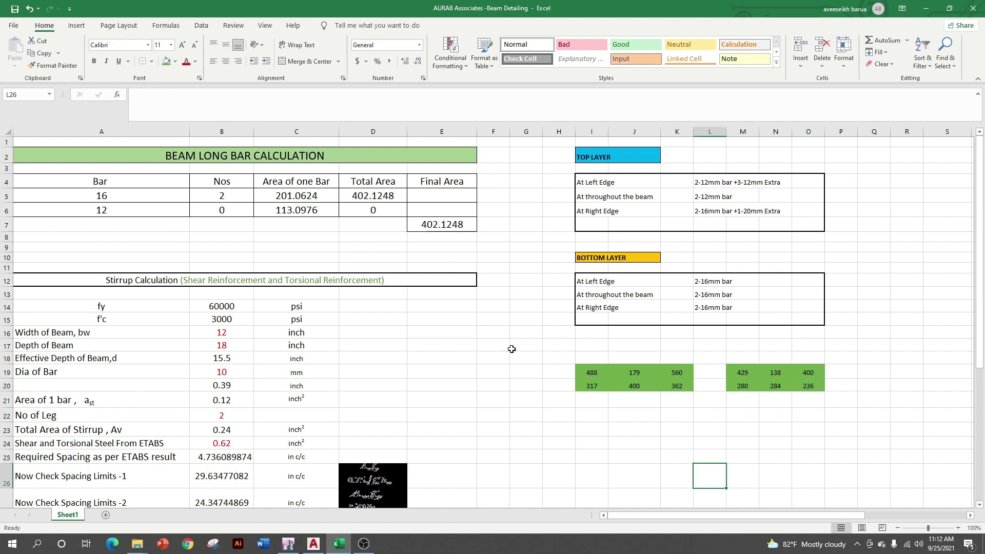
Bring up the AutoCAD drawing and pan to the R.B-5 LONG SECTION
click(974, 6)
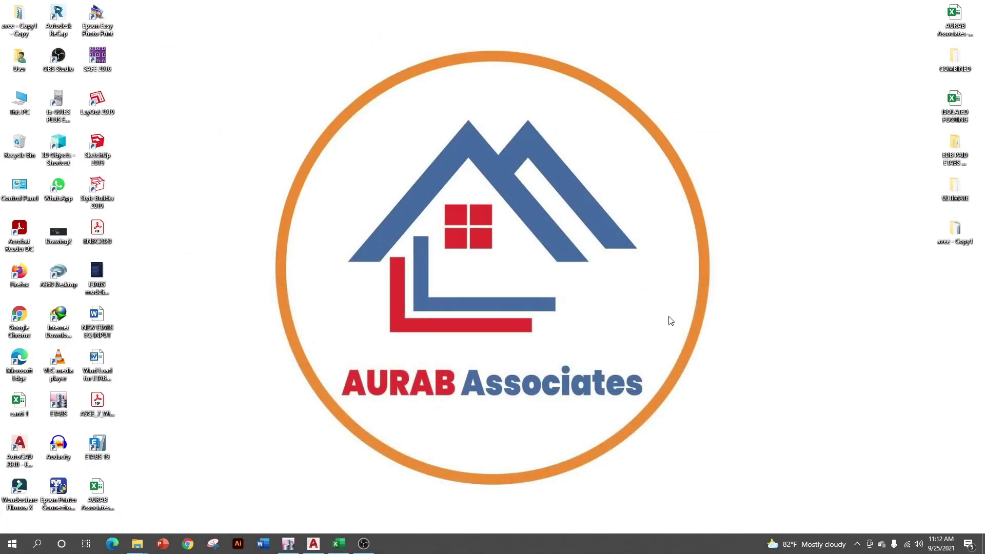
click(339, 543)
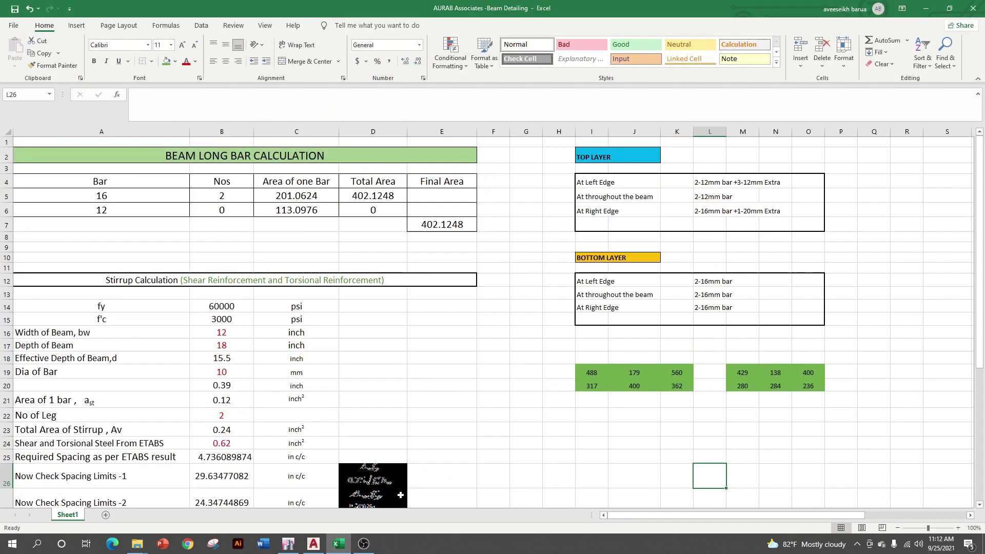
click(313, 544)
scroll(573, 272, up, 1)
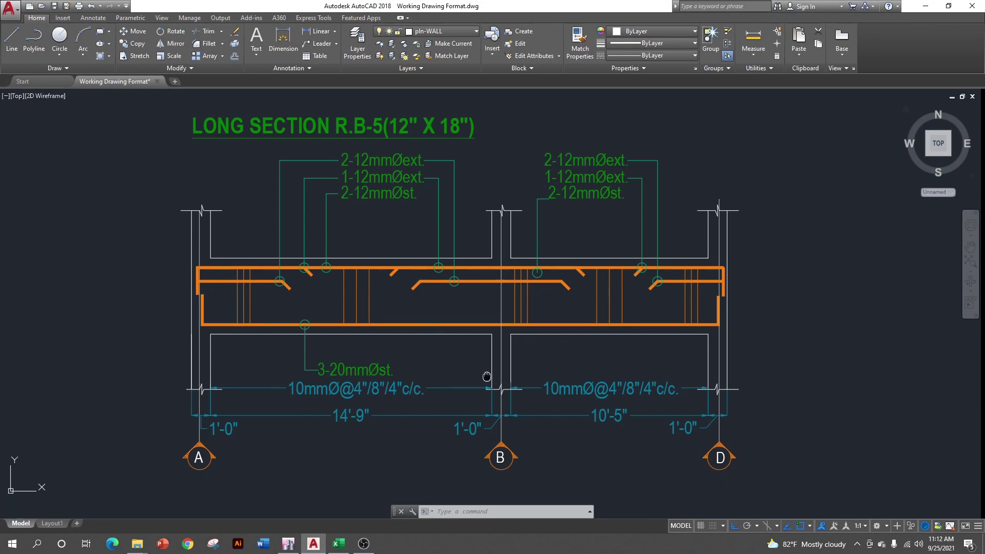
scroll(572, 273, up, 2)
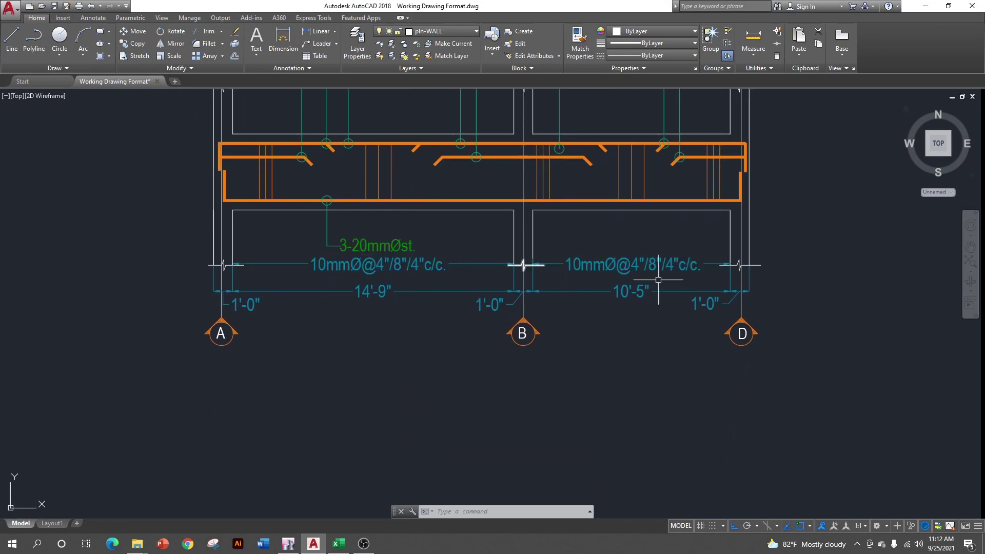
drag(439, 279, 444, 405)
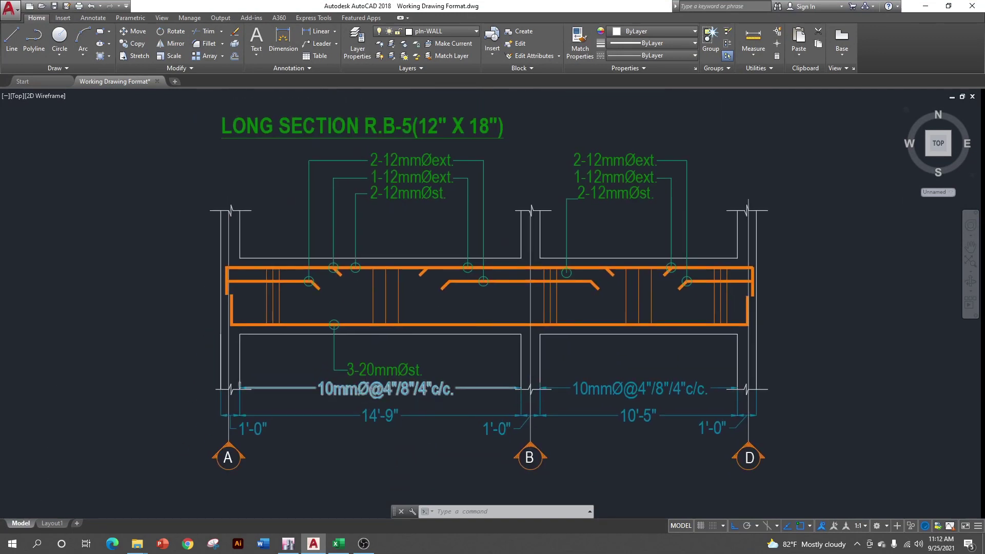
scroll(354, 363, up, 2)
Change the bottom bar label from 3-20mmØst. to 2-16mmØst
double_click(347, 363)
click(347, 363)
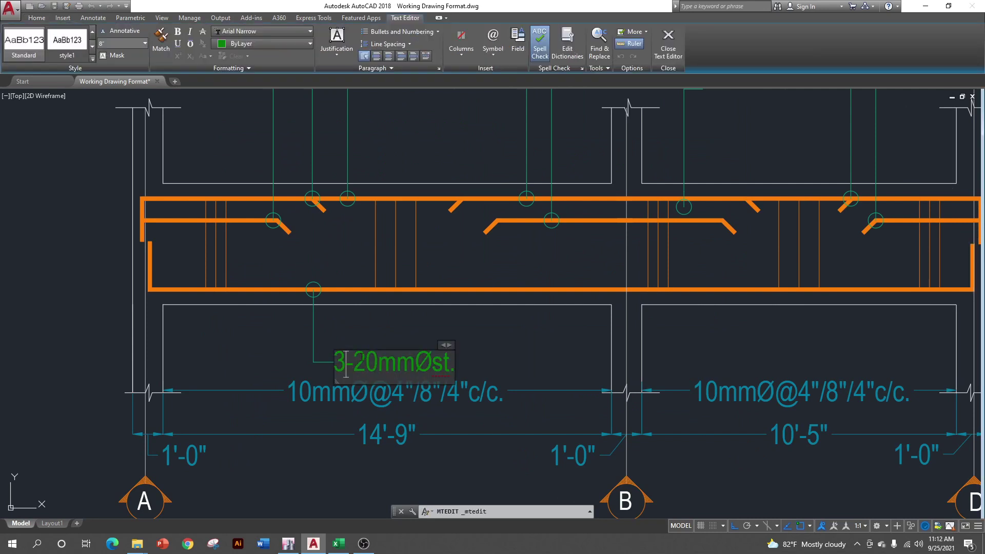
key(BackSpace)
text(2)
key(BackSpace)
key(BackSpace)
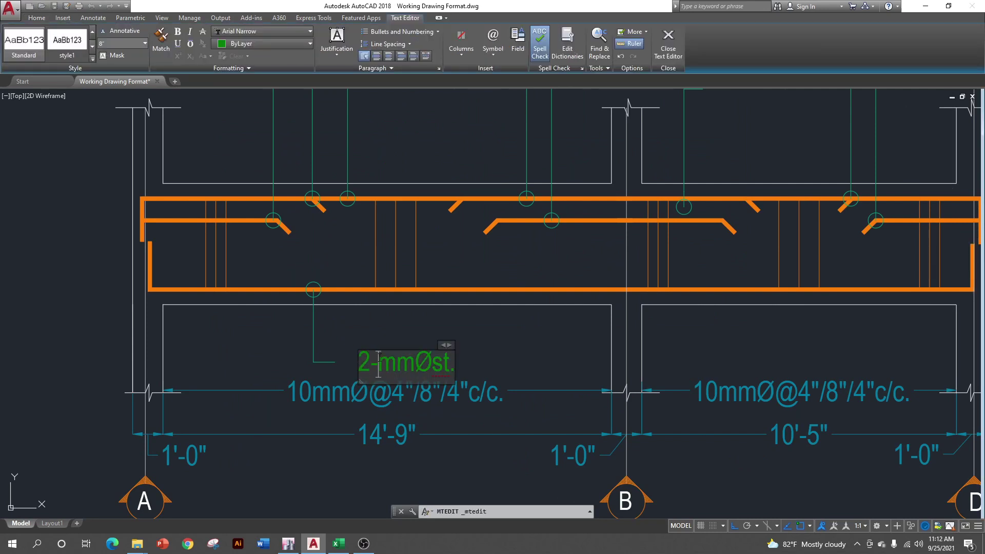
text(16)
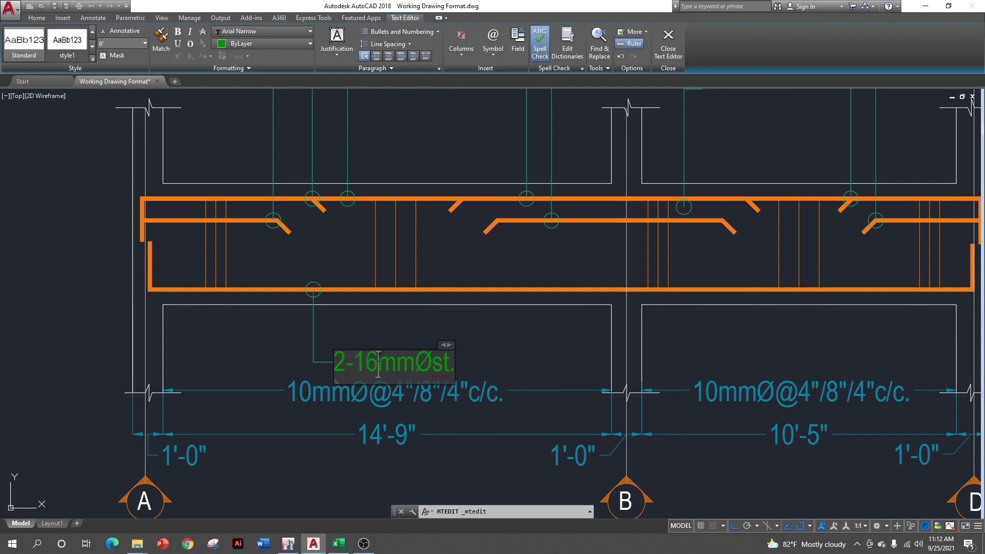
click(572, 336)
scroll(449, 331, down, 4)
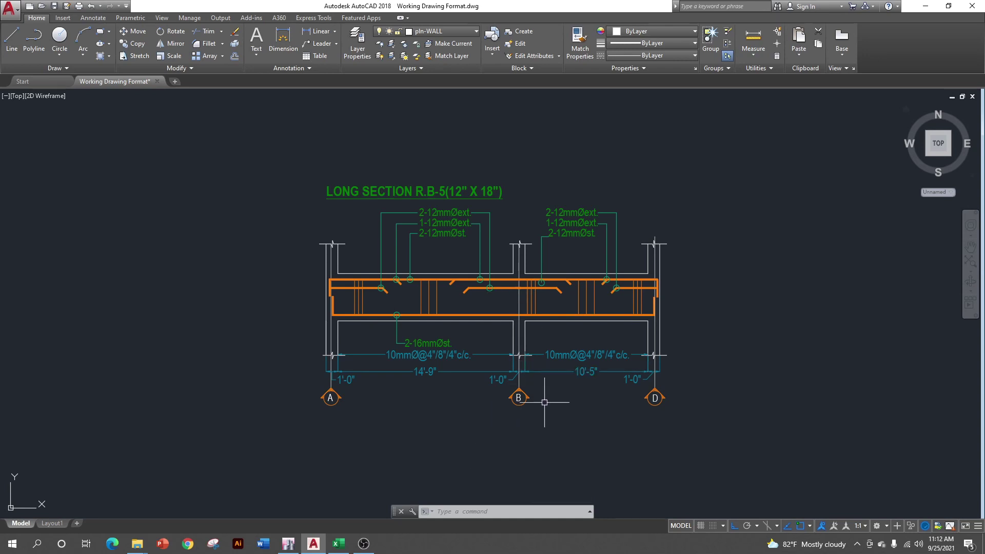
click(339, 543)
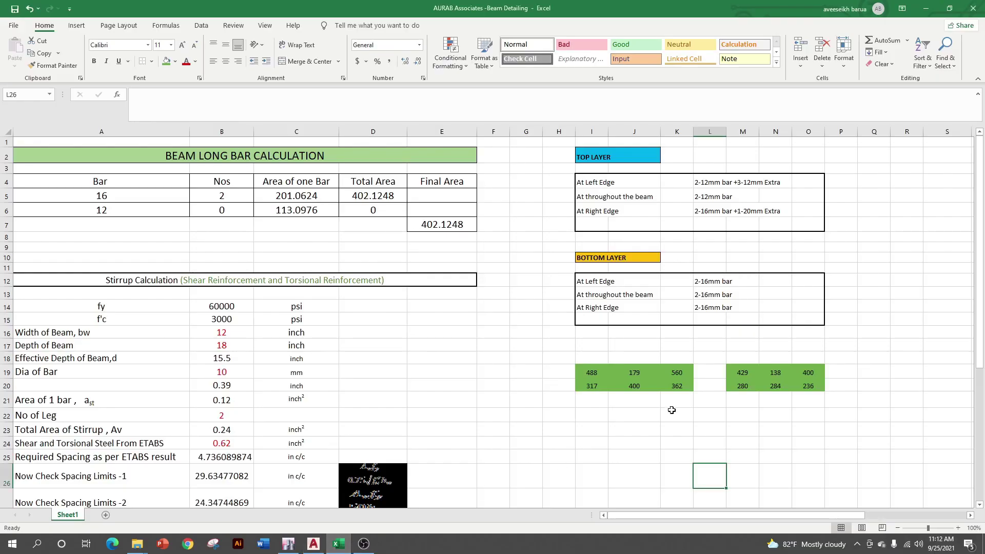
click(638, 389)
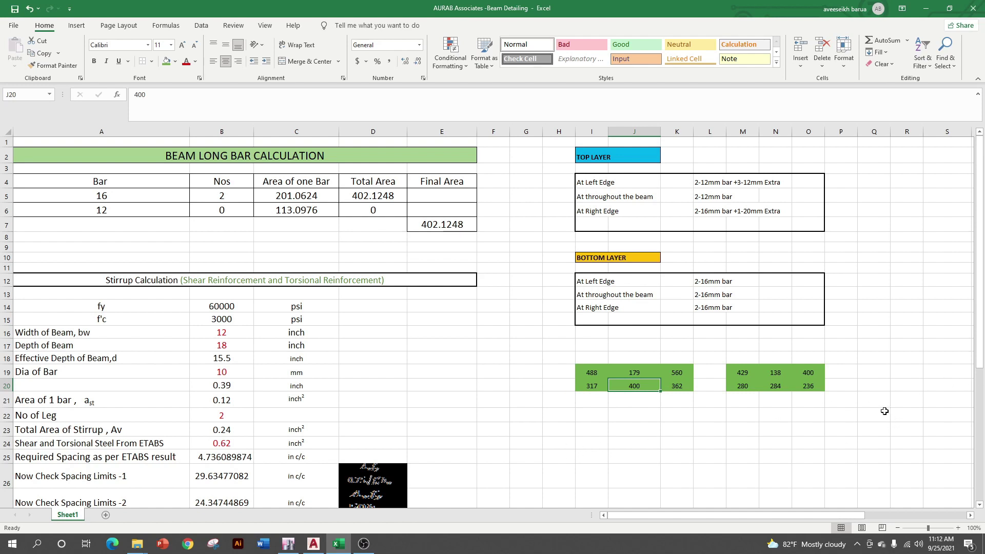
scroll(565, 498, down, 1)
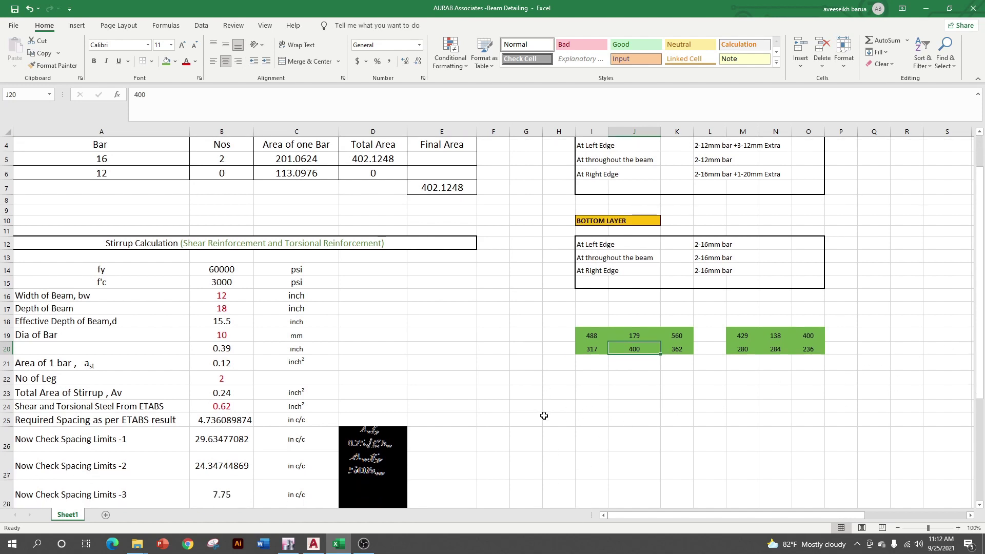
scroll(554, 451, down, 2)
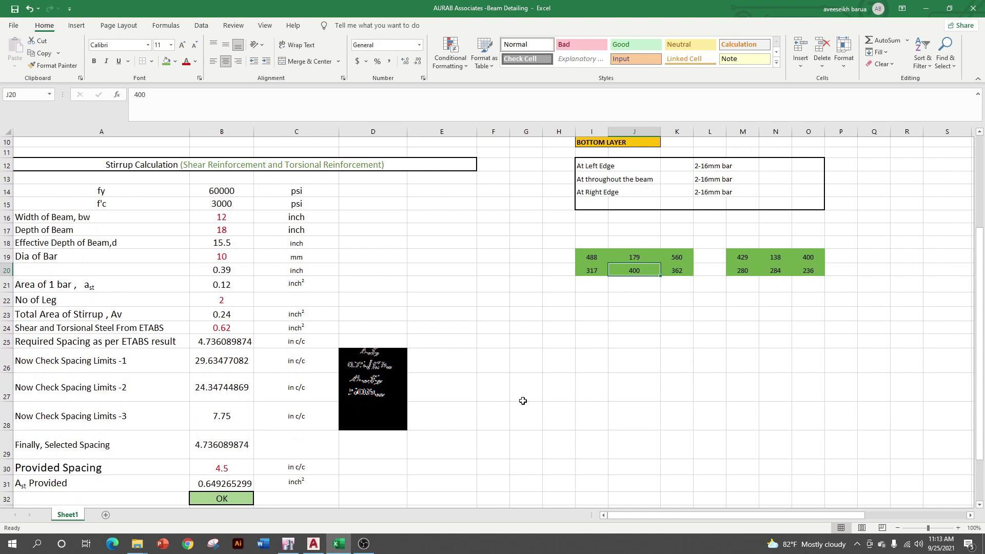
scroll(522, 401, up, 3)
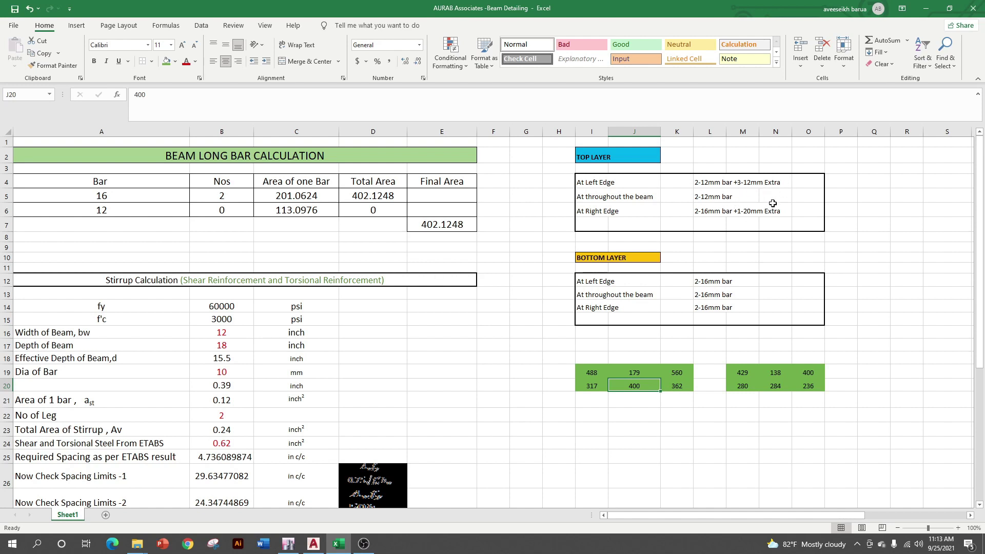
Copy L4's text '2-12mm bar +3-12mm Extra' into right-edge cell L6
click(715, 184)
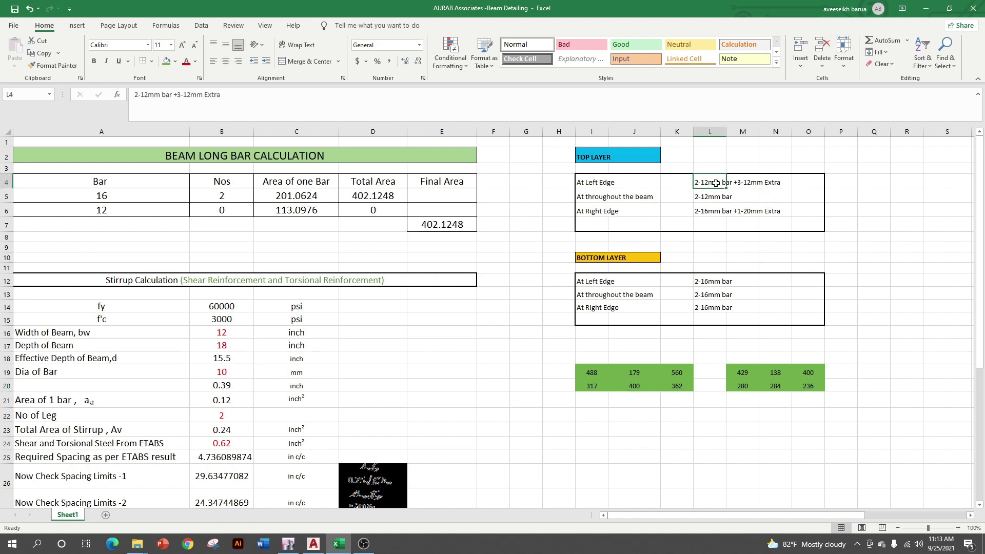
drag(237, 96, 134, 94)
right_click(152, 94)
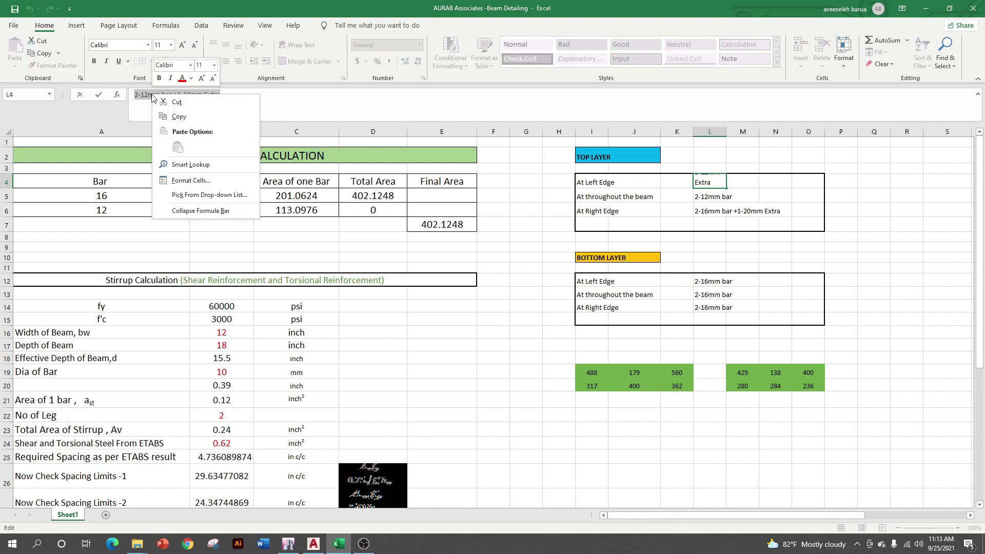
click(172, 114)
right_click(698, 209)
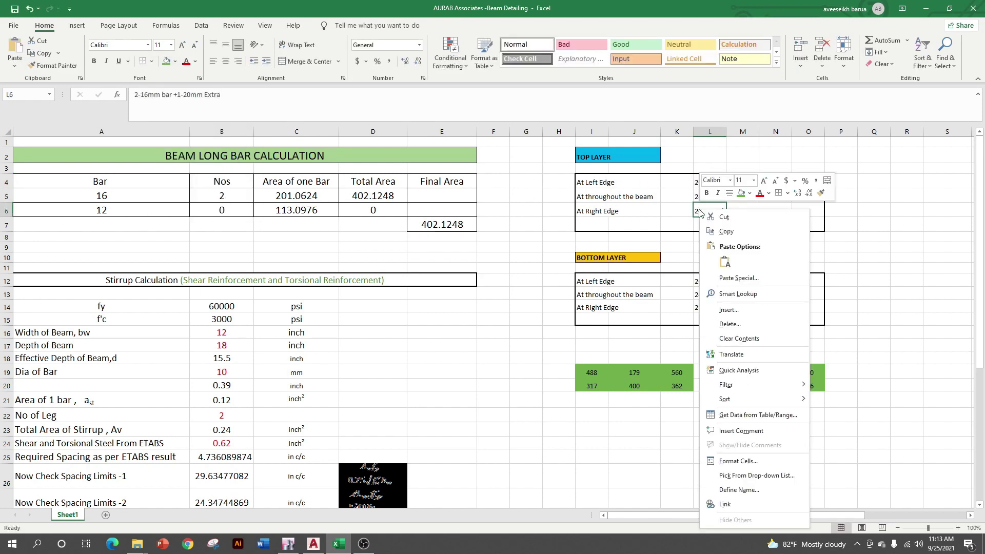
click(725, 263)
Check the bottom-layer left-edge entry L12, then select empty cell H22
click(841, 228)
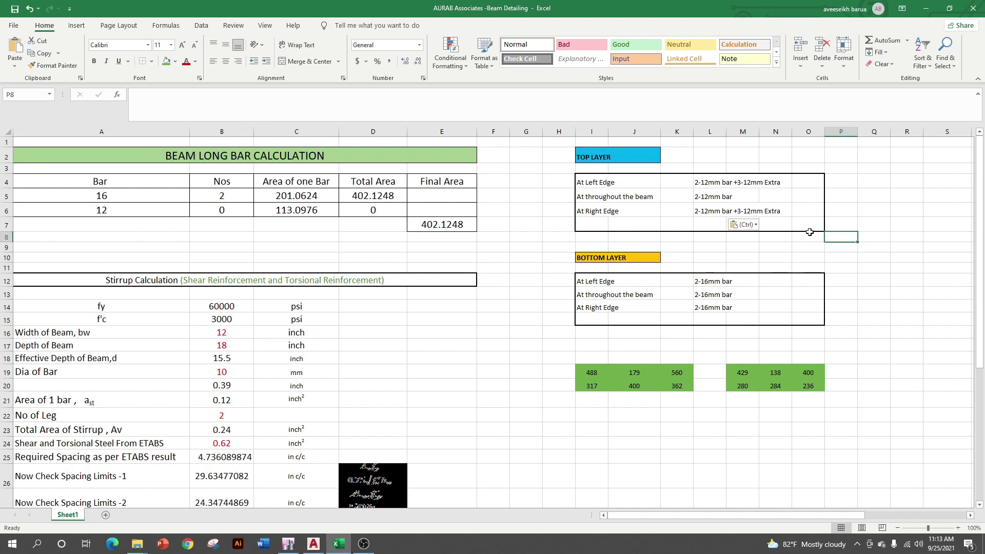
click(895, 319)
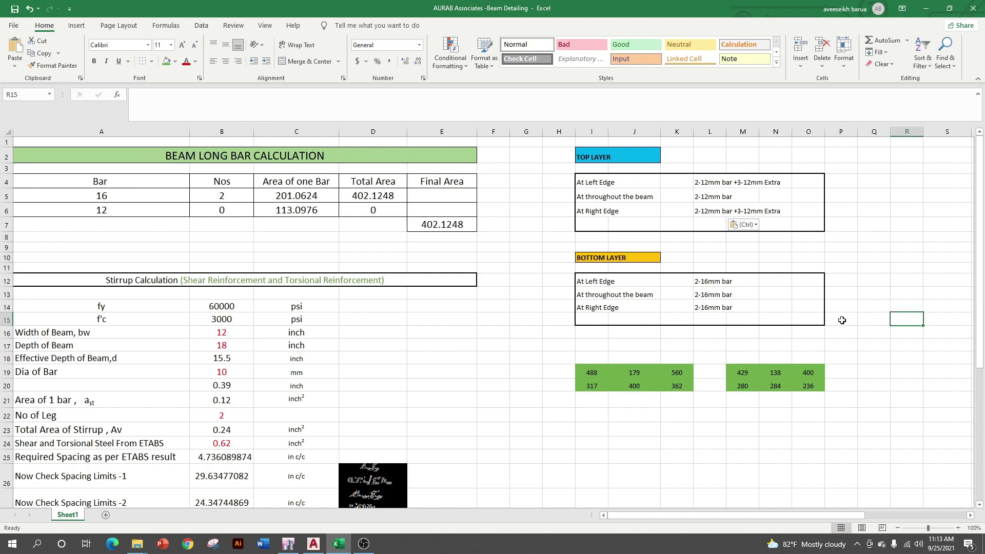
click(706, 281)
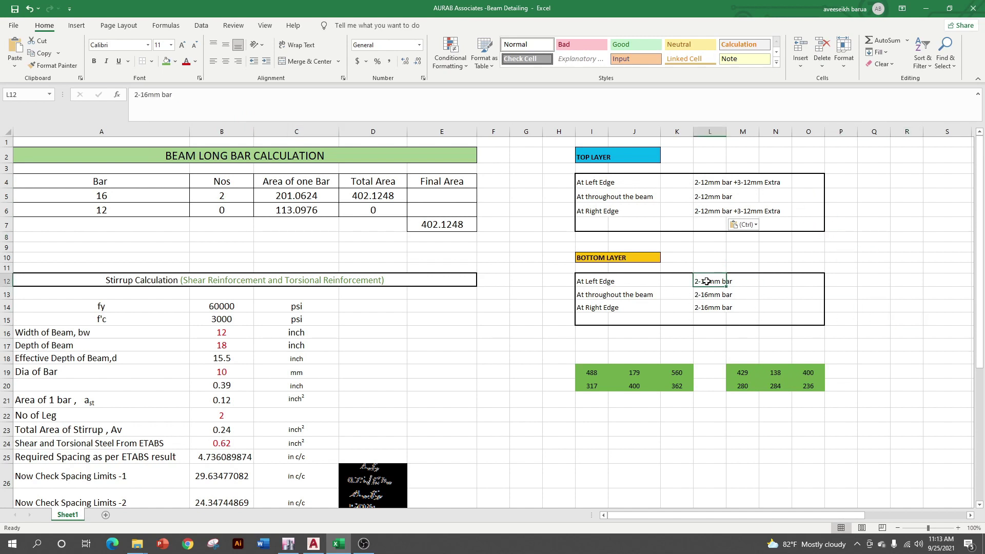
click(730, 313)
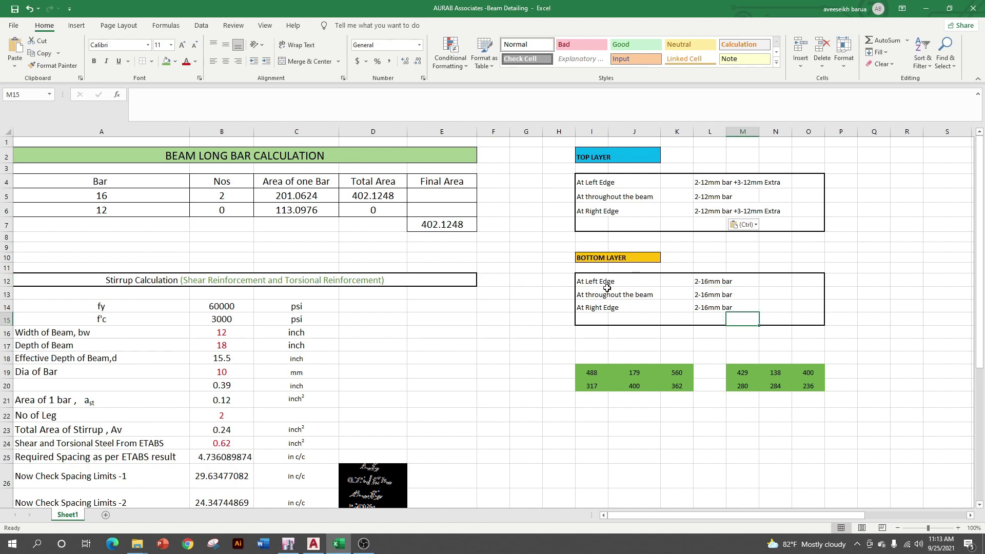
click(552, 415)
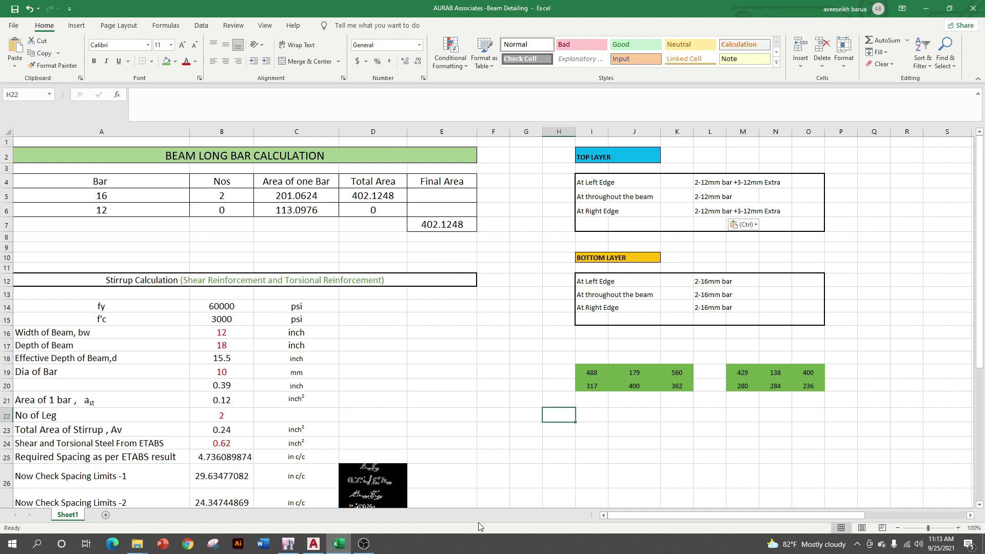
scroll(313, 416, down, 3)
scroll(303, 297, up, 1)
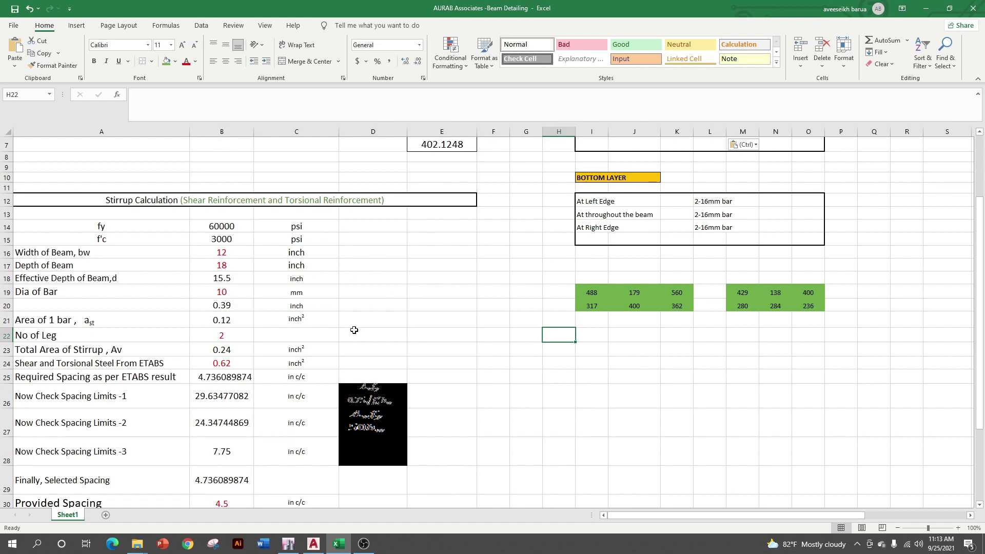
scroll(398, 334, down, 1)
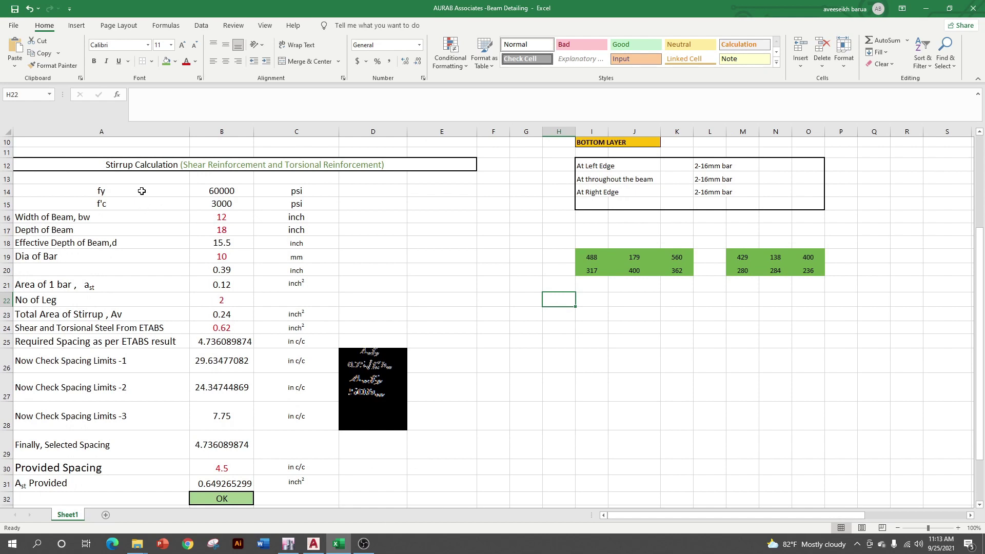
click(215, 191)
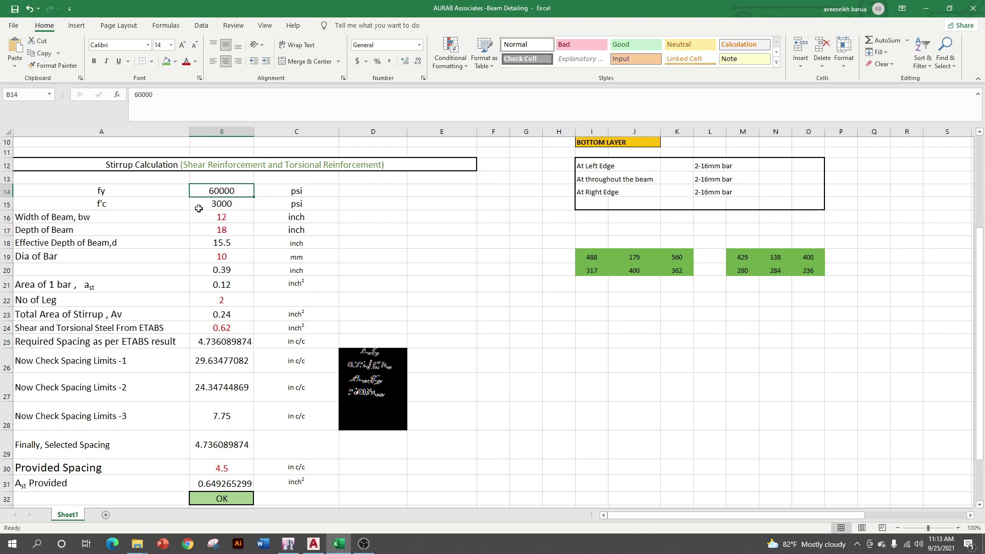
click(218, 208)
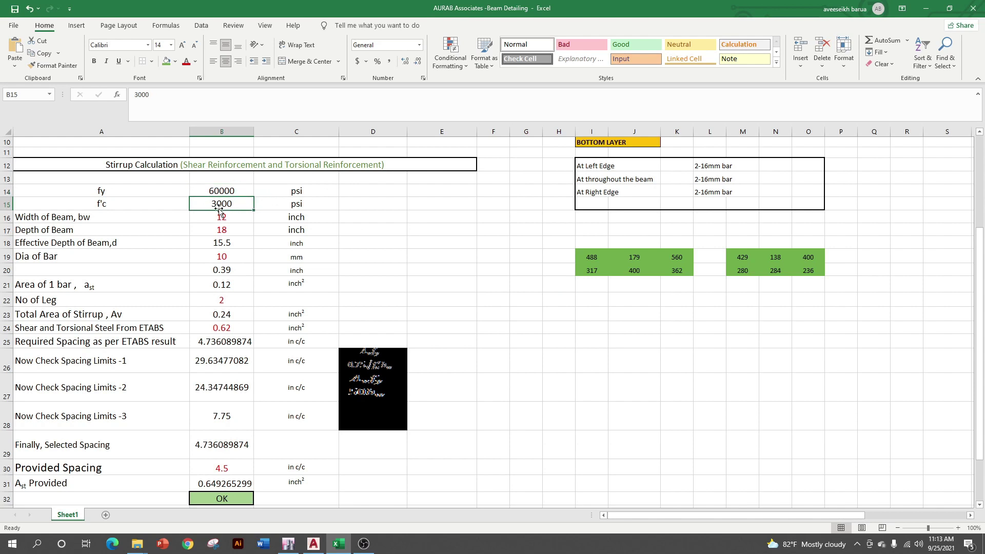
click(304, 204)
click(234, 218)
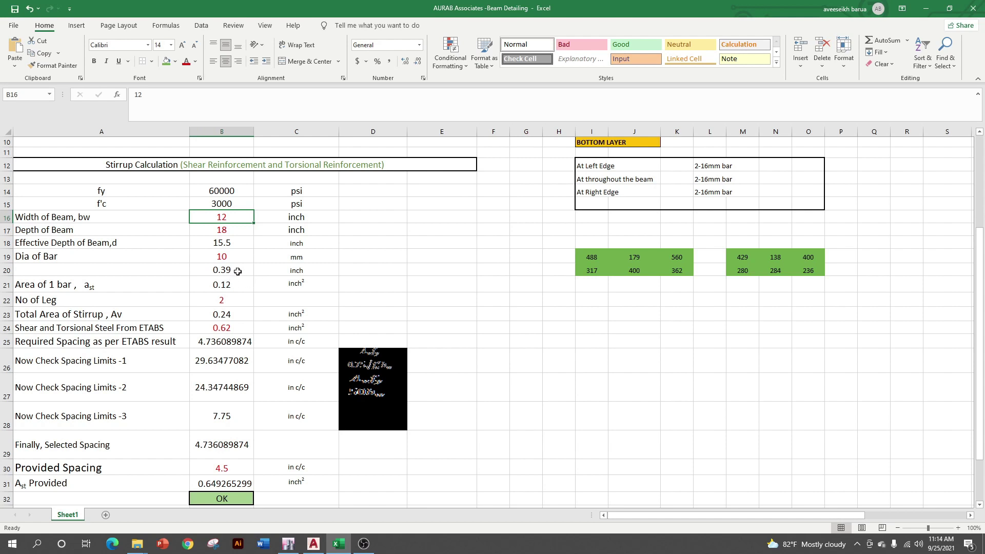
Put an outside border around the beam width cell B16
scroll(390, 269, down, 1)
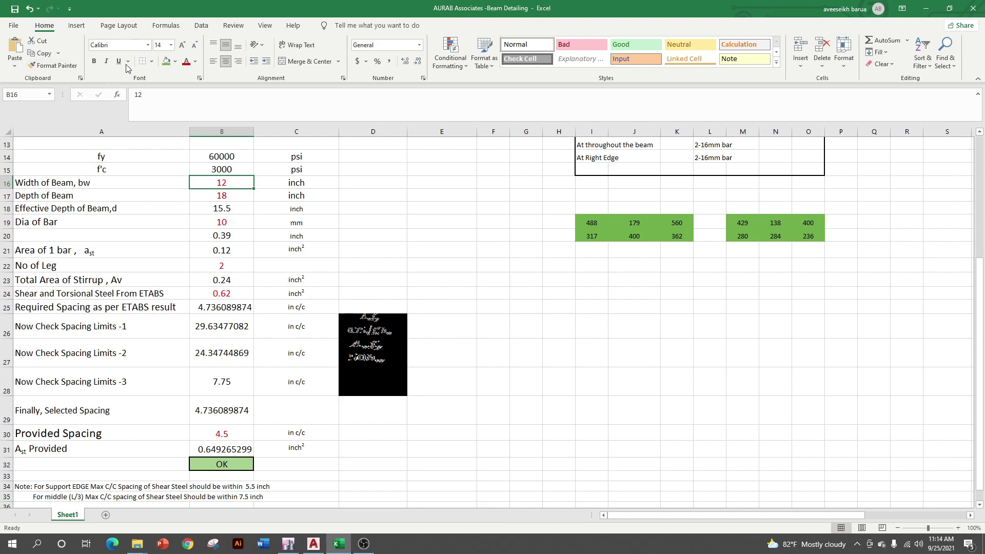
click(150, 63)
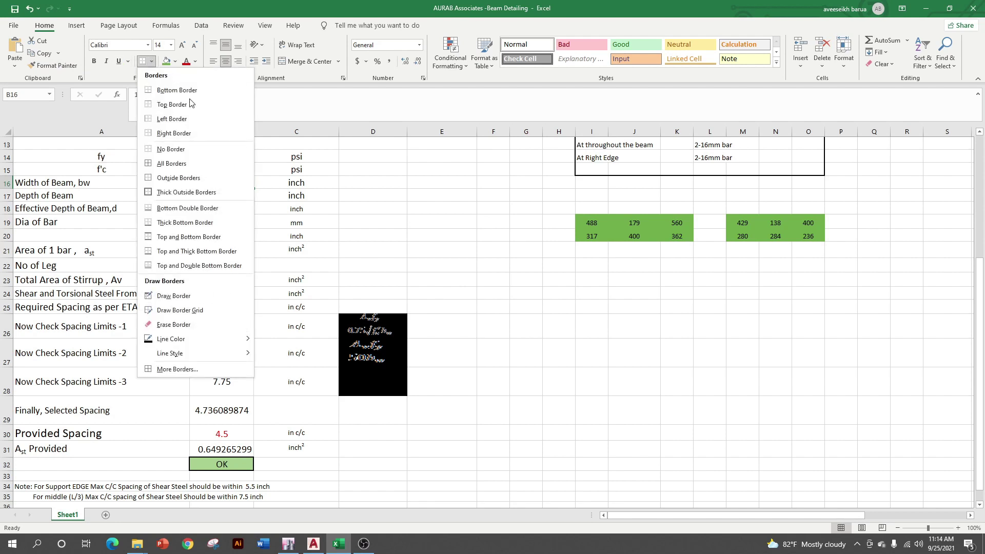
click(205, 178)
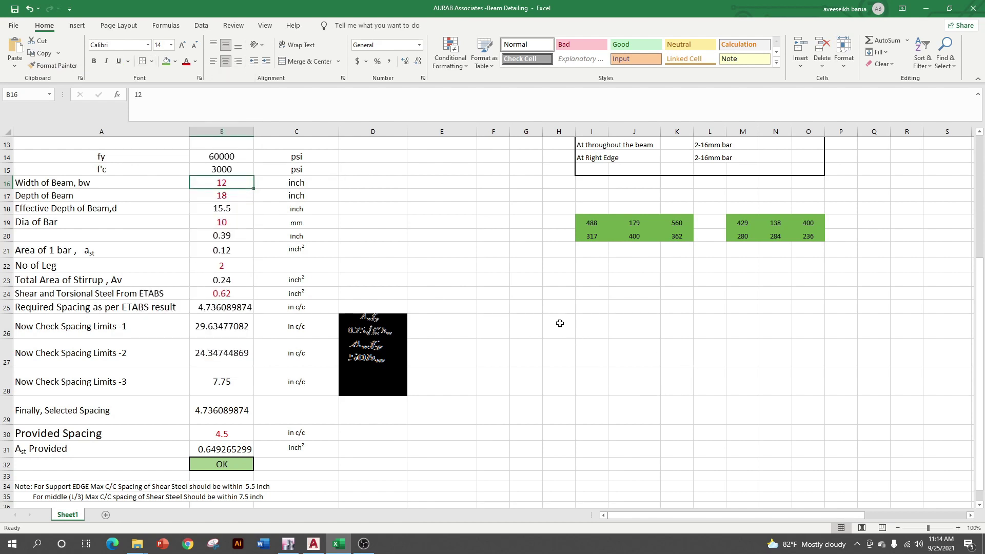
Give the empty cells H26:H27 a thick outside border
drag(545, 316, 562, 355)
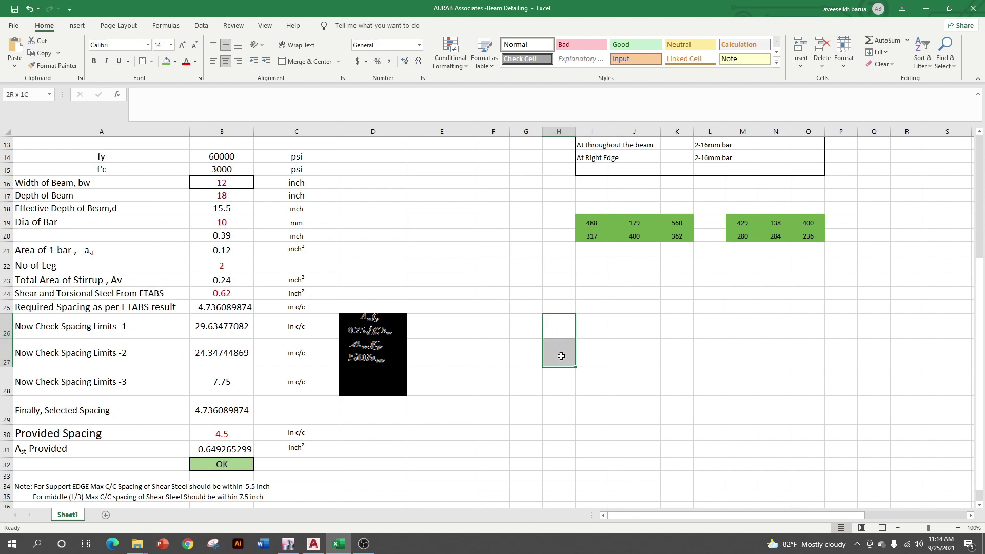
click(142, 62)
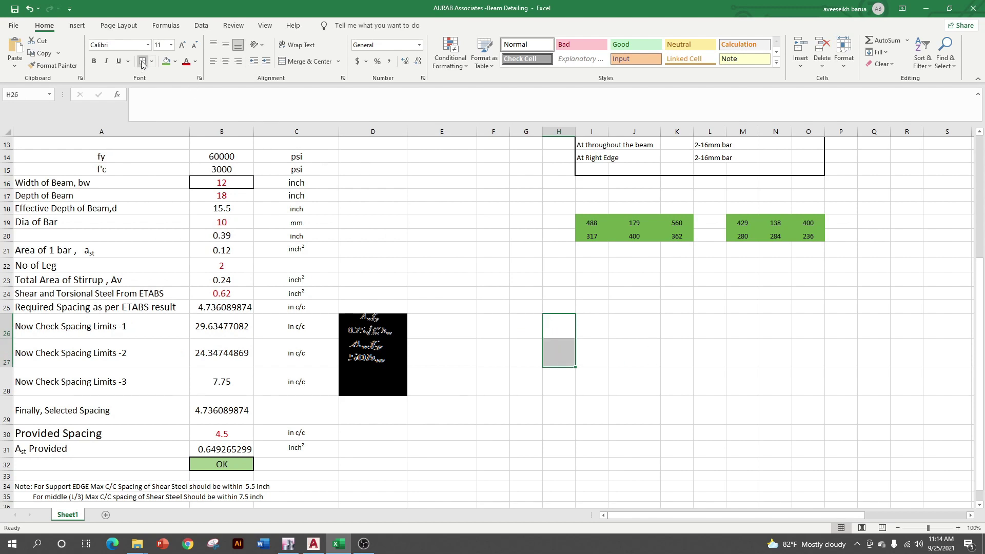
click(685, 399)
click(553, 329)
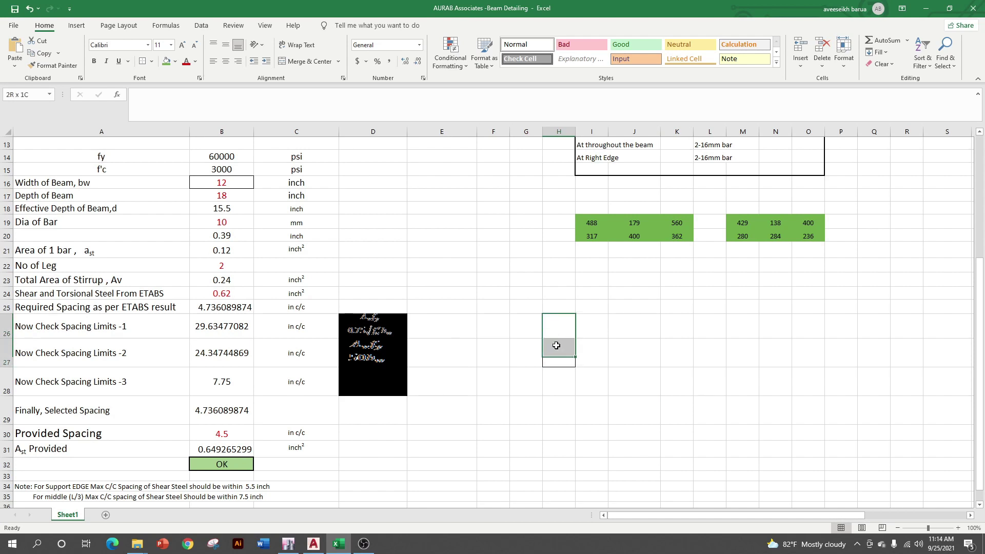
drag(547, 319, 557, 353)
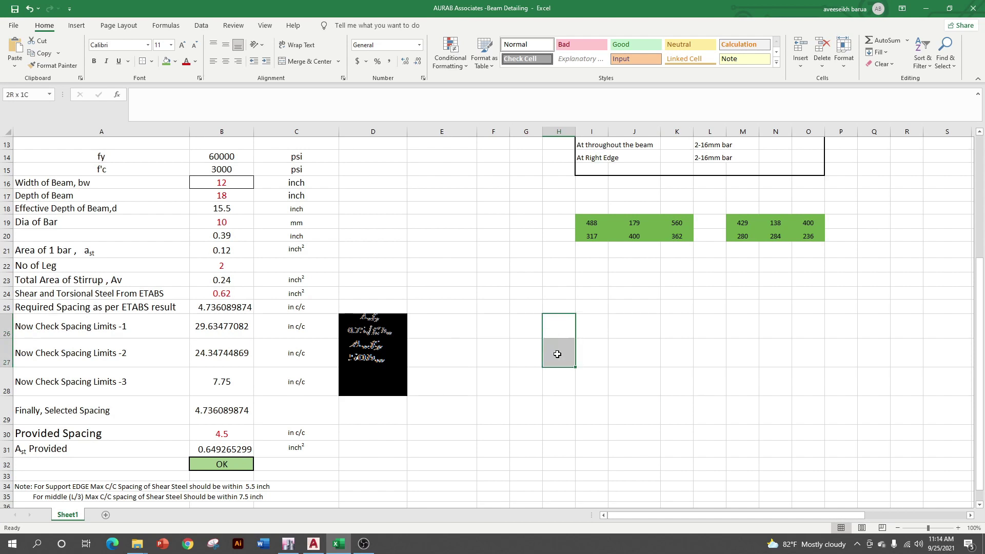
click(151, 62)
click(187, 192)
click(676, 464)
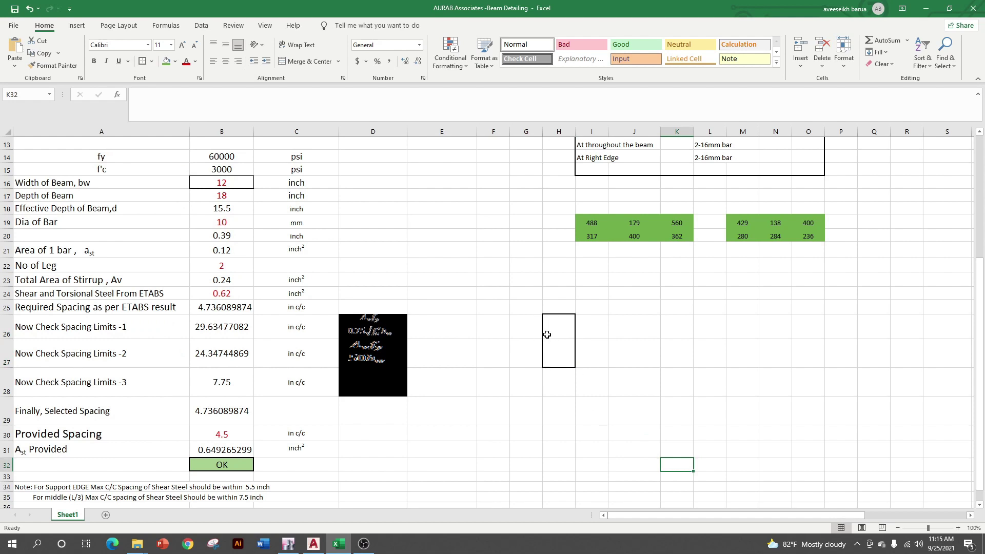
scroll(558, 303, up, 4)
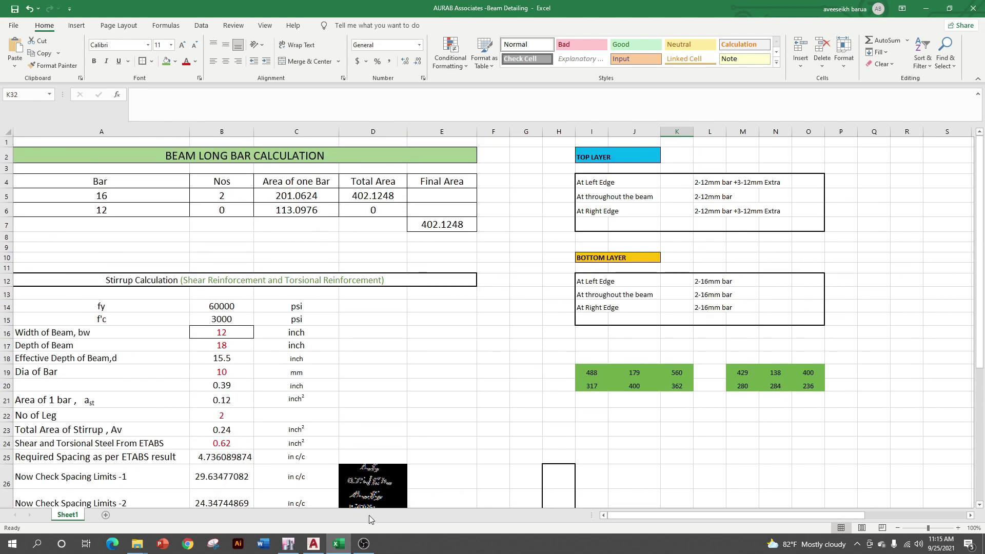
Glance at the AutoCAD beam long-section, then return to the Excel sheet
click(315, 546)
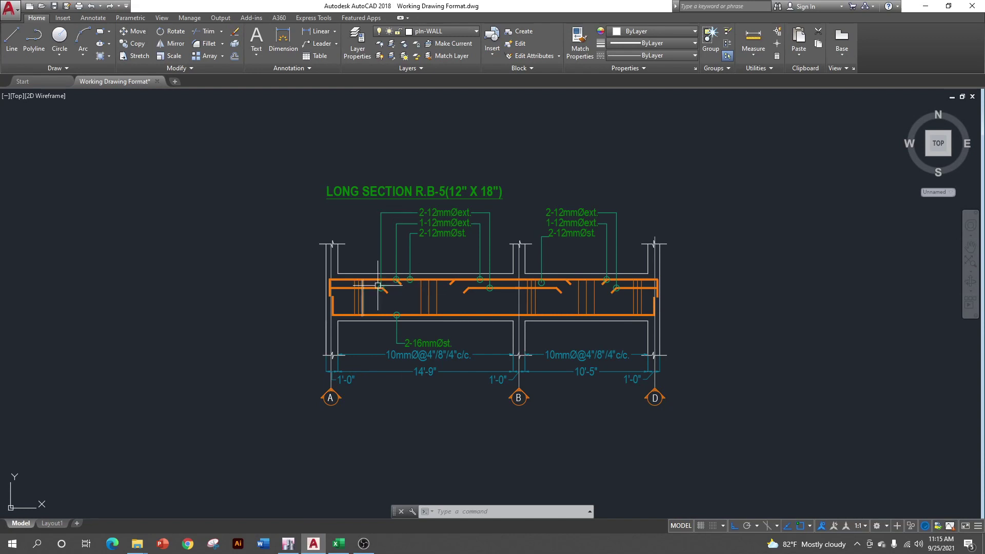
scroll(384, 295, up, 4)
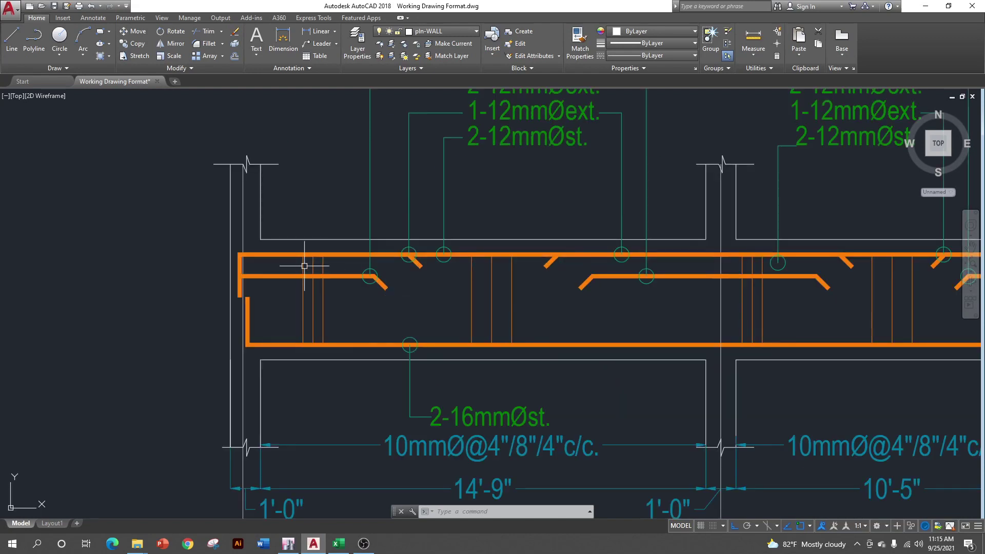
click(924, 6)
scroll(564, 333, down, 2)
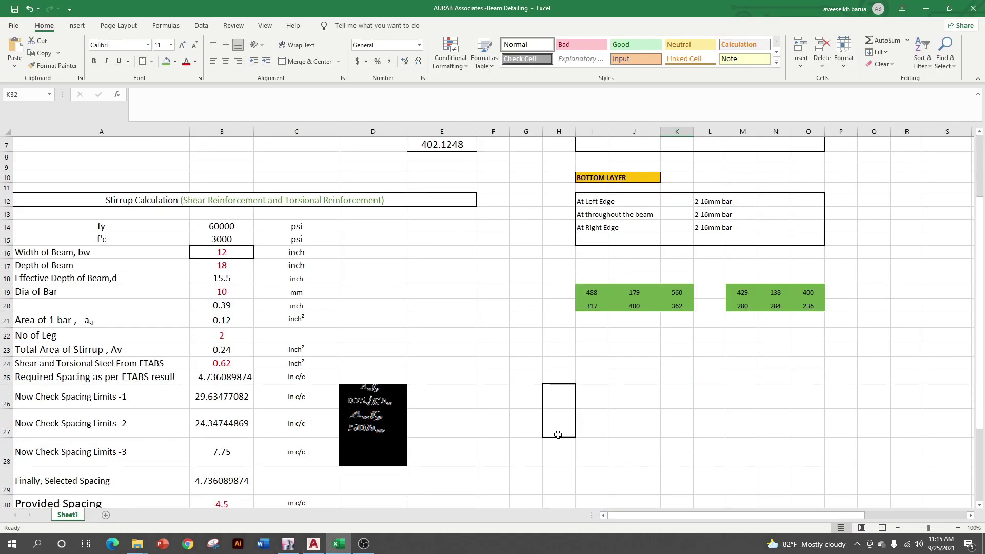
Scroll down to select cell J30, then the block K26:M28
scroll(564, 410, down, 1)
scroll(582, 400, down, 2)
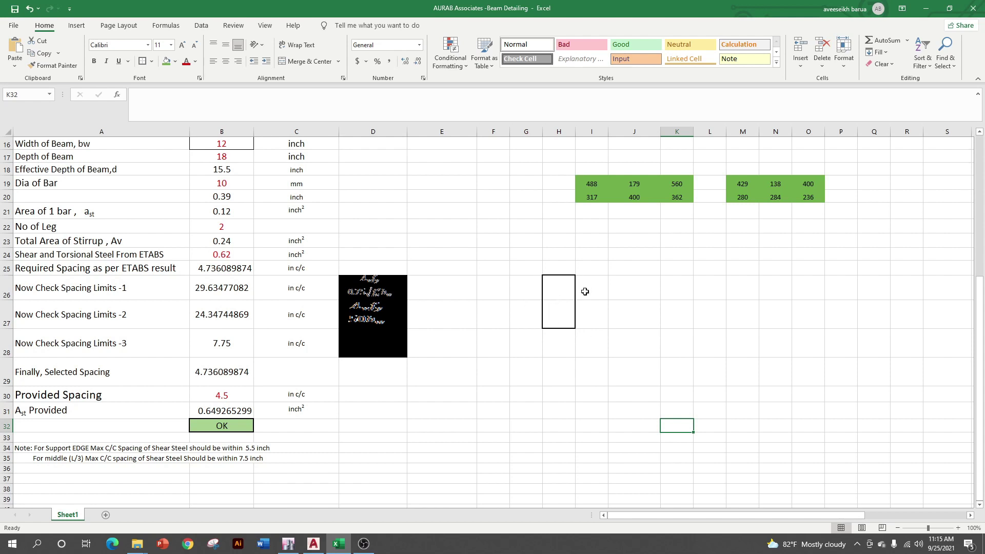
click(616, 391)
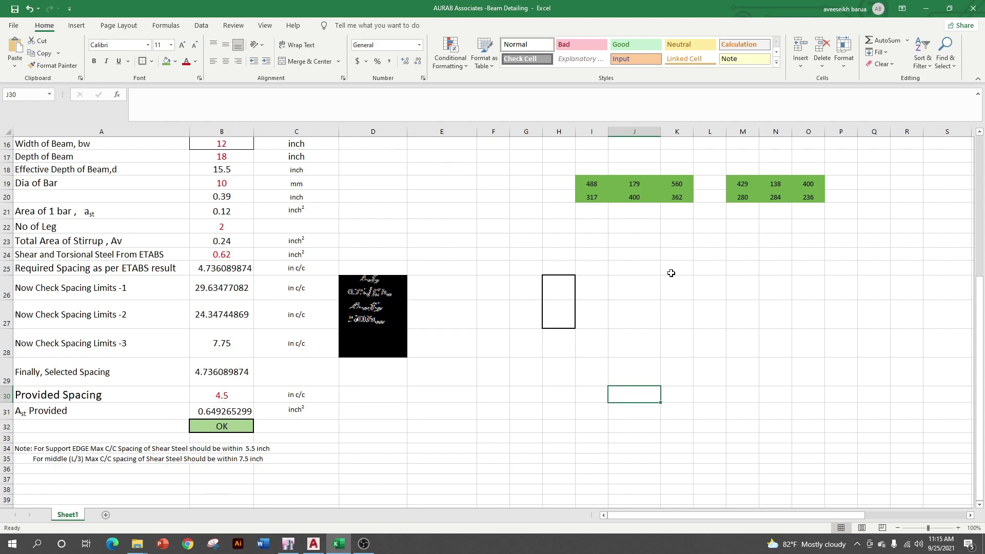
drag(661, 277, 740, 334)
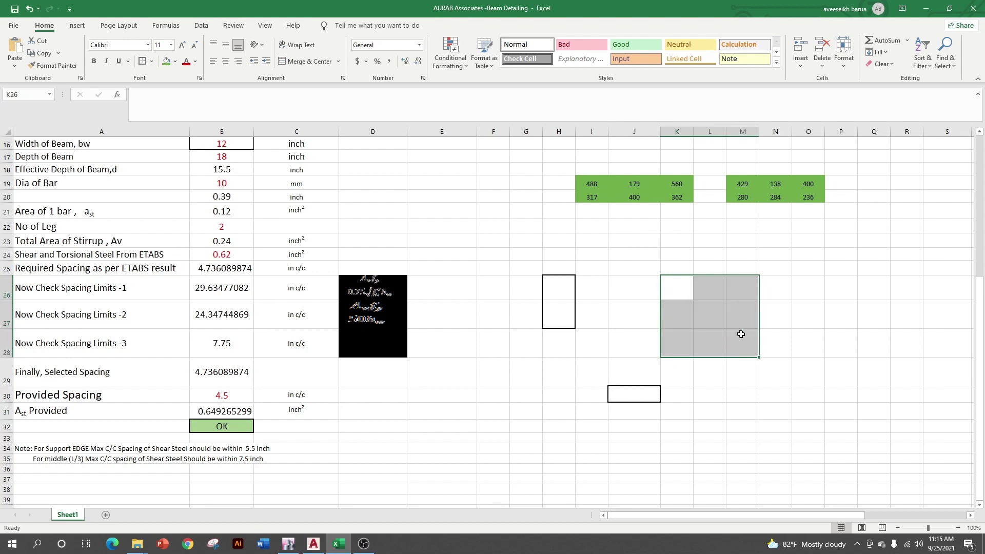
Border block K26:M28 and its middle column L26:L28 to form three compartments
click(503, 405)
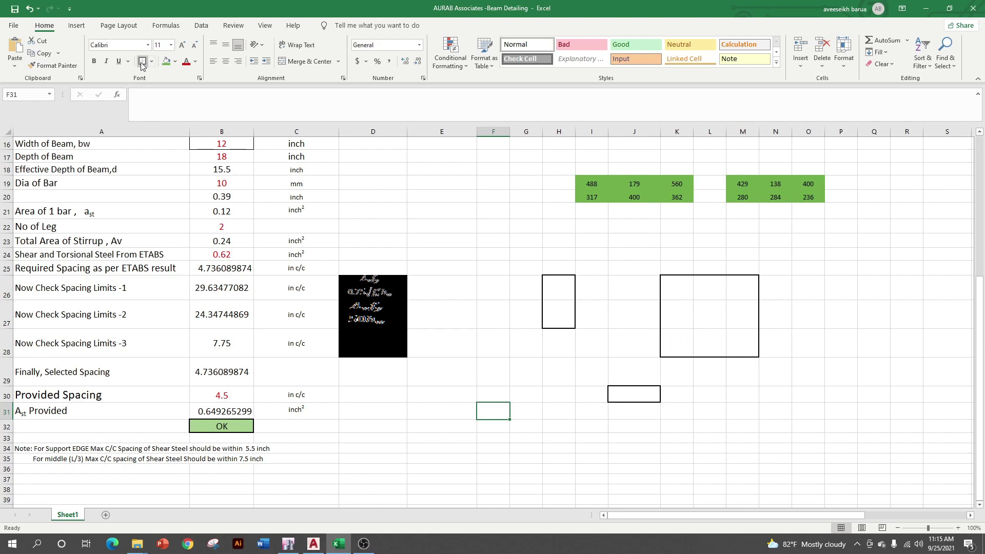
drag(698, 277, 711, 351)
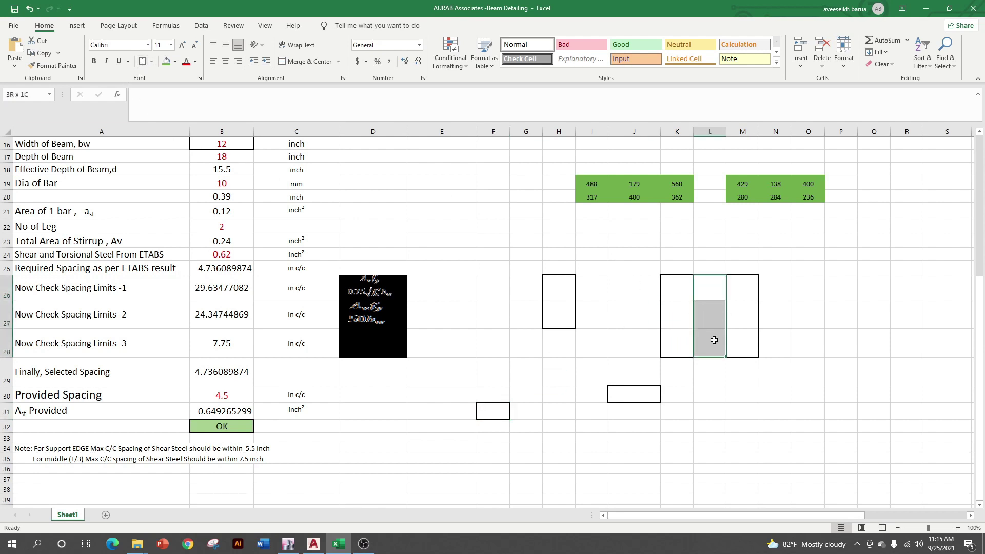
click(707, 437)
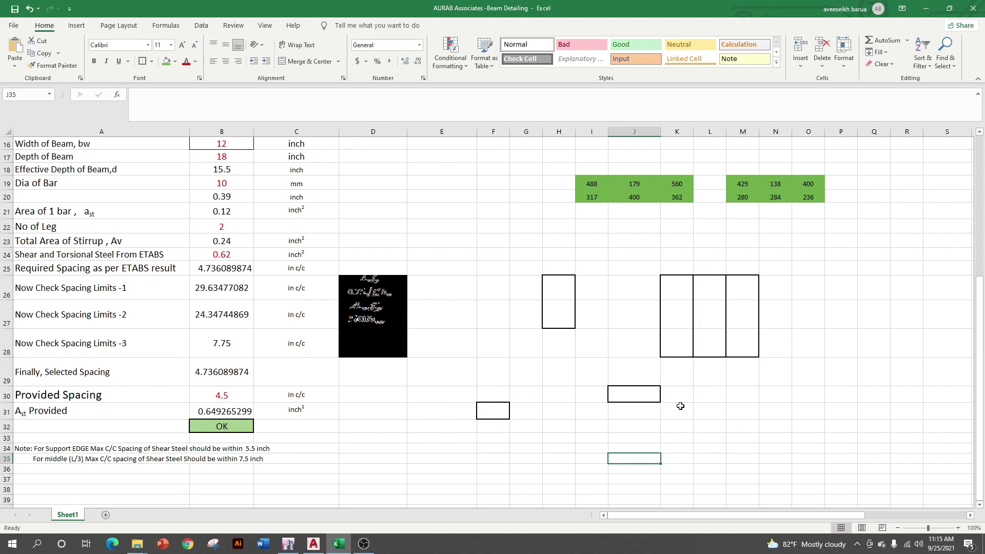
Clear the border from cell J30 with No Border
mouse_move(492, 230)
mouse_down()
mouse_move(527, 316)
mouse_move(554, 334)
mouse_up()
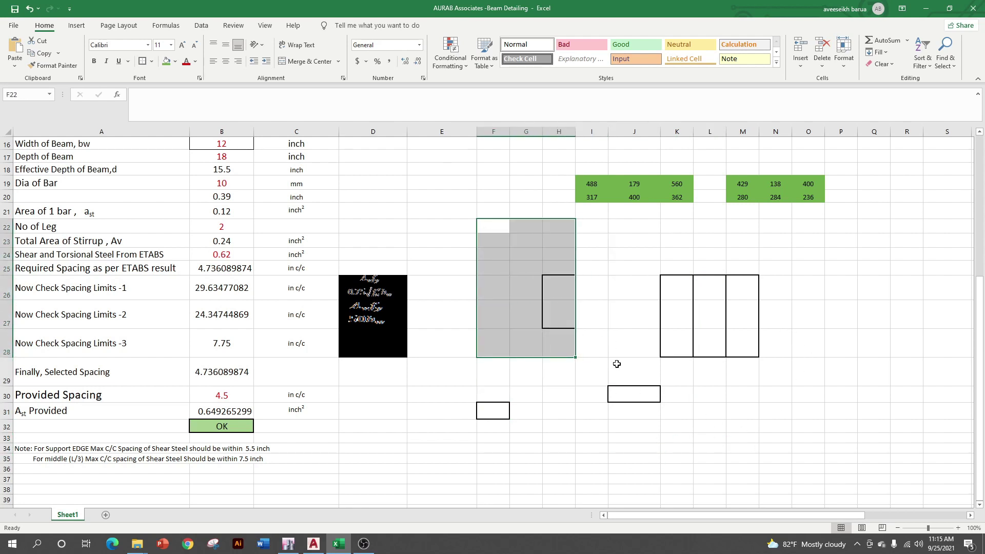
click(634, 394)
click(151, 61)
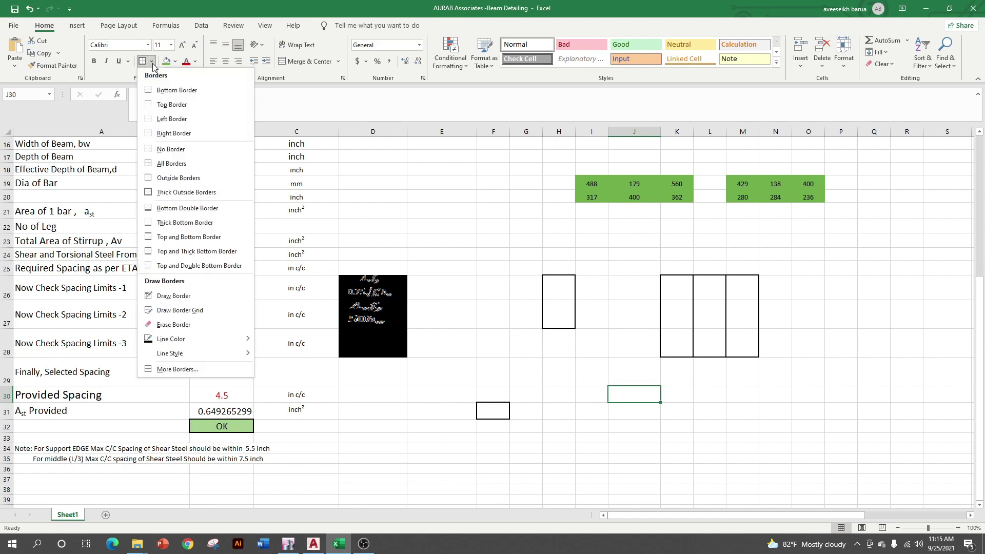
click(159, 148)
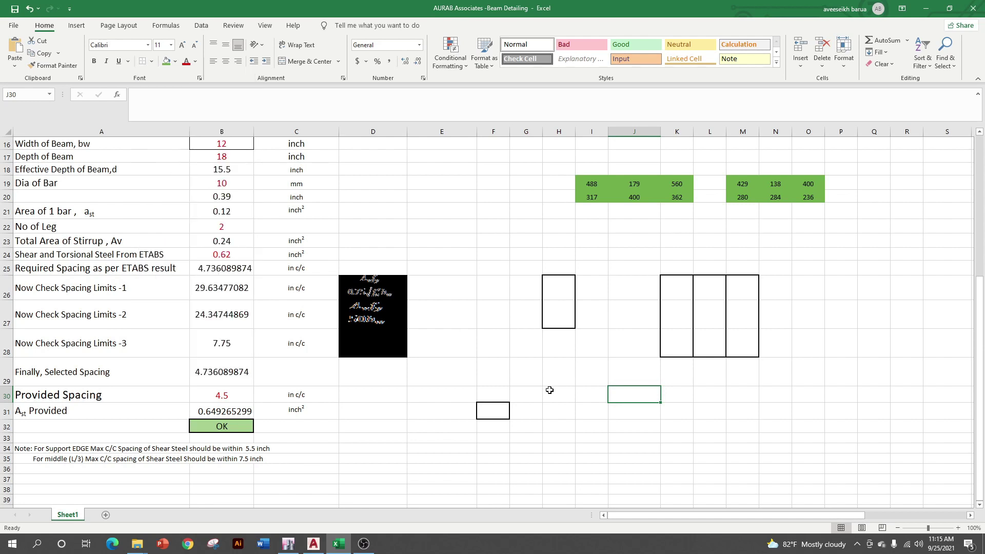
click(493, 410)
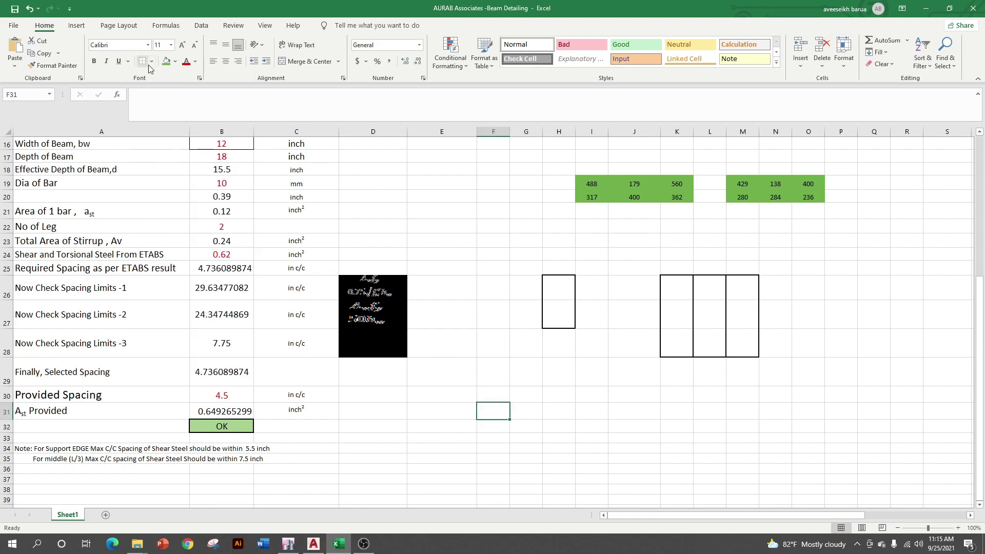
click(636, 413)
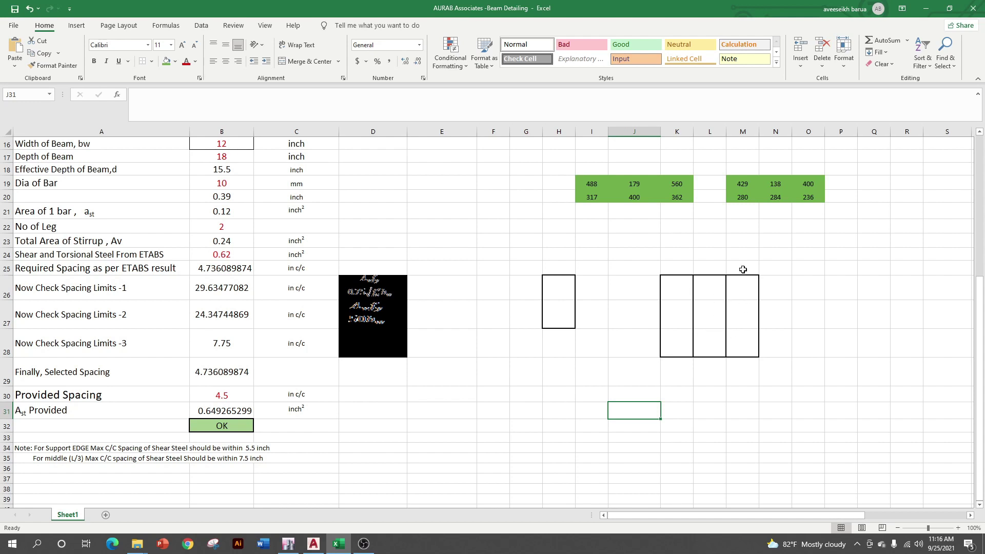
Clear the borders from cells M26:M28
drag(740, 277, 753, 353)
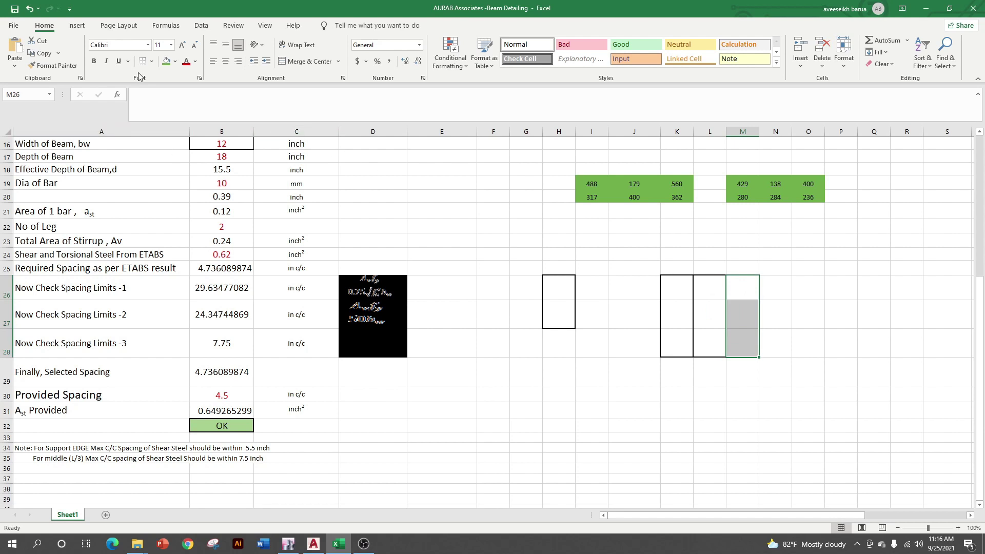
click(152, 61)
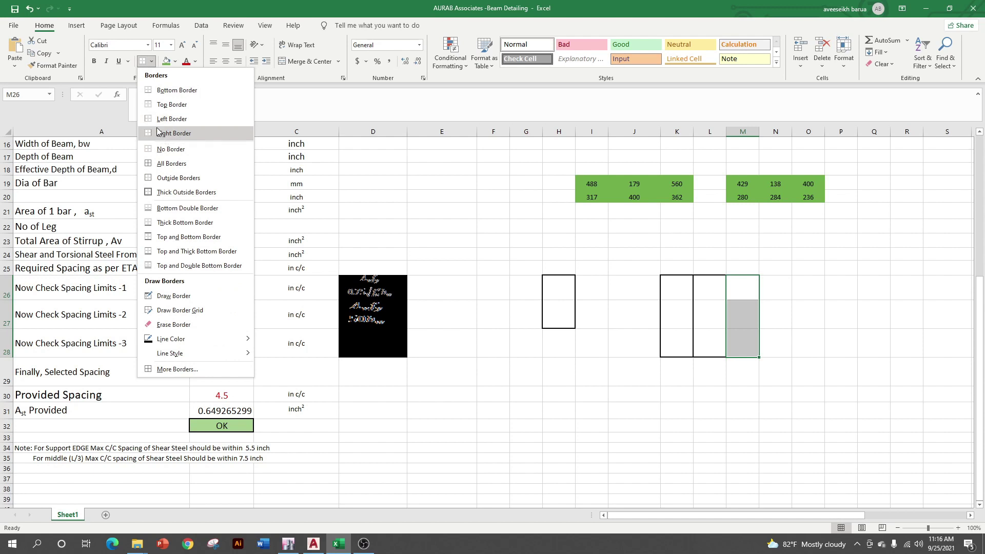
click(162, 150)
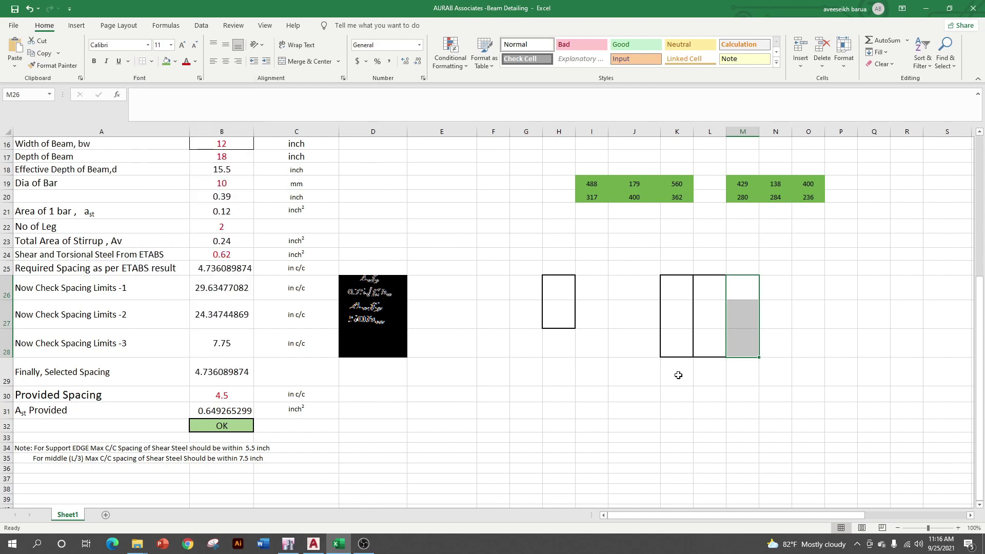
click(710, 396)
click(710, 303)
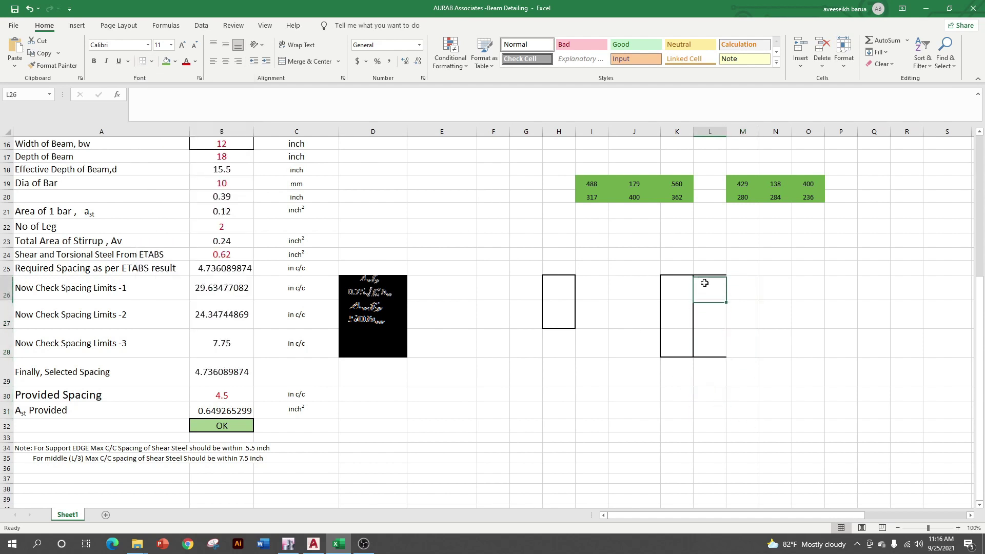
Frame cells L26:L28 with a single outside border beside the K26:K28 box
drag(704, 275, 706, 340)
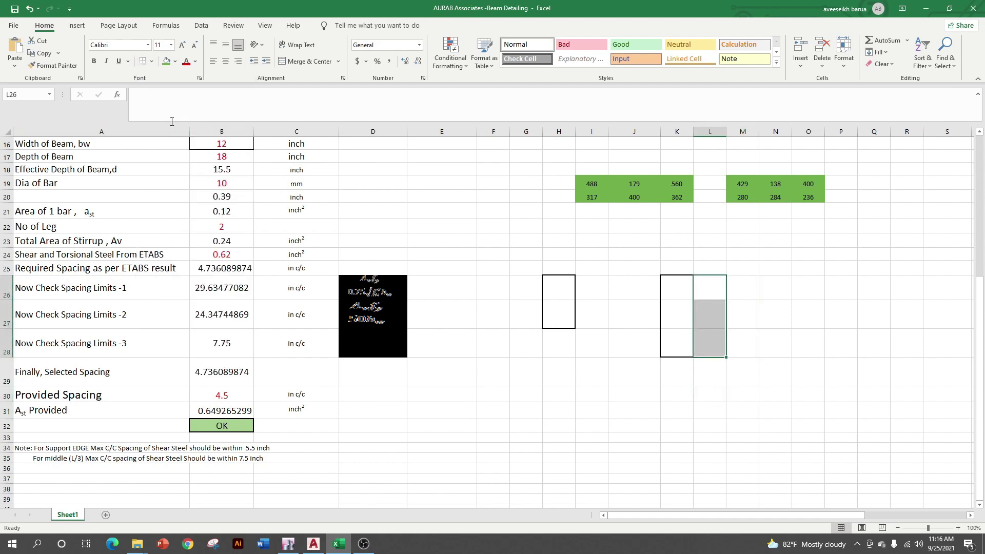
click(151, 61)
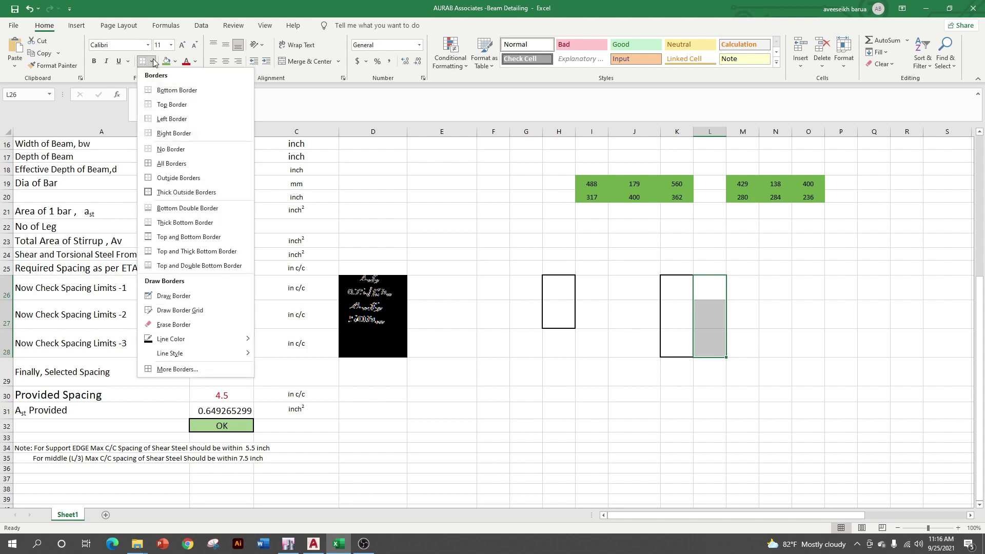
click(165, 164)
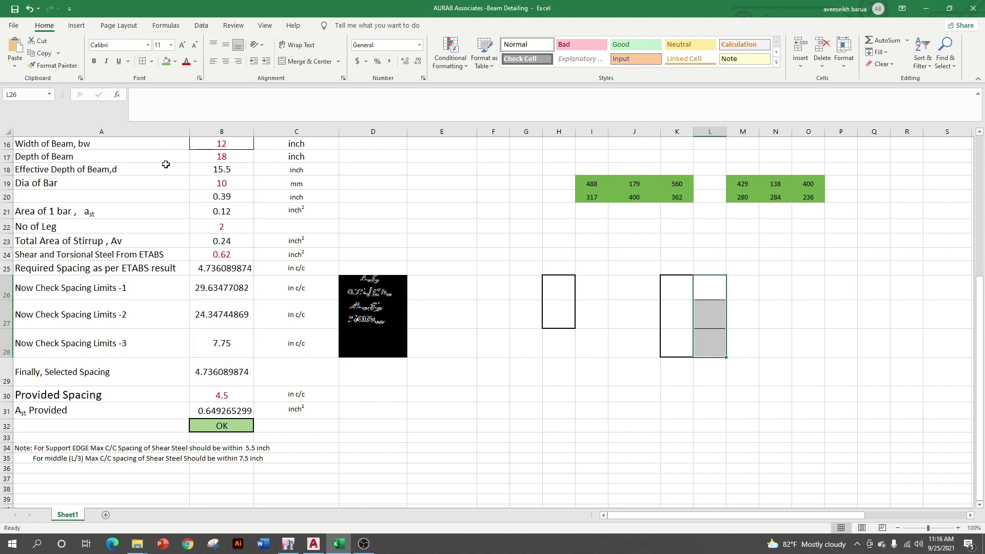
click(152, 61)
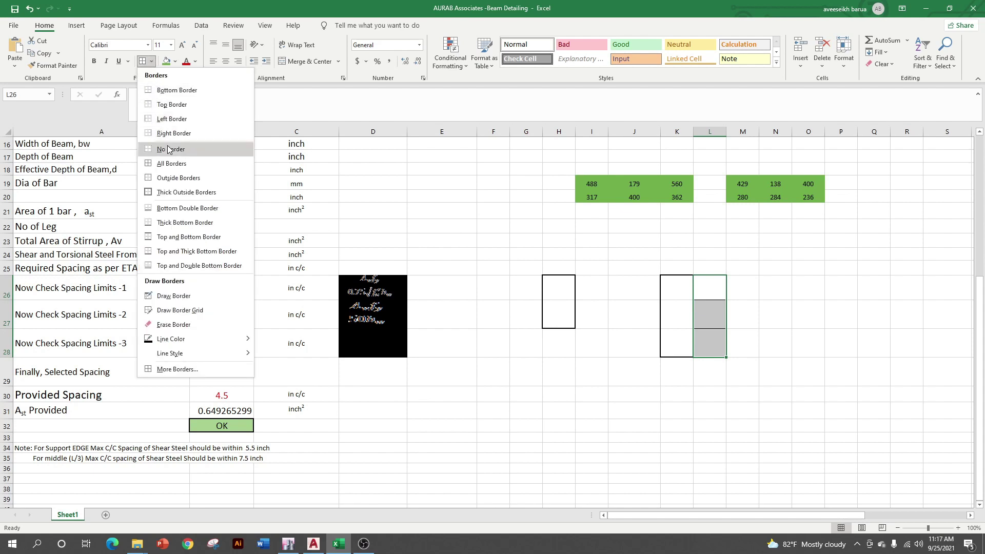
click(171, 150)
click(152, 61)
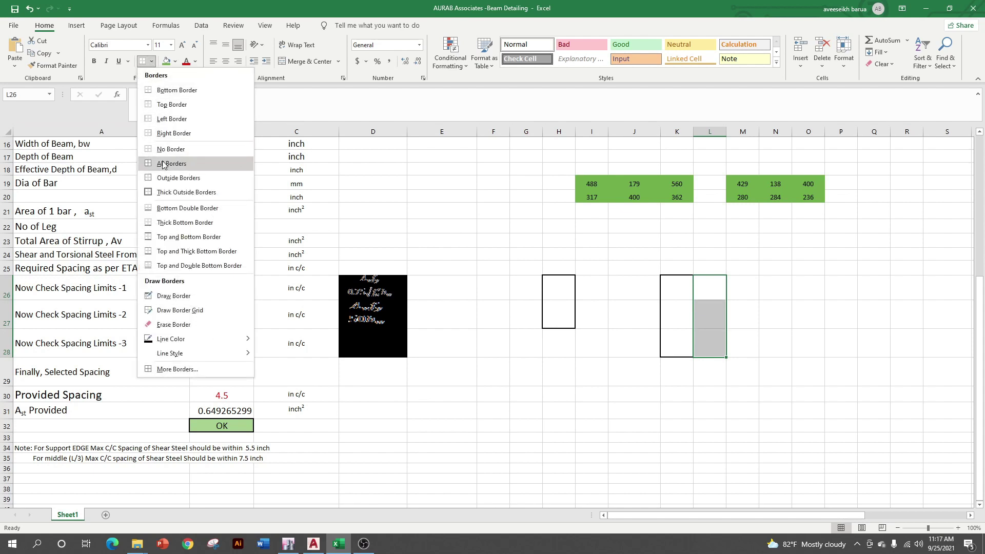
click(178, 178)
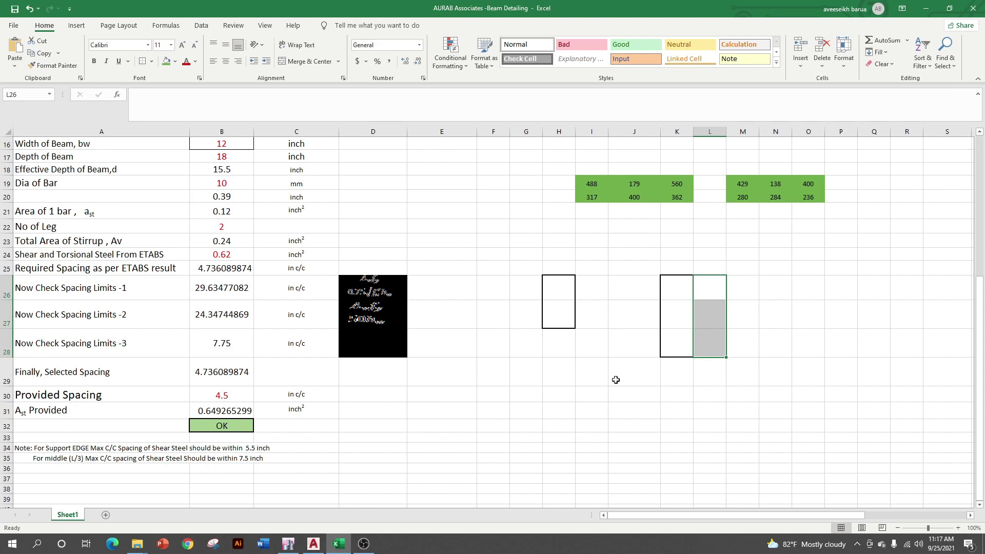
click(709, 281)
drag(708, 282, 709, 344)
click(151, 62)
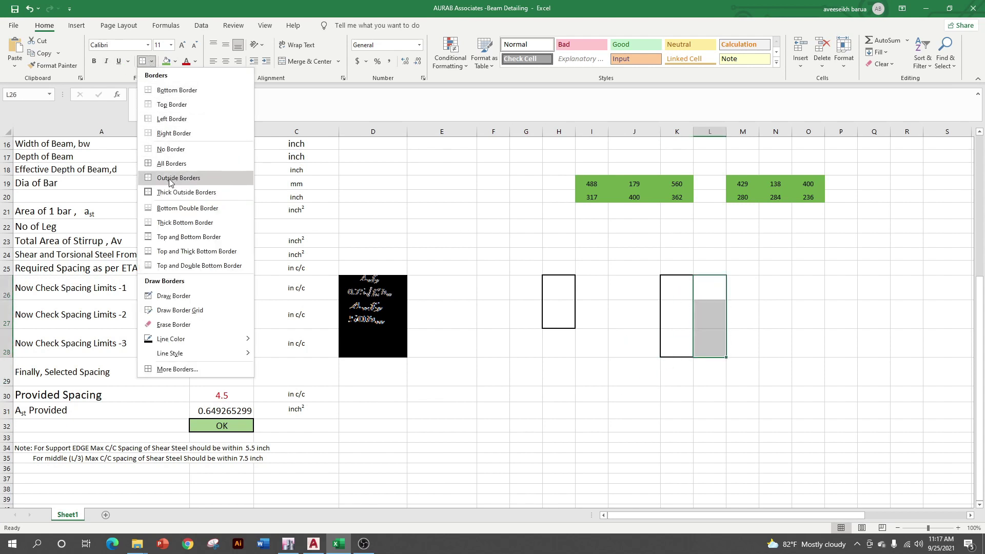
click(186, 191)
click(677, 394)
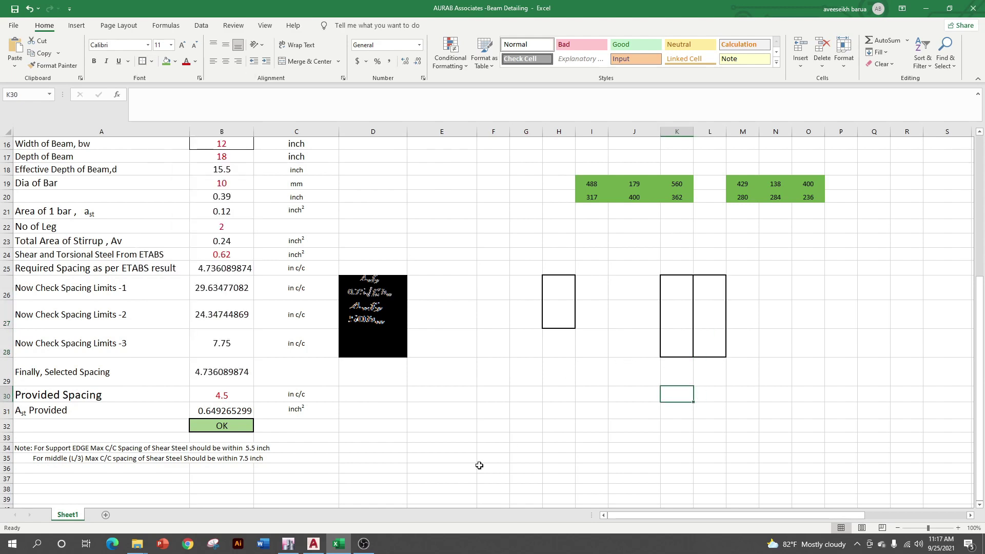
In AutoCAD, draw the beam section rectangle and a small bar circle near its top-left corner
click(313, 544)
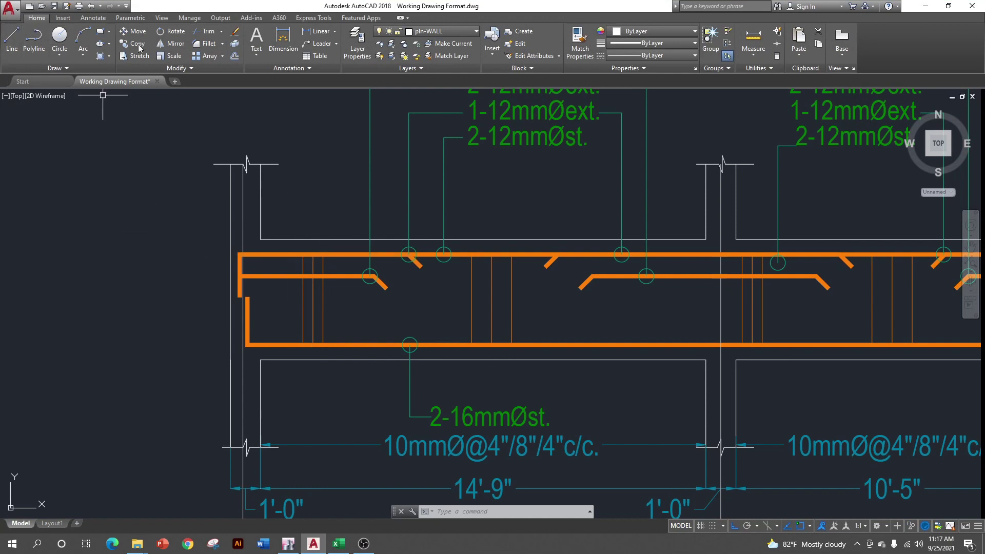
click(100, 31)
click(90, 155)
click(149, 238)
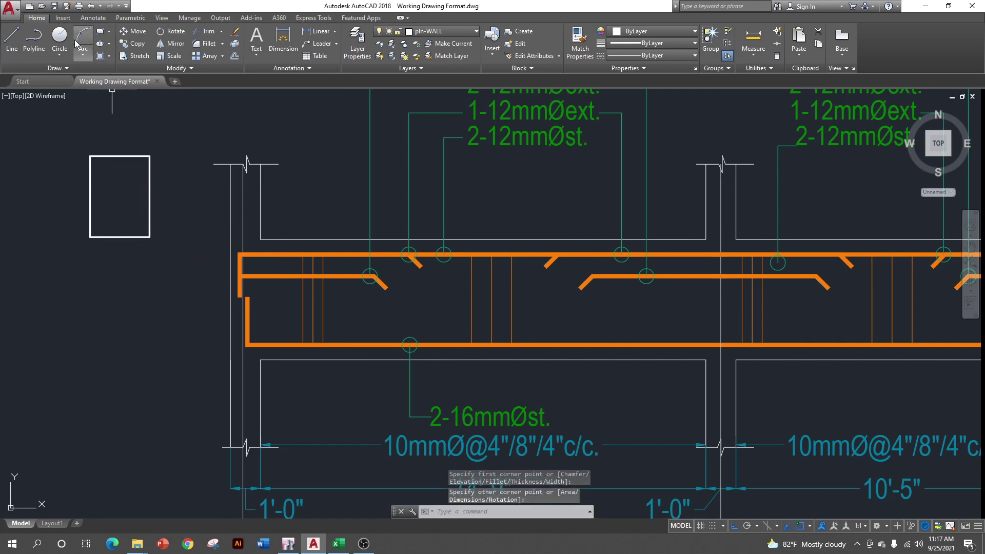
click(59, 36)
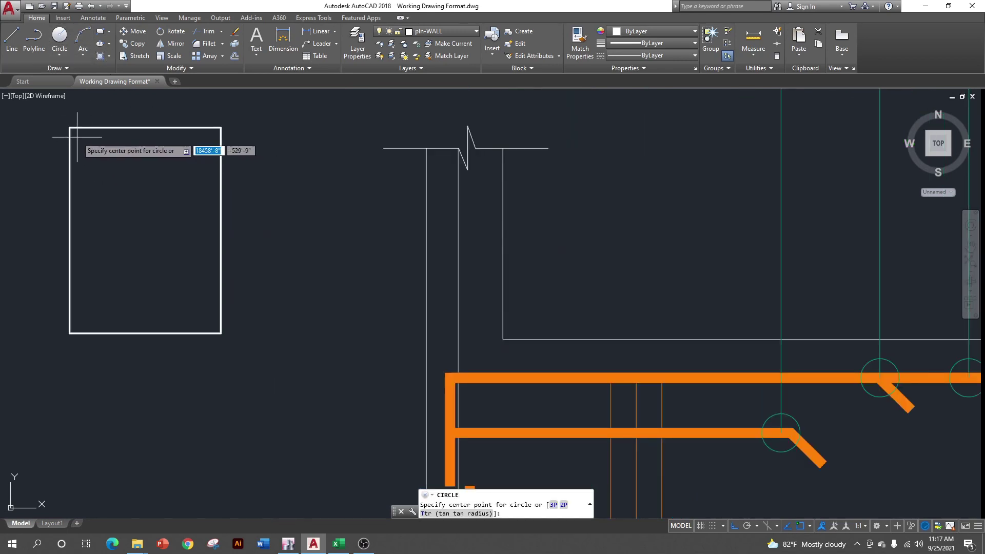
click(77, 137)
click(84, 138)
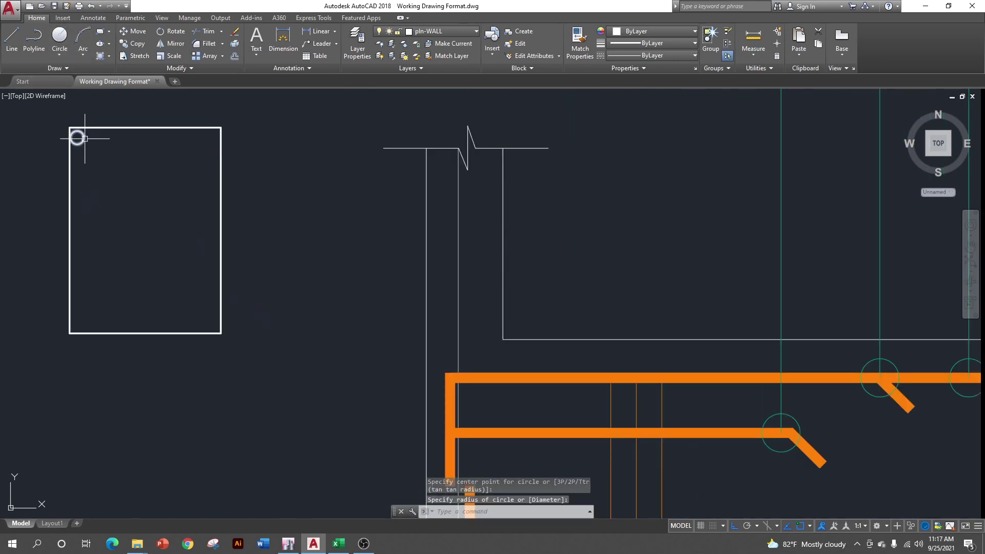
Copy the bar circle to the remaining top and bottom bar positions, three per face
click(77, 138)
text(co)
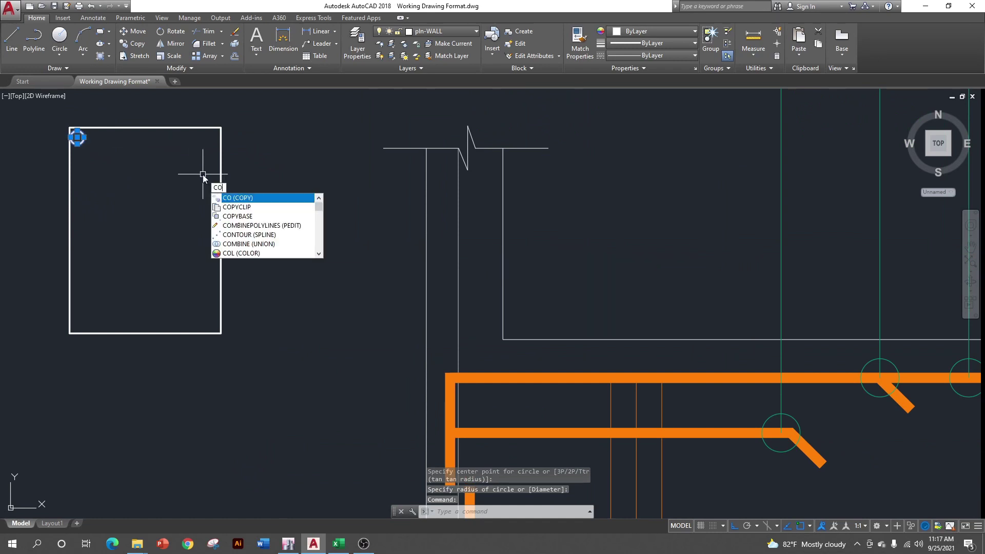
click(77, 137)
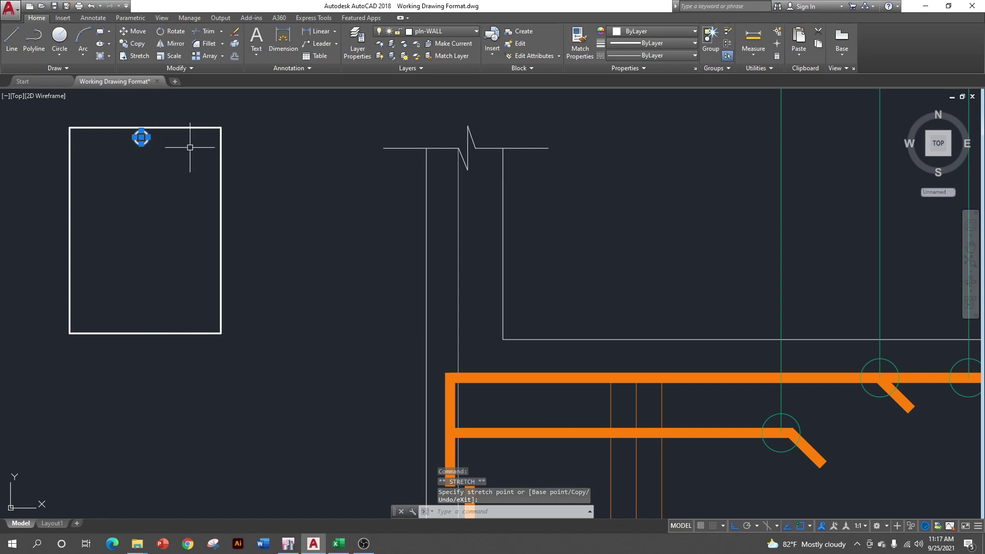
text(co)
key(Return)
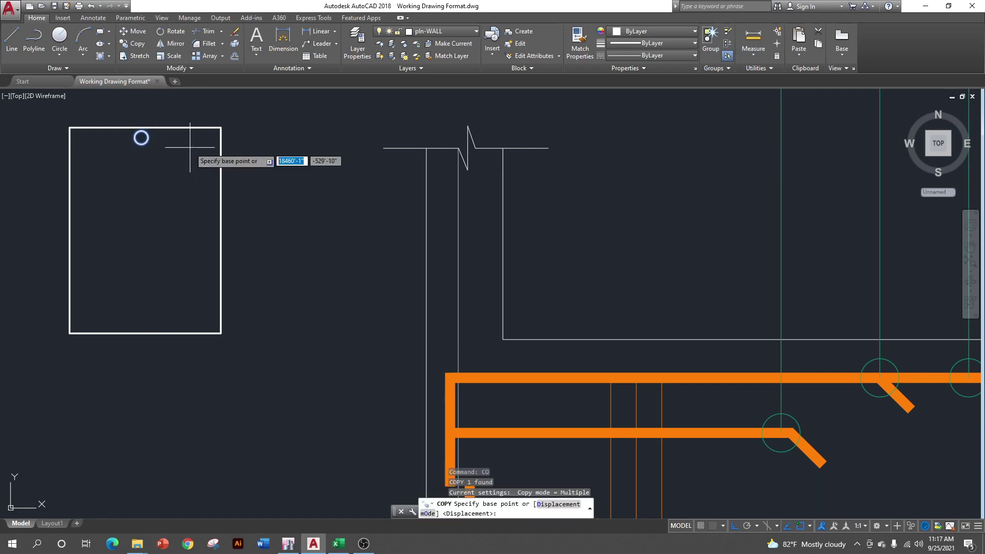
click(141, 138)
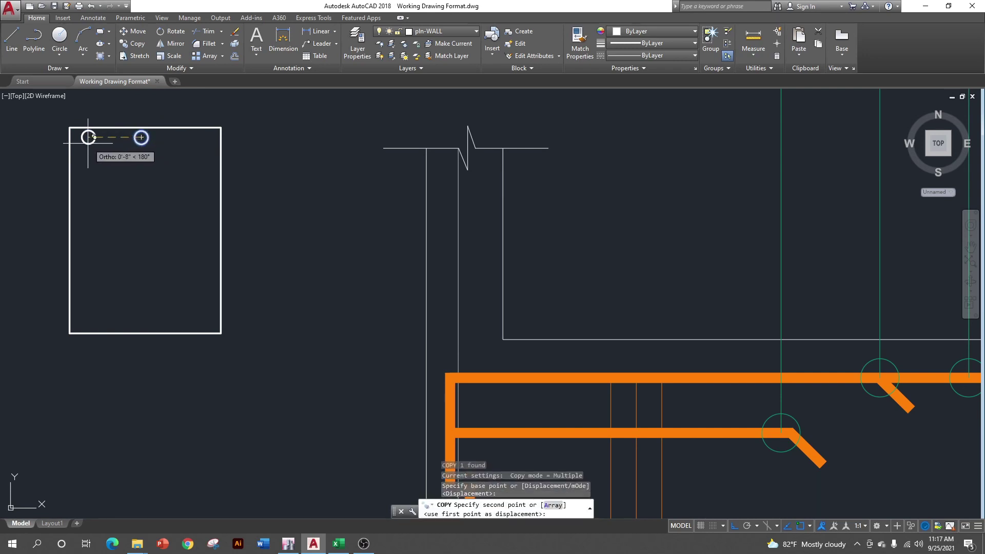
click(85, 138)
click(201, 138)
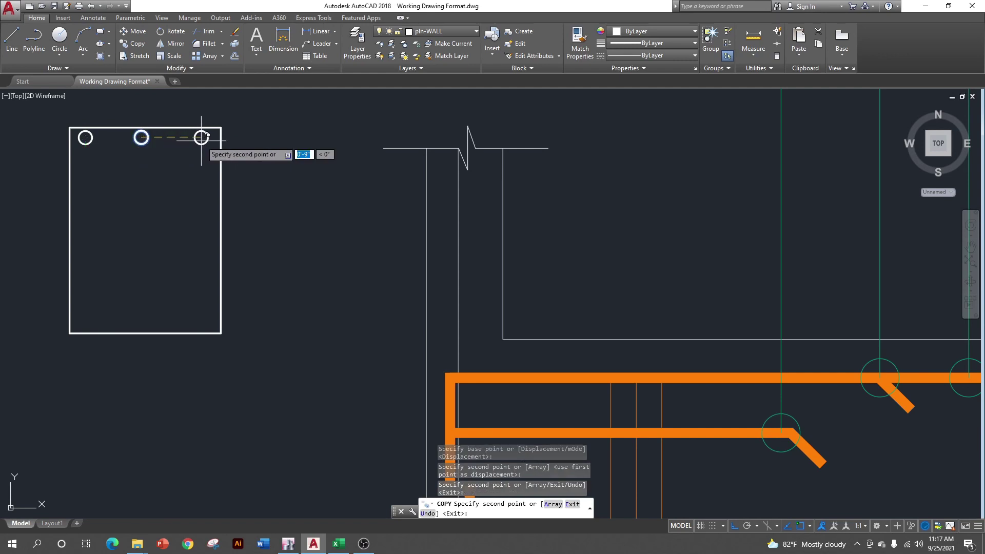
click(194, 321)
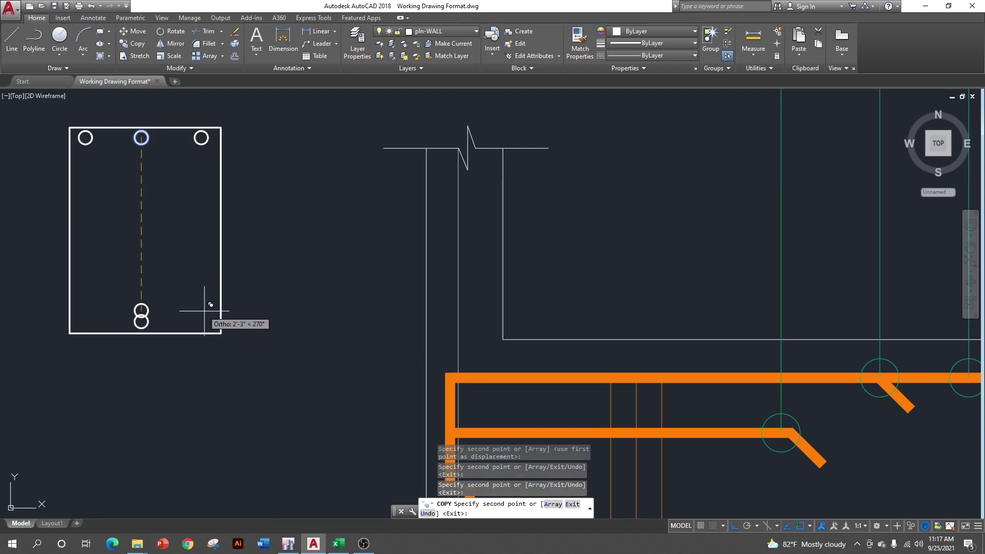
click(736, 526)
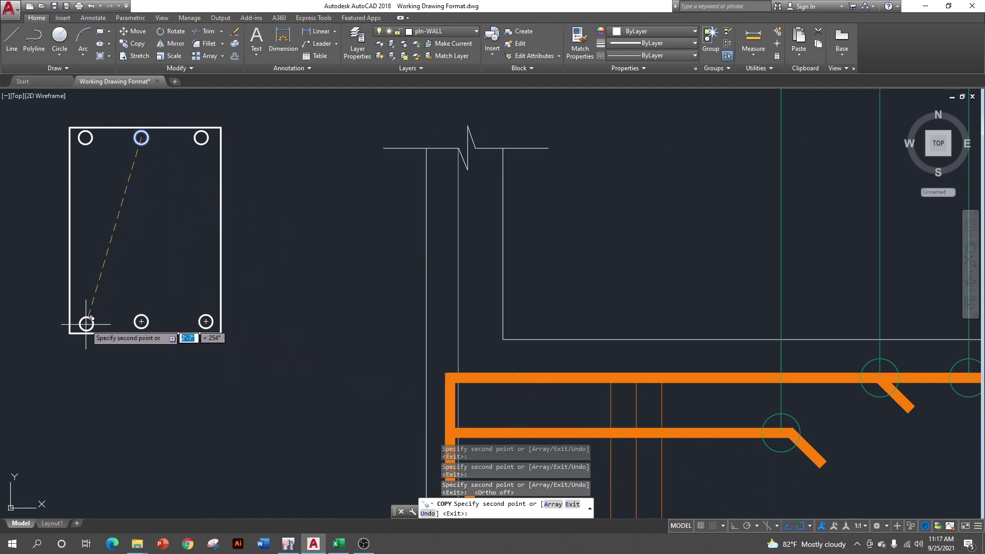
click(85, 323)
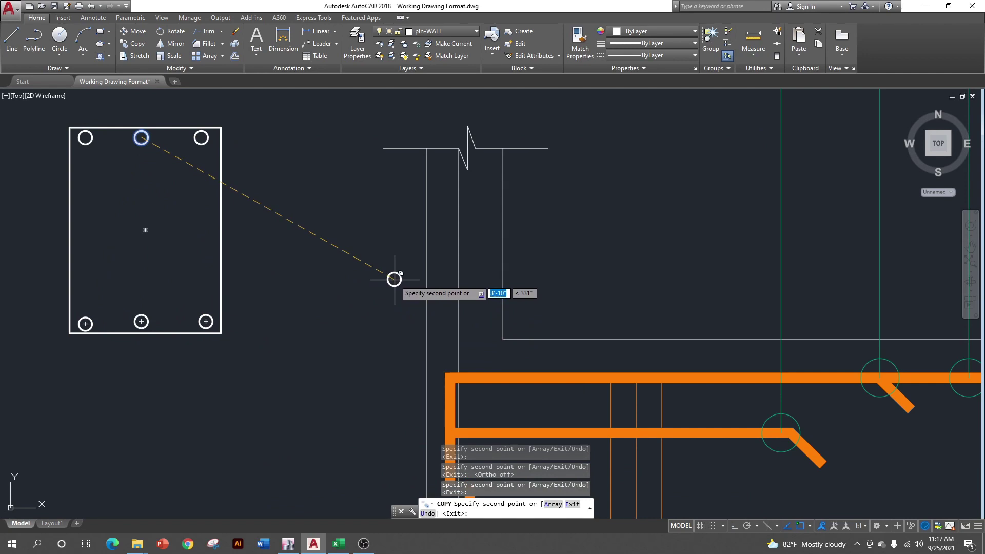
key(Escape)
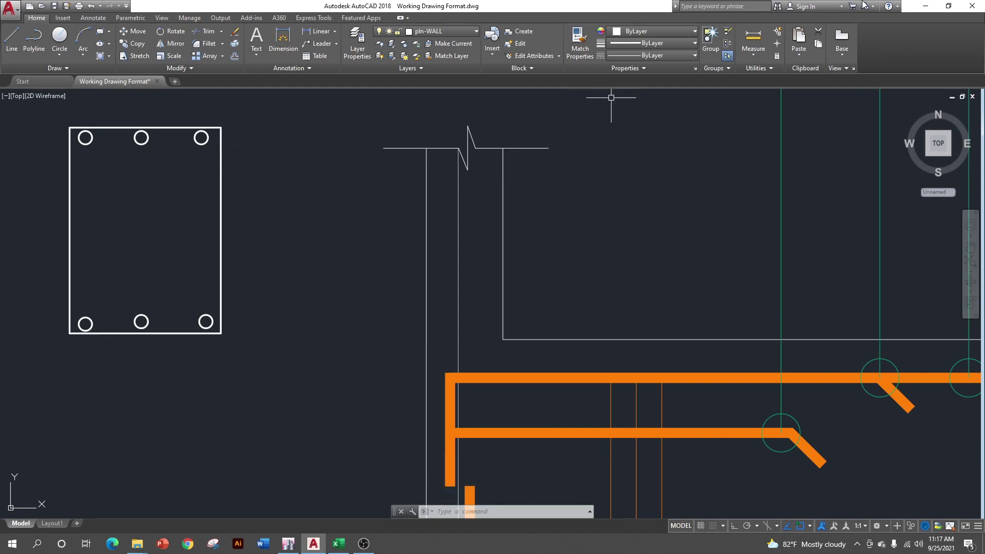
Minimize AutoCAD and the Excel calculation sheet, bringing up the ETABS Story2 plan
click(925, 5)
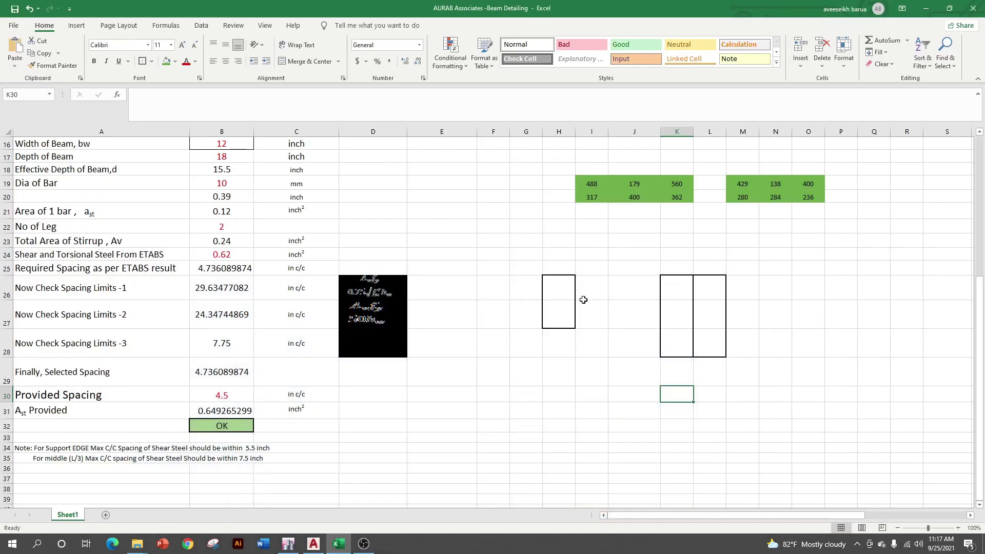
scroll(531, 361, up, 5)
scroll(511, 348, down, 4)
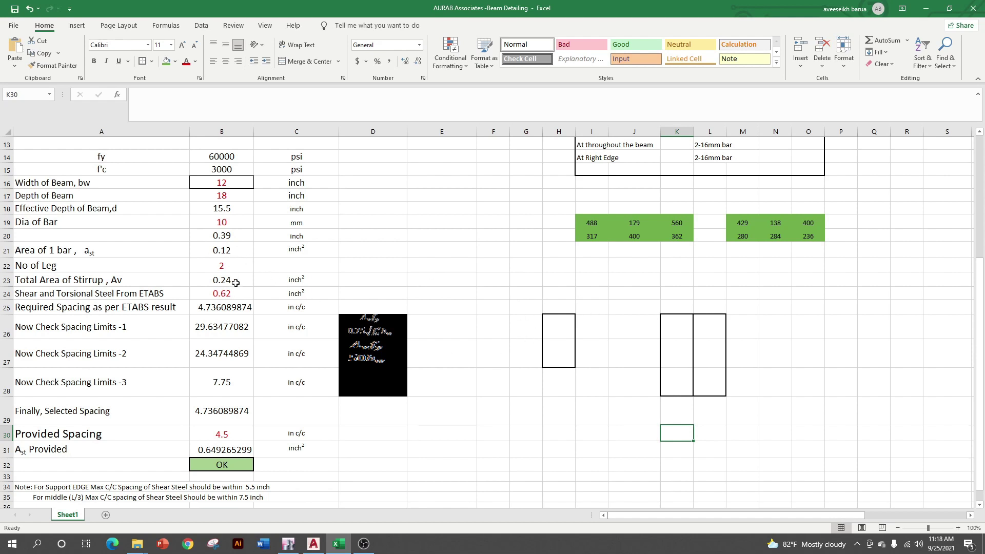
scroll(236, 283, down, 1)
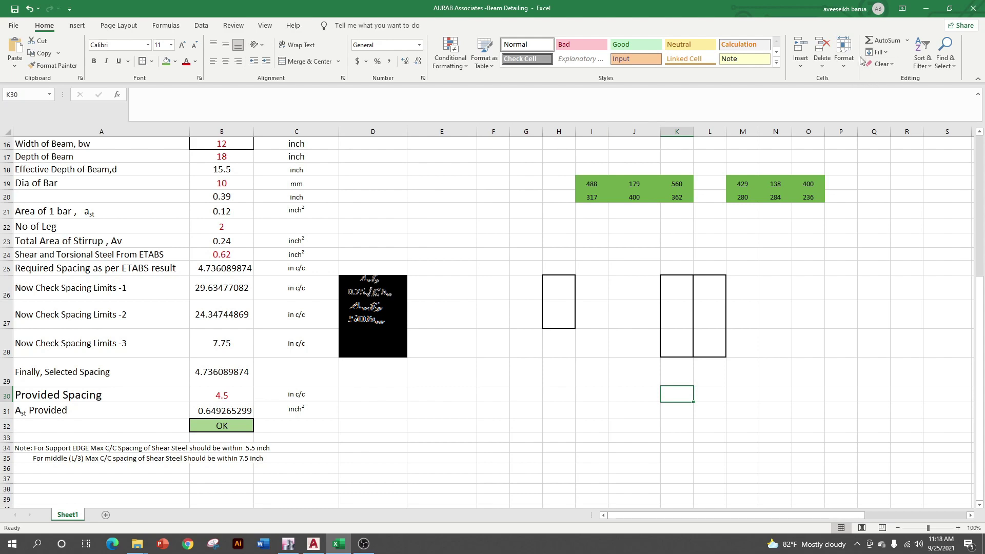
scroll(365, 355, up, 1)
scroll(364, 355, up, 5)
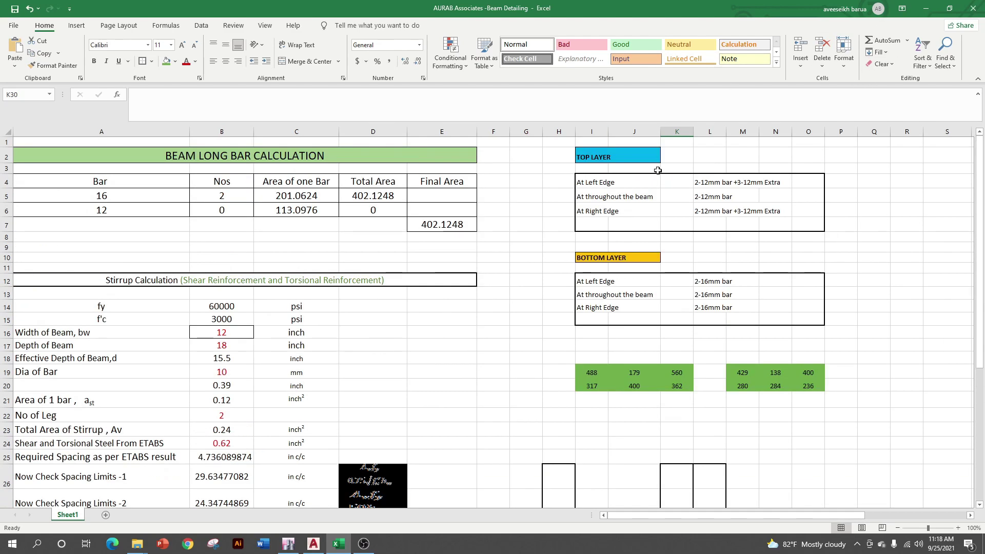
click(926, 8)
click(288, 544)
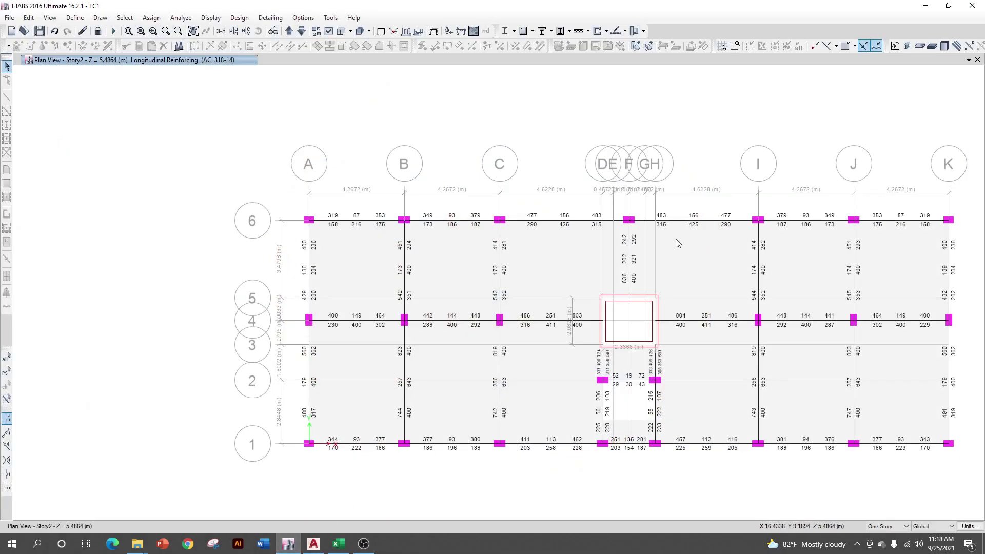
Display concrete frame Shear Reinforcing design results on the Story2 plan
drag(725, 252, 598, 221)
scroll(598, 220, up, 3)
scroll(597, 220, down, 3)
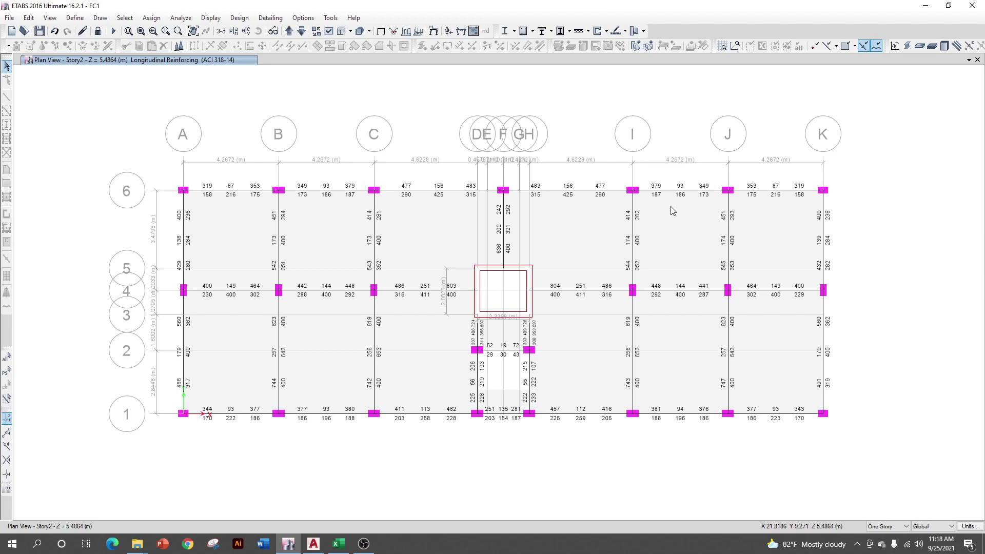
click(239, 21)
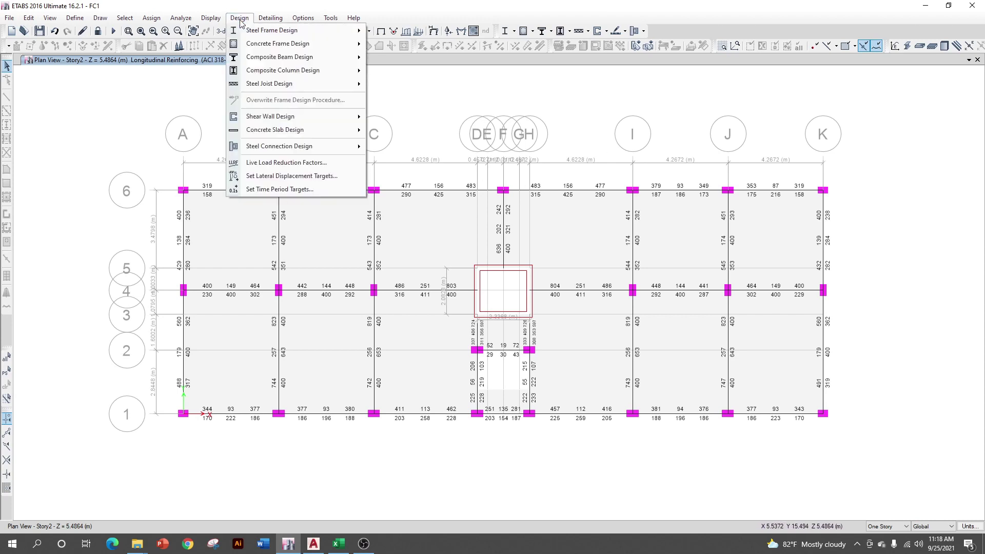
mouse_move(278, 43)
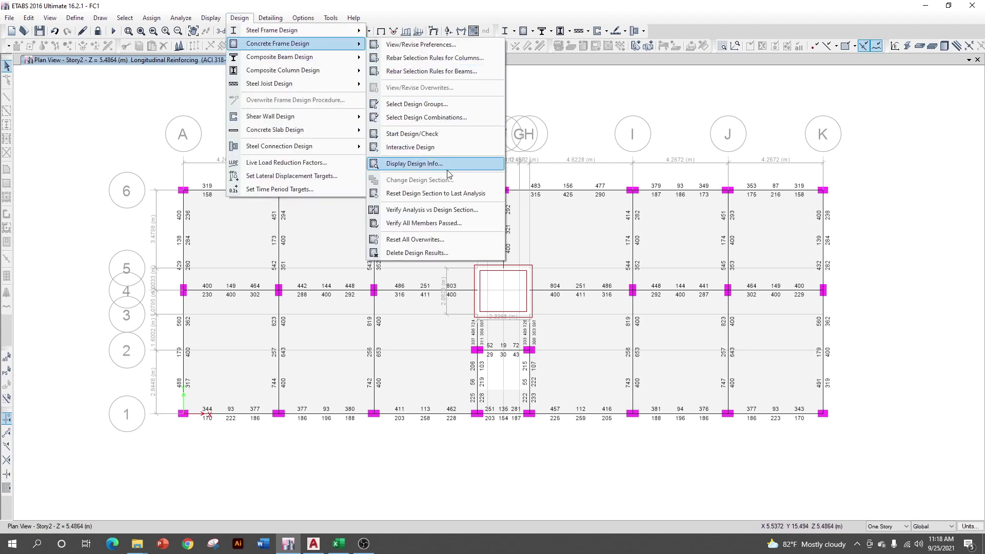
click(445, 165)
drag(433, 135, 743, 139)
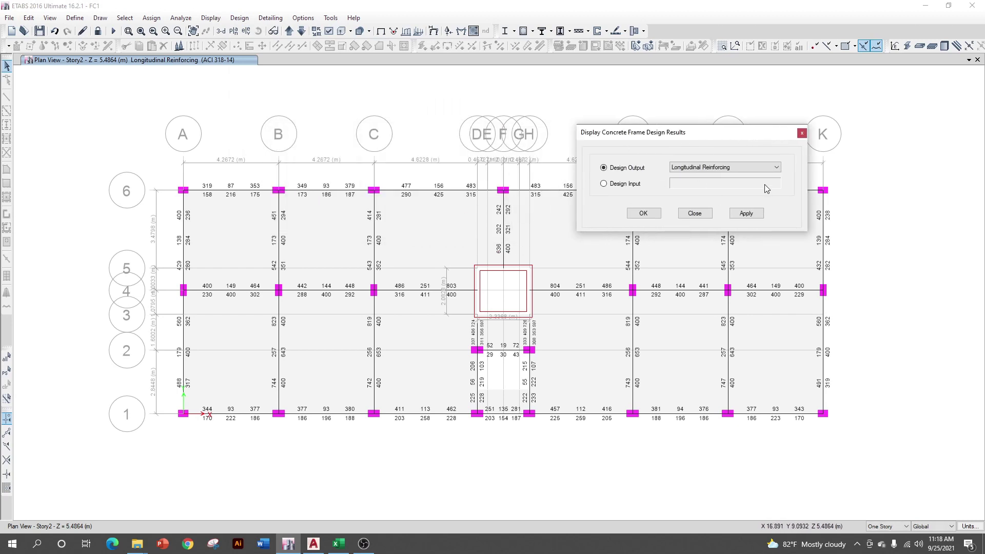
click(776, 168)
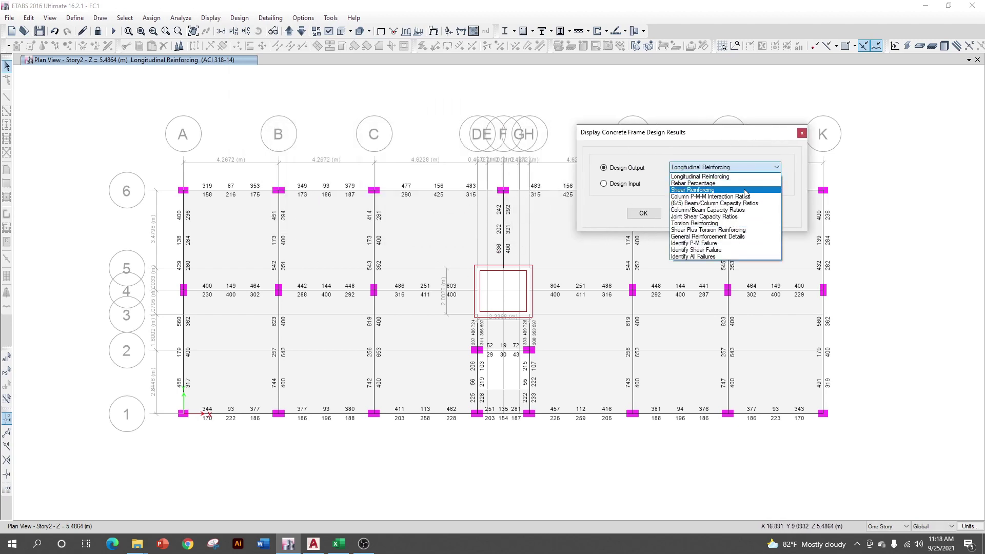
click(748, 191)
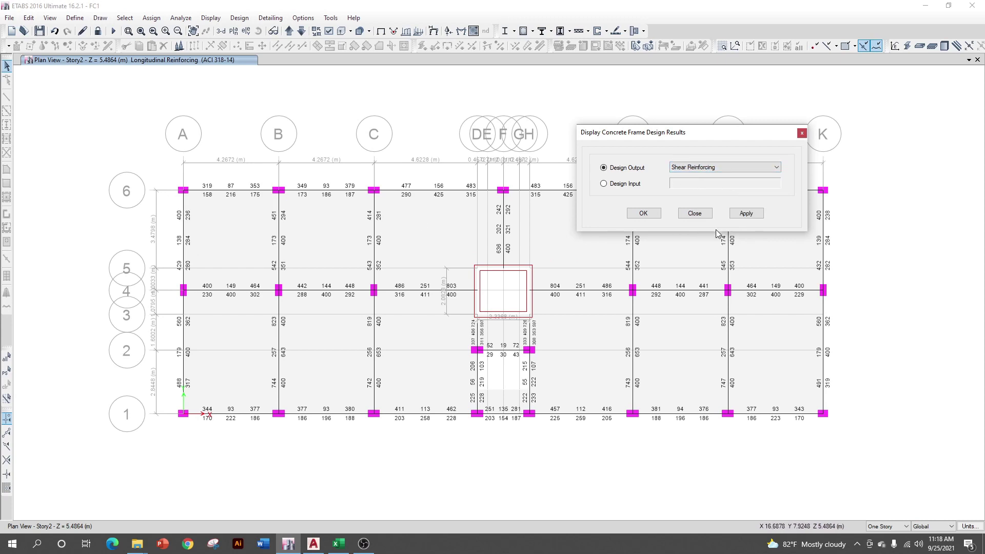
click(746, 214)
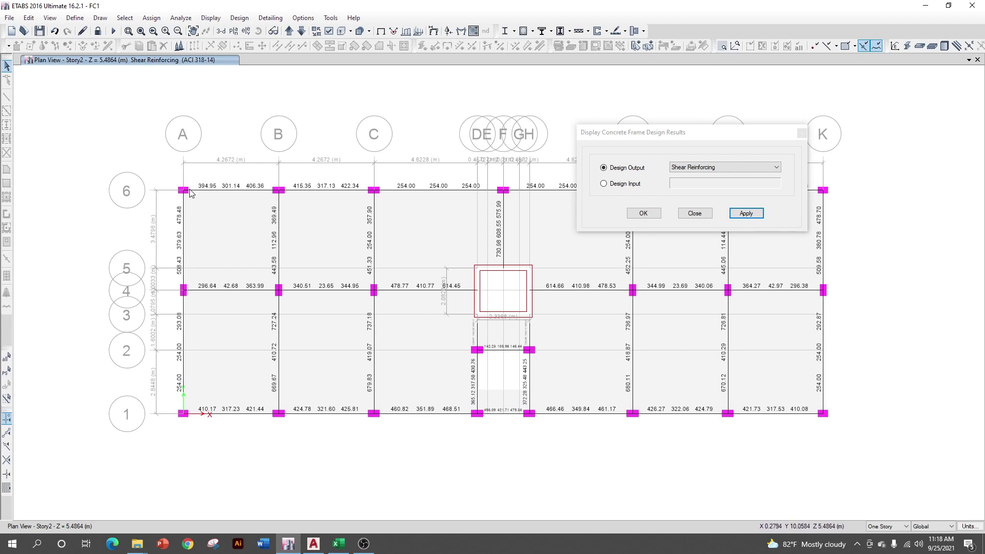
click(776, 168)
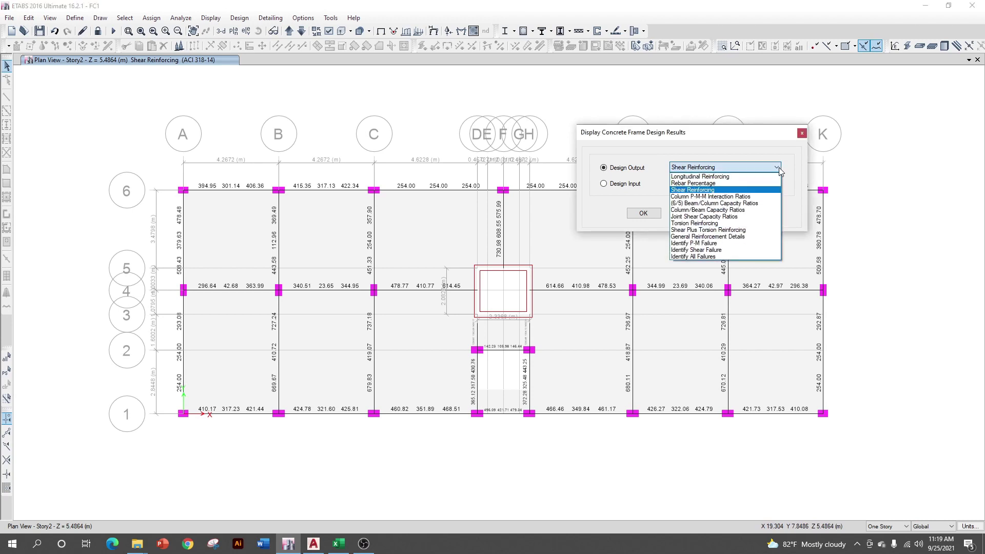
Show Shear Plus Torsion Reinforcing (Av/s+2*At/s) values on the Story2 beams
click(728, 230)
scroll(243, 380, up, 3)
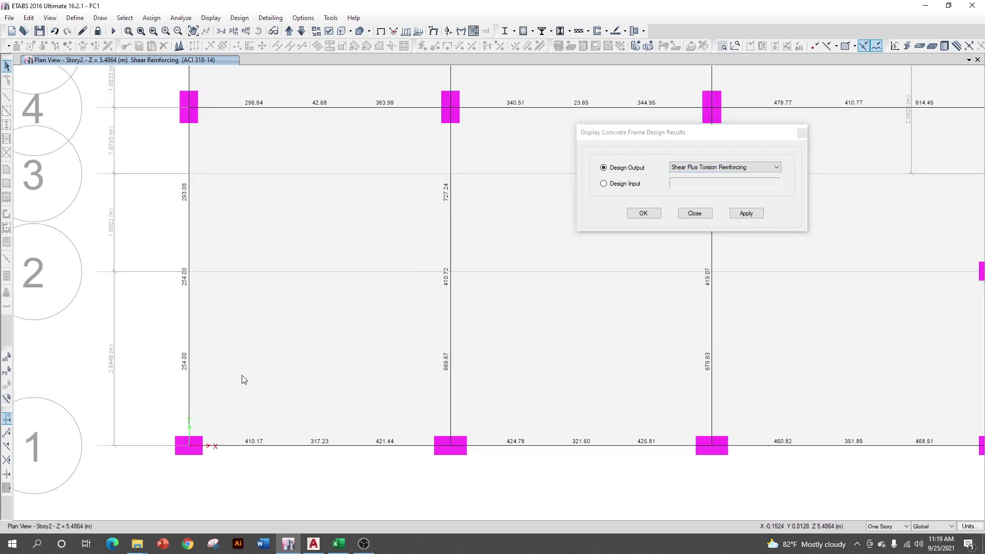
drag(243, 379, 310, 307)
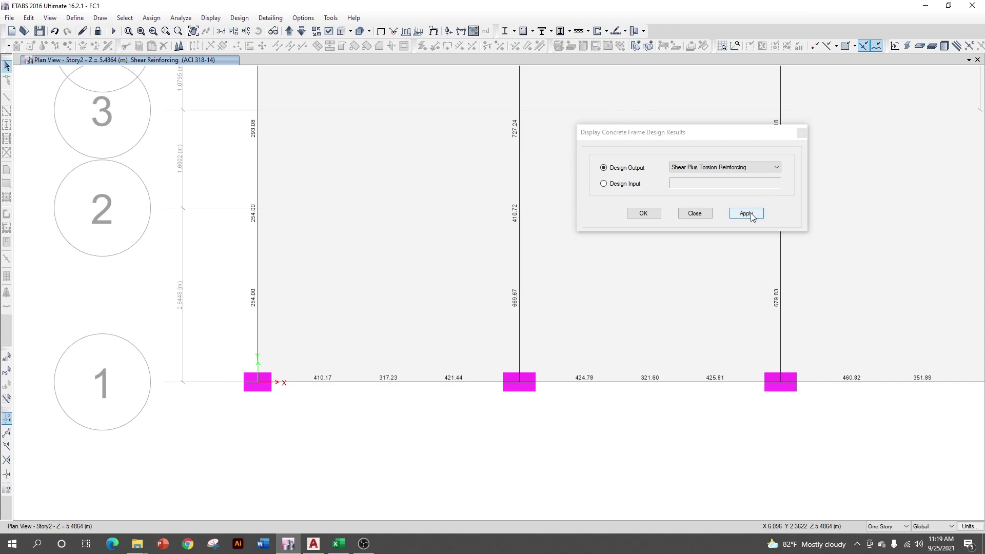
click(751, 215)
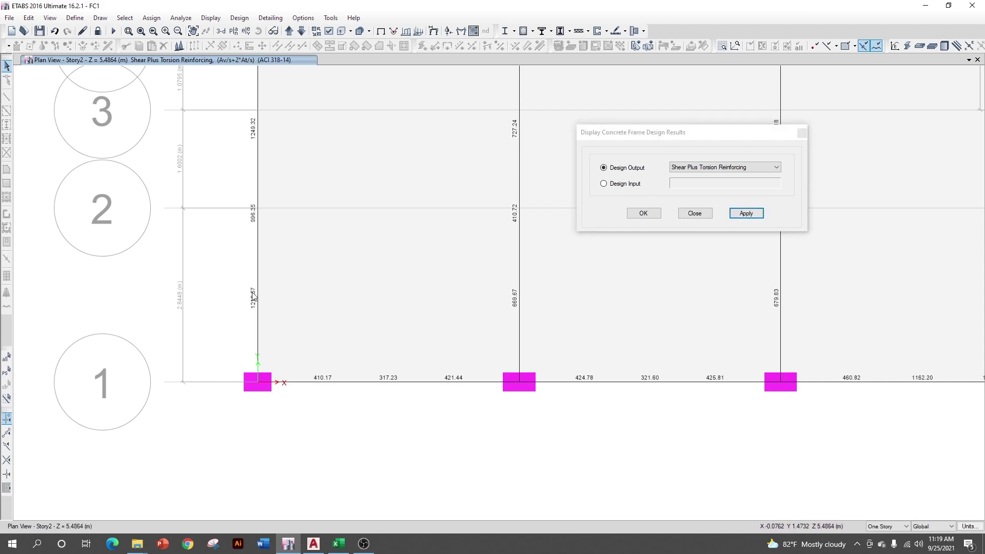
scroll(303, 362, down, 3)
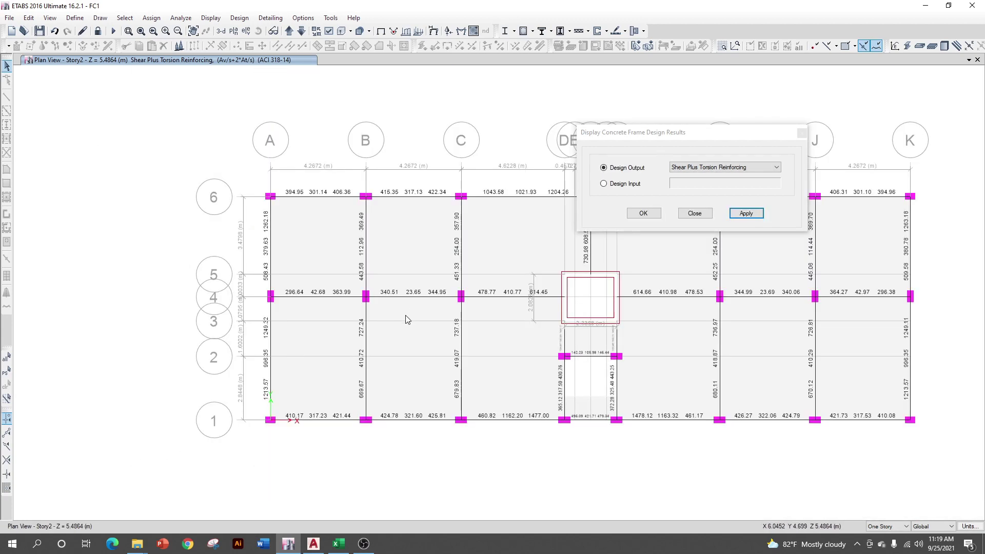
Toggle to Shear Reinforcing and back to Shear Plus Torsion to refresh, then check units
click(775, 167)
click(705, 190)
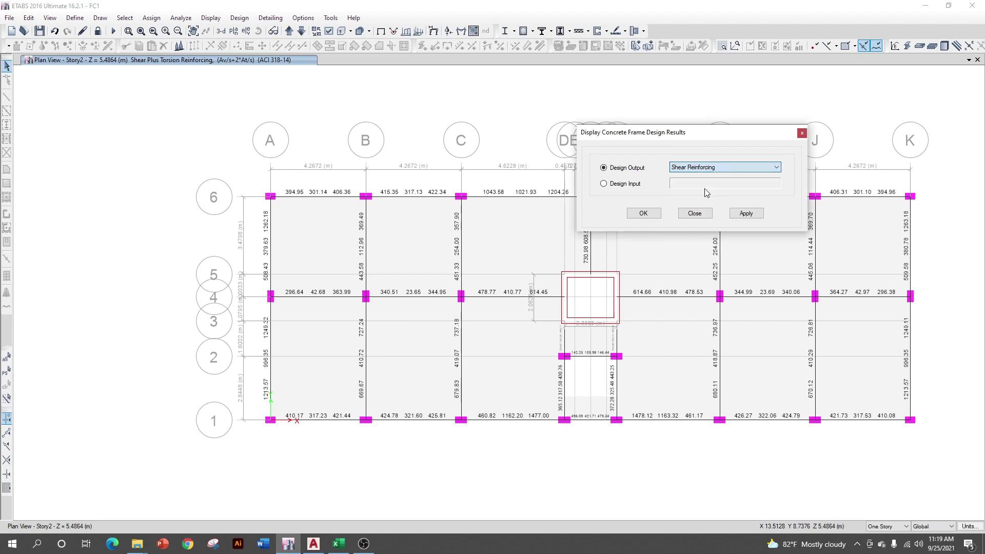
click(776, 167)
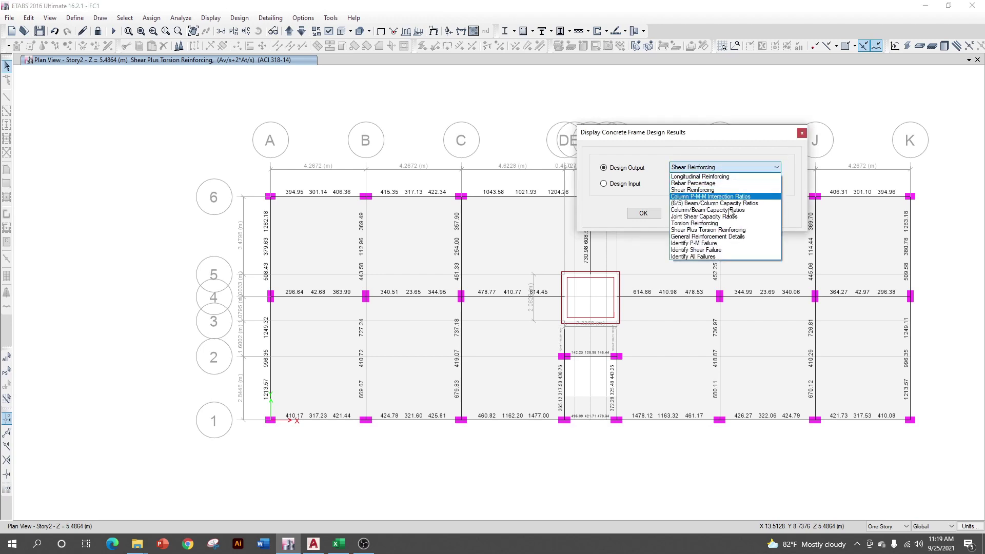
click(707, 229)
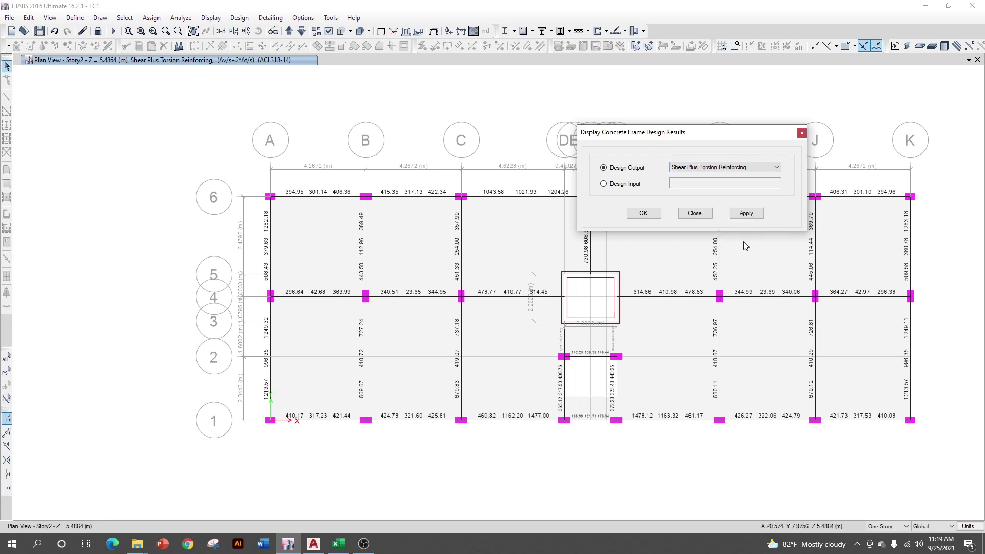
click(746, 213)
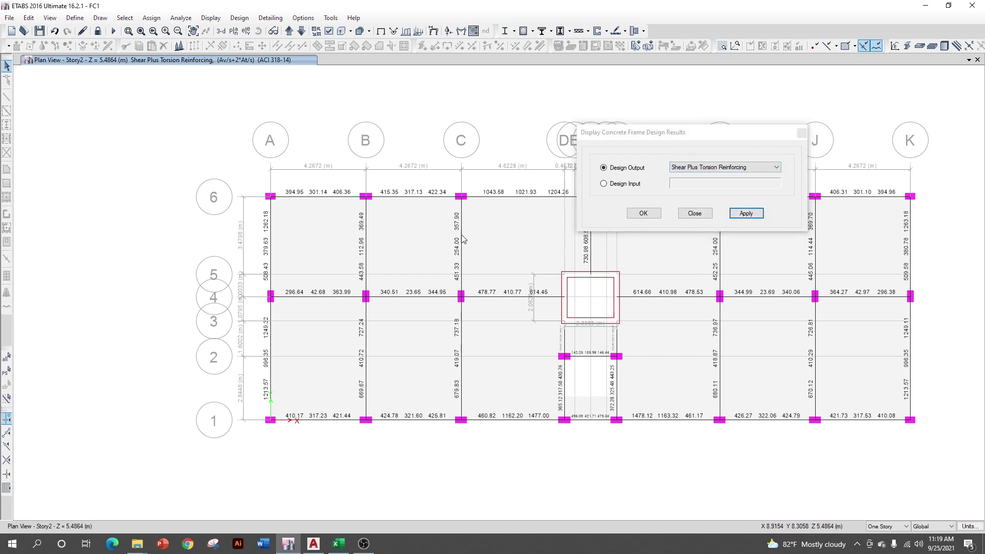
click(746, 213)
scroll(308, 175, up, 5)
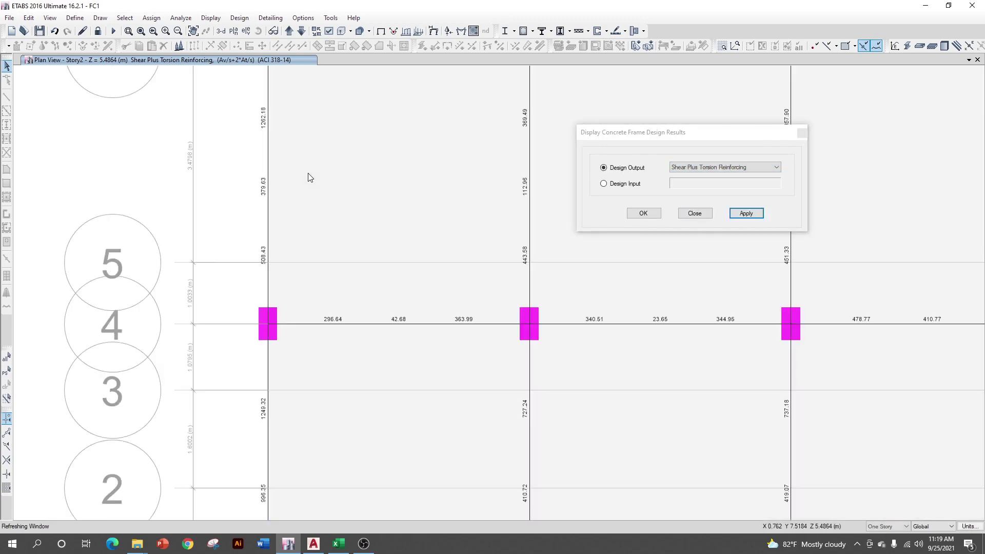
scroll(315, 187, down, 5)
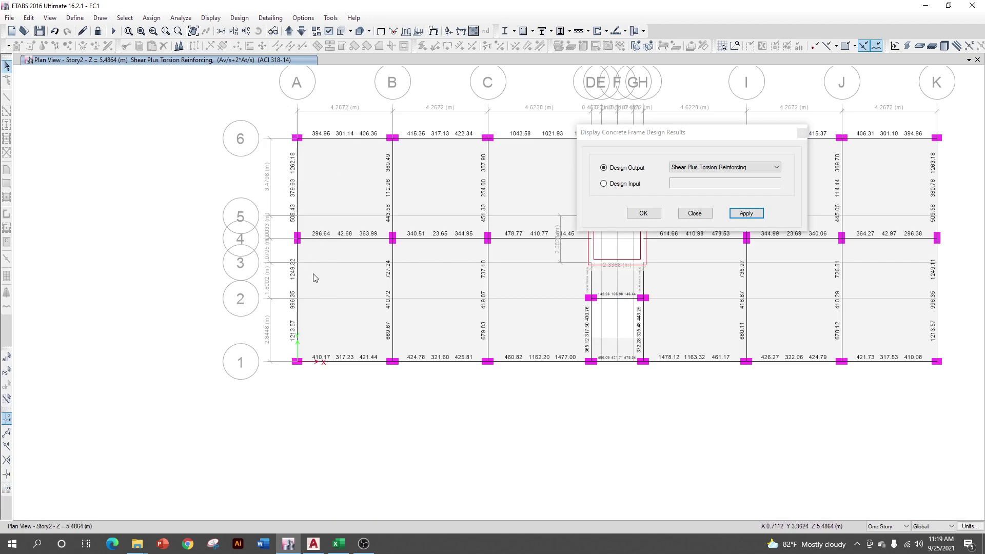
click(971, 526)
click(974, 528)
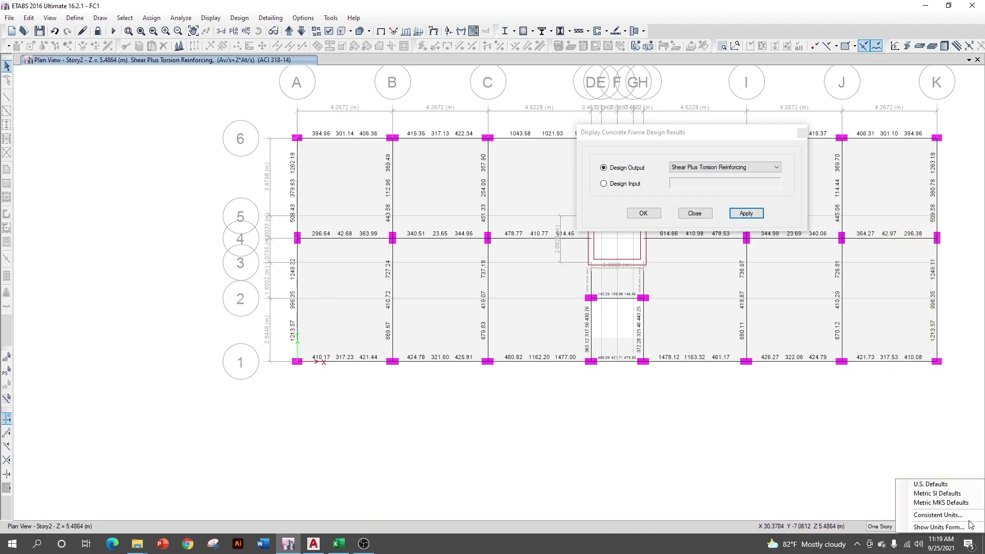
Switch ETABS to U.S. Defaults units, review grid A beams rows 2–6, then return to Excel
click(941, 484)
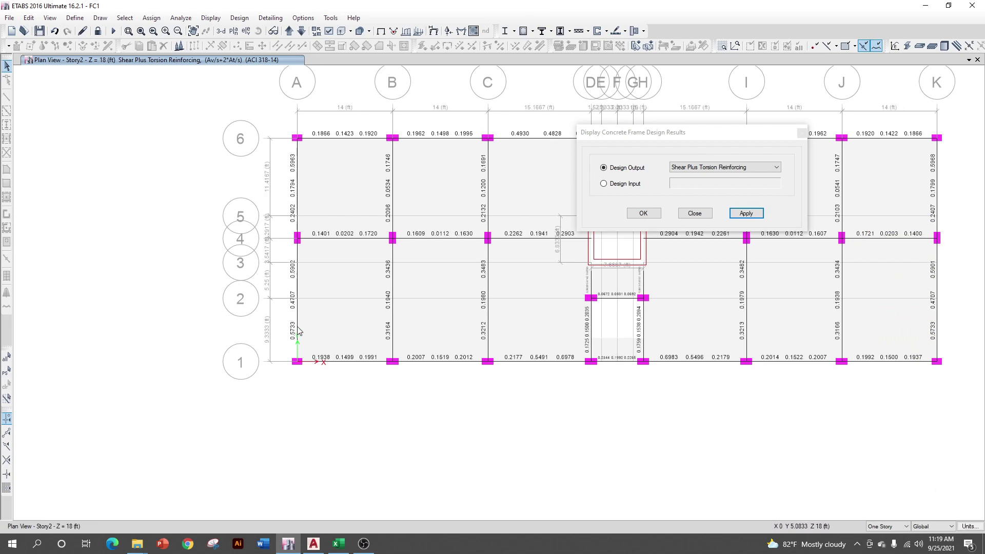
scroll(299, 331, up, 3)
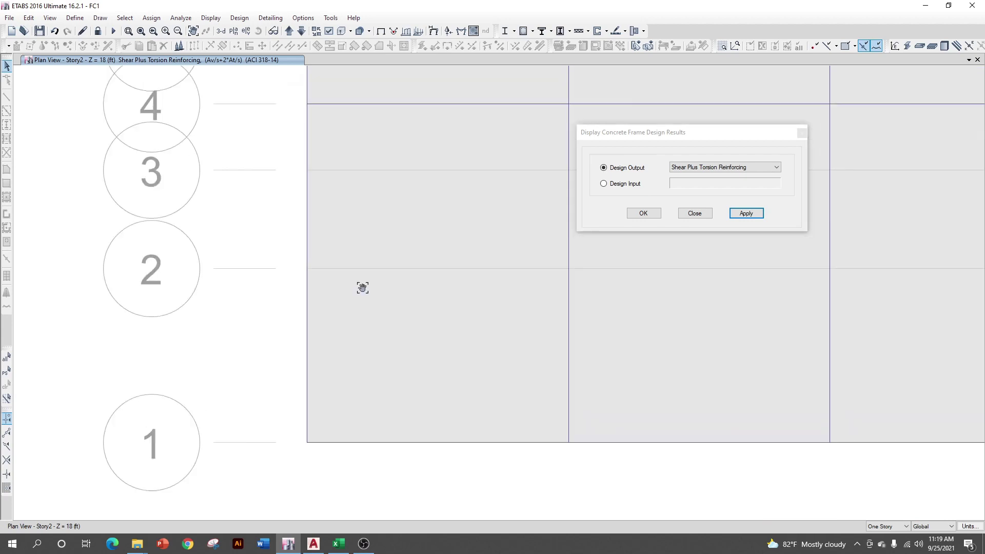
drag(337, 227, 352, 400)
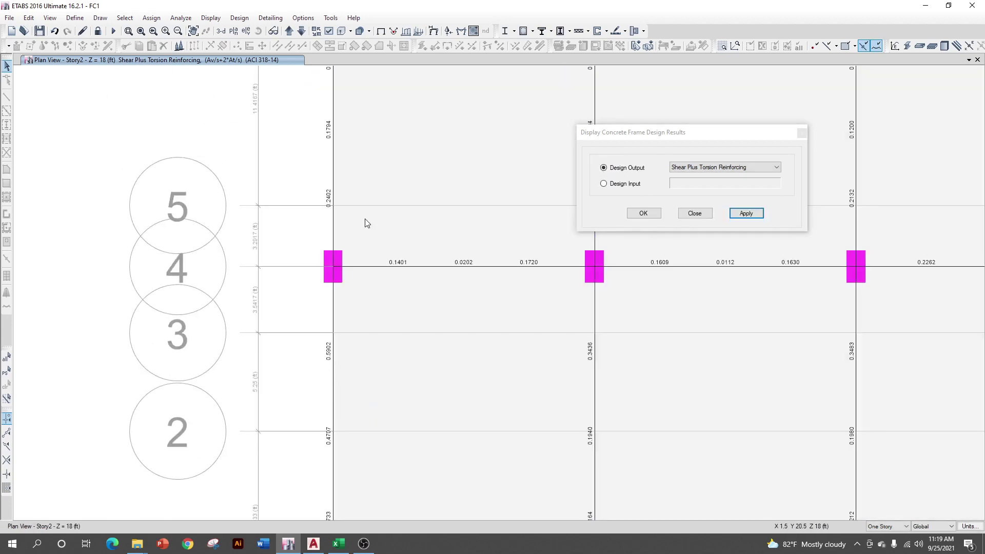
drag(367, 222, 341, 326)
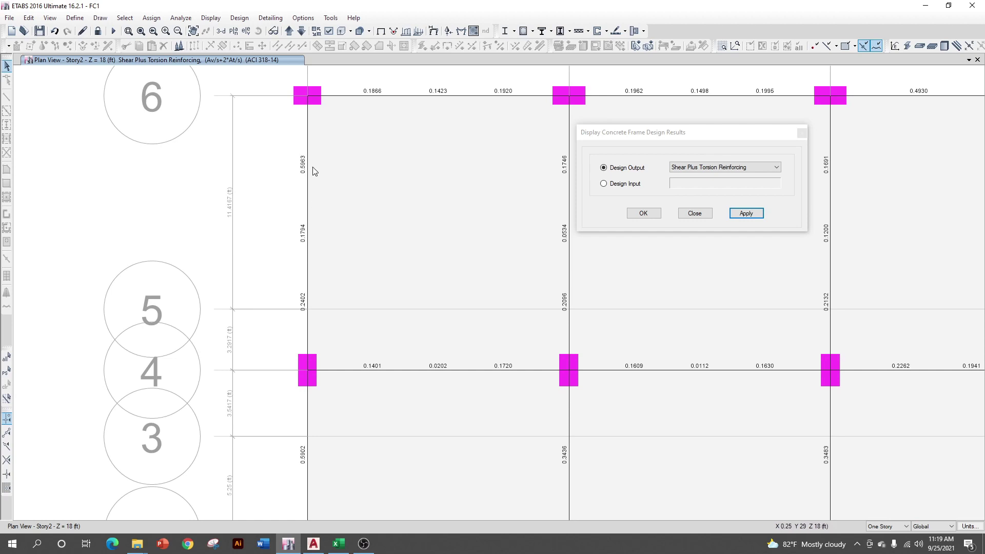
scroll(314, 171, down, 5)
scroll(322, 213, up, 3)
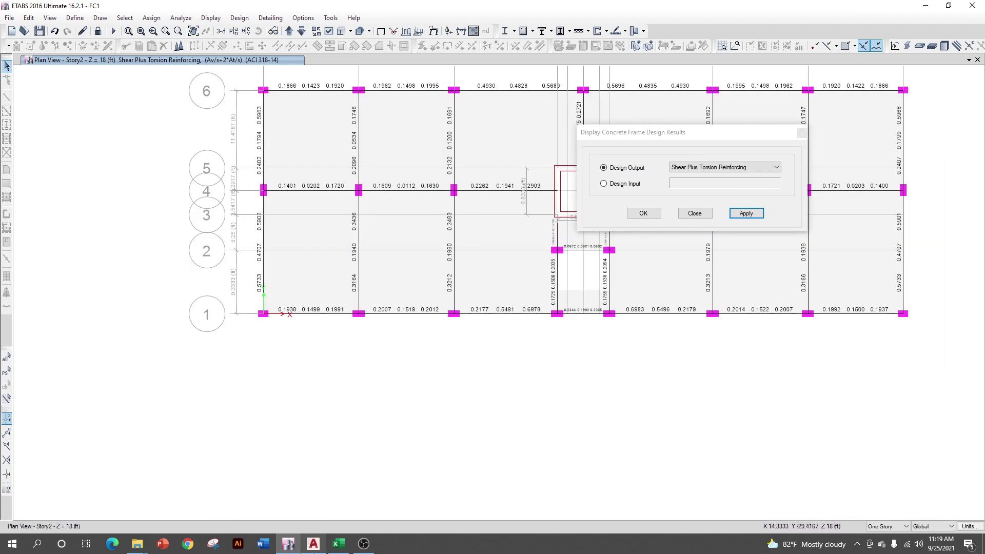
scroll(275, 307, up, 3)
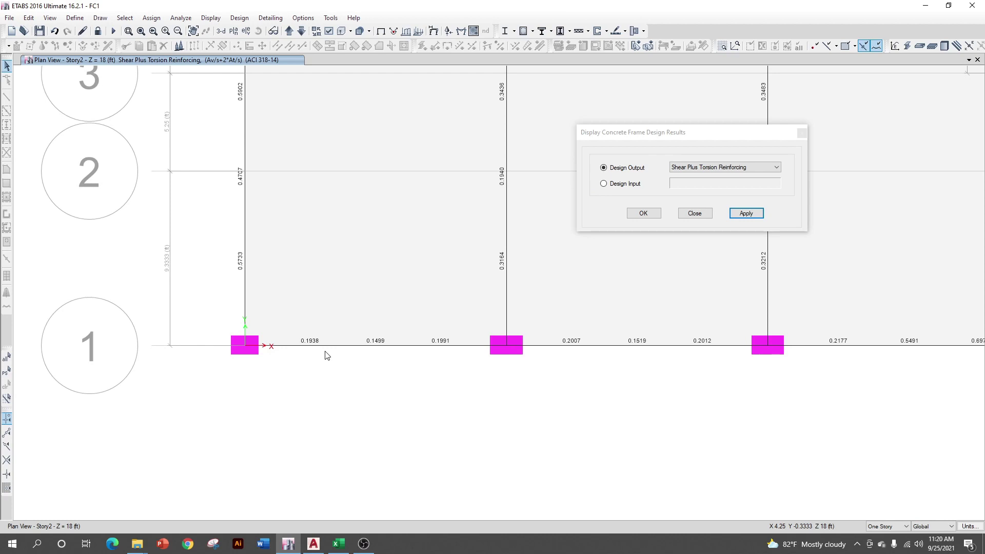
drag(356, 224, 360, 321)
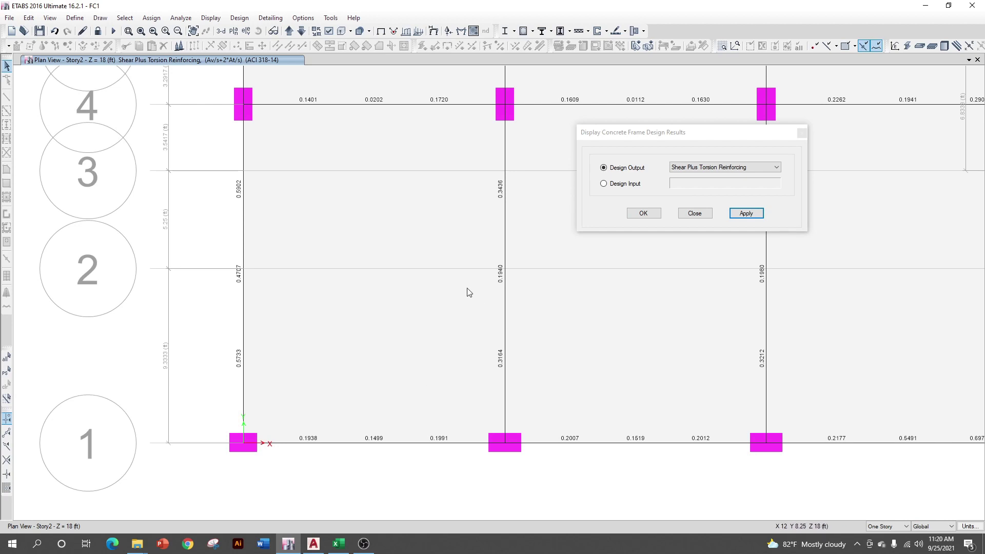
drag(361, 316, 318, 520)
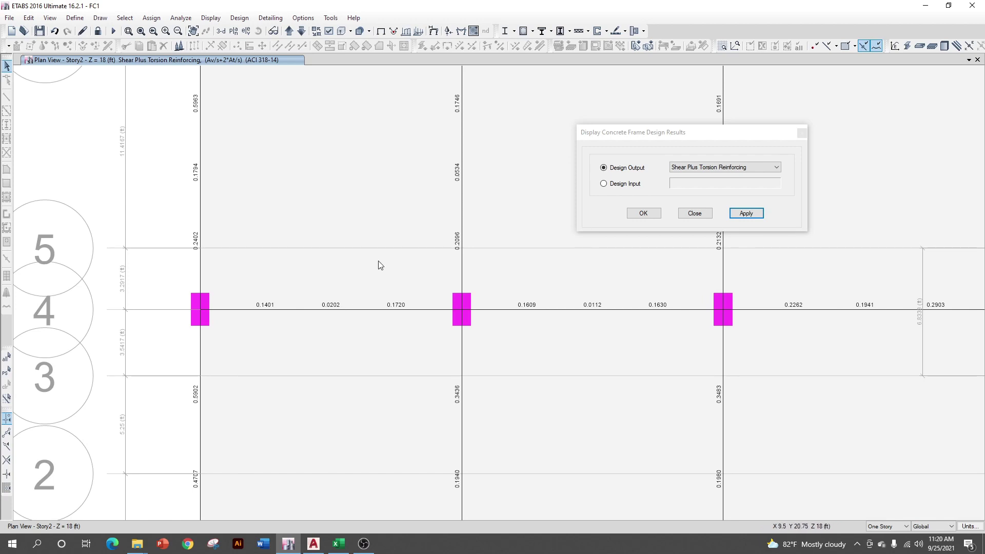
scroll(383, 265, down, 3)
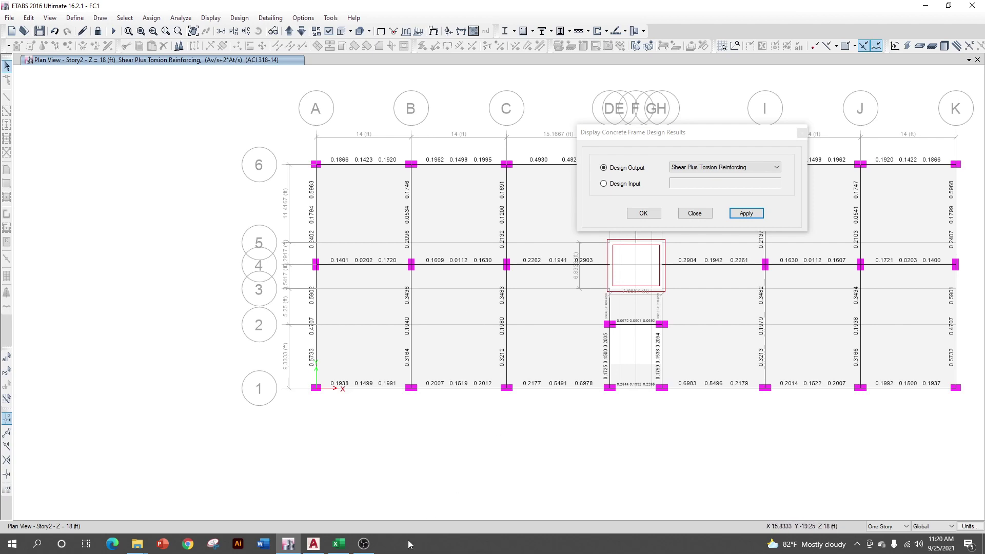
click(341, 546)
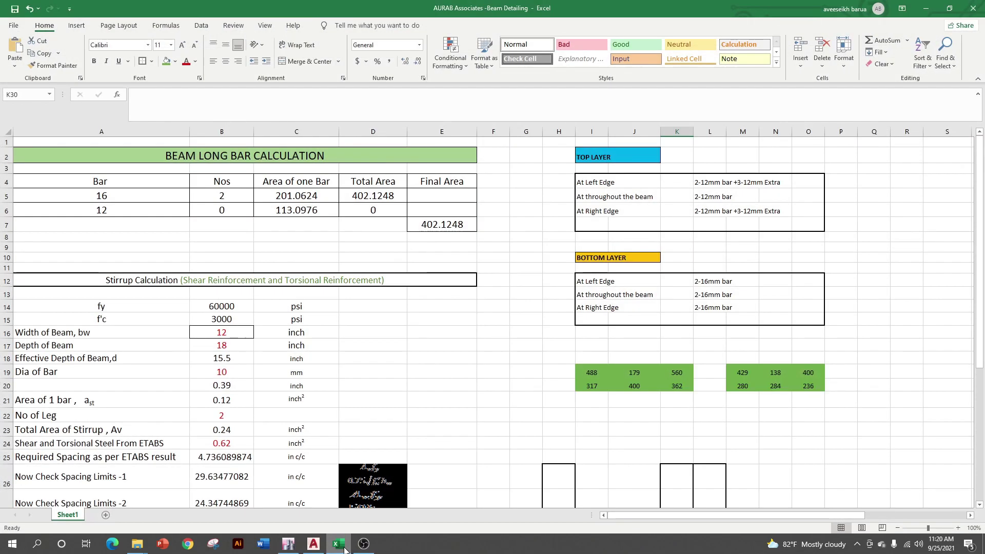
Bring ETABS back and pan up grid A through lines 5 and 6 to the full plan
click(345, 550)
scroll(319, 373, up, 4)
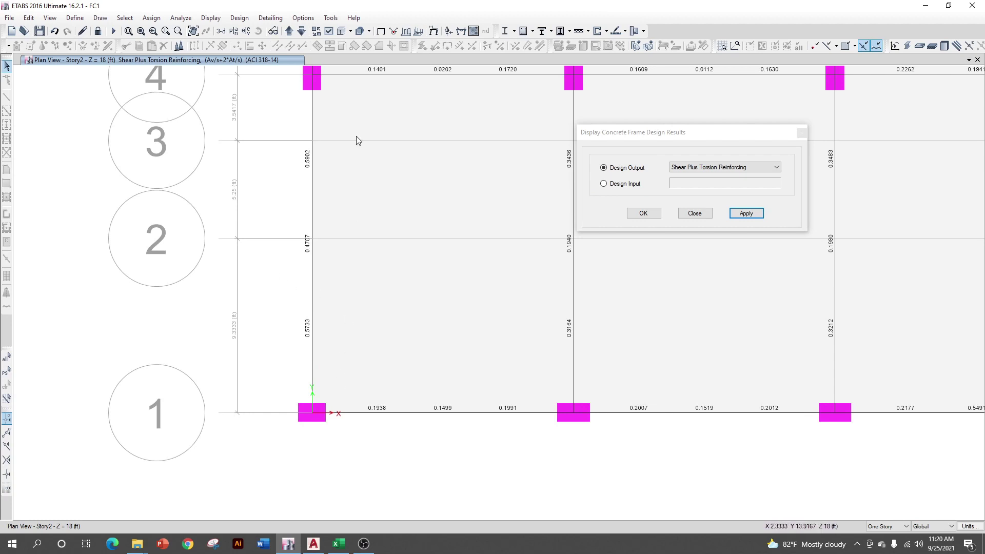
drag(367, 204, 367, 272)
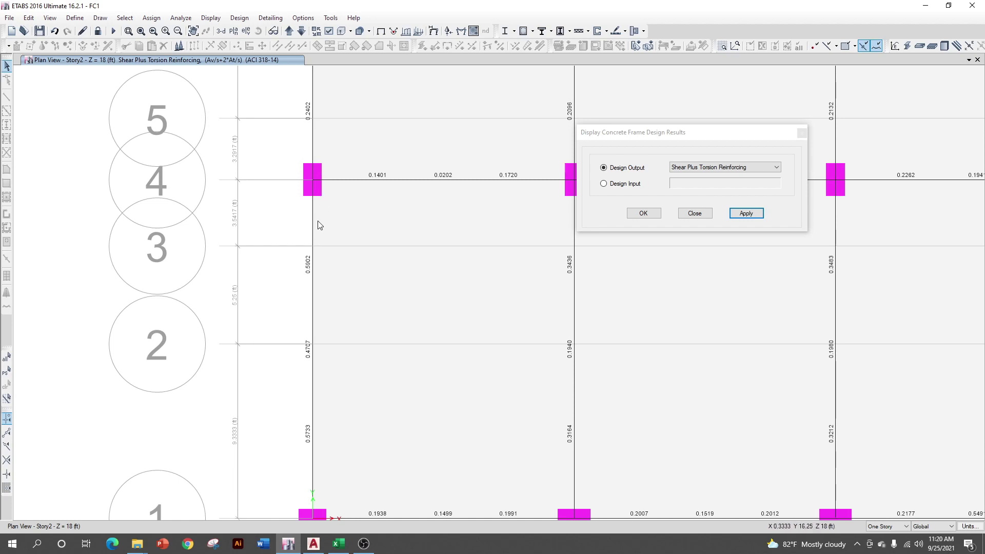
drag(364, 219, 383, 405)
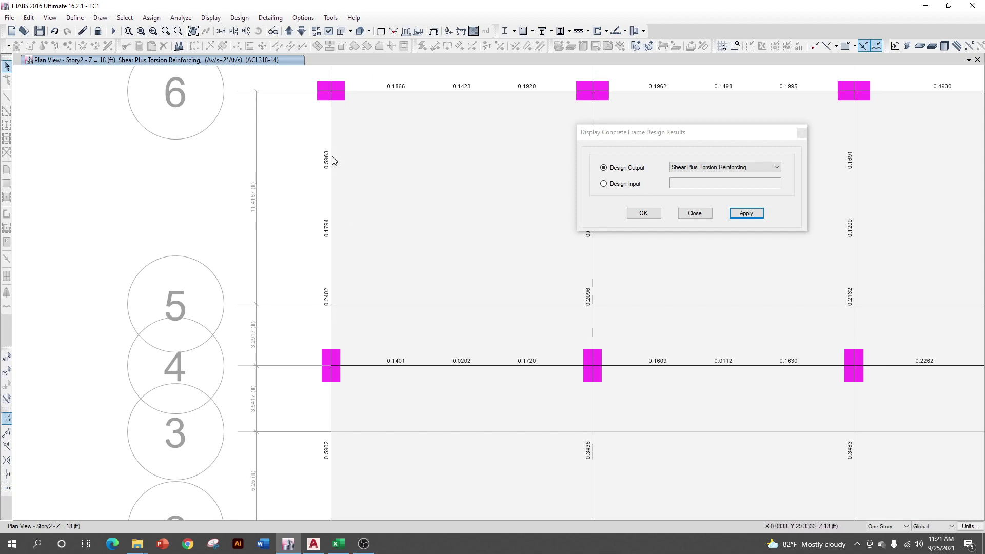
scroll(333, 161, down, 1)
scroll(348, 178, down, 1)
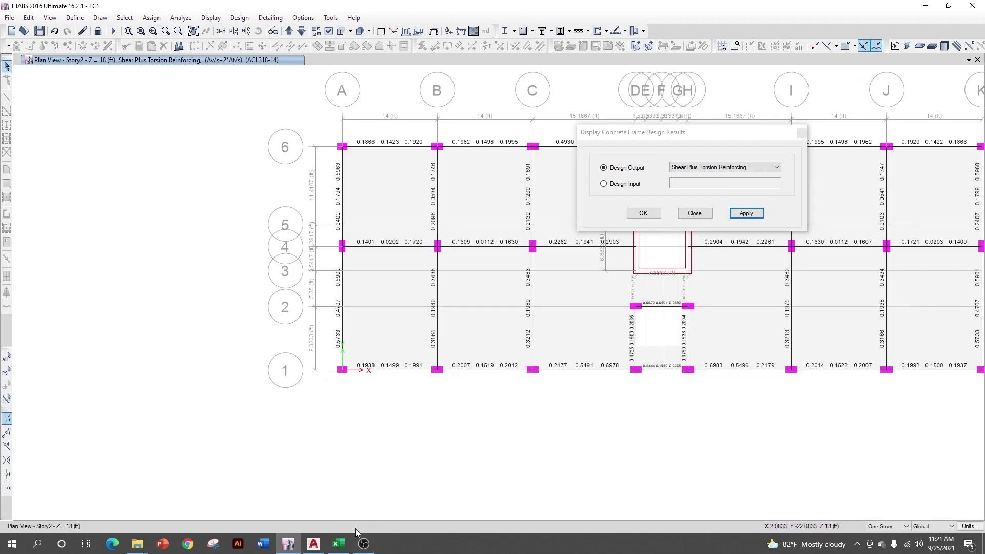
In the Beam Detailing workbook, enter 0.57, 0.47 and 0.59 in cells I22:K22
click(338, 544)
scroll(580, 349, down, 1)
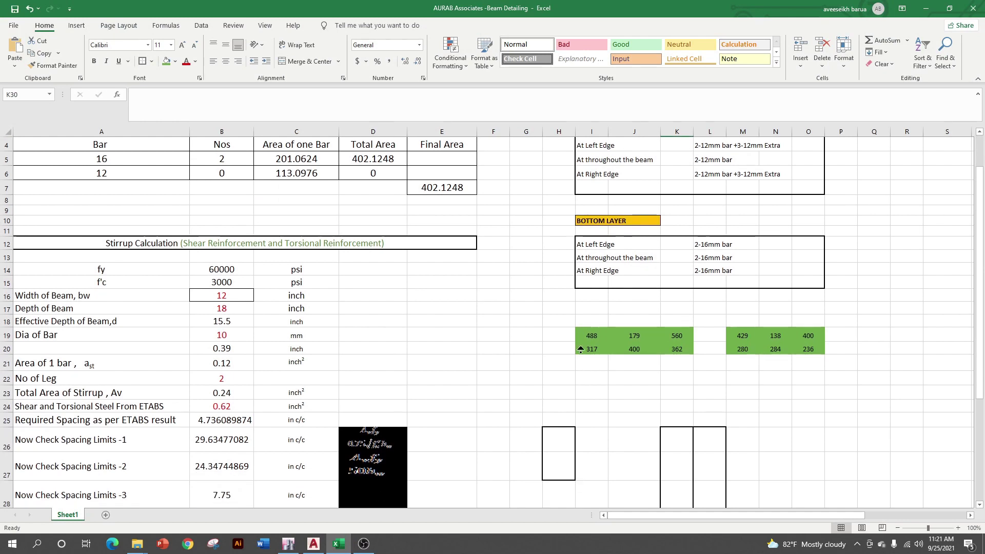
scroll(580, 349, up, 1)
scroll(580, 349, down, 2)
click(596, 337)
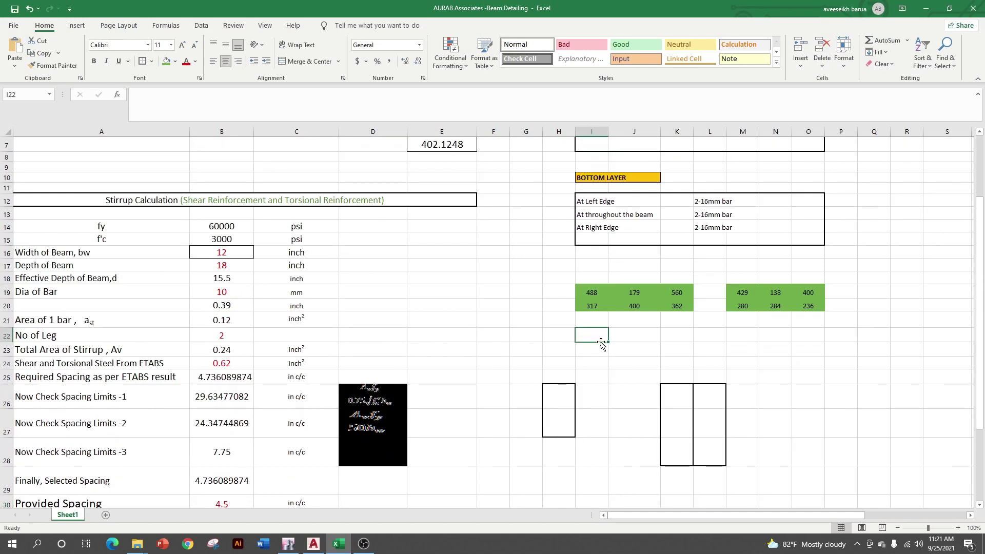
text(.57)
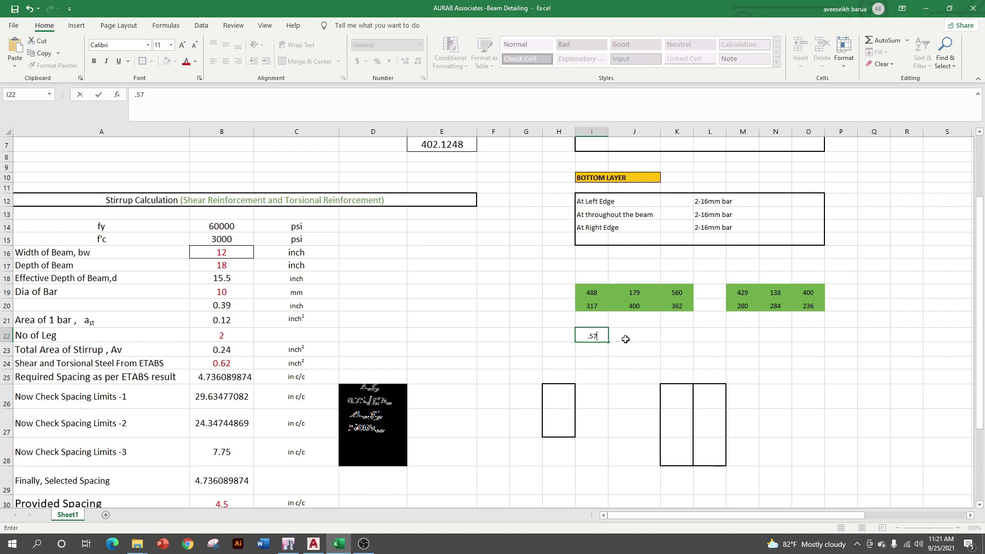
click(625, 339)
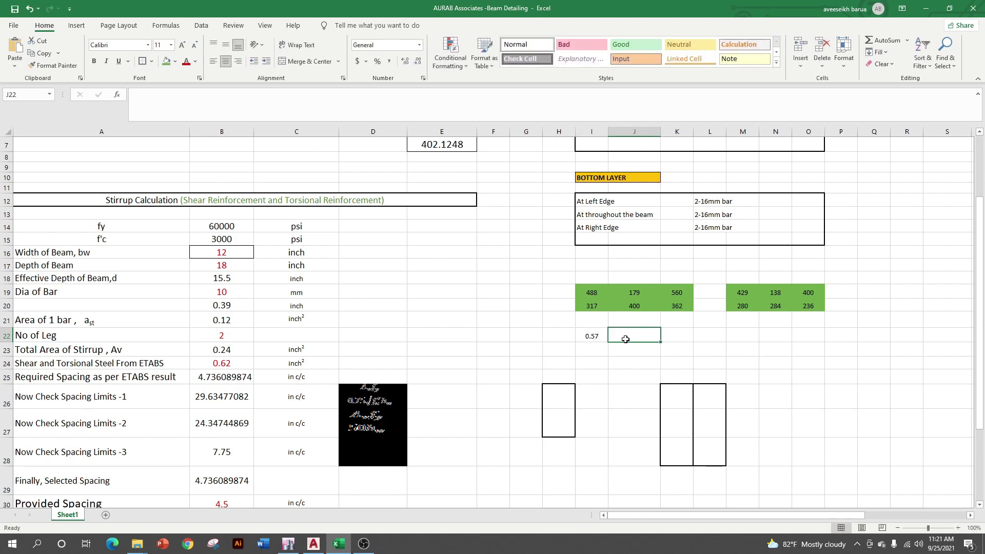
text(.47)
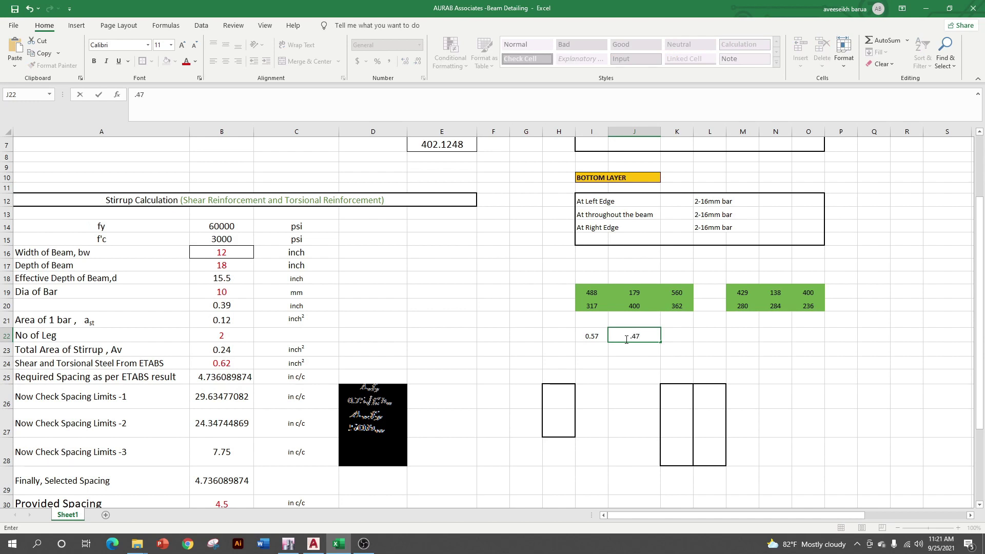
click(667, 333)
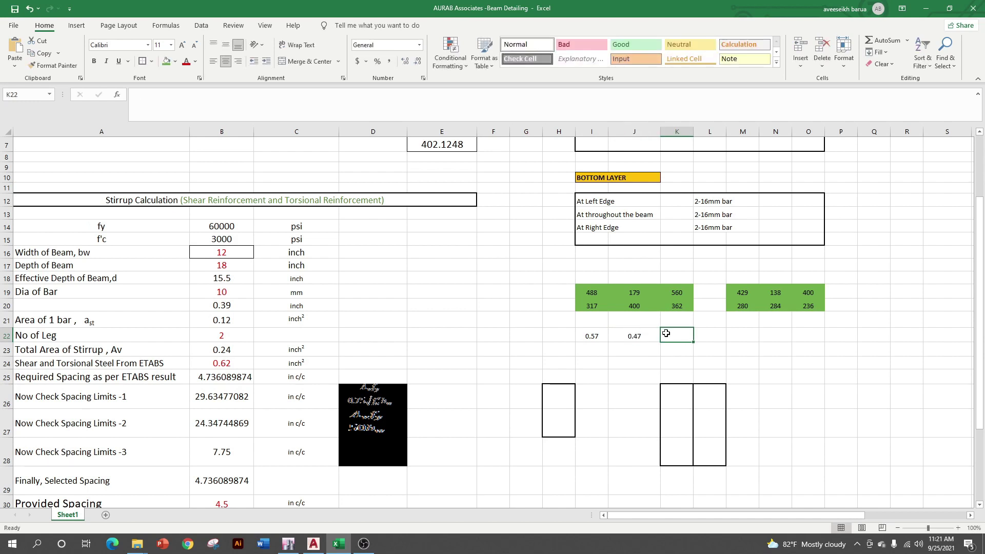
text(.59)
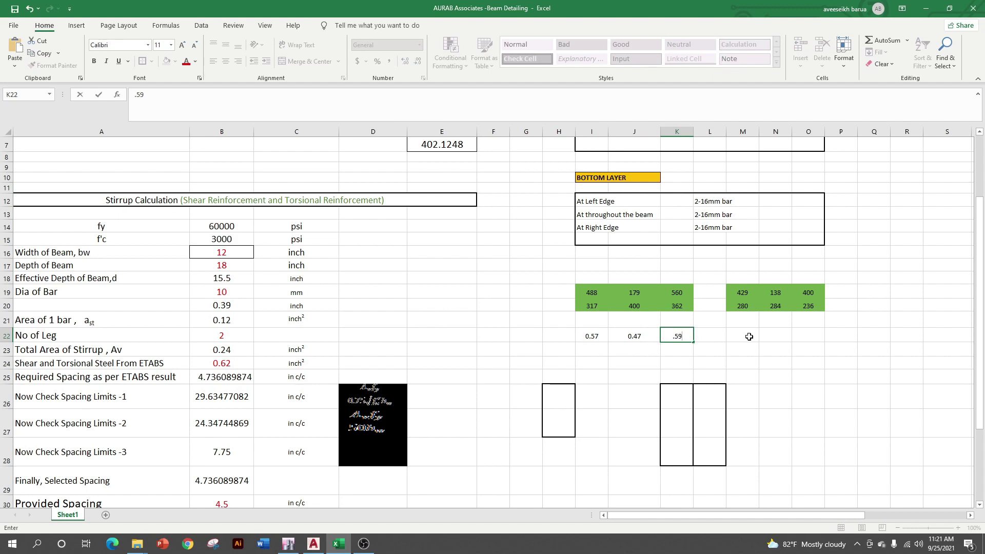
click(751, 336)
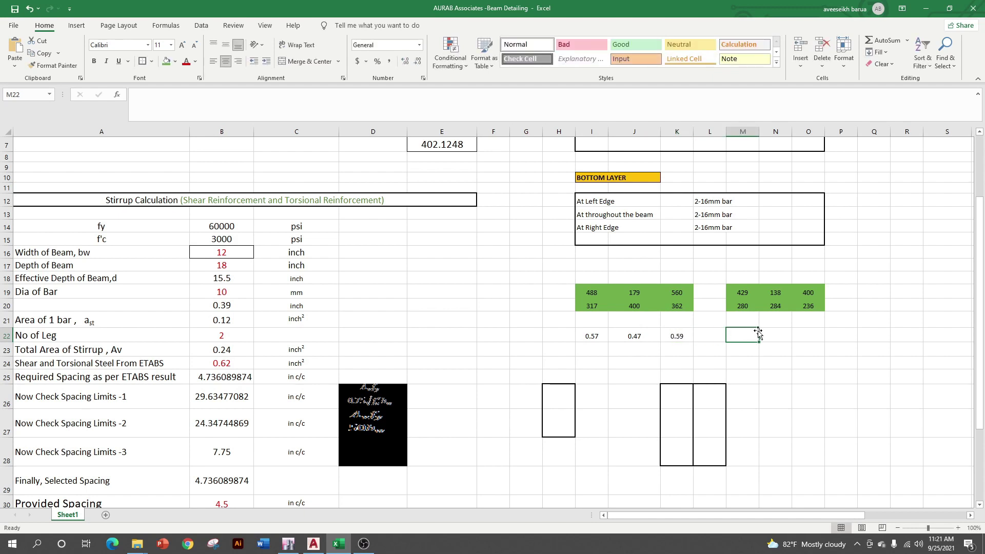
Enter 0.24, 0.17 and 0.59 in cells M22:O22
text(.24)
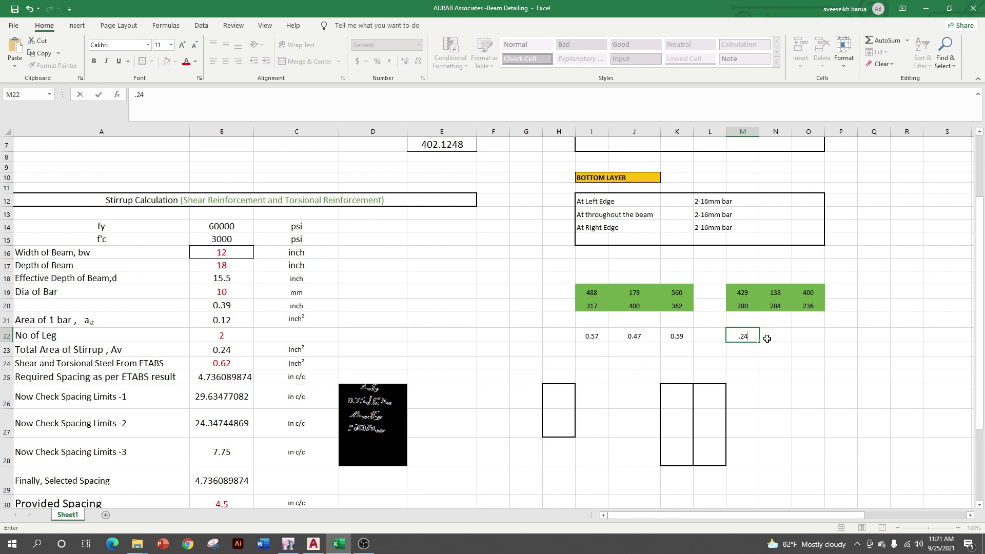
click(766, 339)
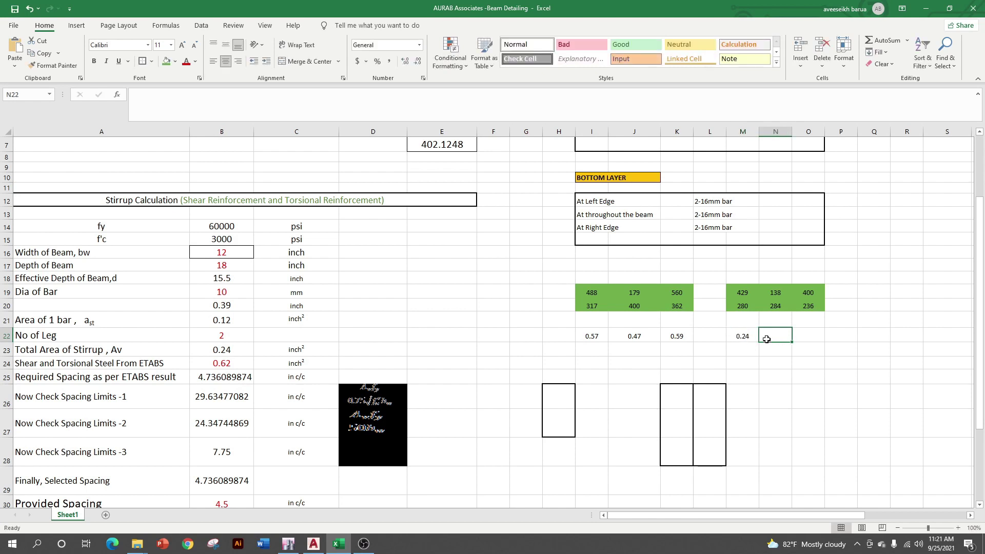
text(.17)
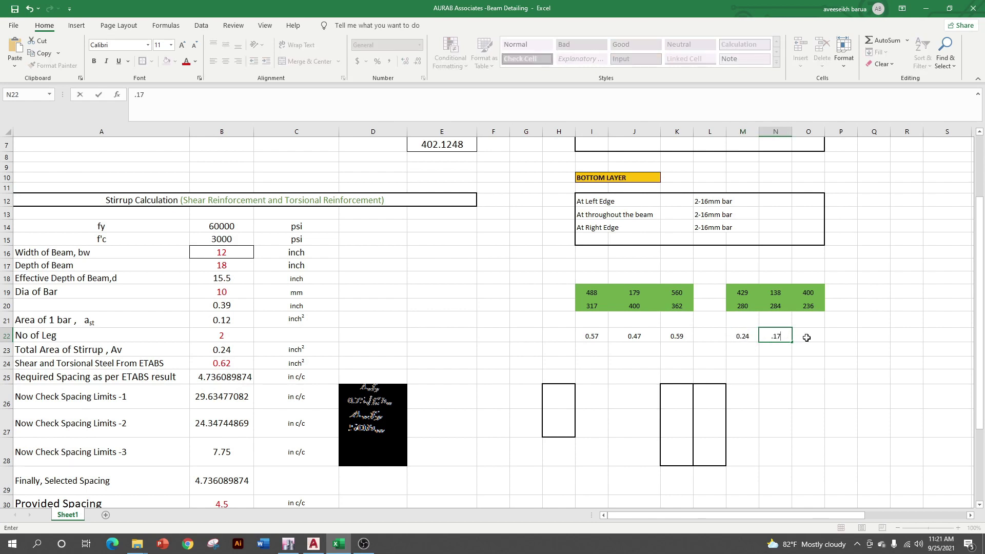
click(806, 338)
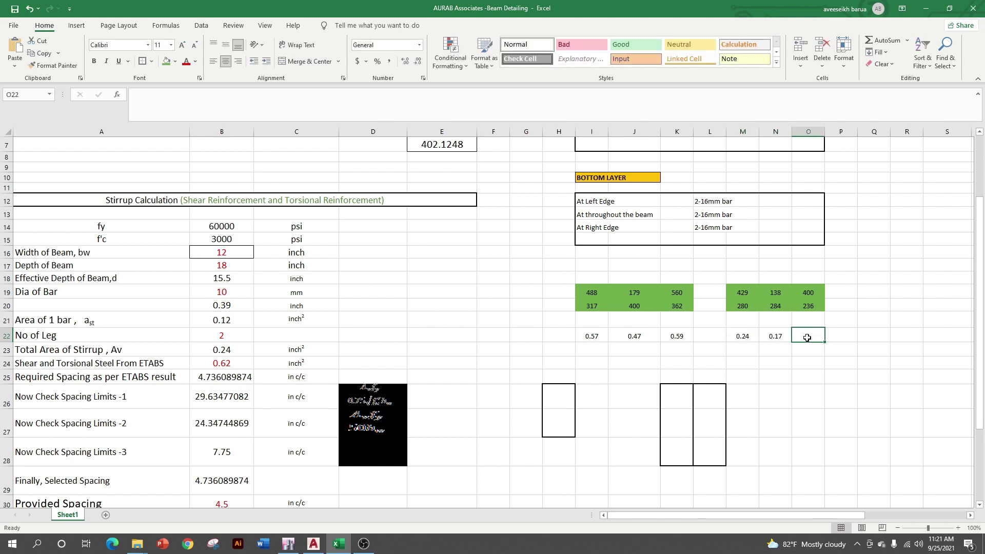
text(.59)
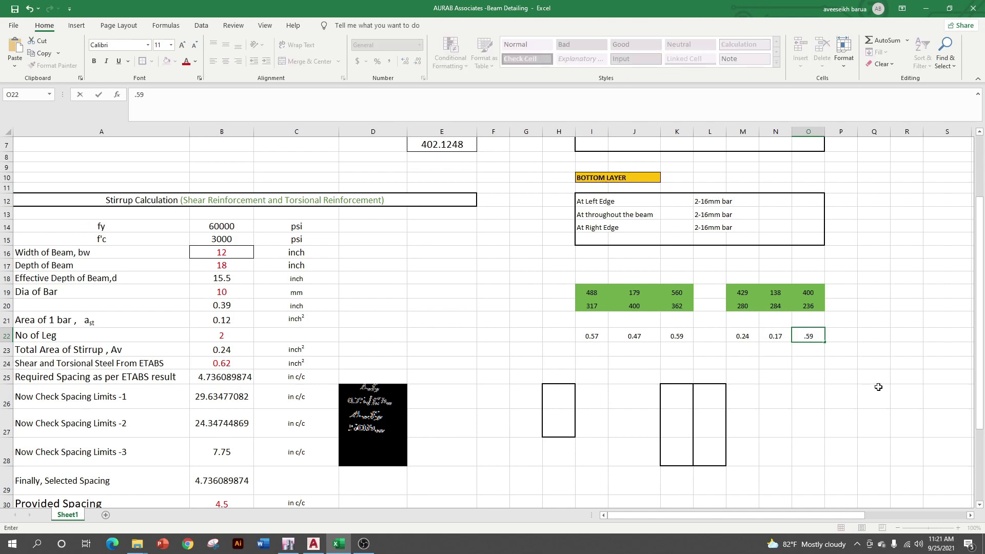
click(878, 387)
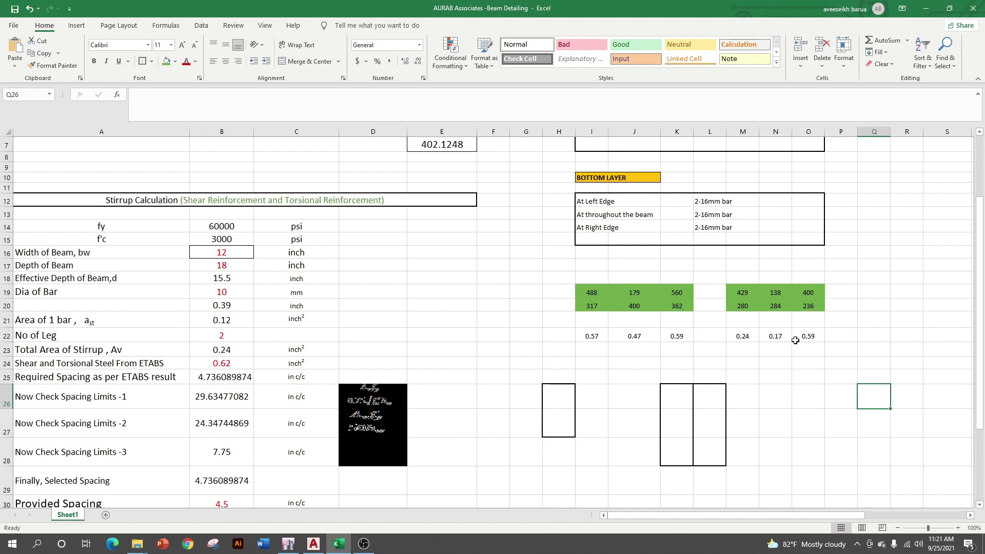
Enter 0.57 as shear and torsional steel in B24 and review the recalculated 5.125778673 spacing
click(227, 364)
text(.57)
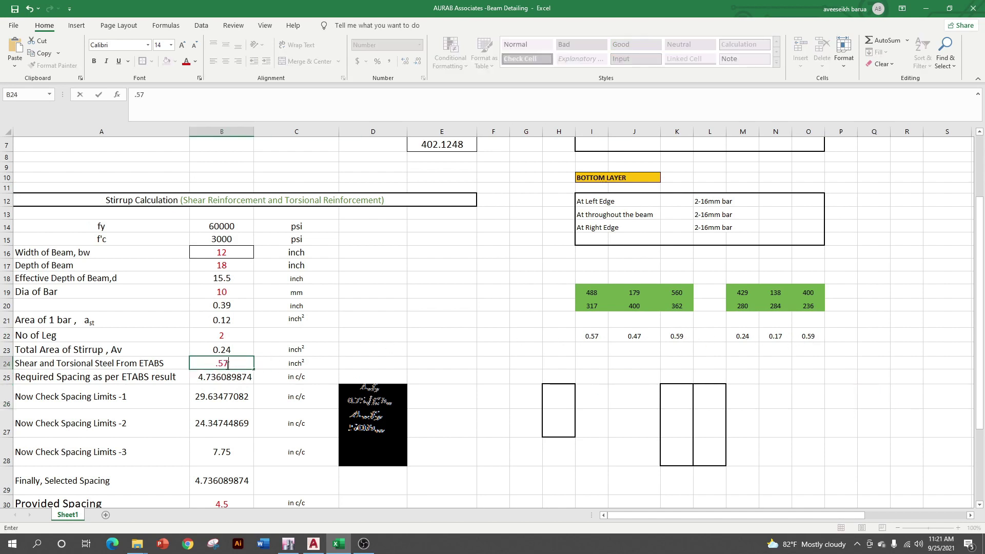
key(Return)
scroll(255, 361, down, 2)
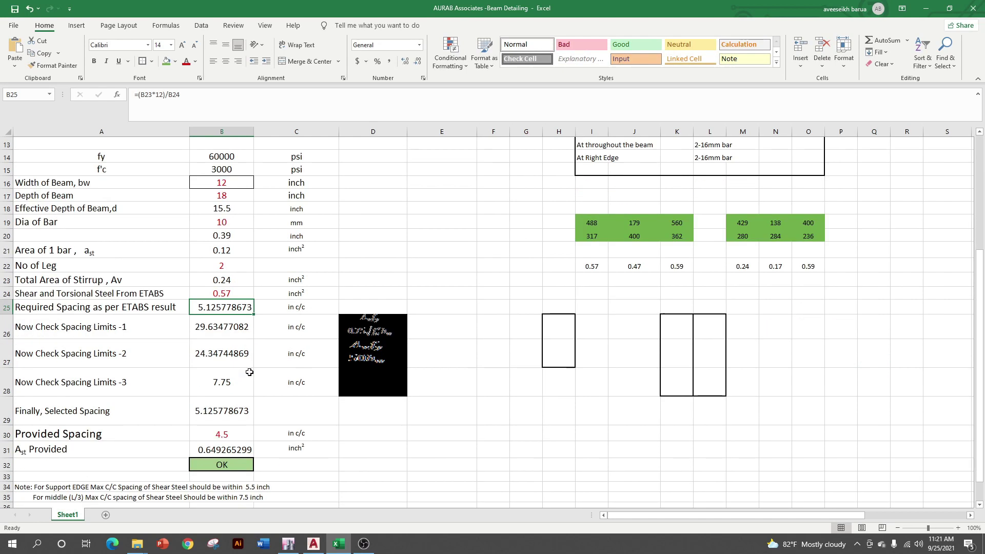
scroll(255, 361, down, 2)
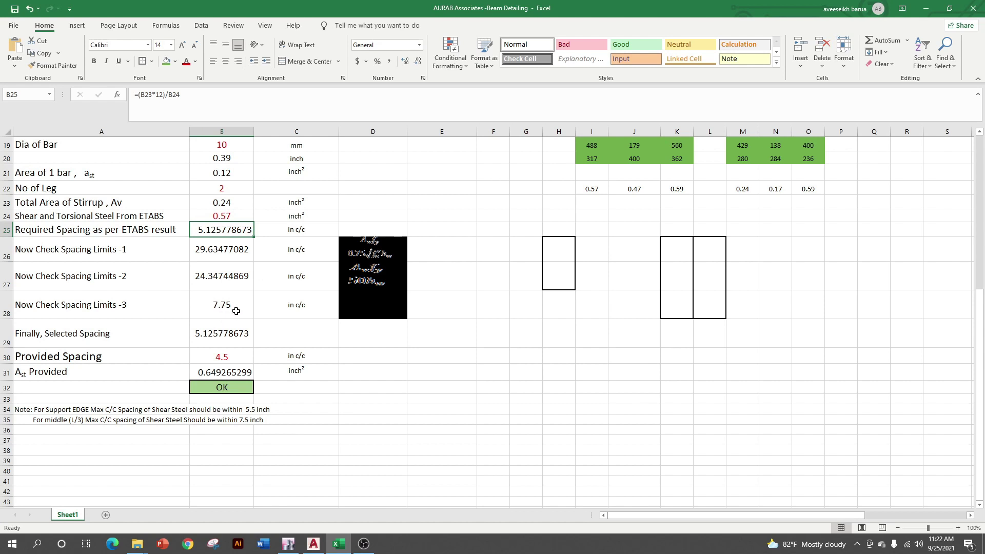
click(385, 196)
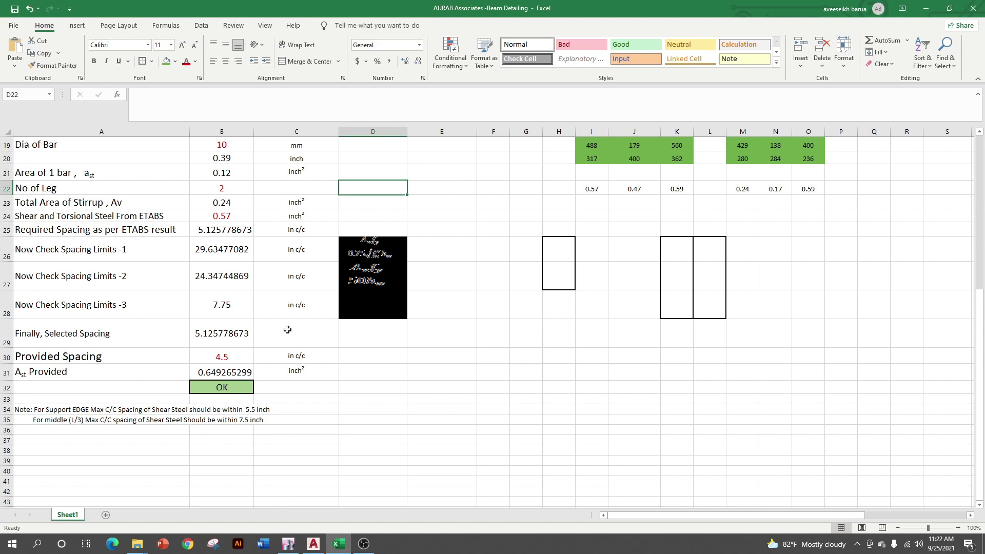
Copy the 'in c/c' unit label from C28 into C29
click(304, 308)
right_click(304, 308)
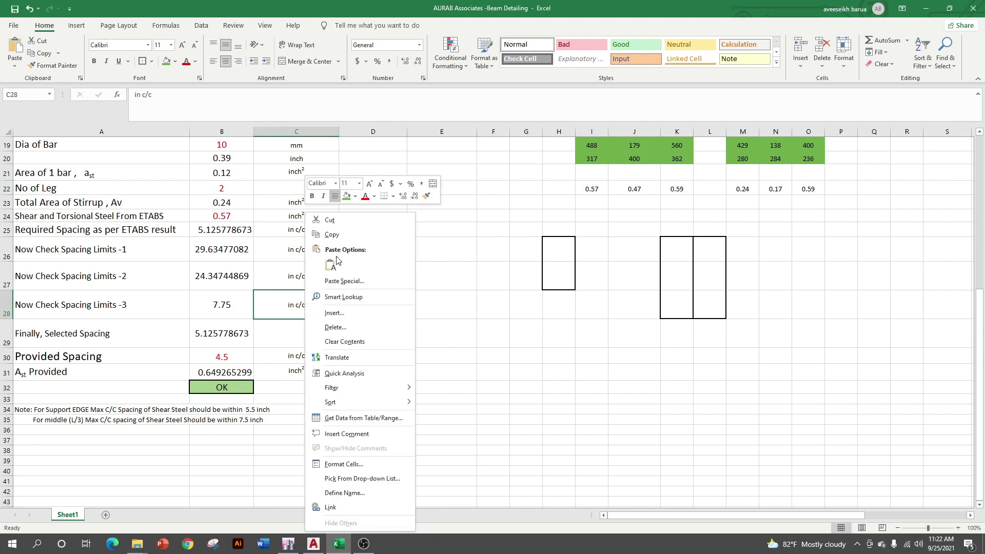
click(331, 234)
right_click(303, 333)
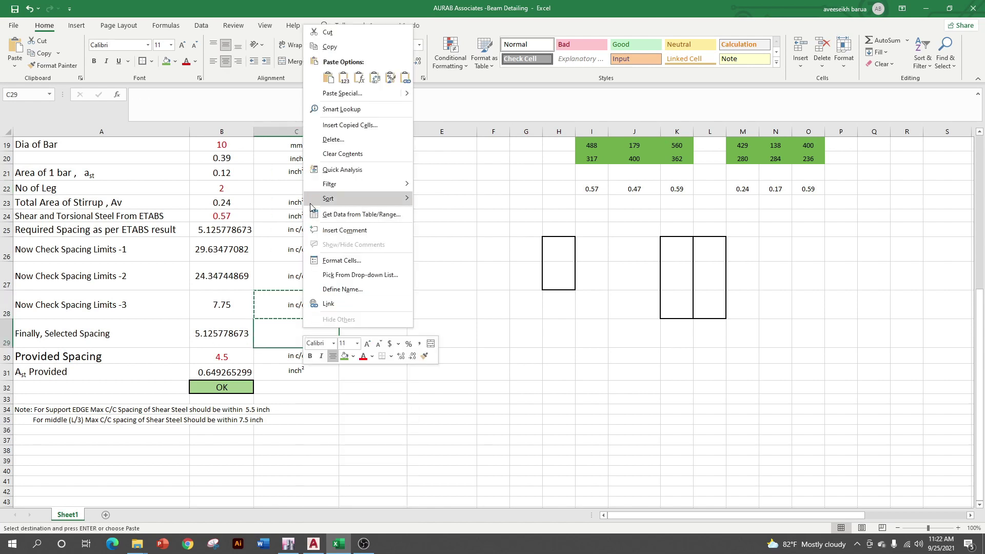
click(328, 78)
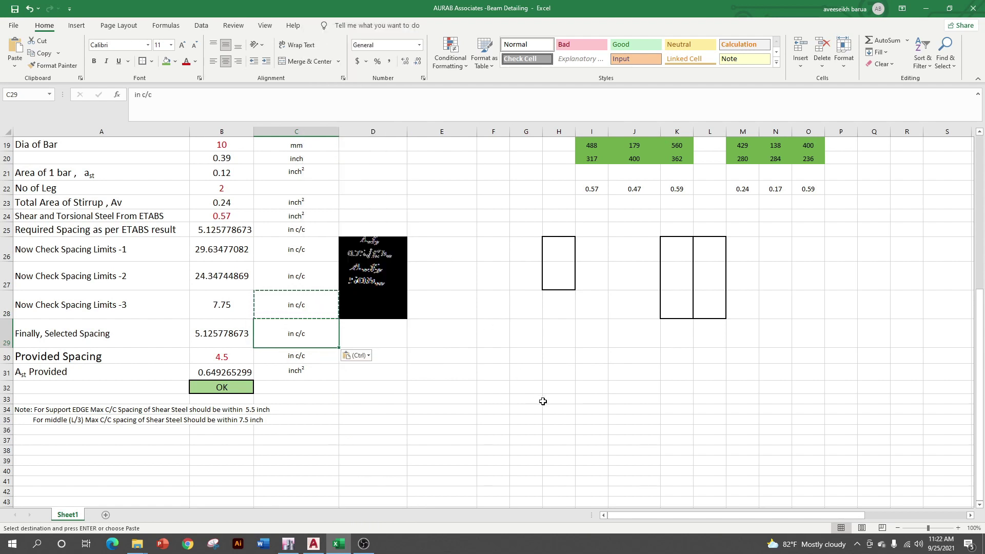
key(Escape)
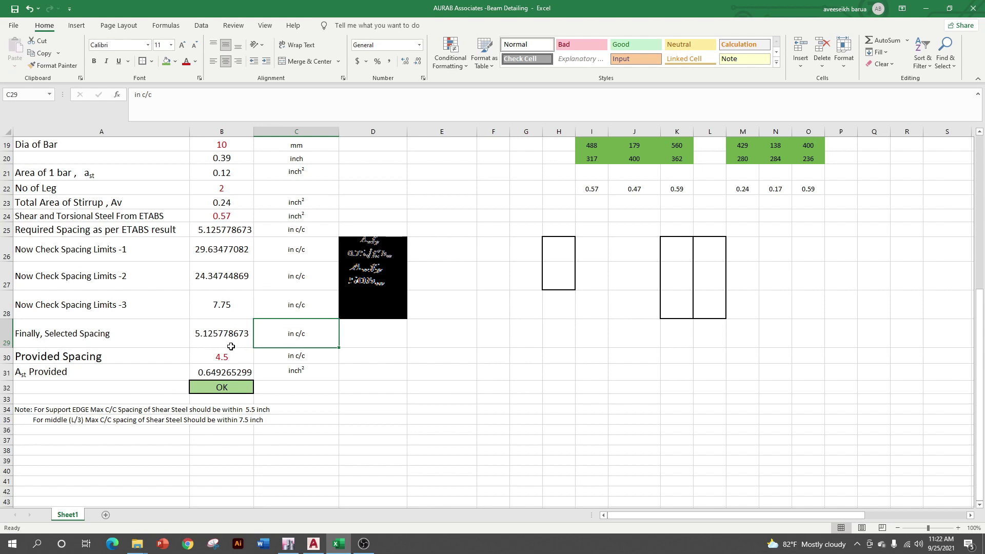
Change the provided spacing in B30 from 4.5 to 5
click(221, 356)
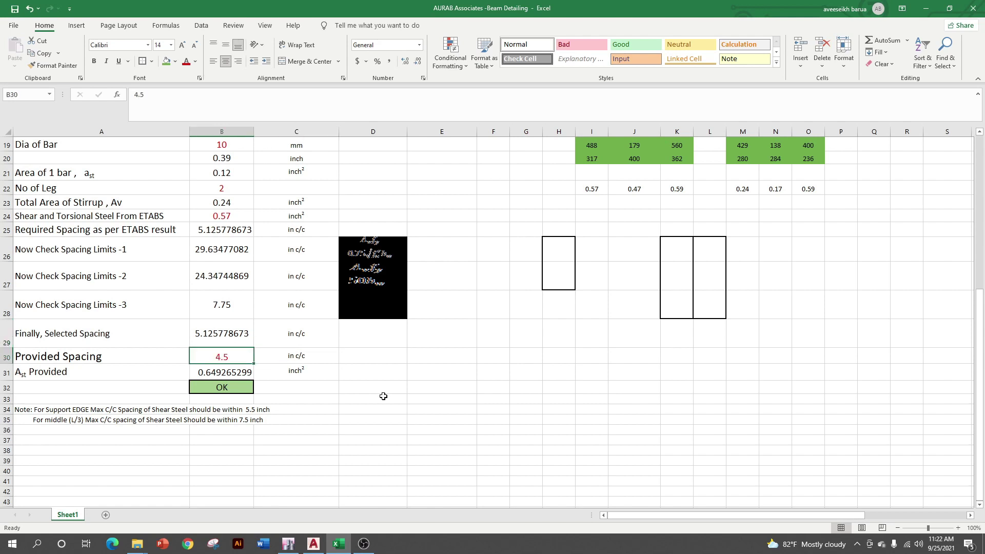
text(5)
click(383, 396)
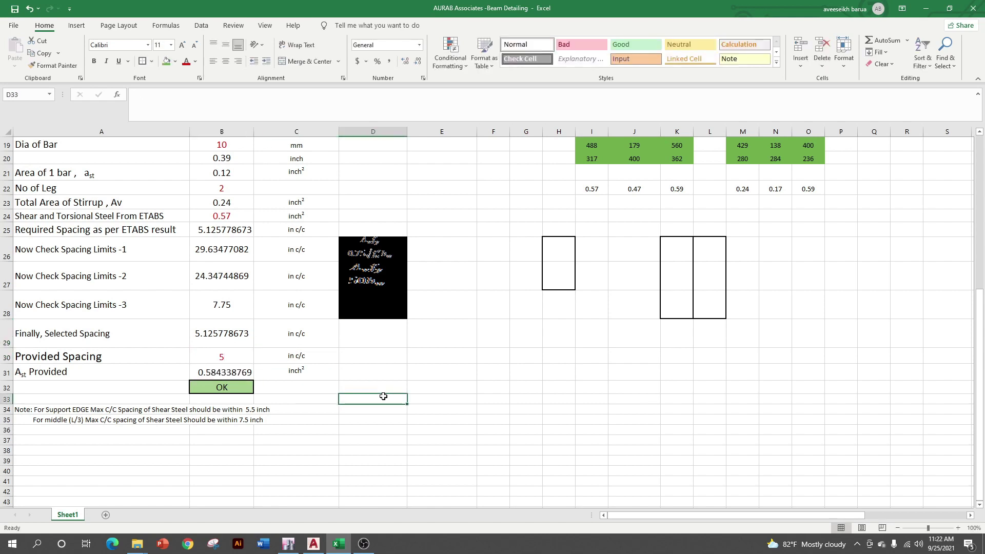
click(290, 543)
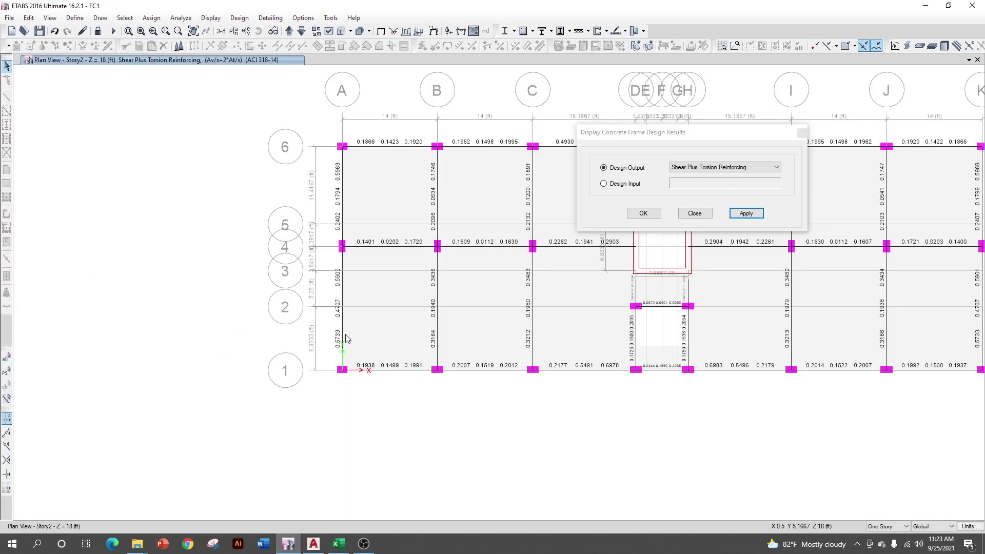
scroll(345, 332, up, 3)
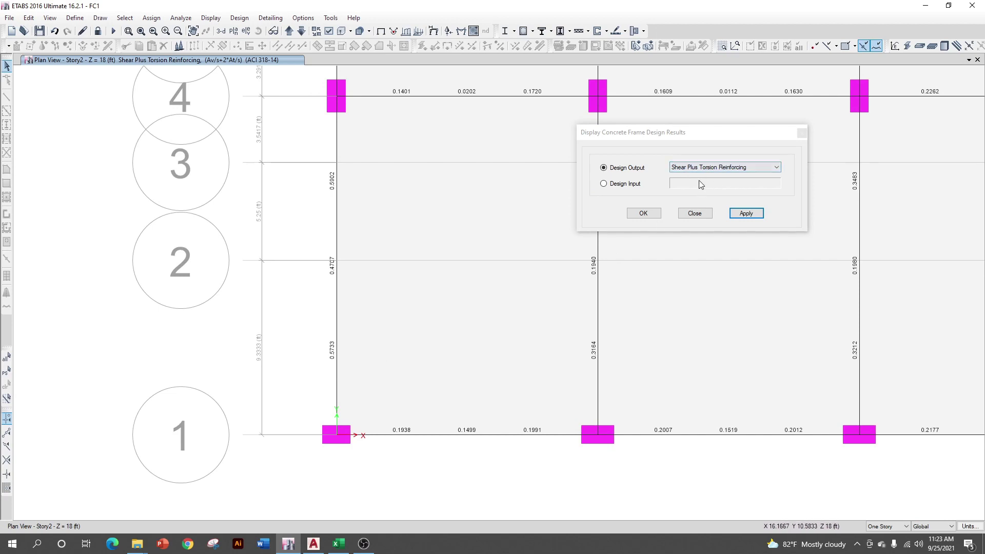
click(934, 5)
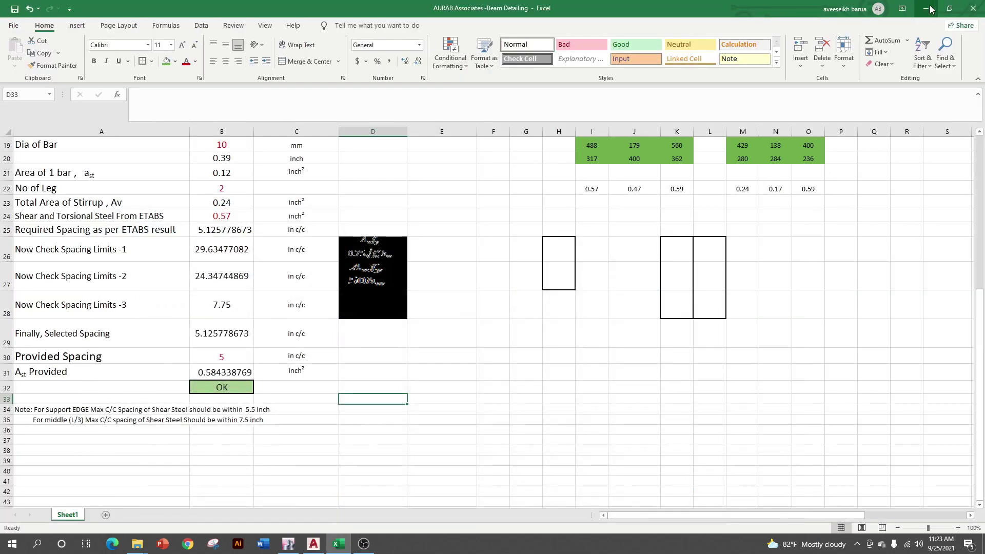
scroll(772, 218, down, 1)
scroll(773, 218, up, 4)
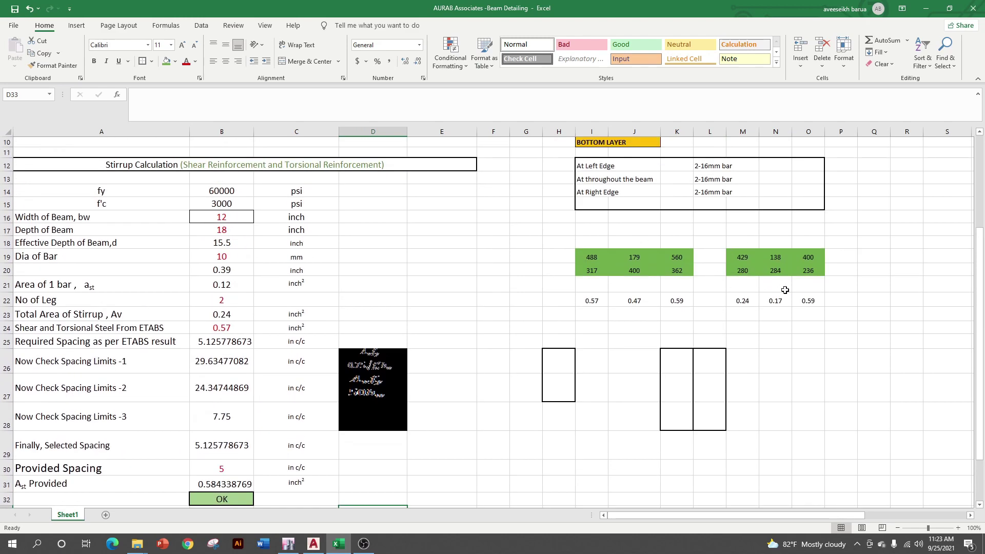
click(684, 301)
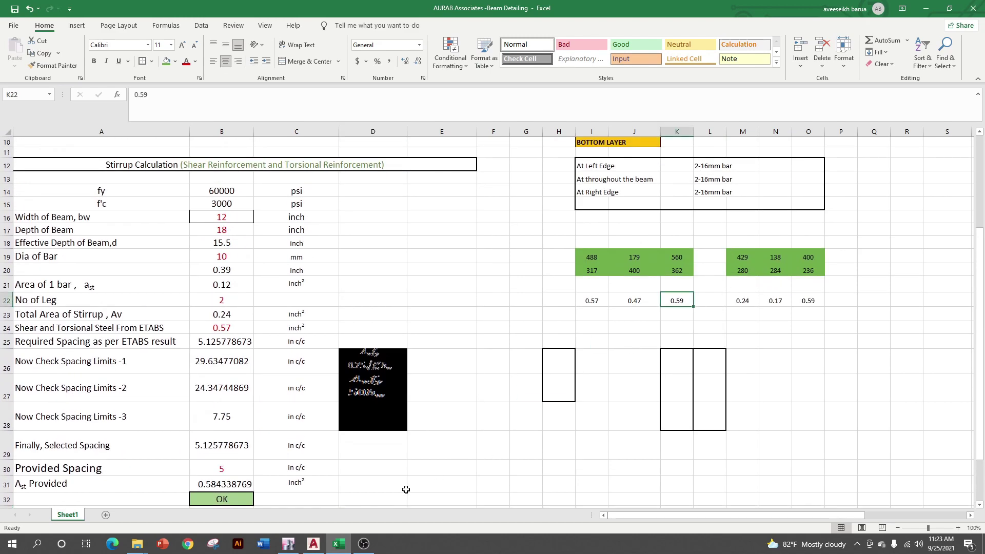
click(288, 544)
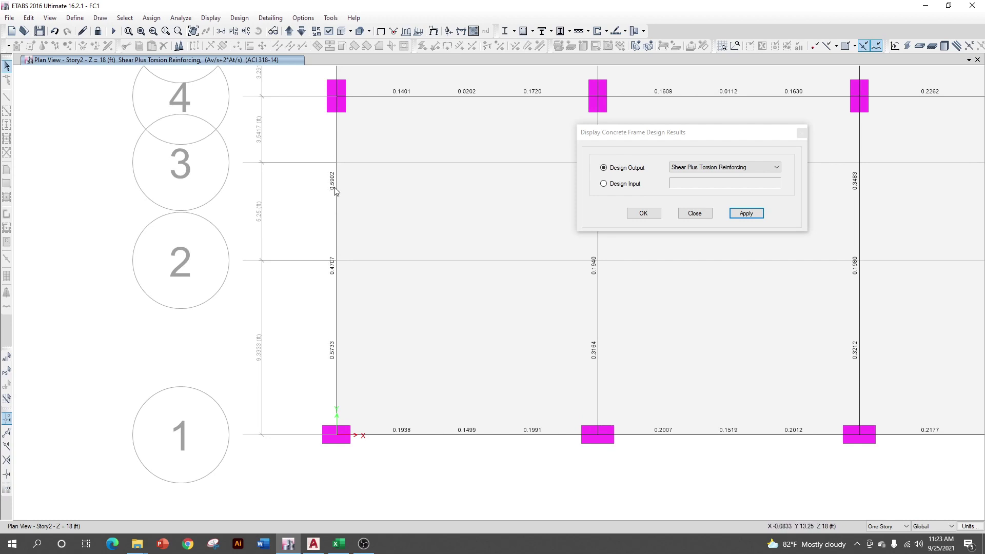
click(925, 6)
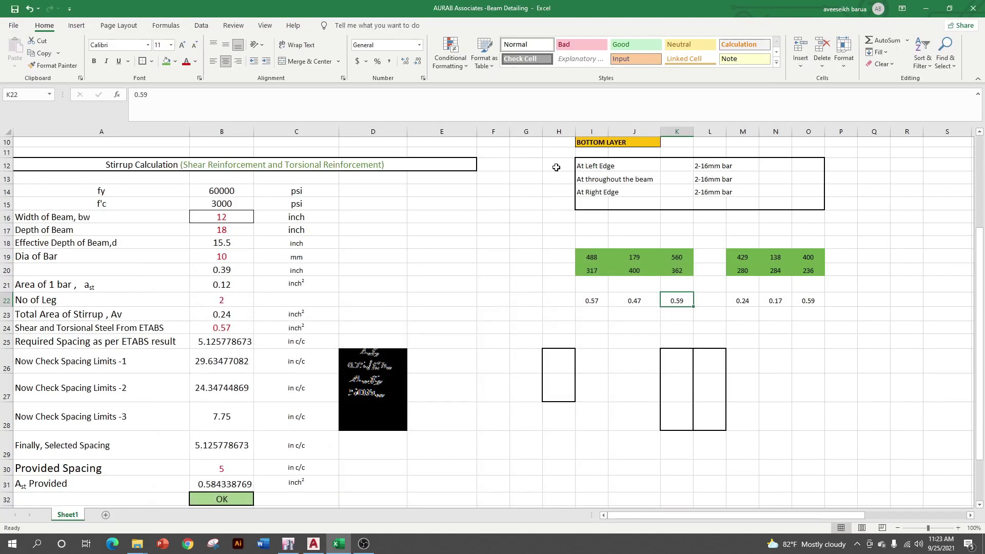
Review the current steel values and spacing formula, then enter 0.59 as shear and torsional steel in B24
click(235, 327)
click(597, 300)
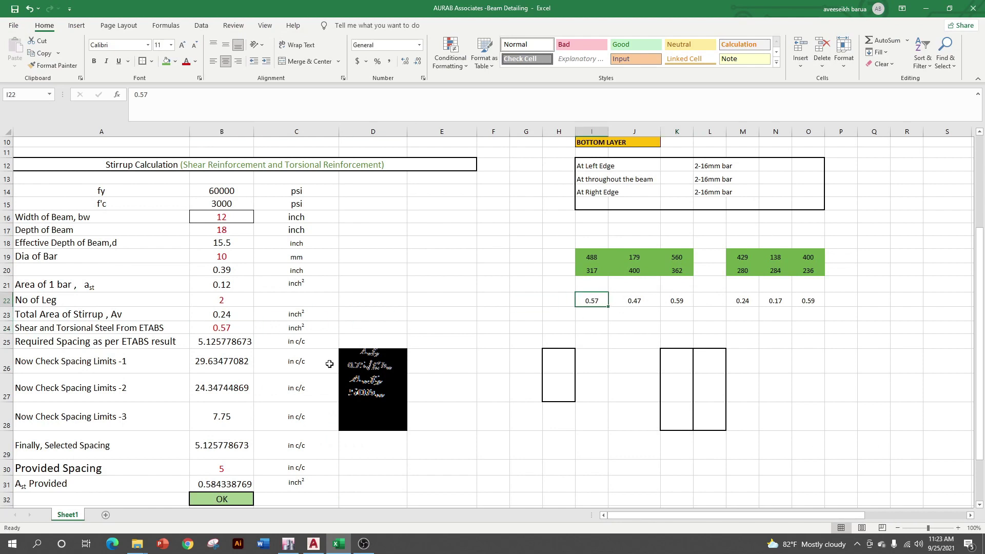
scroll(244, 382, down, 4)
scroll(248, 377, down, 1)
click(239, 252)
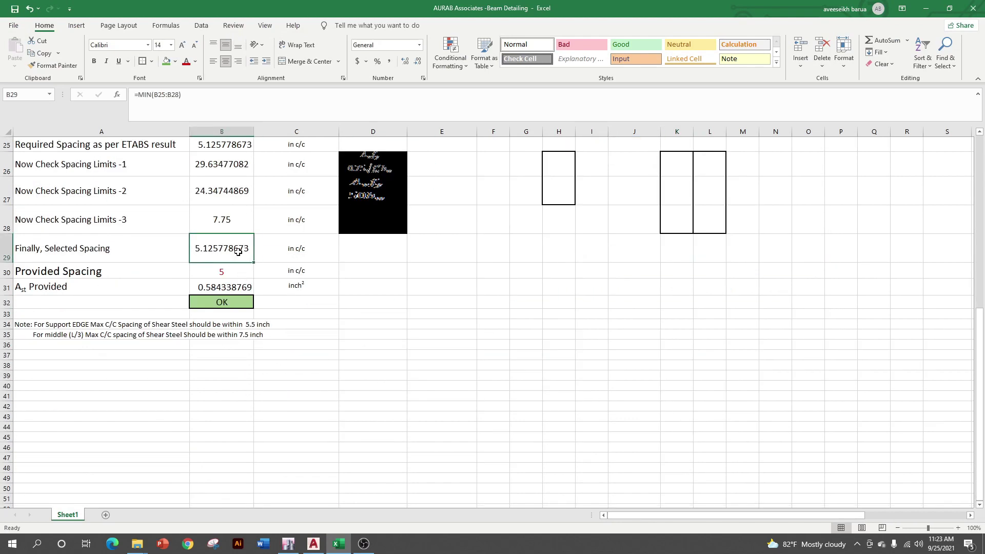
click(505, 345)
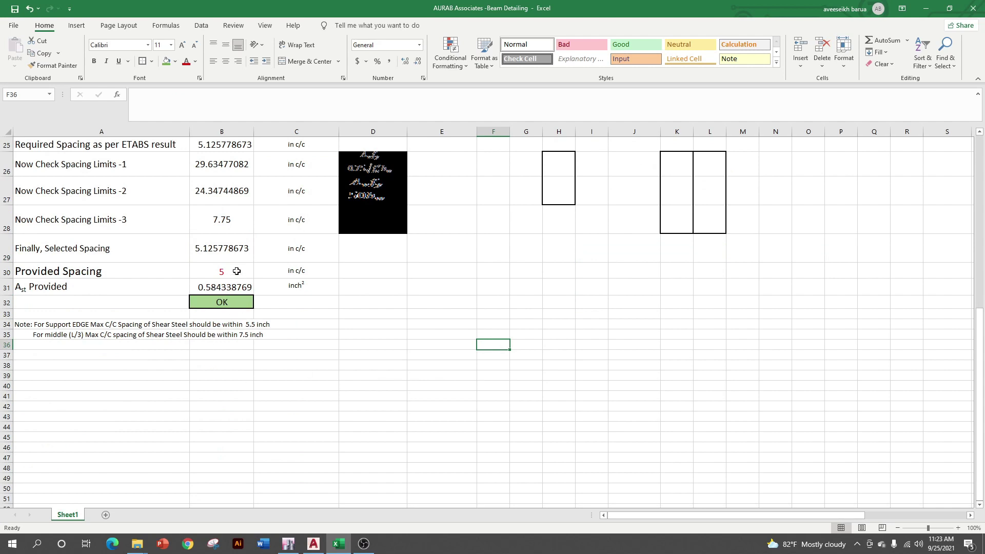
scroll(586, 298, up, 4)
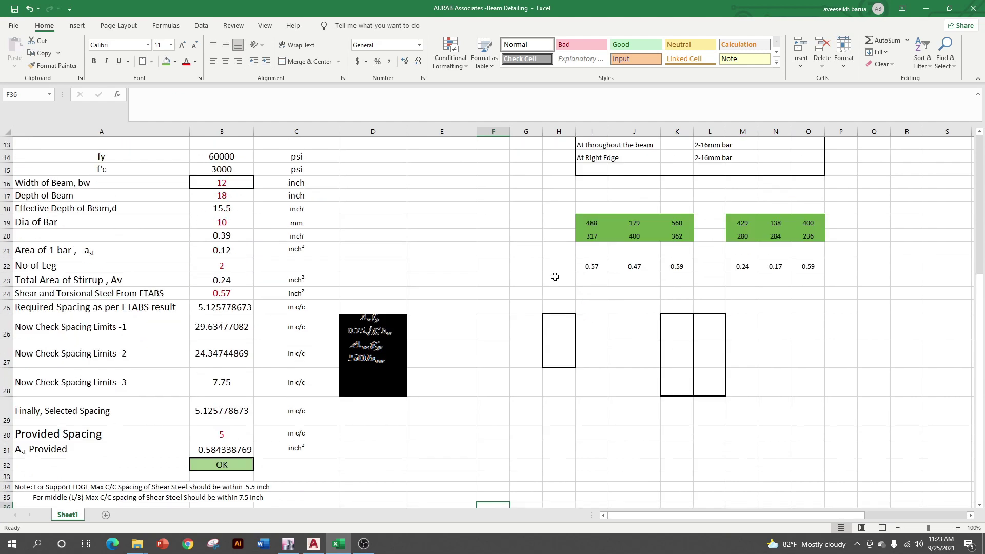
scroll(554, 277, up, 1)
click(219, 331)
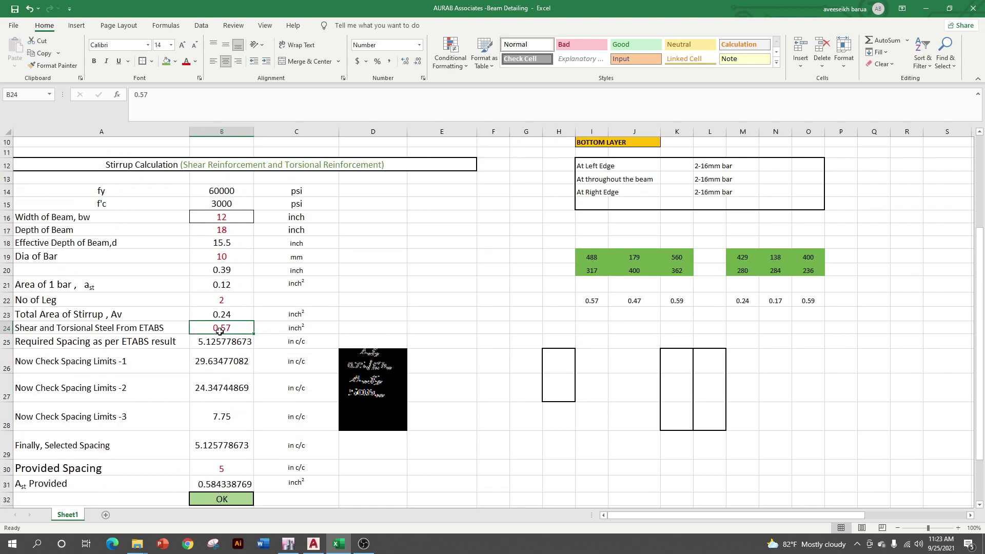
text(.)
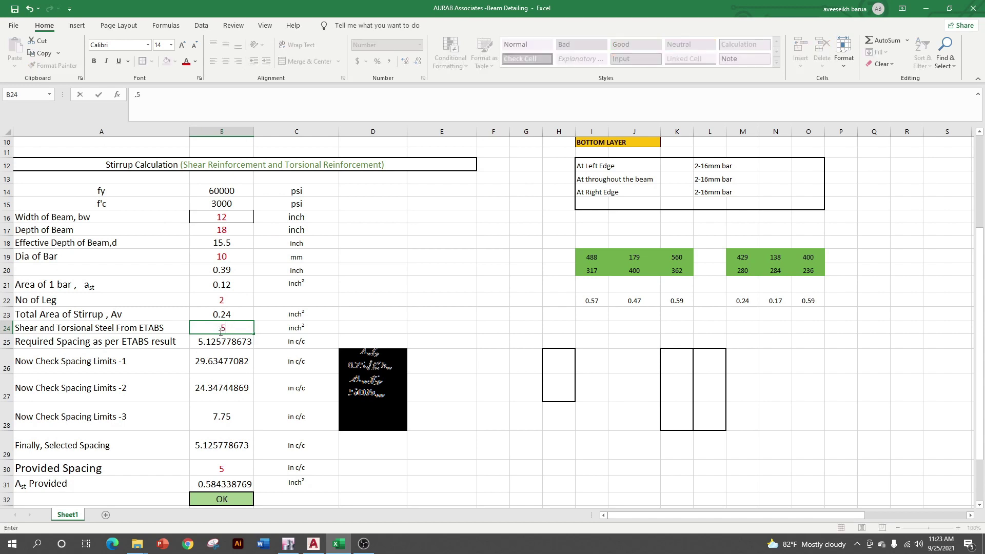
click(441, 285)
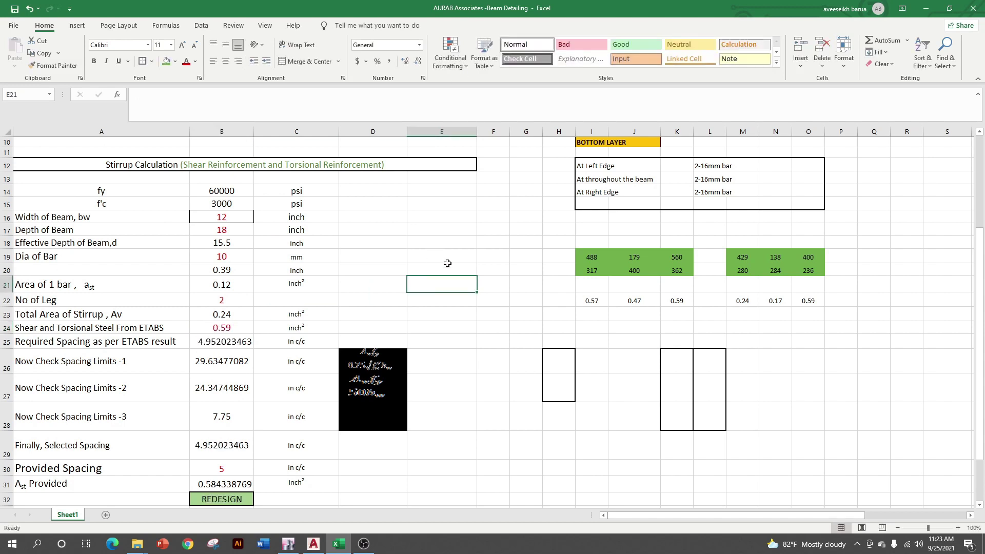
Change the provided spacing in B30 from 5 to 4.5 in so the check returns OK
scroll(461, 277, down, 2)
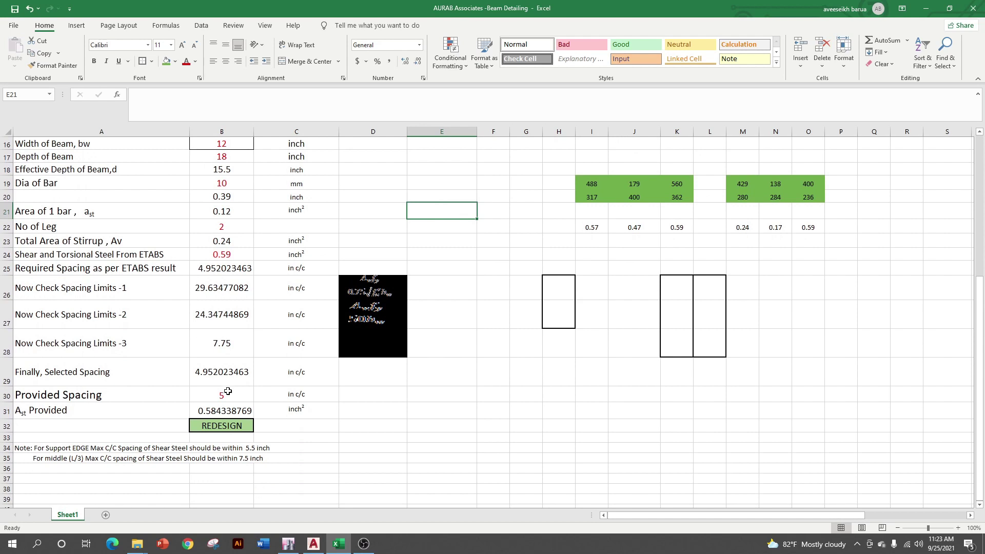
scroll(240, 378, down, 1)
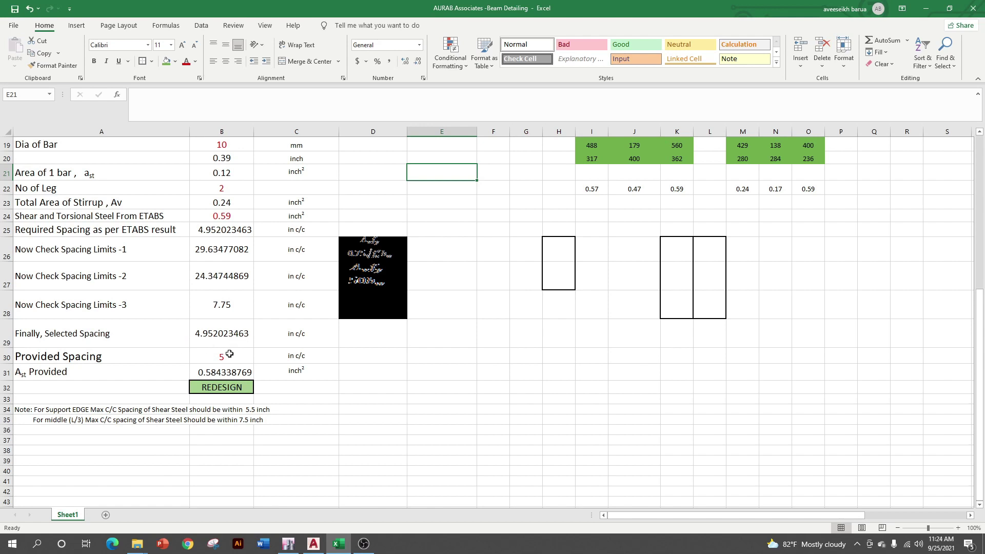
click(229, 354)
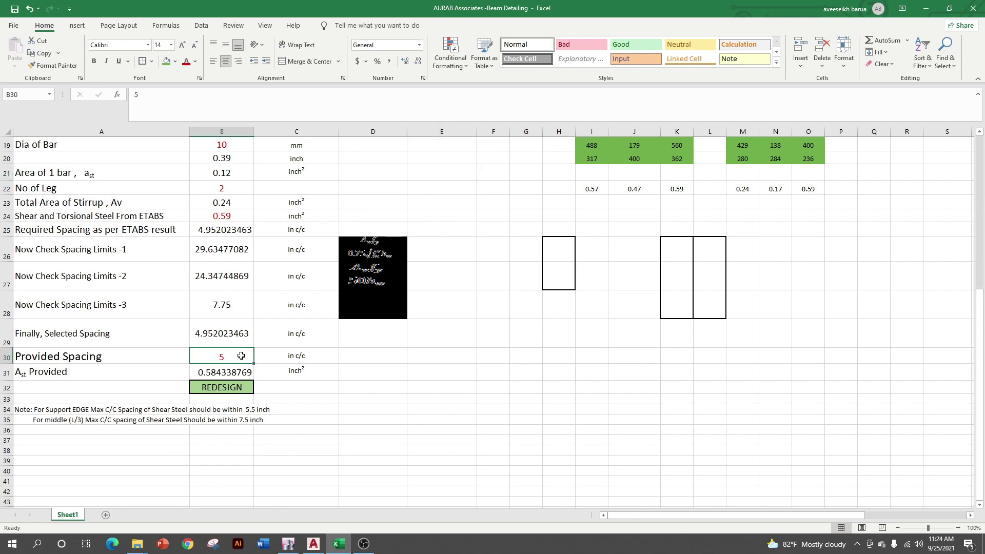
text(4)
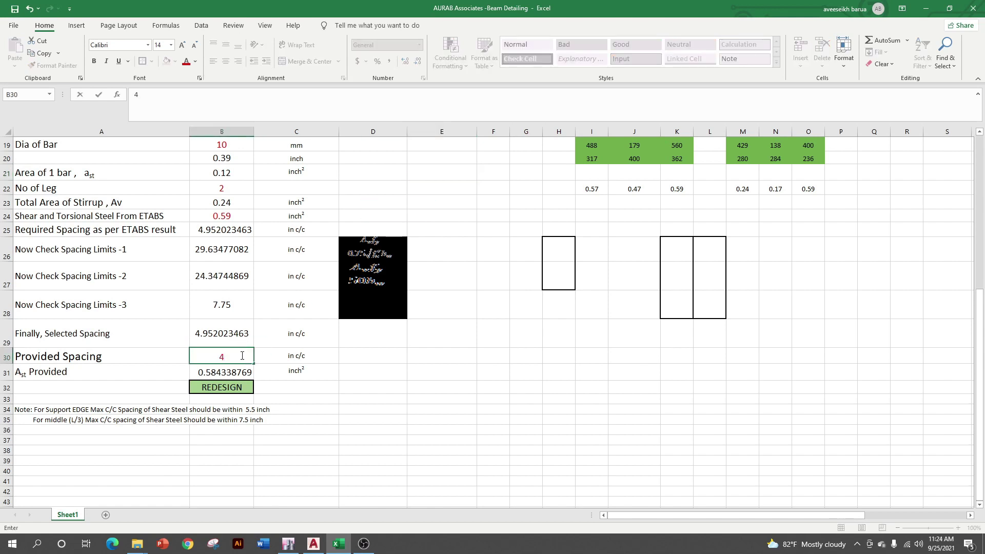
text(.5)
click(508, 430)
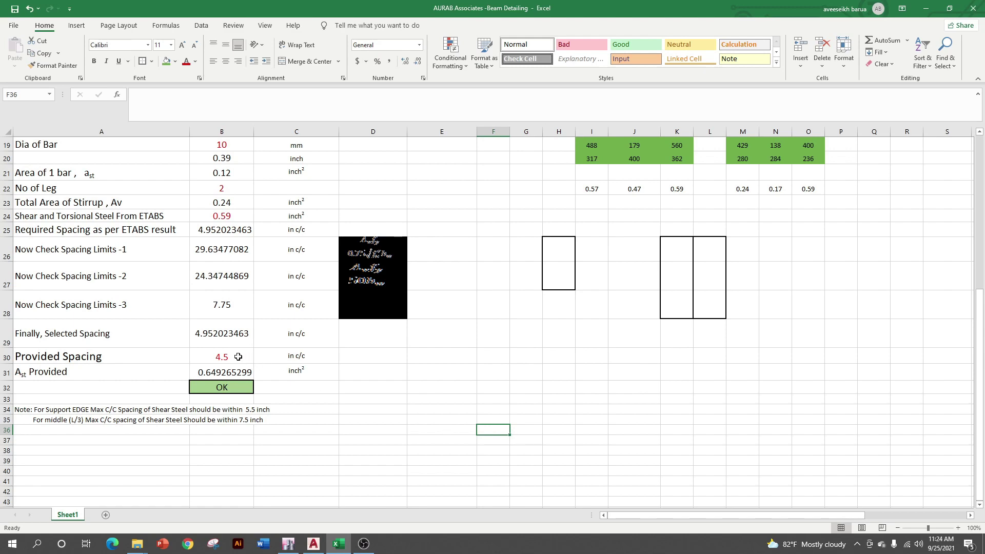
Bring AutoCAD to the front and zoom to the left span's 10mmØ@4"/8"/4"c/c. stirrup label
click(313, 544)
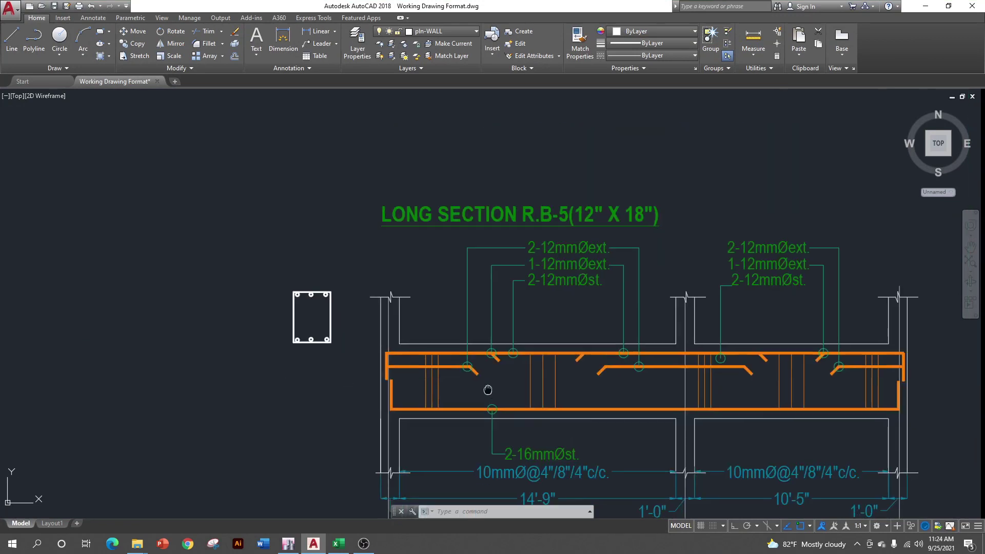
scroll(455, 266, down, 2)
scroll(468, 275, up, 2)
scroll(396, 239, up, 2)
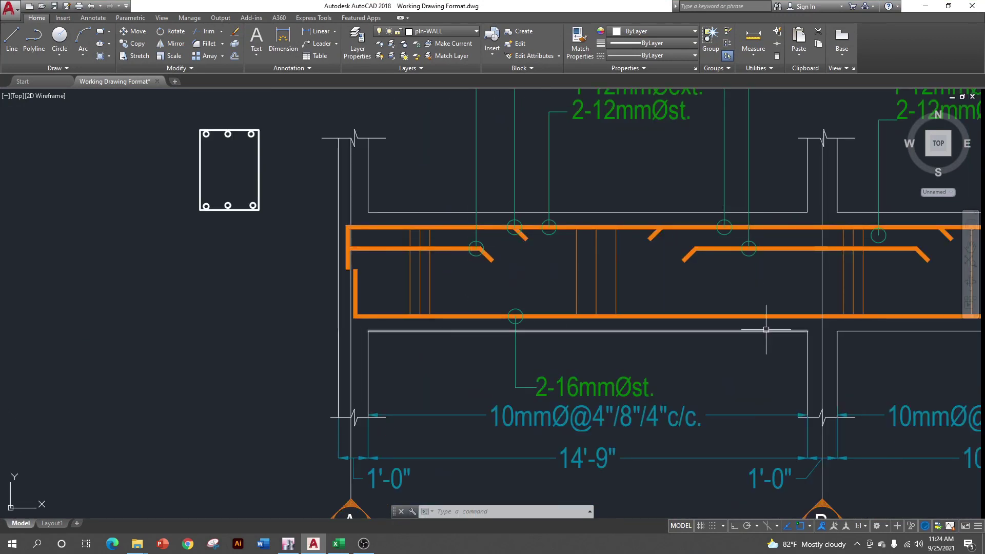
click(925, 6)
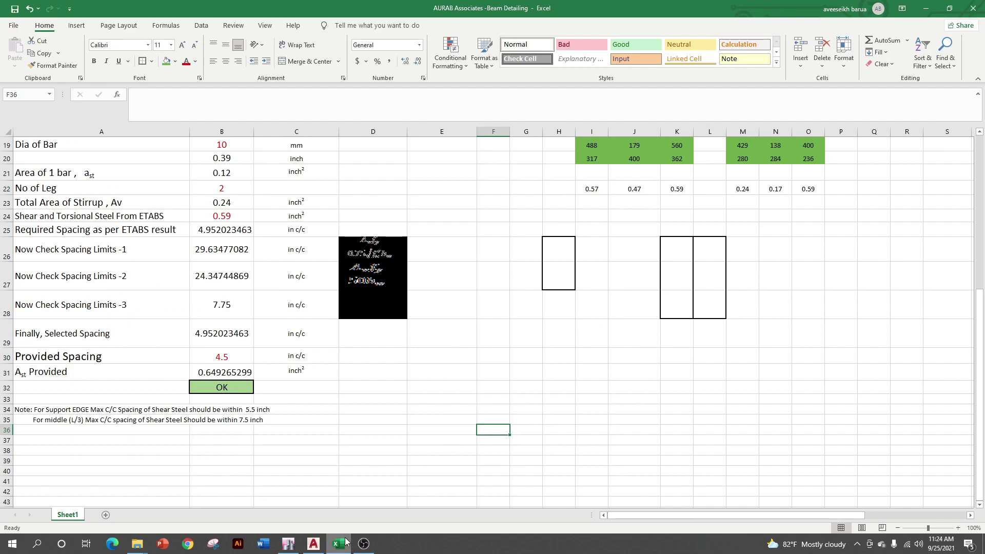
click(313, 543)
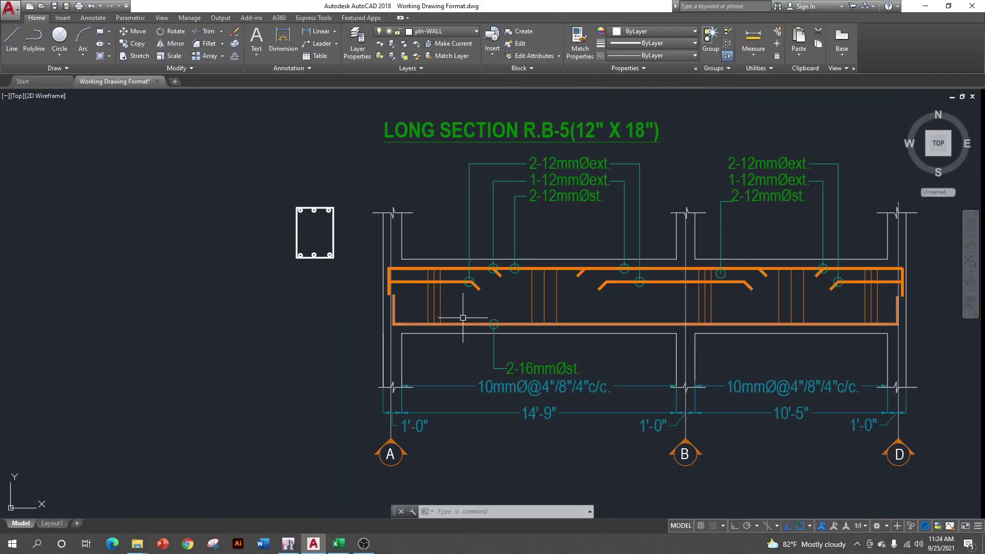
scroll(564, 405, up, 4)
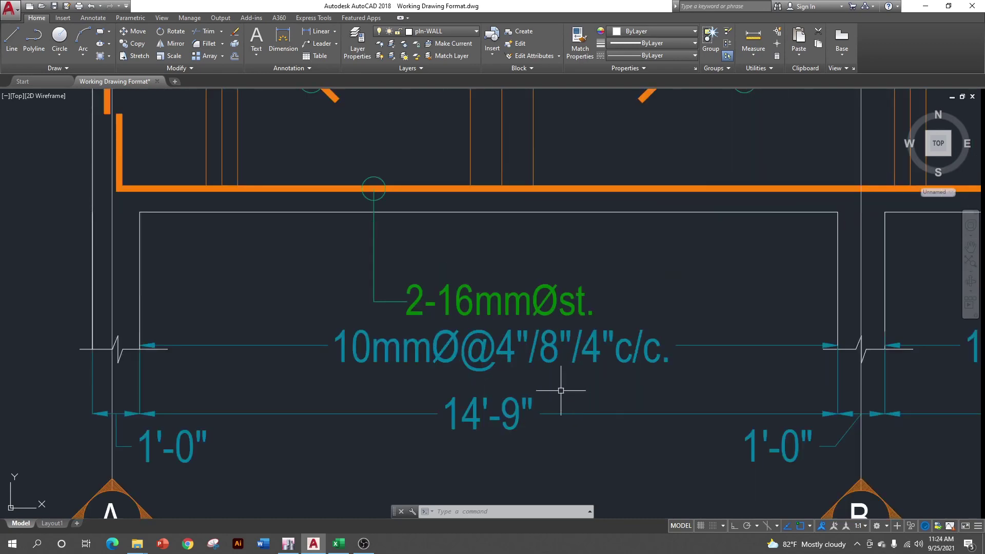
scroll(412, 356, down, 2)
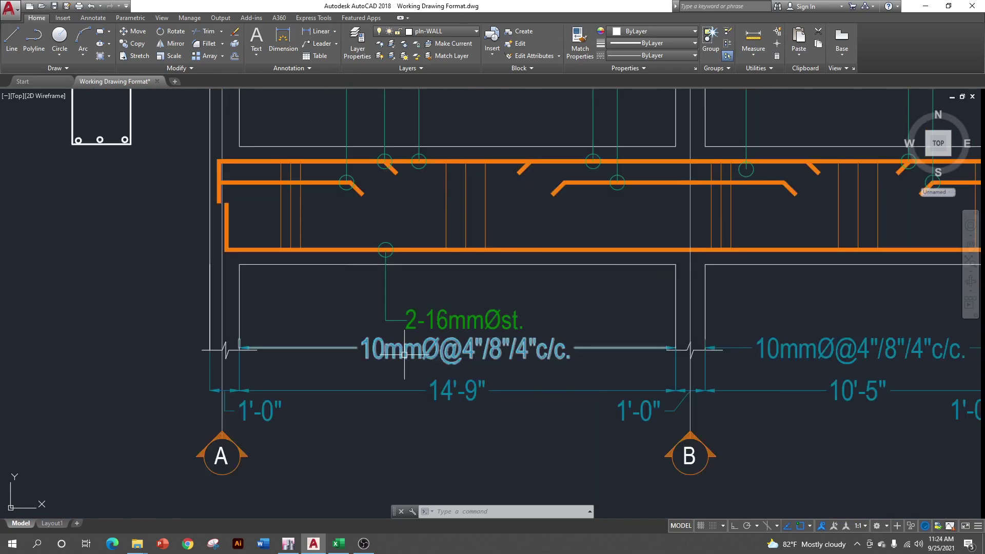
scroll(477, 356, up, 2)
click(468, 342)
double_click(468, 342)
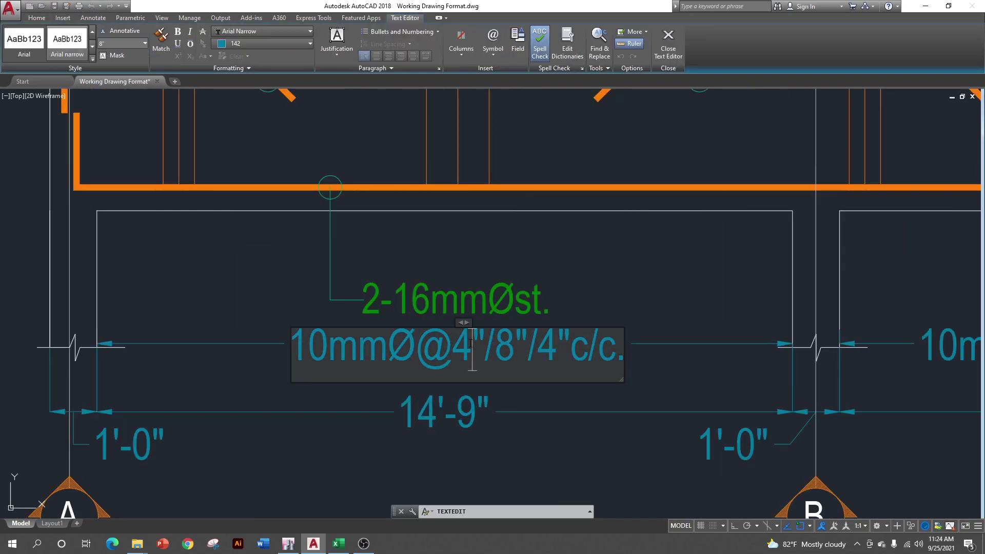
text(.54)
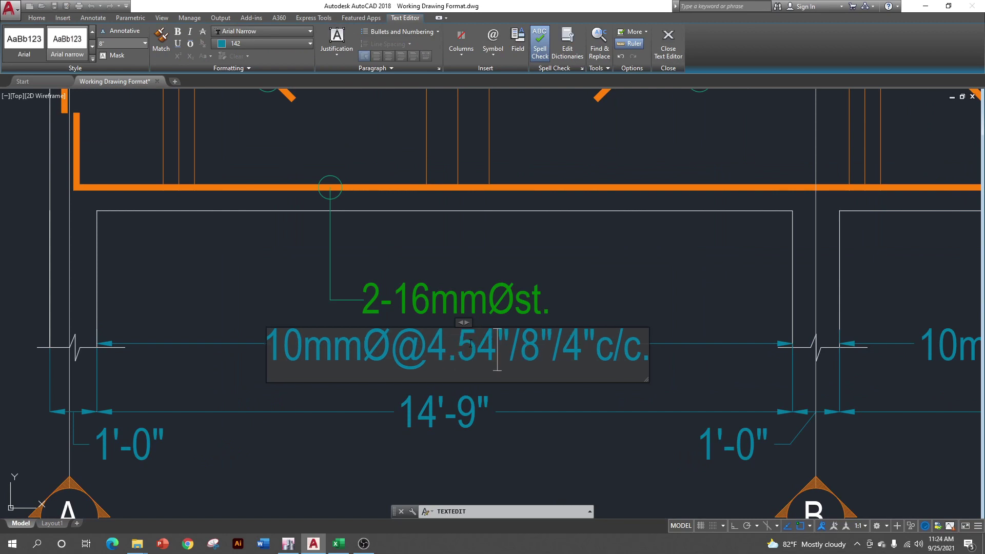
key(BackSpace)
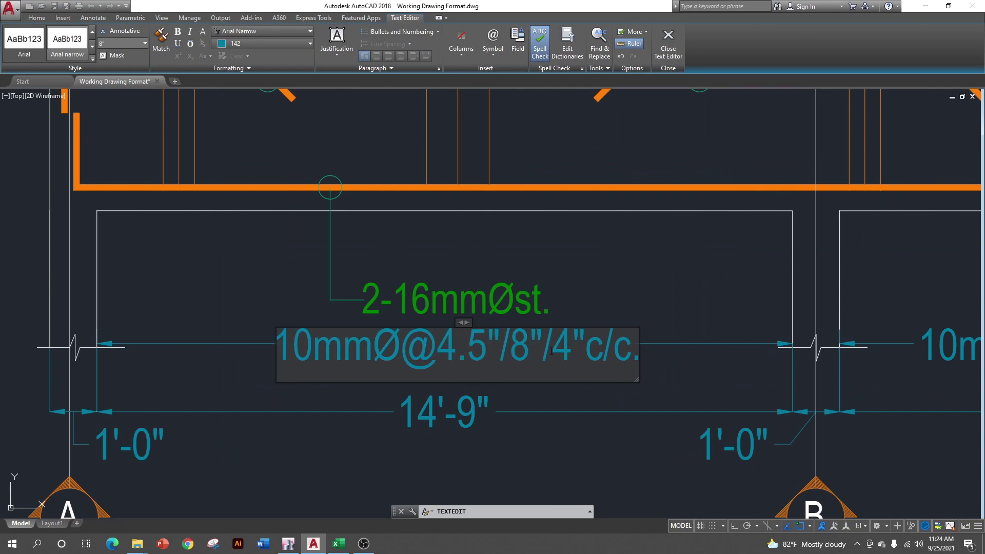
click(573, 345)
text(.5)
click(589, 298)
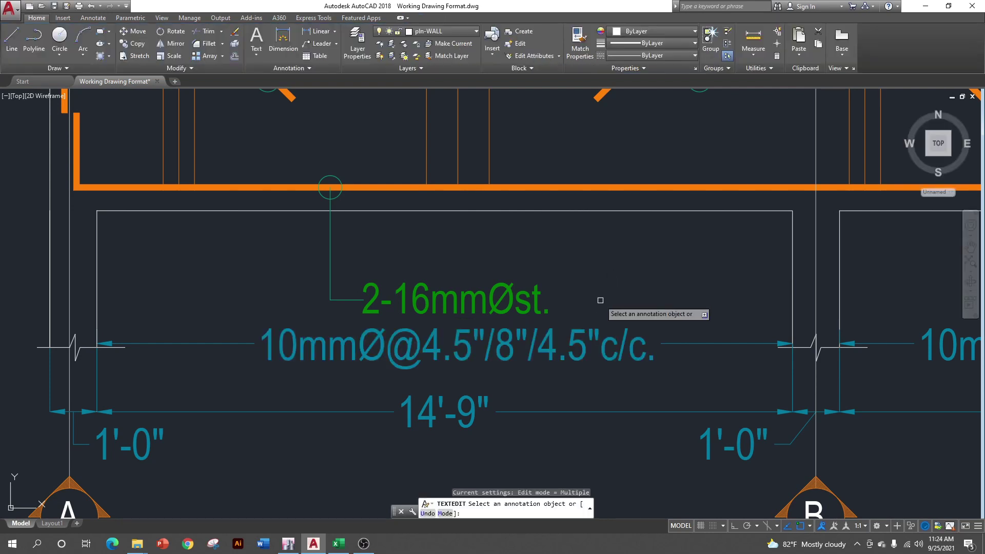
scroll(558, 365, down, 5)
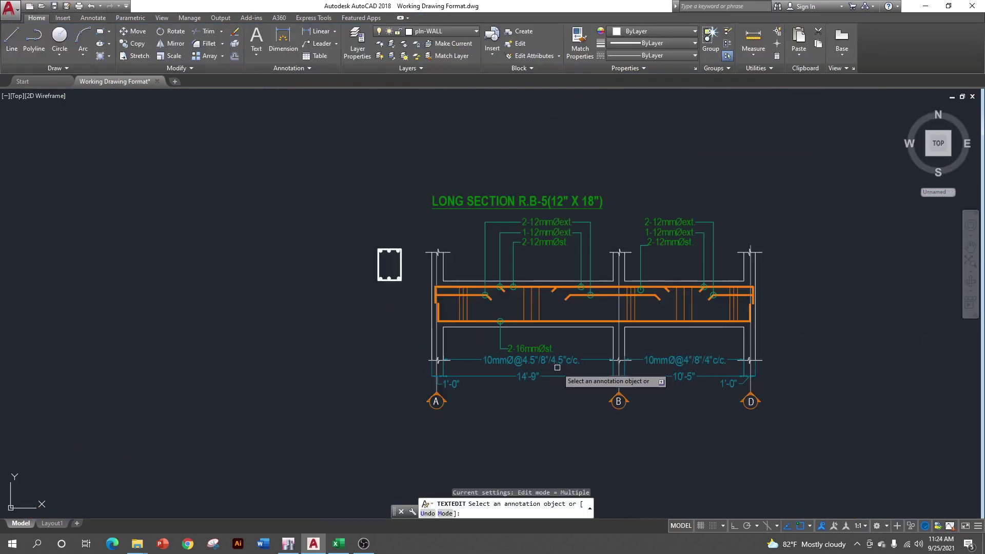
click(339, 543)
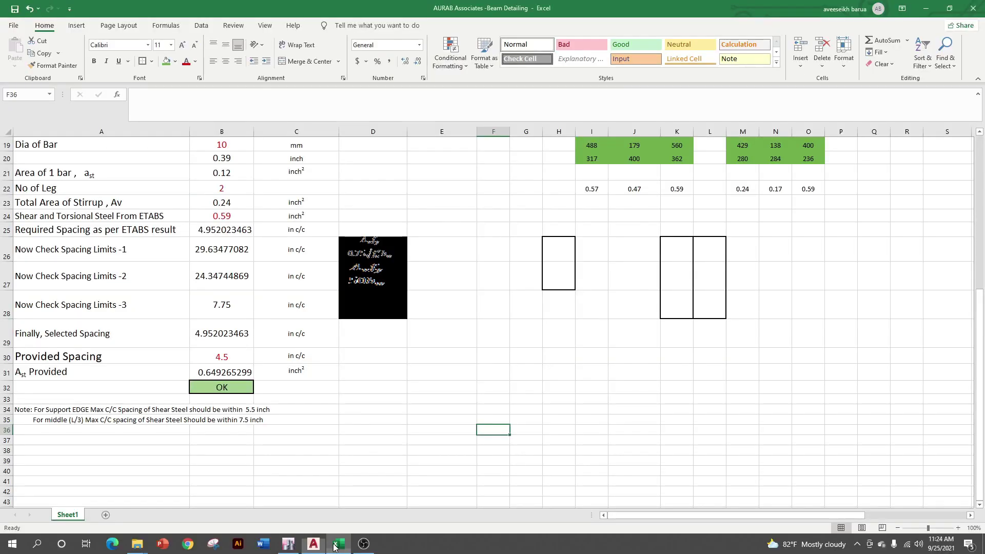
Enter 0.47 as shear and torsional steel in B24, requiring 6.21636988 in spacing
click(642, 193)
scroll(330, 279, up, 2)
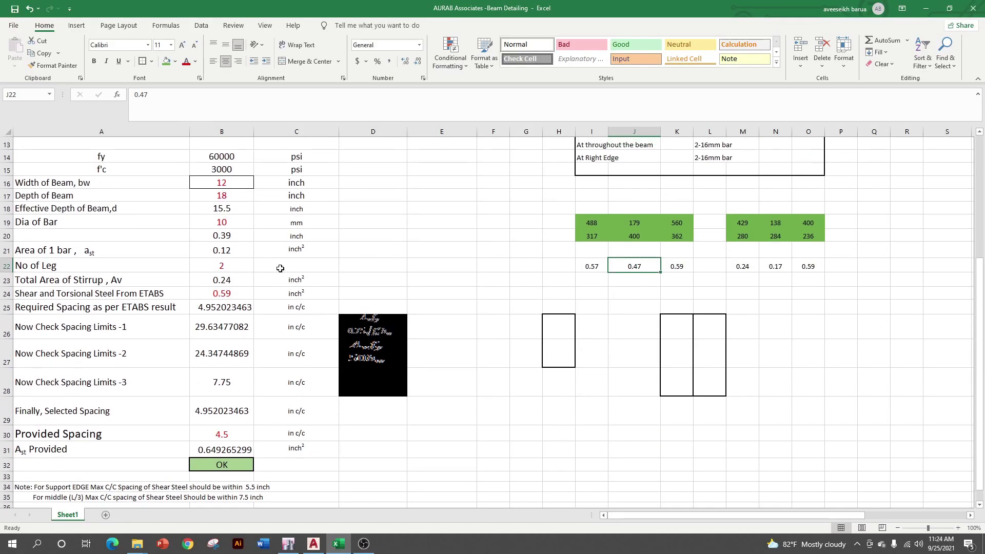
click(218, 296)
text(.47)
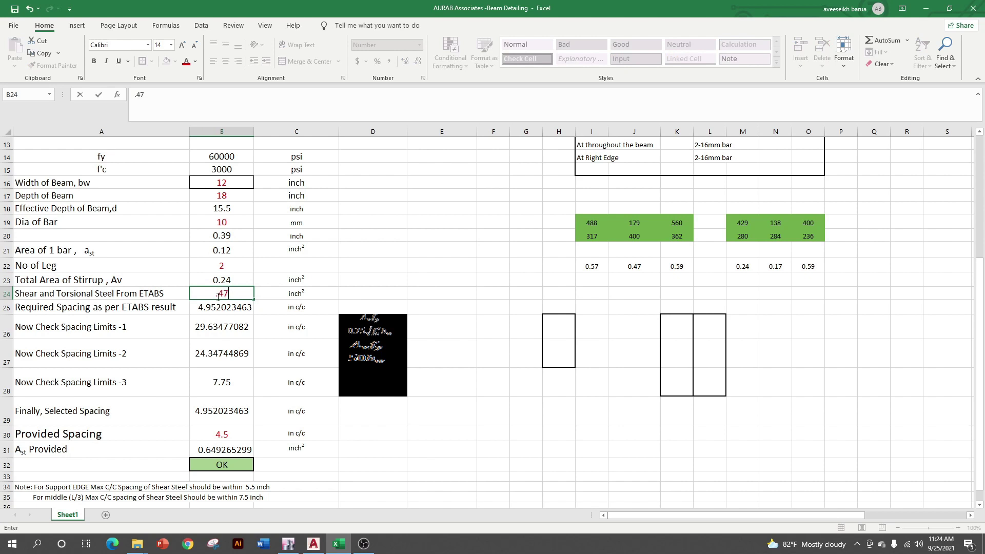
key(Return)
Set the provided spacing in B30 to 6 in, keeping the check OK
scroll(544, 444, down, 2)
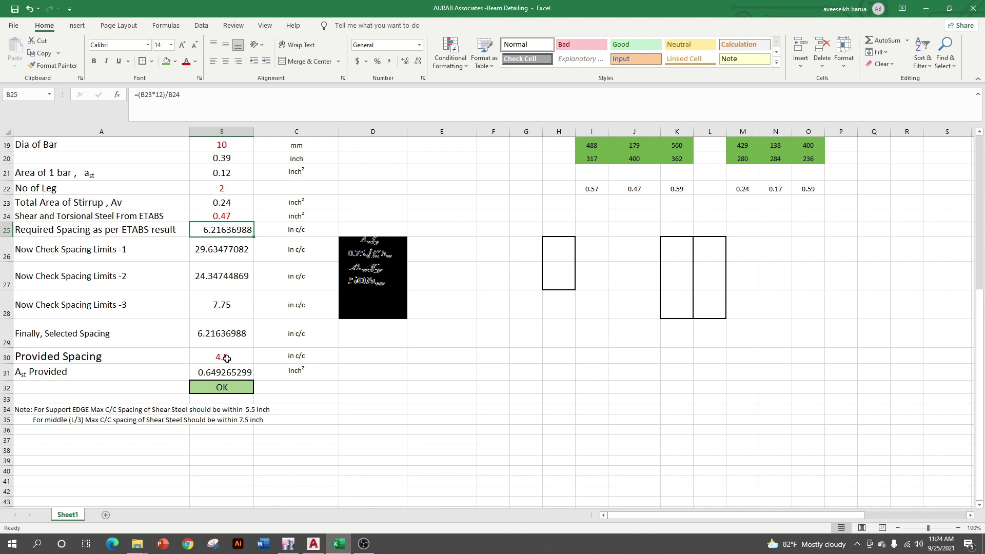
click(227, 357)
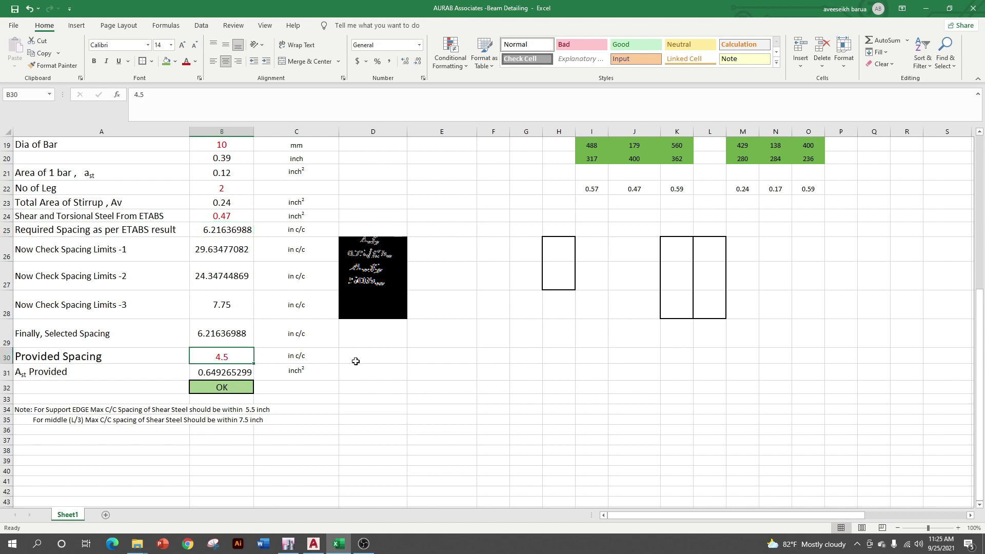
text(6)
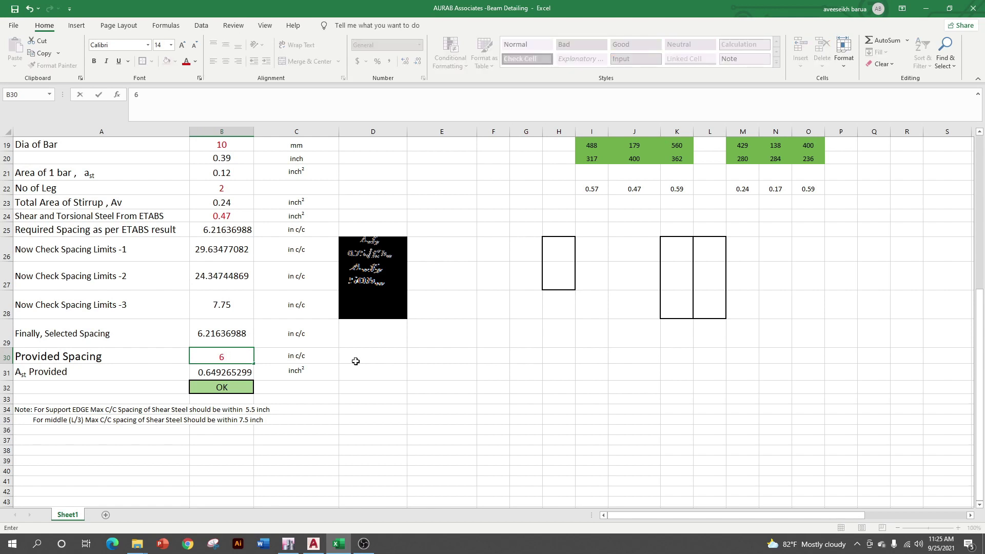
click(512, 383)
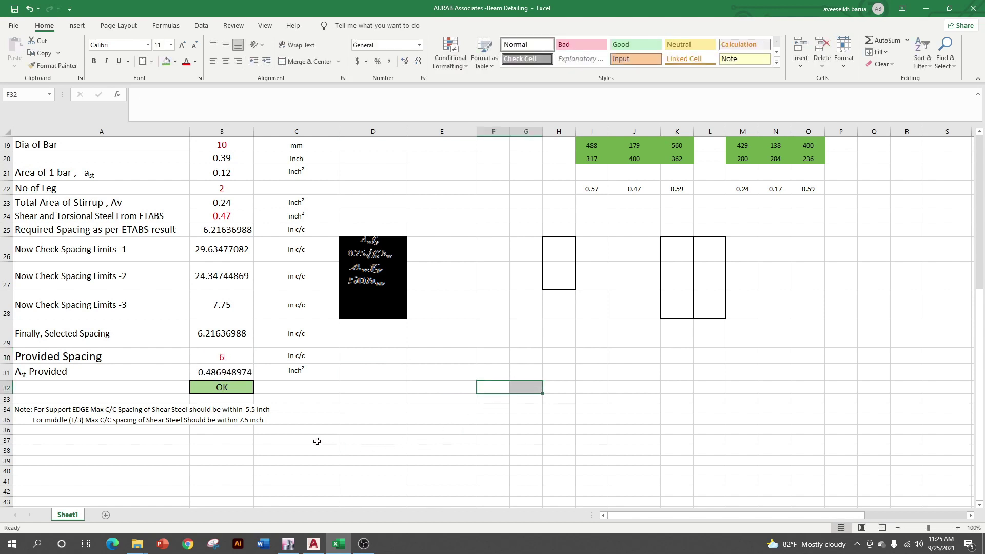
click(318, 544)
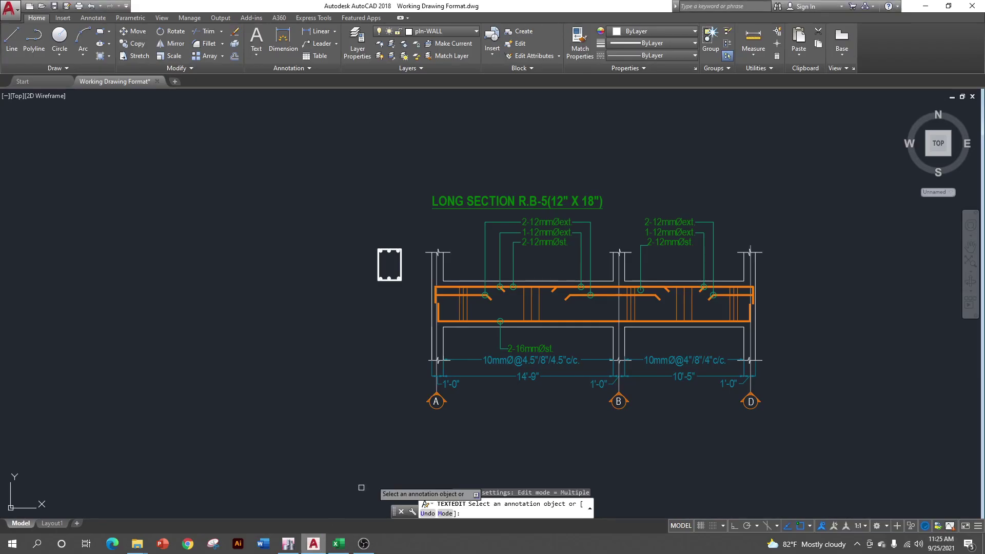
scroll(500, 353, up, 2)
scroll(500, 353, up, 3)
click(500, 353)
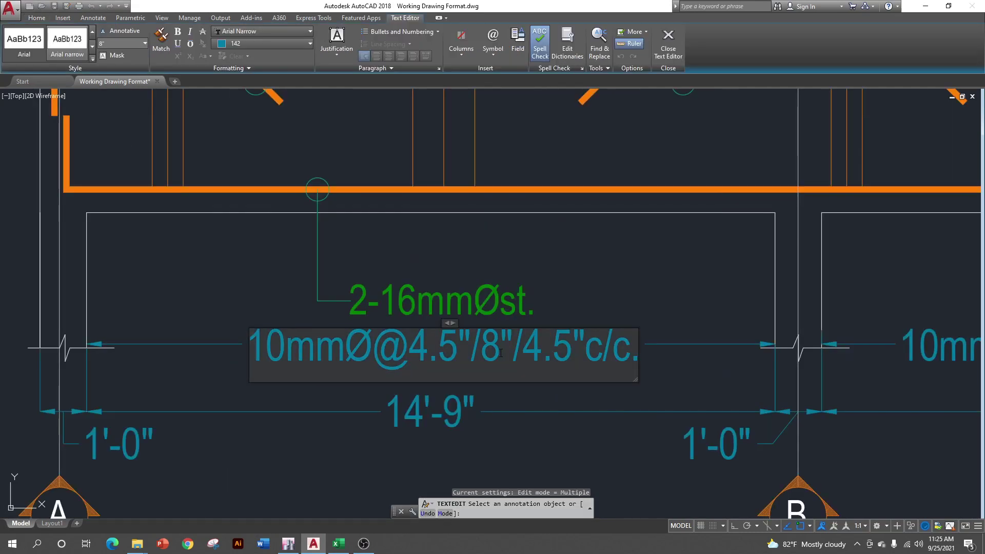
double_click(505, 353)
text(6)
click(510, 418)
scroll(431, 387, down, 6)
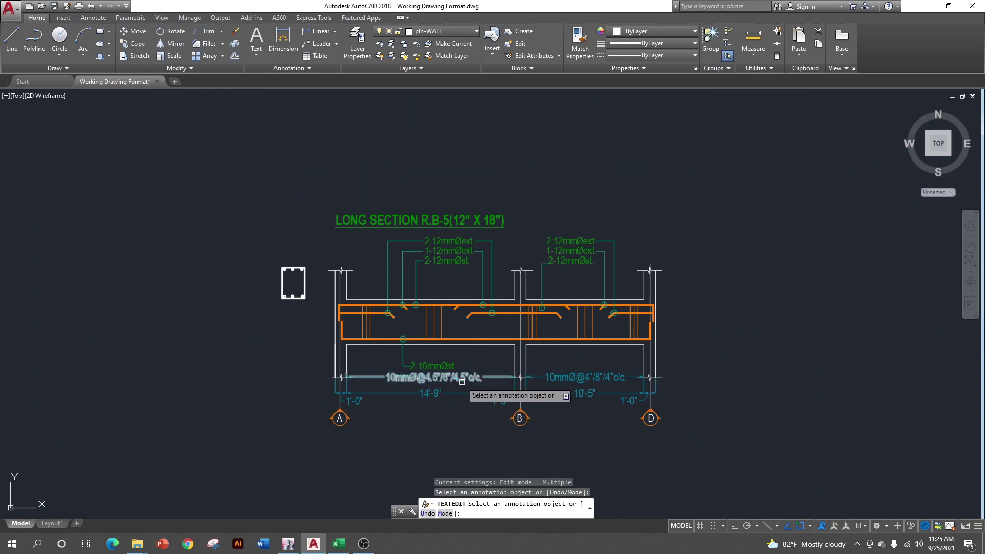
key(Escape)
Fill cells I22, J22 and K22 (0.57, 0.47, 0.59) green to mark them used
click(339, 544)
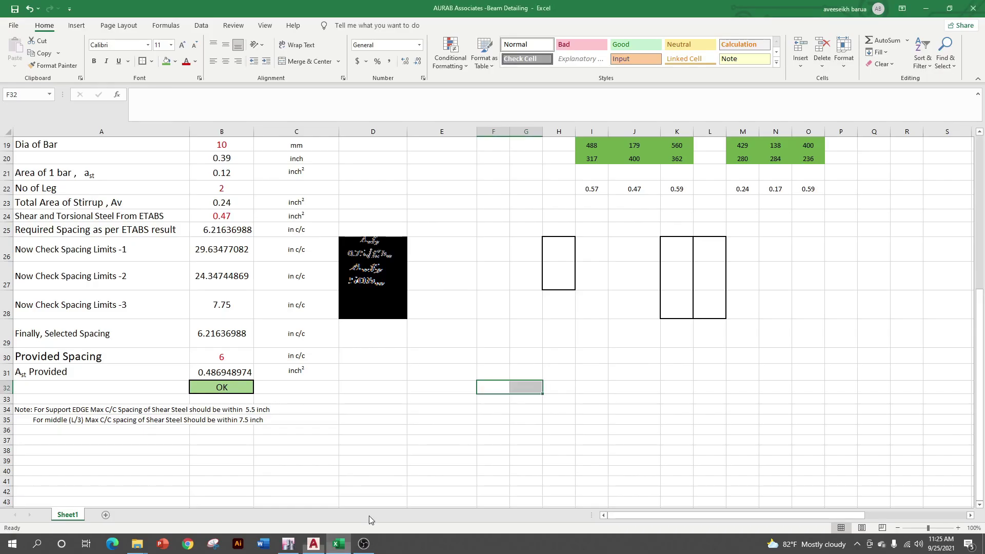
click(589, 187)
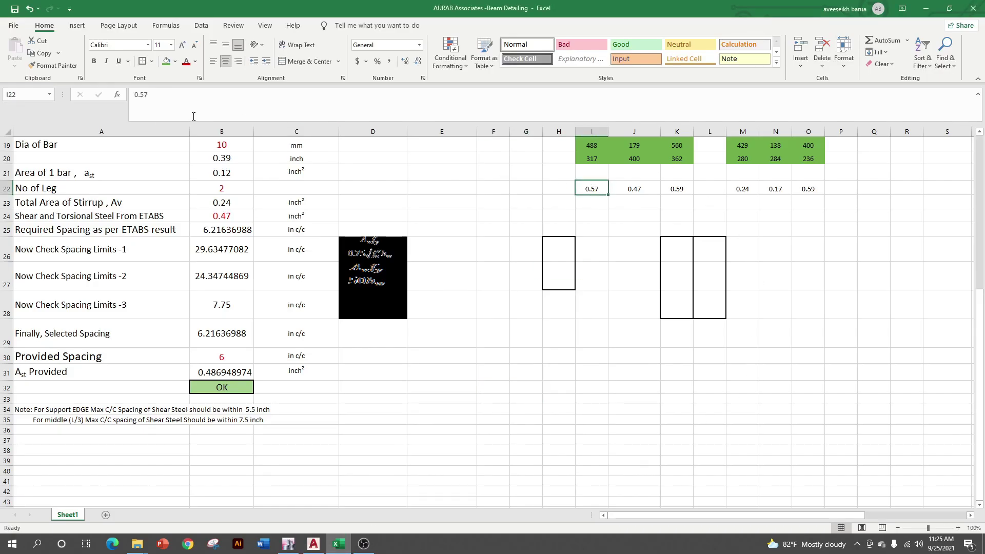
click(169, 62)
click(634, 191)
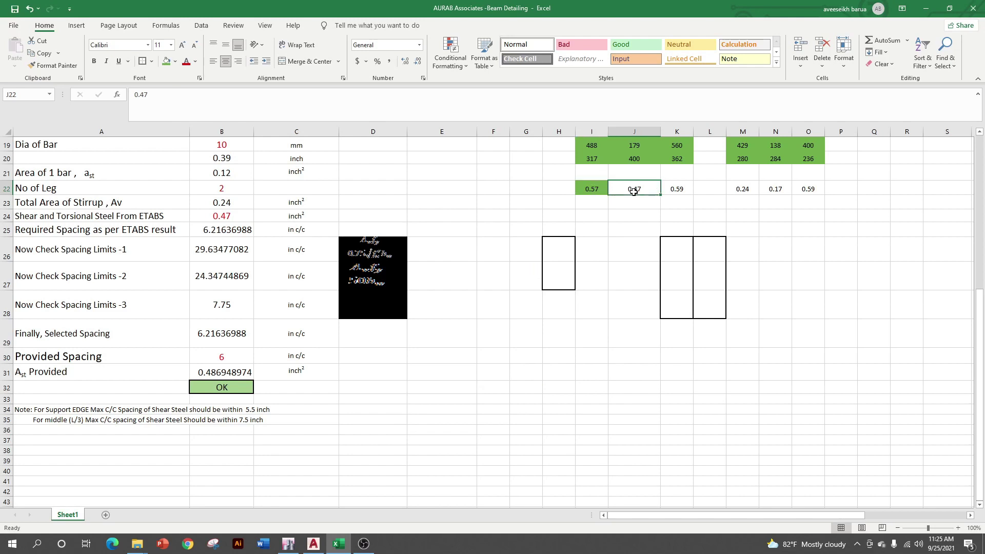
click(167, 61)
click(686, 189)
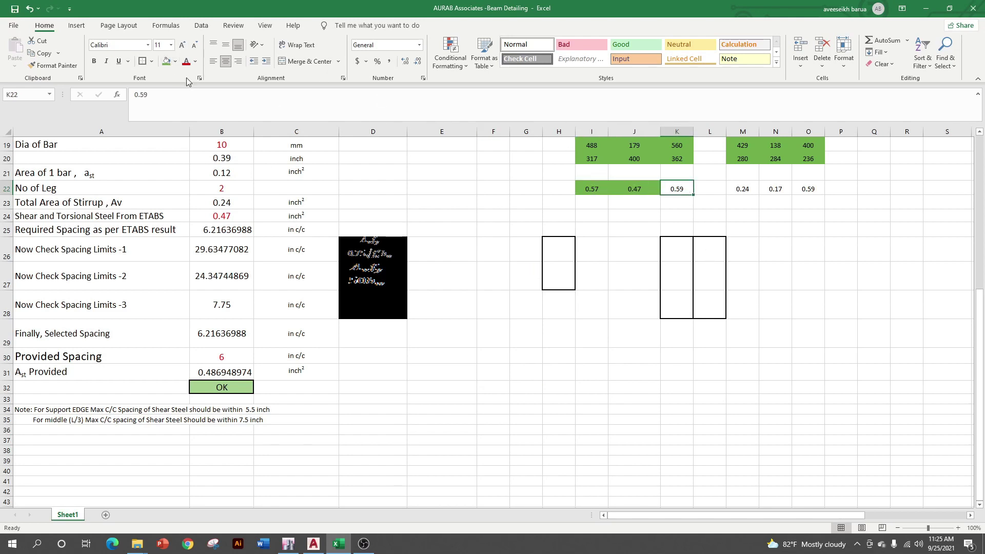
click(168, 61)
scroll(831, 230, up, 2)
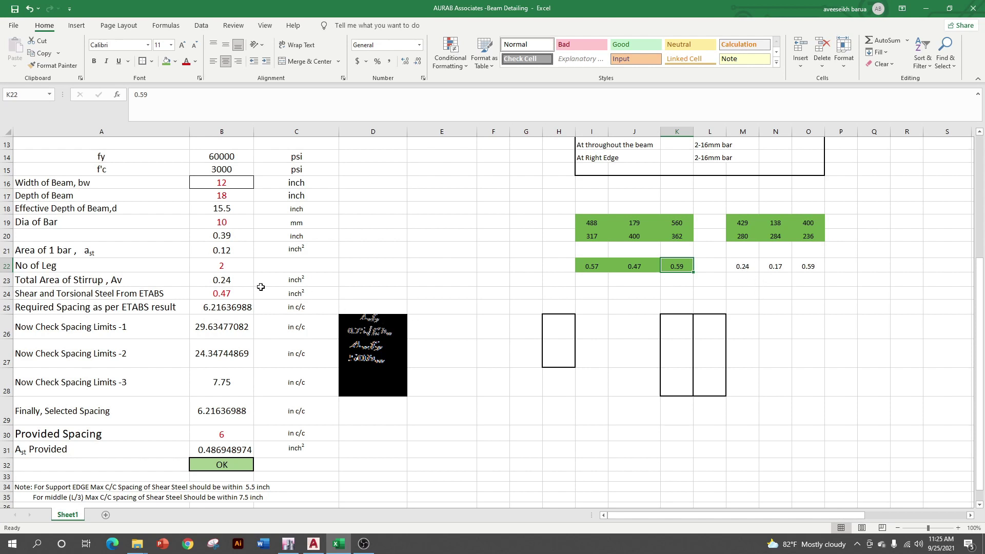
Enter 0.59 as shear and torsional steel in B24 and cross-check the ETABS shear-torsion results
click(242, 294)
text(.)
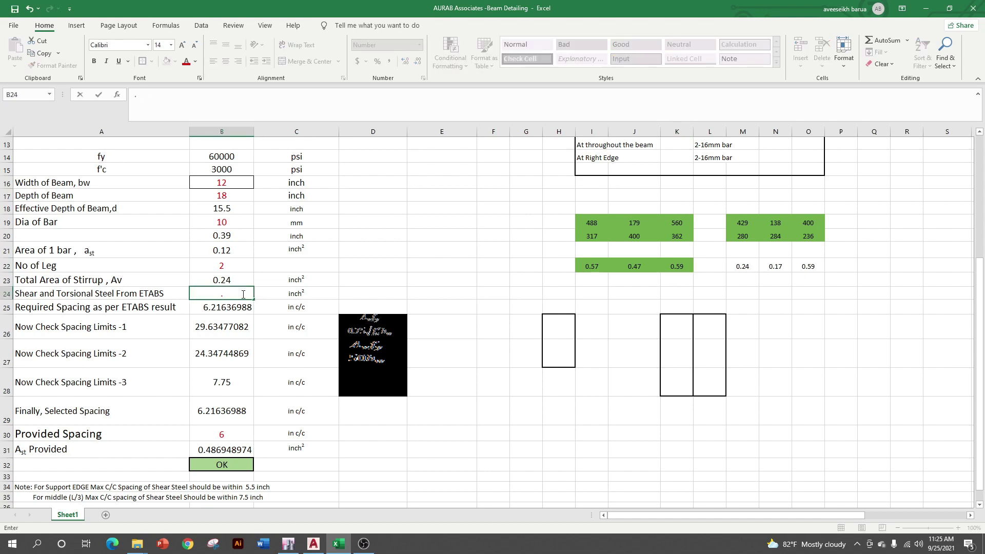
text(24)
key(BackSpace)
key(BackSpace)
click(525, 408)
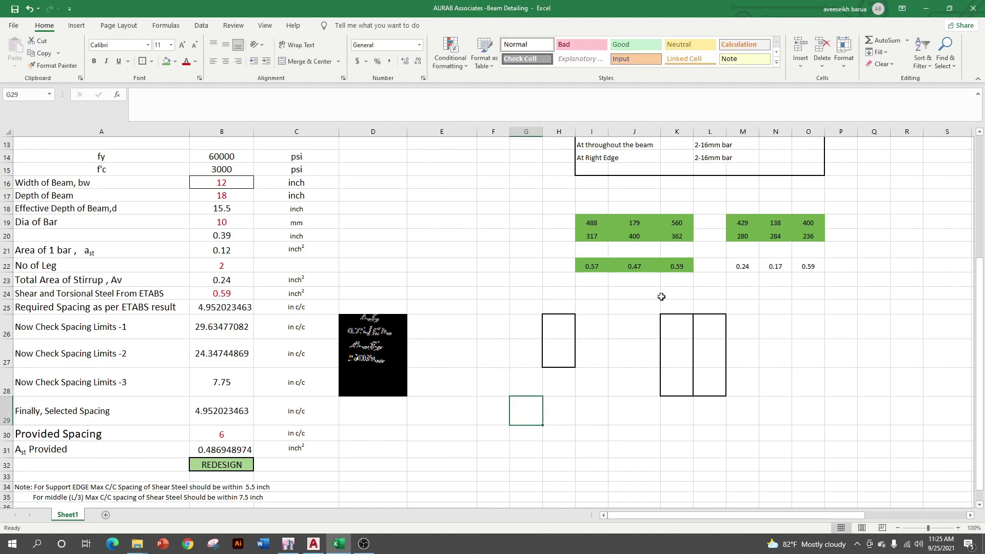
click(288, 543)
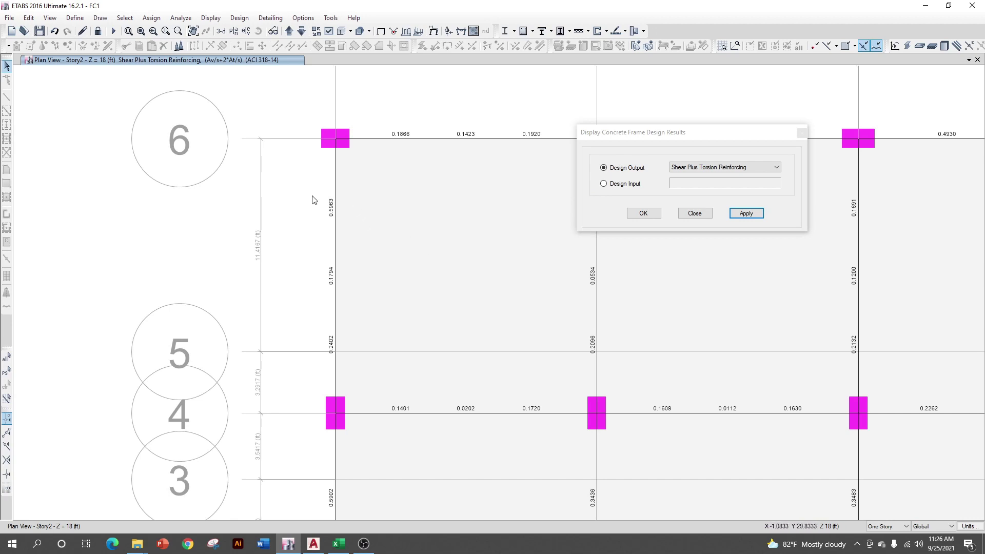
click(926, 5)
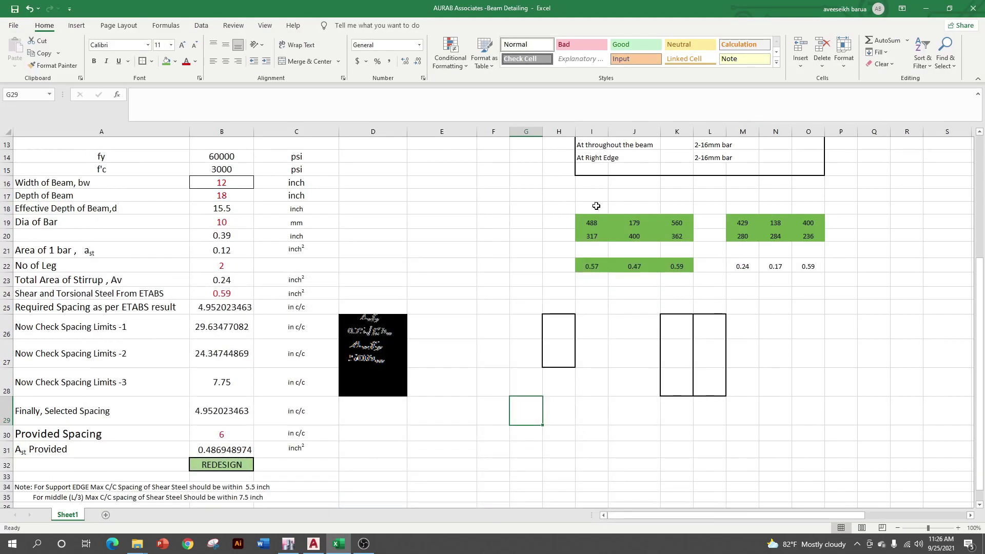
Set the provided spacing in B30 to 4.5 in so the check turns from REDESIGN to OK
scroll(333, 359, down, 2)
scroll(333, 359, down, 1)
click(235, 293)
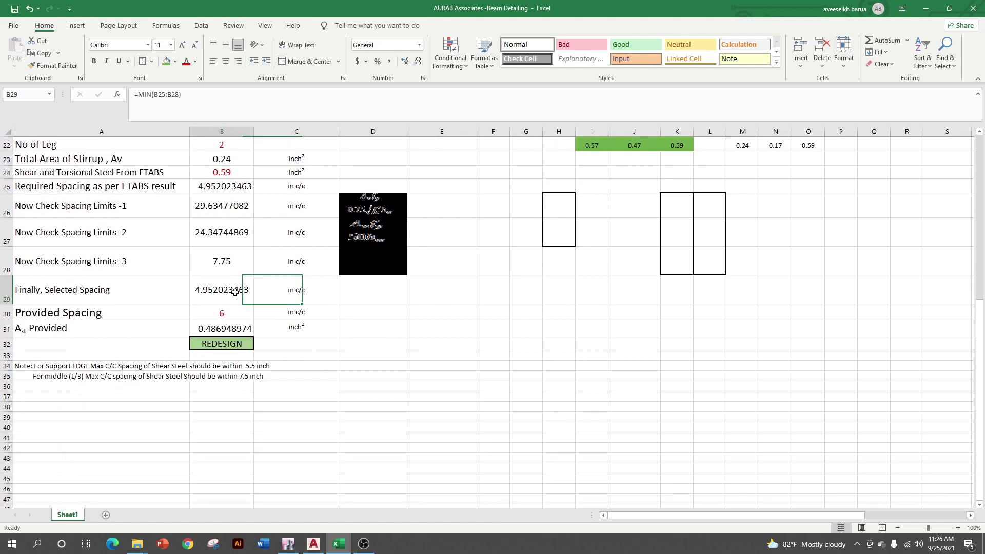
click(236, 312)
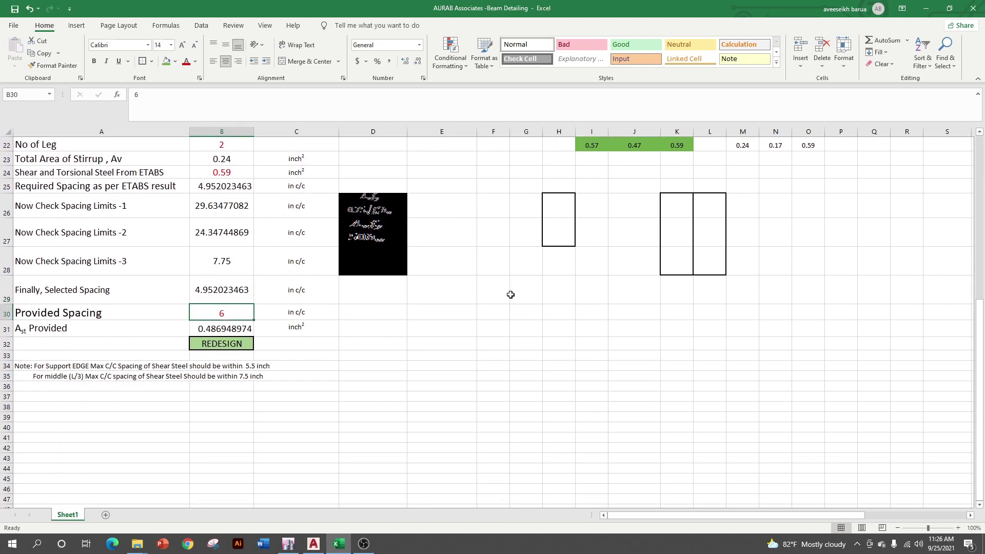
text(4.)
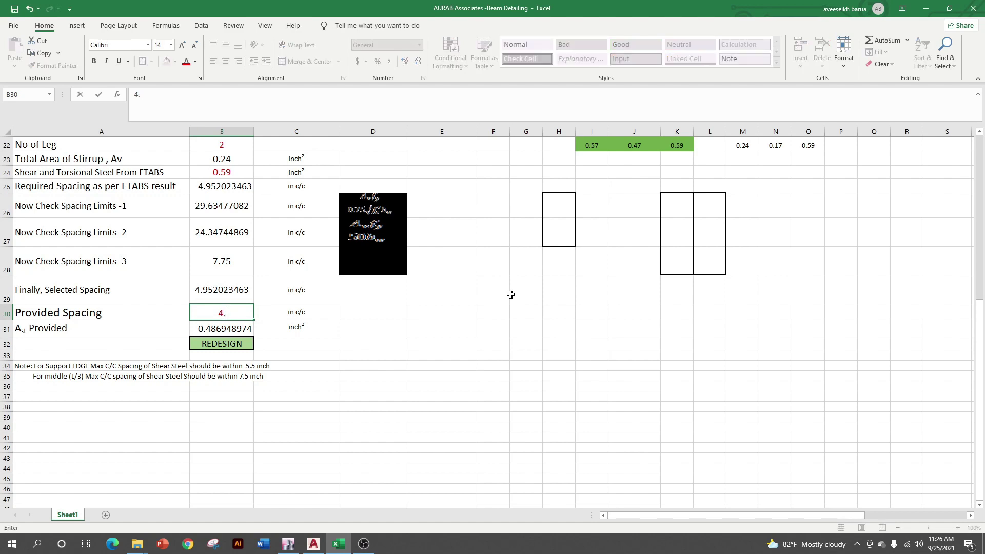
text(5)
click(614, 365)
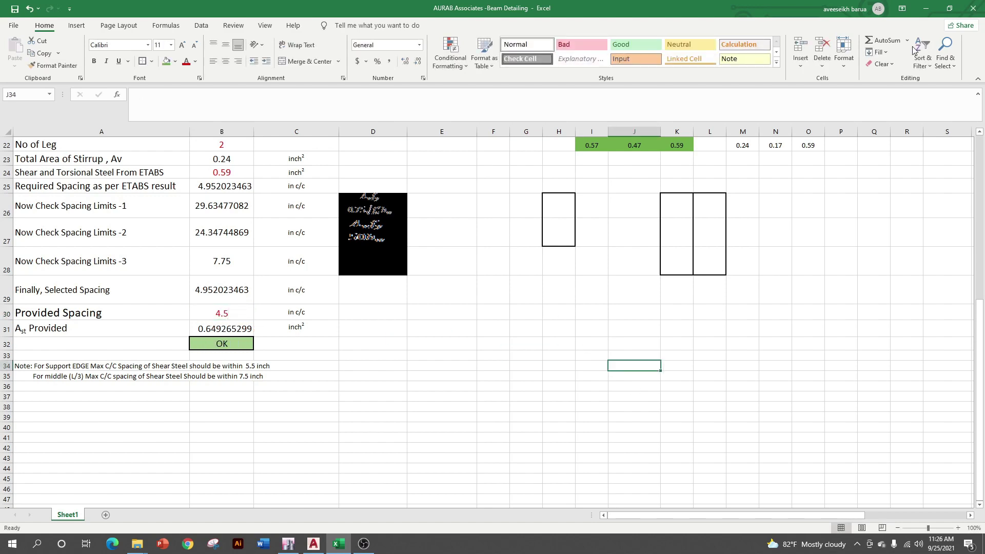
click(920, 14)
scroll(568, 391, up, 5)
scroll(564, 362, up, 2)
scroll(540, 319, down, 1)
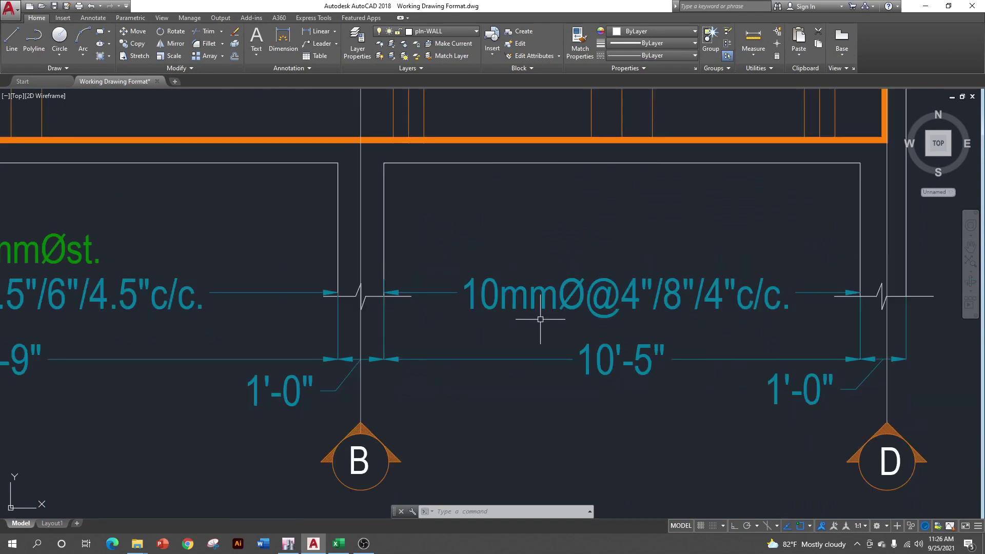
double_click(638, 306)
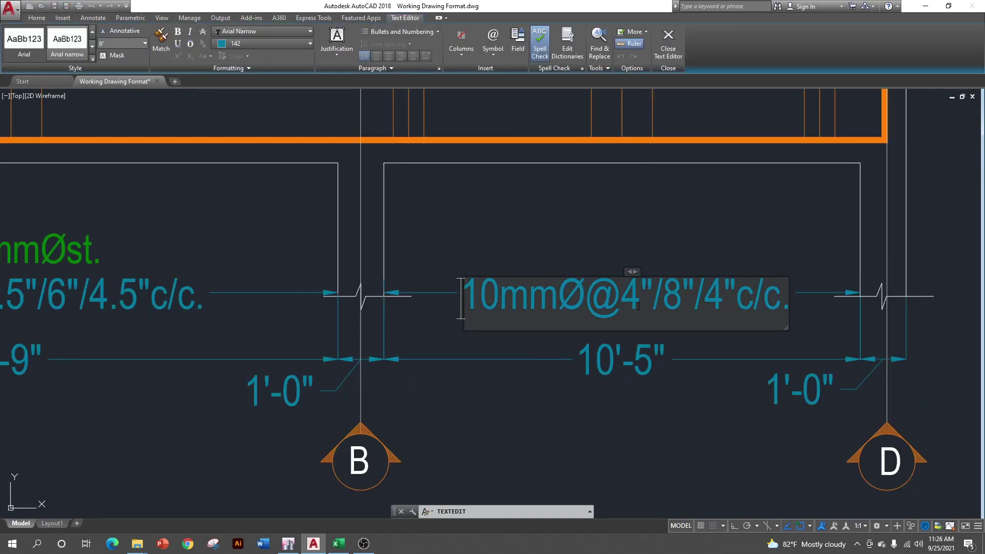
click(638, 306)
text(.)
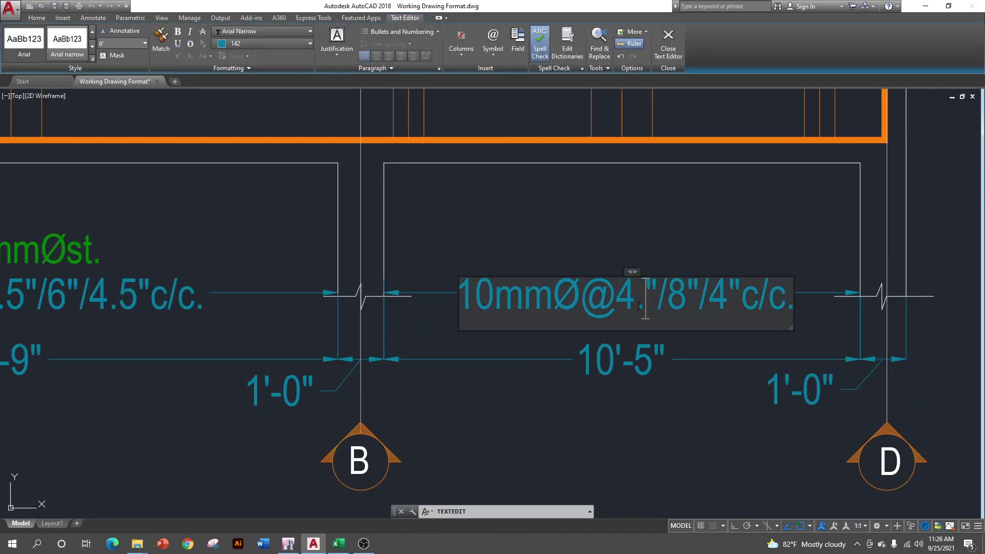
text(5)
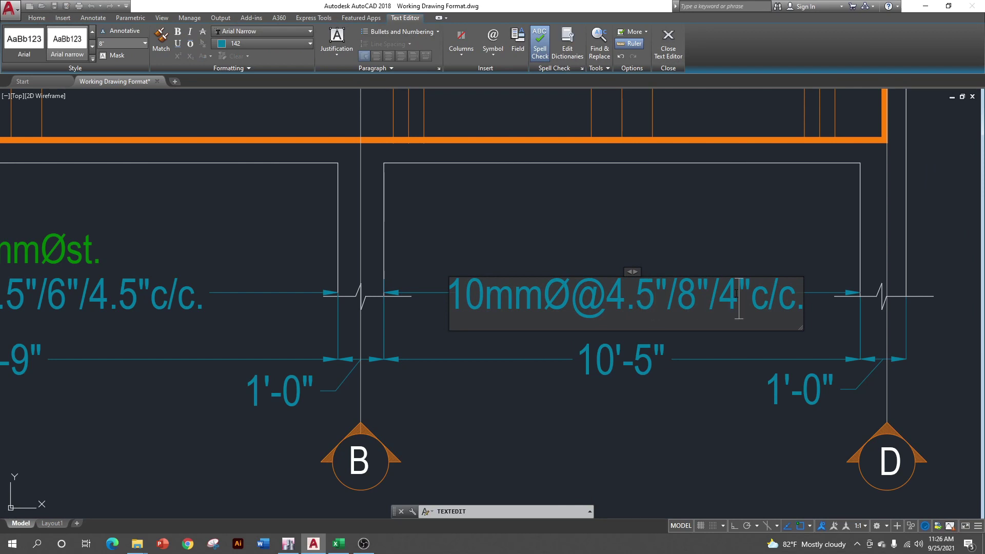
text(.5)
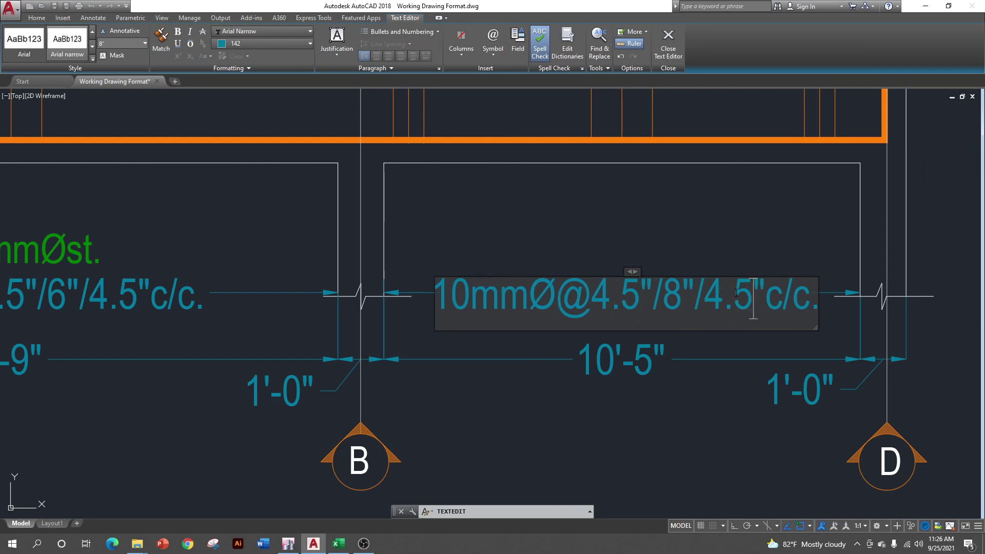
Finish the label edit and minimise AutoCAD to the desktop
scroll(735, 293, down, 2)
click(711, 432)
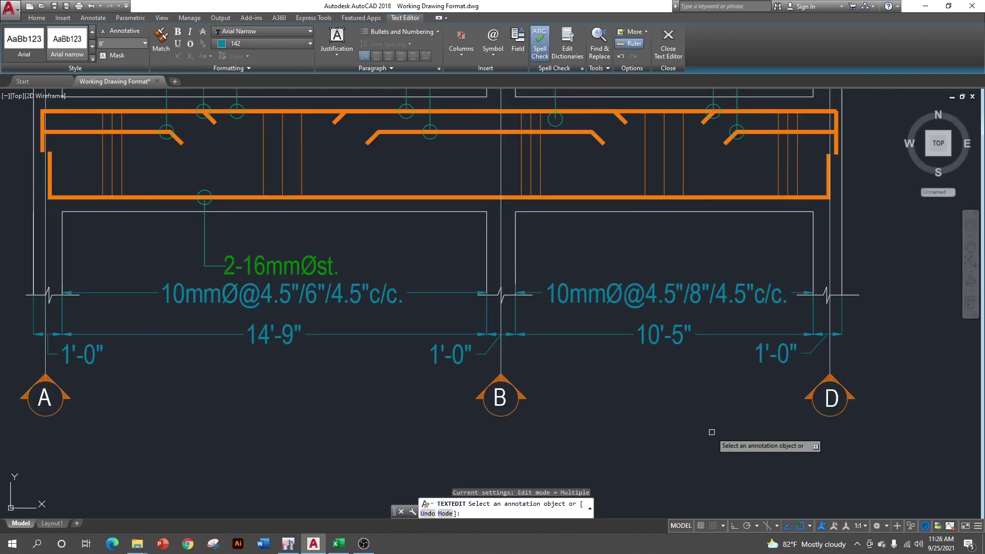
key(Escape)
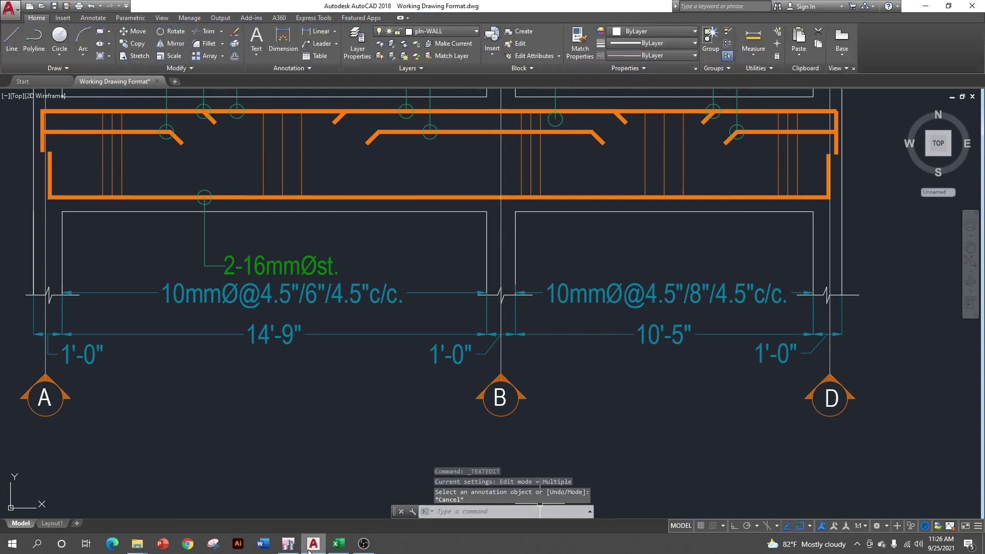
click(313, 543)
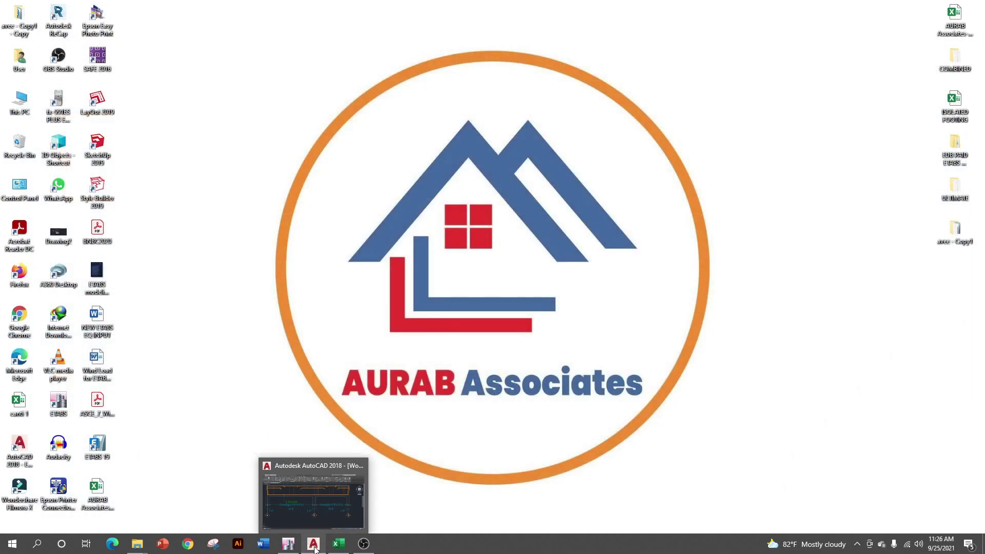
In the Beam Detailing workbook, fill the 0.24 value in M22 green to mark it used
click(339, 544)
click(807, 145)
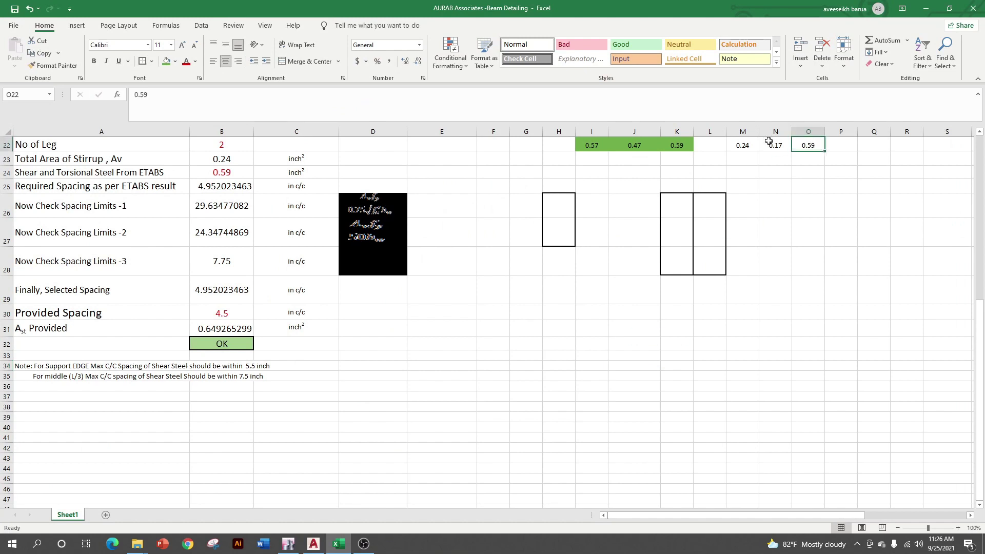
click(742, 145)
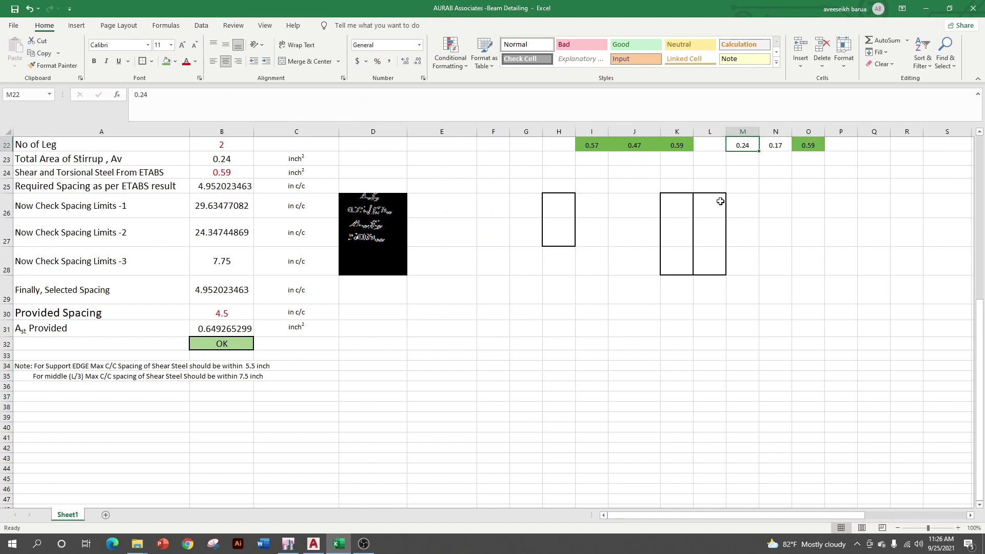
scroll(720, 200, up, 3)
click(167, 61)
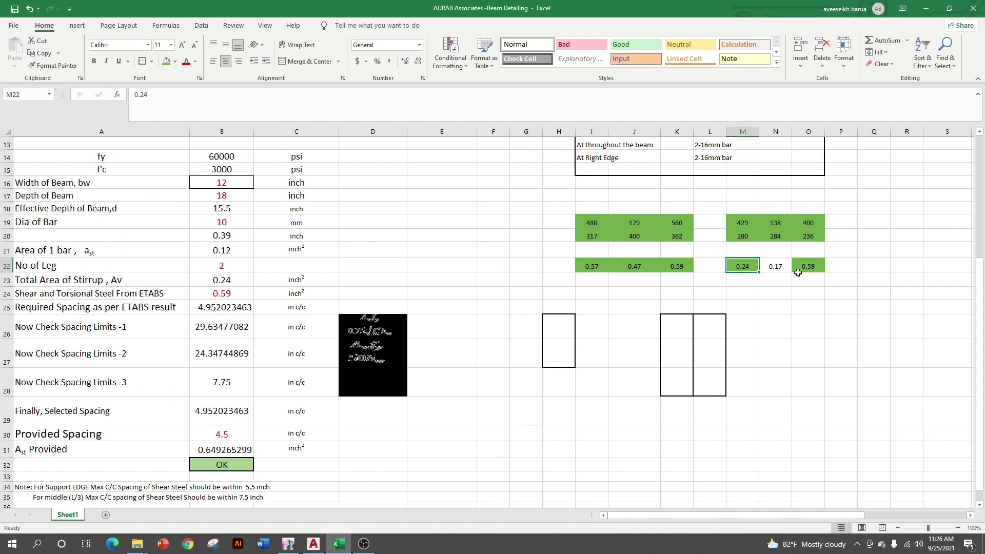
Enter 0.17 as the shear and torsional steel value
click(240, 281)
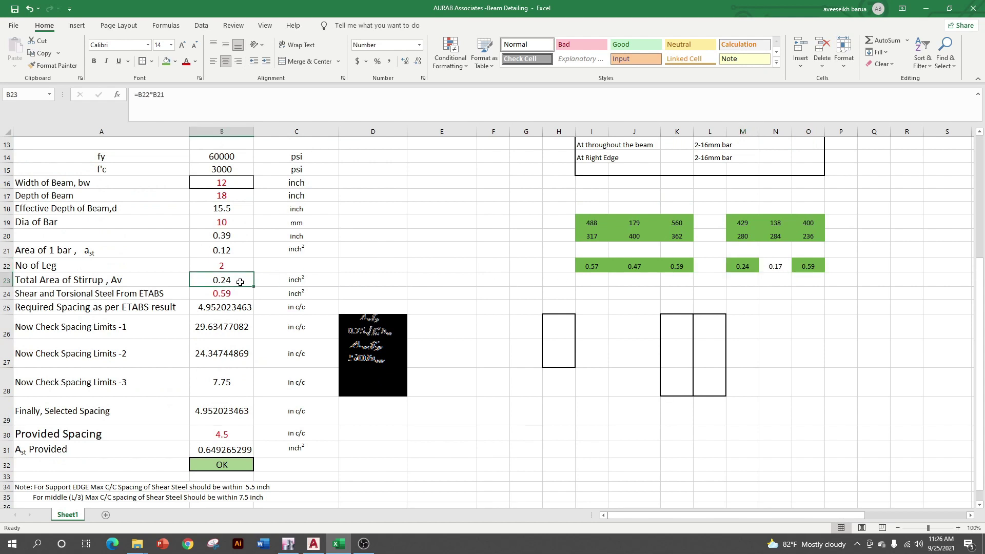
click(233, 296)
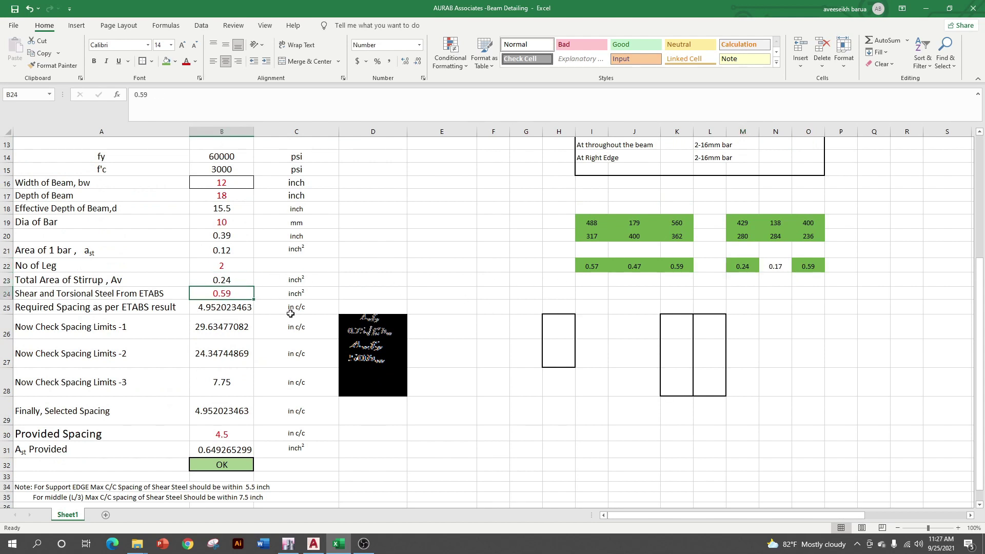
text(.17)
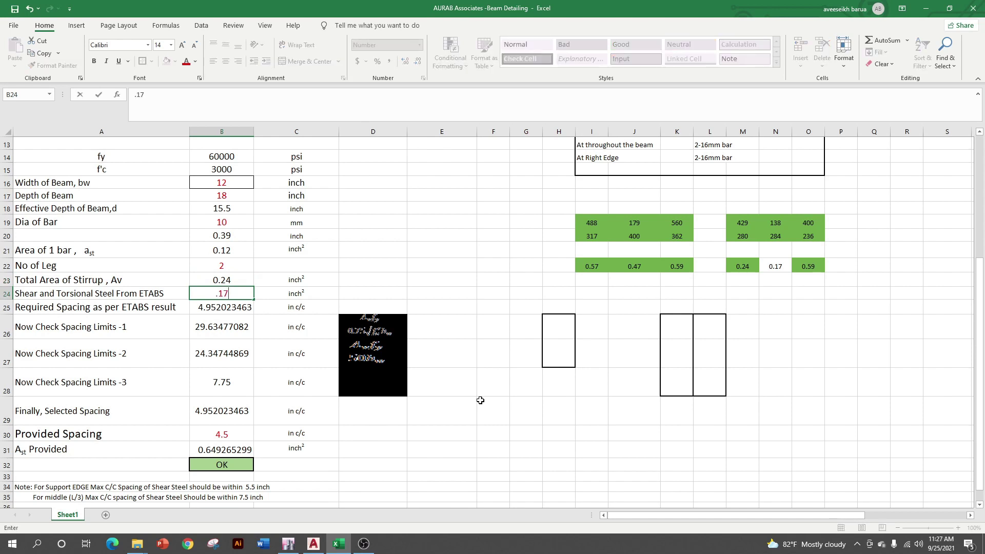
key(Return)
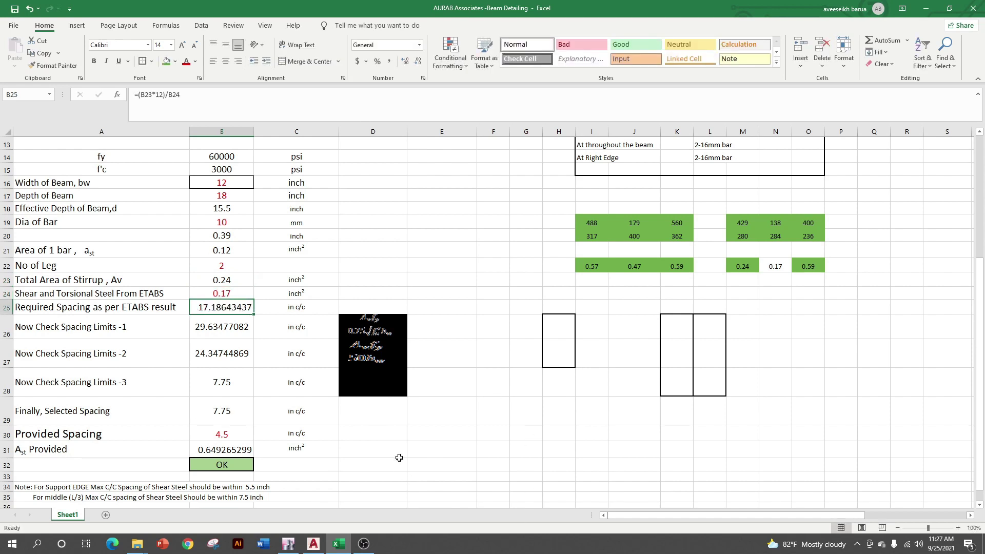
scroll(400, 447, down, 2)
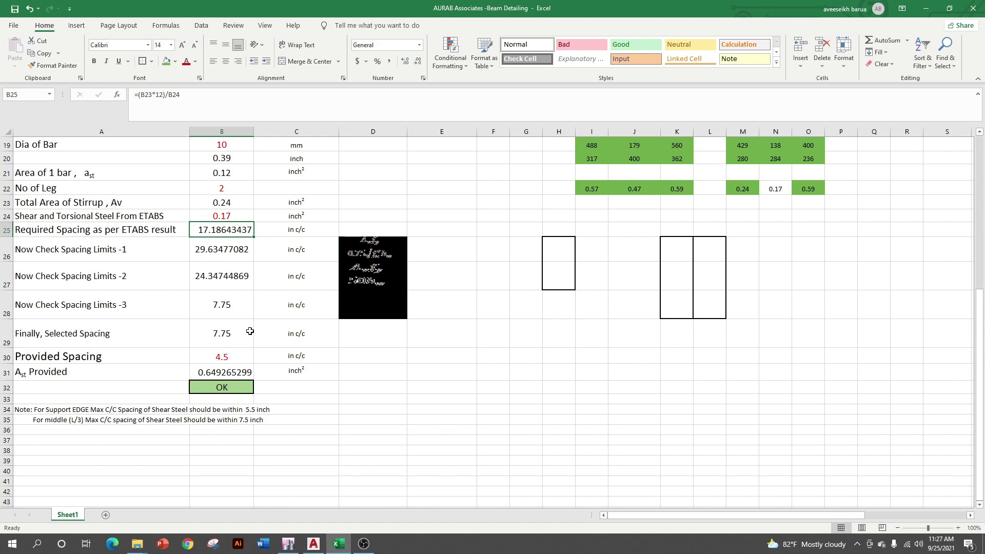
click(439, 410)
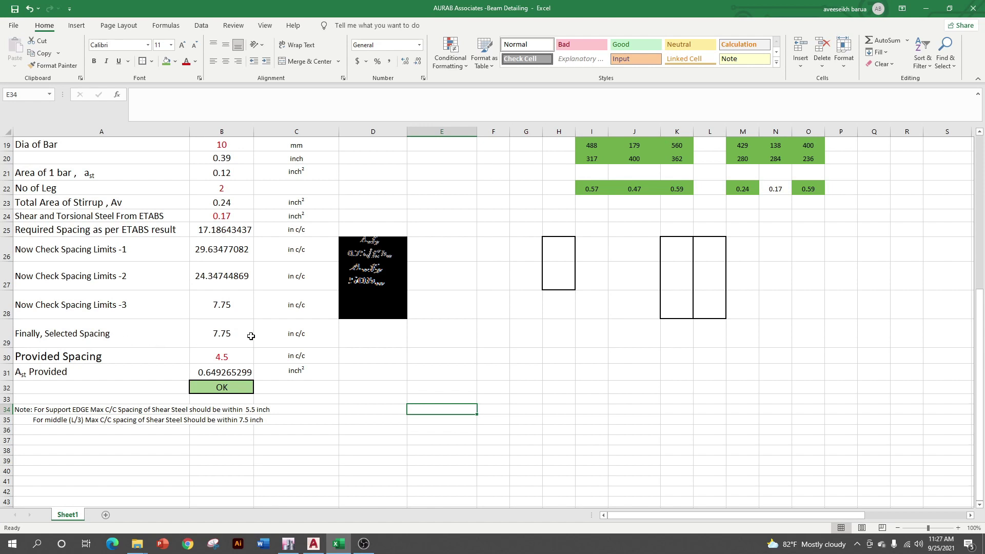
Set Provided Spacing in B30 to 7 in c/c, recalculating Ast Provided to 0.417384835
click(232, 359)
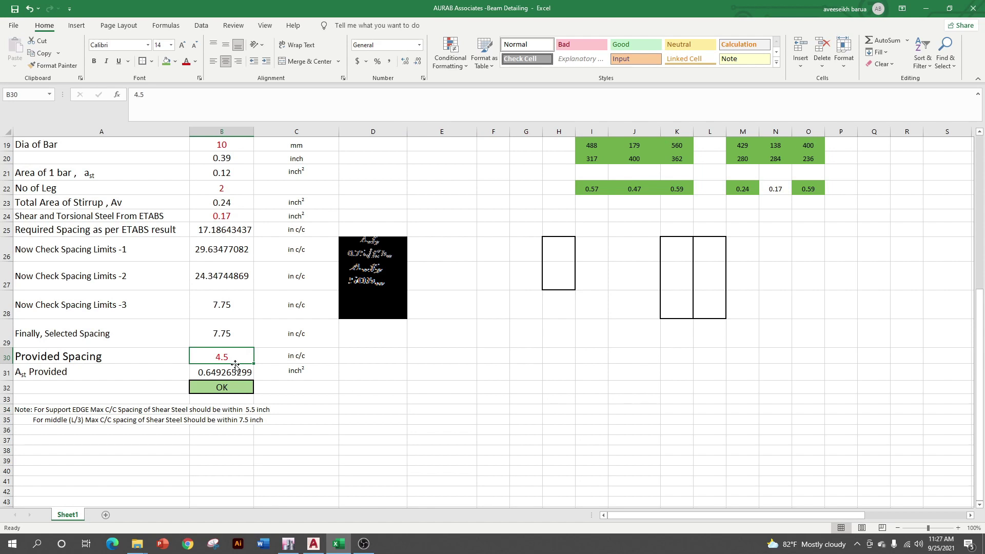
text(7)
click(477, 486)
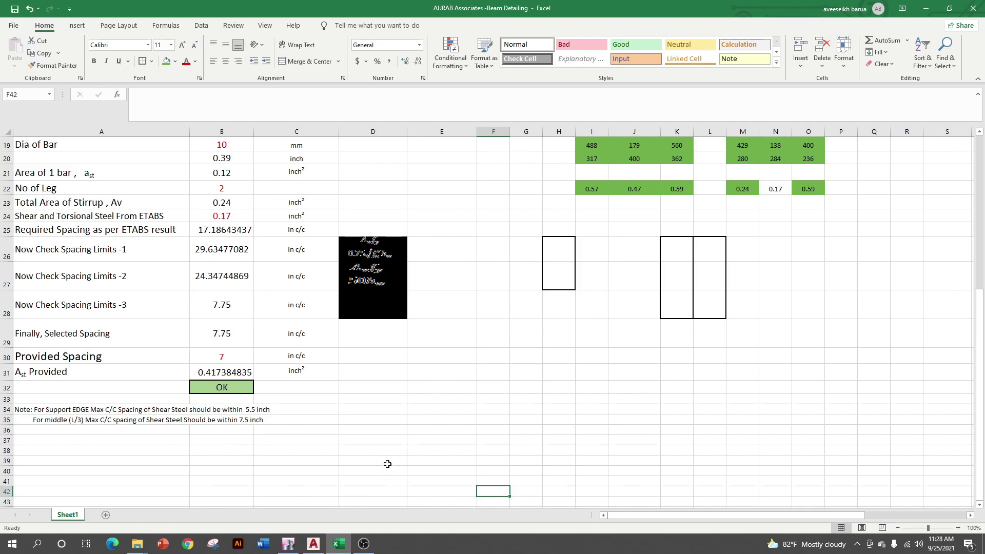
Bring the AutoCAD beam drawing forward to review the stirrup label
click(313, 543)
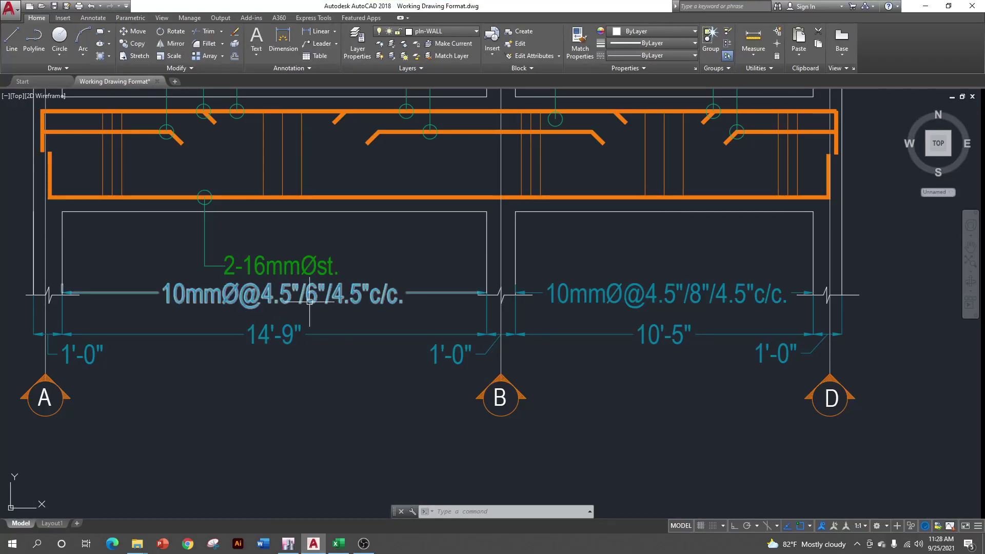
scroll(317, 293, up, 4)
scroll(318, 285, down, 3)
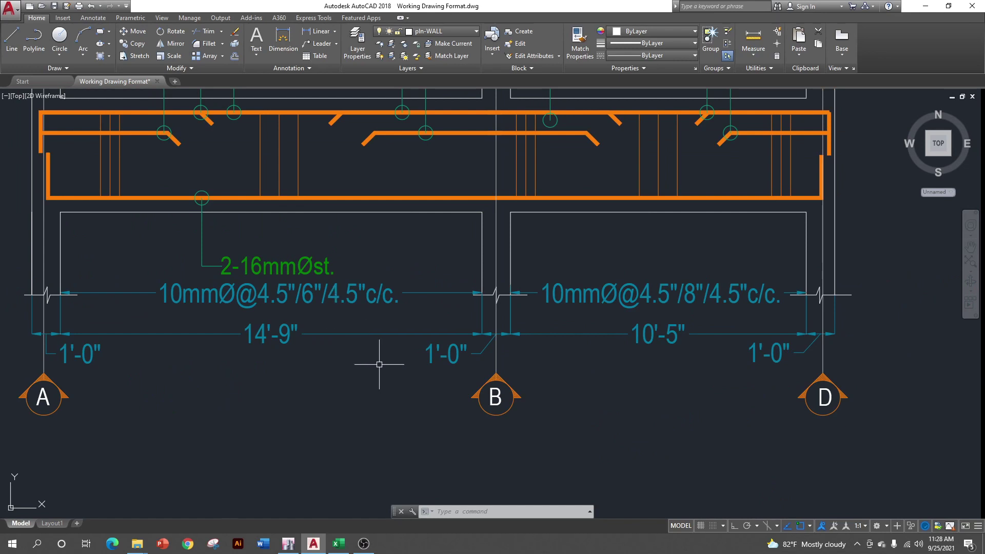
Test 0.47 as the ETABS steel value in B24, then restore it to 0.17
click(338, 543)
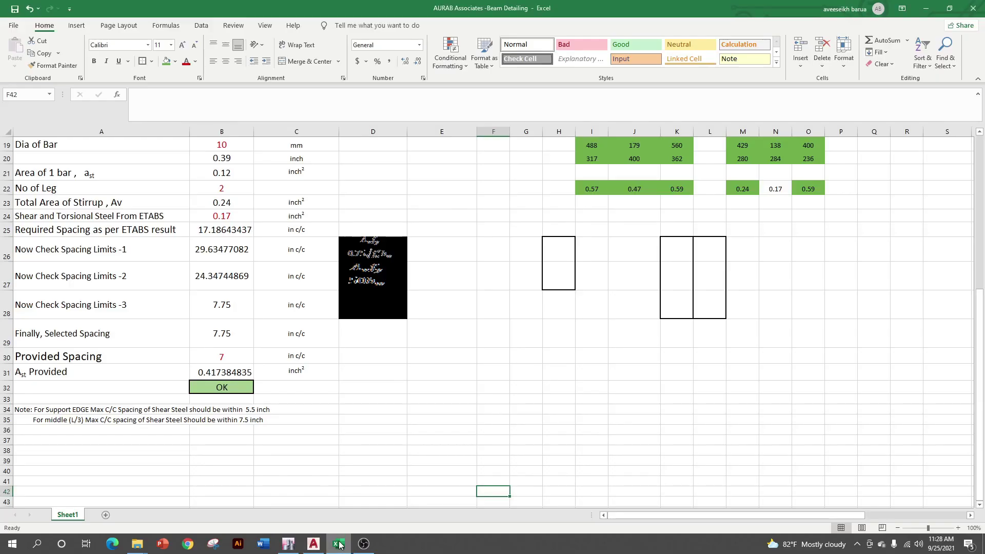
scroll(246, 213, up, 1)
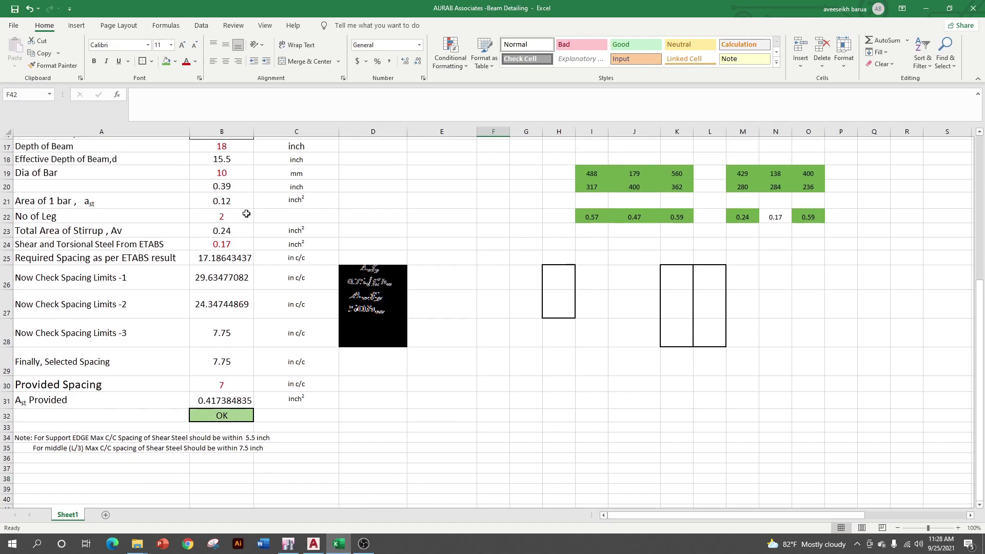
scroll(246, 213, up, 2)
click(237, 291)
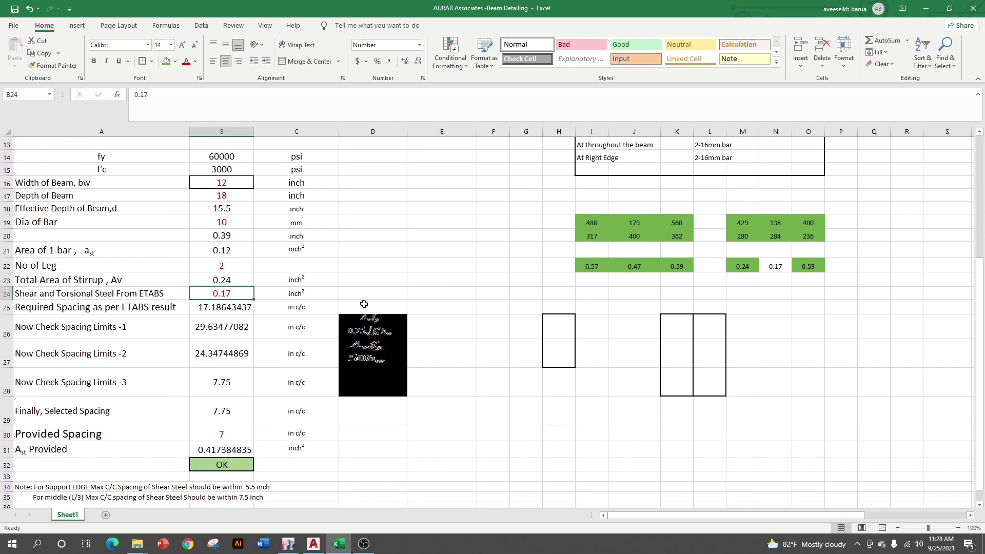
text(.47)
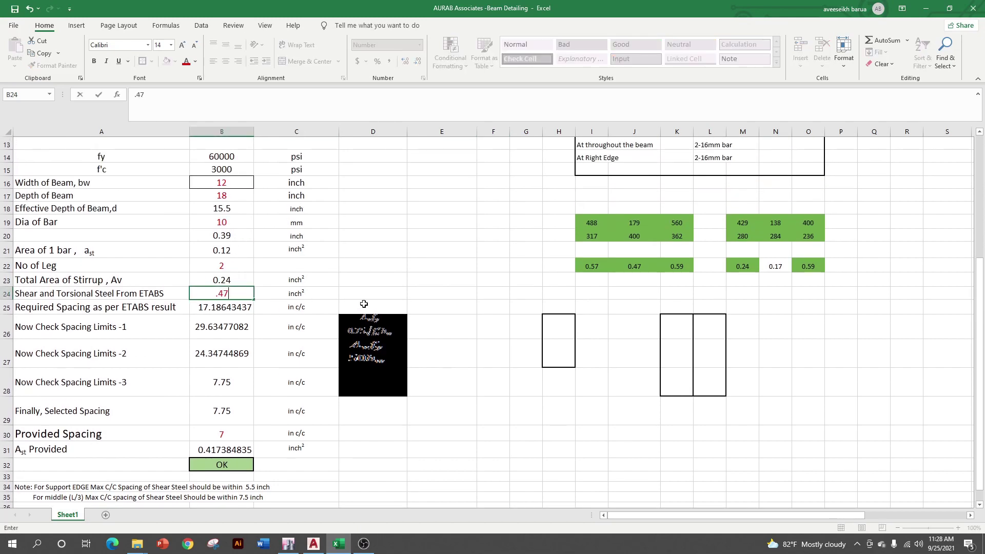
key(Return)
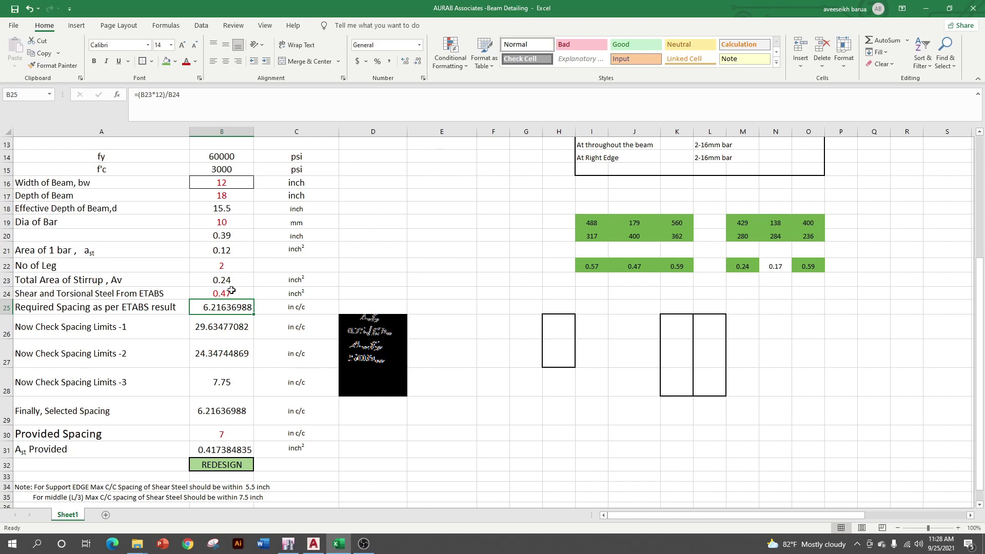
click(232, 291)
text(.1)
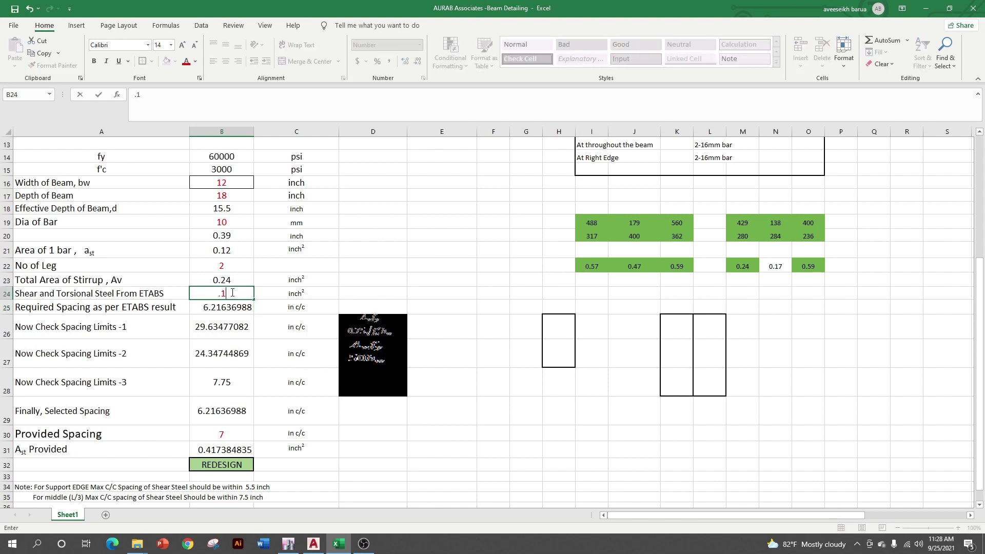
text(7)
click(482, 450)
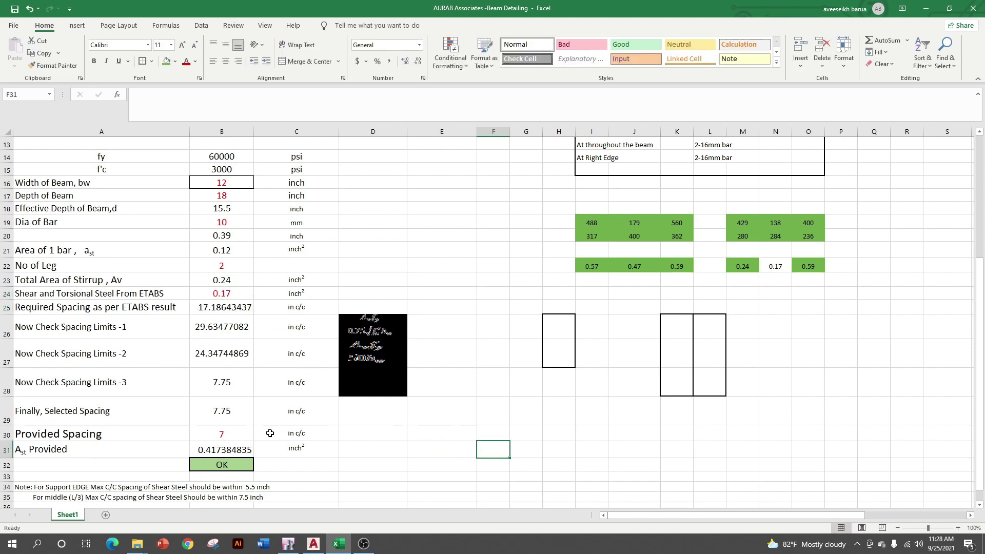
Set Provided Spacing to 6 in c/c, giving Ast Provided 0.486948974 and OK
click(234, 431)
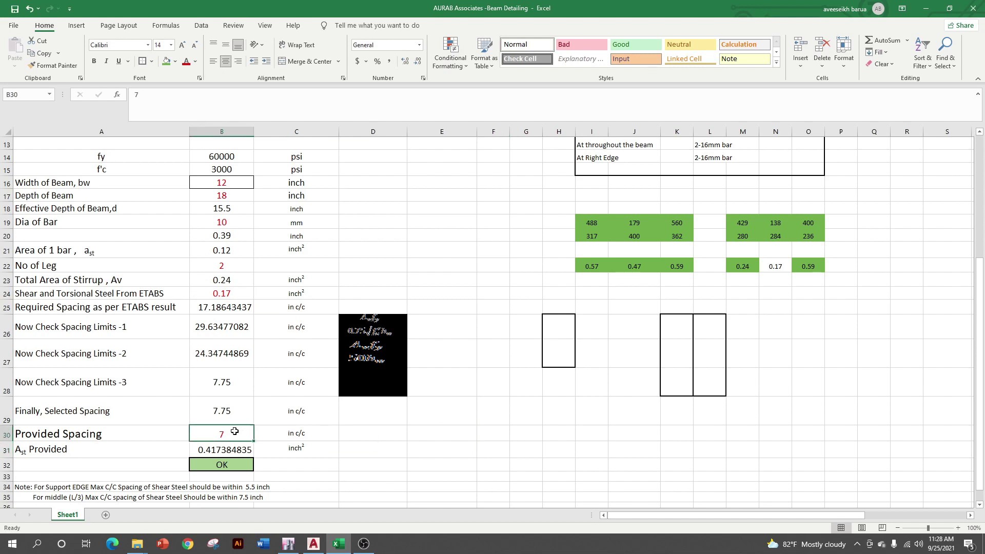
text(6)
click(480, 449)
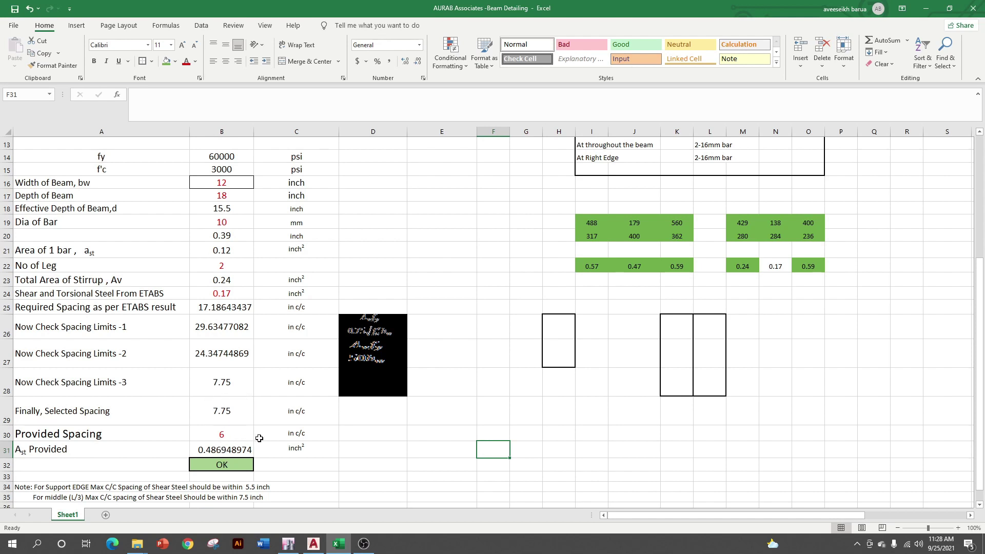
scroll(258, 436, down, 2)
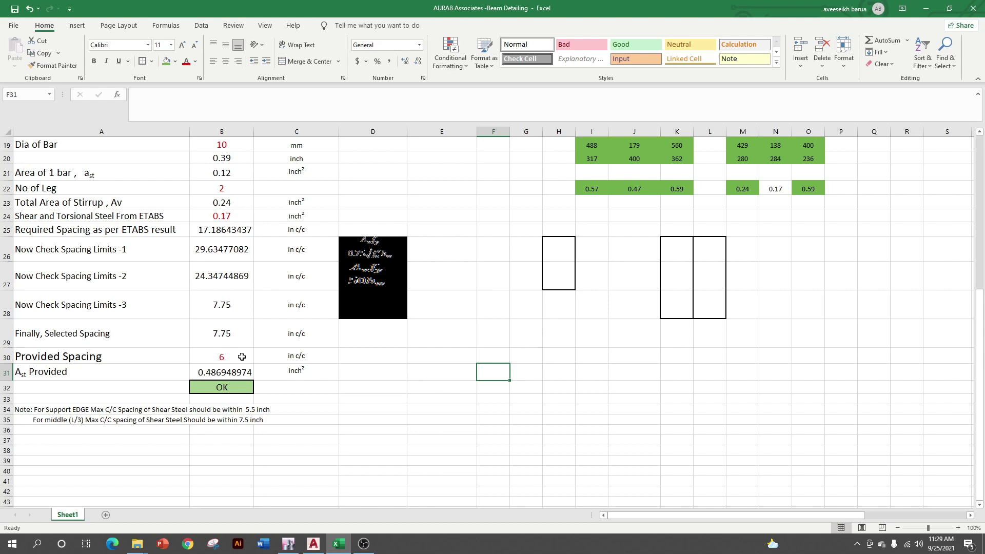
click(312, 543)
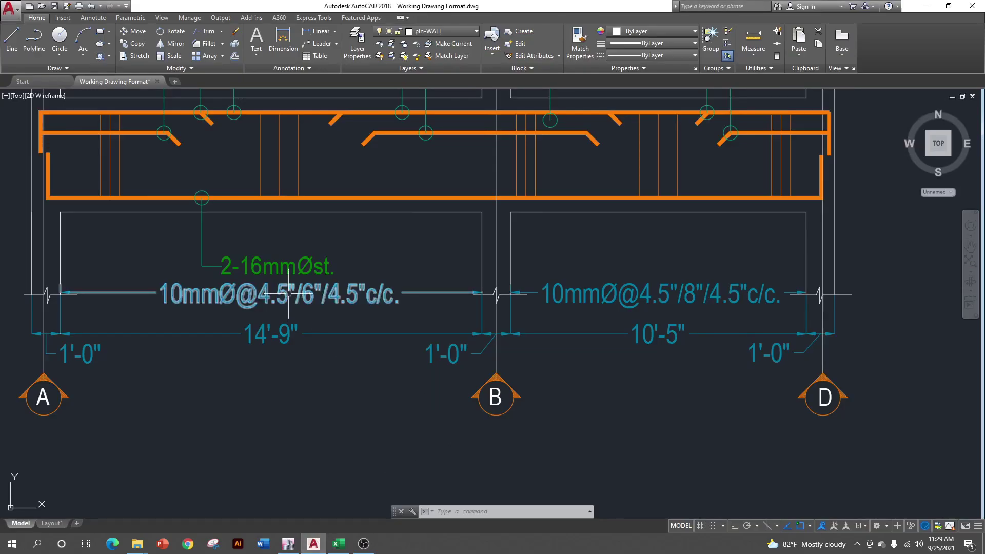
double_click(698, 291)
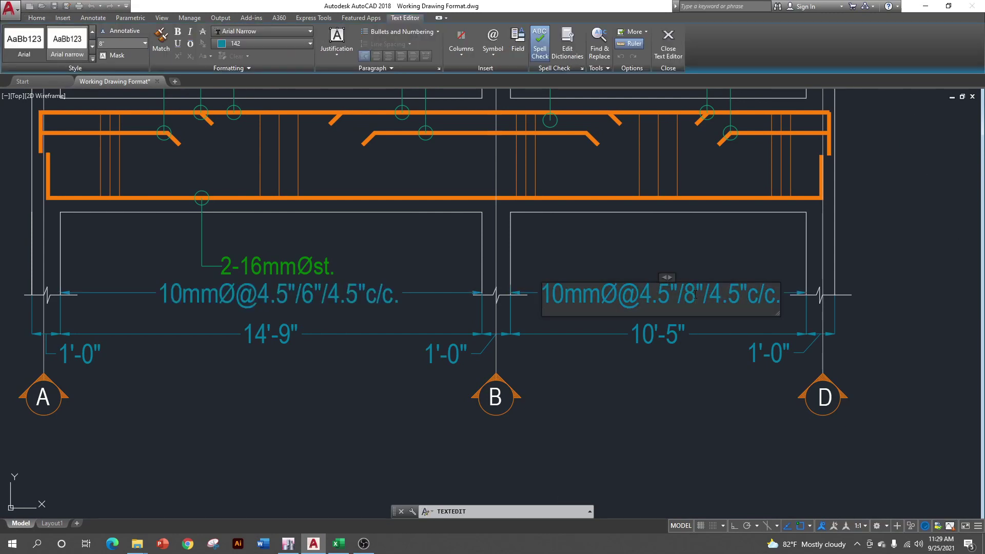
click(695, 294)
key(BackSpace)
text(6)
click(760, 335)
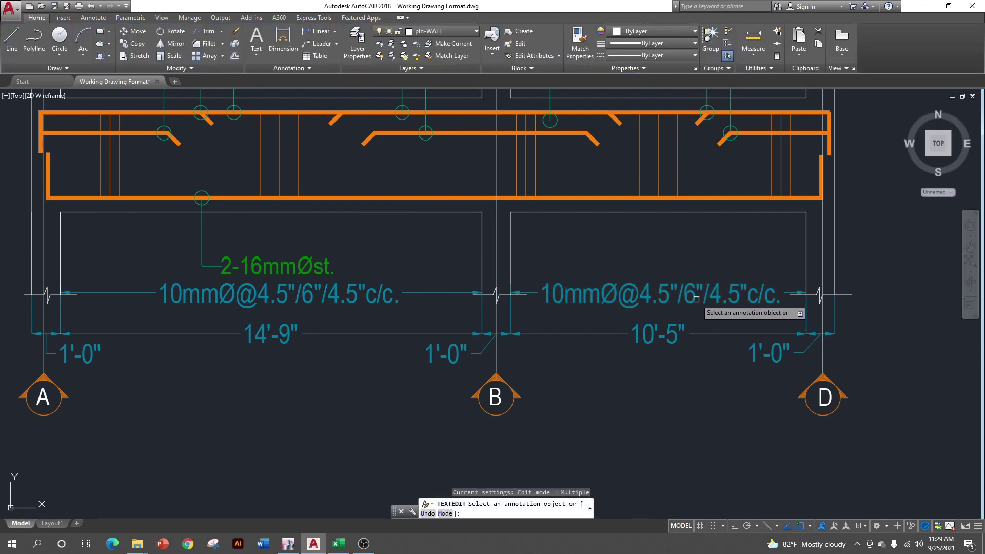
click(697, 298)
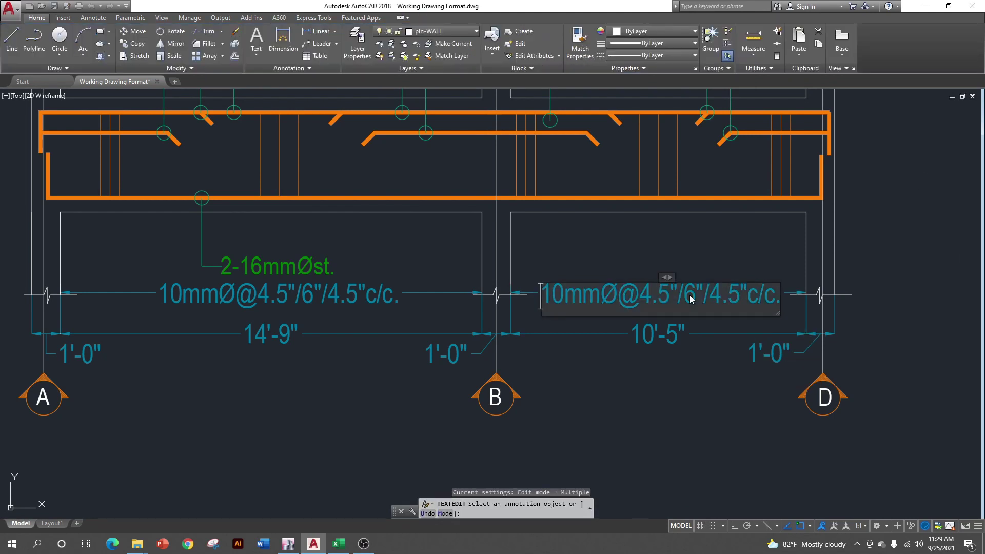
click(692, 405)
key(Escape)
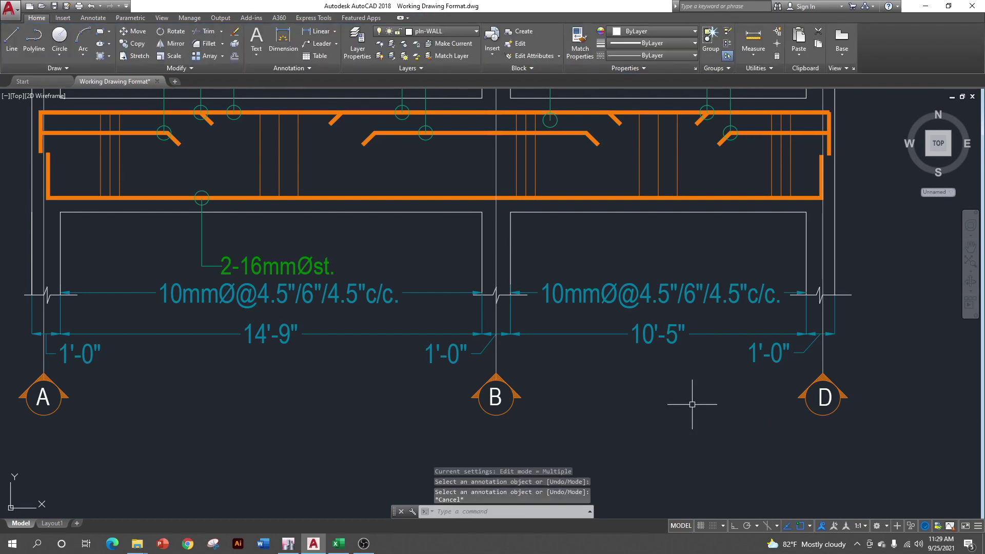
Erase the small section rectangle left of the beam
scroll(692, 406, down, 5)
drag(659, 428, 575, 404)
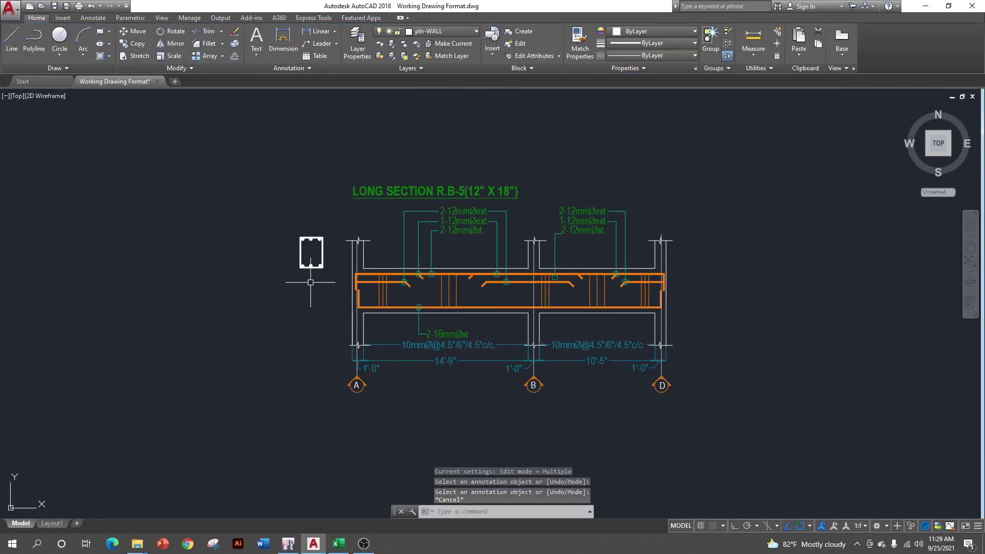
drag(328, 287, 291, 225)
key(Delete)
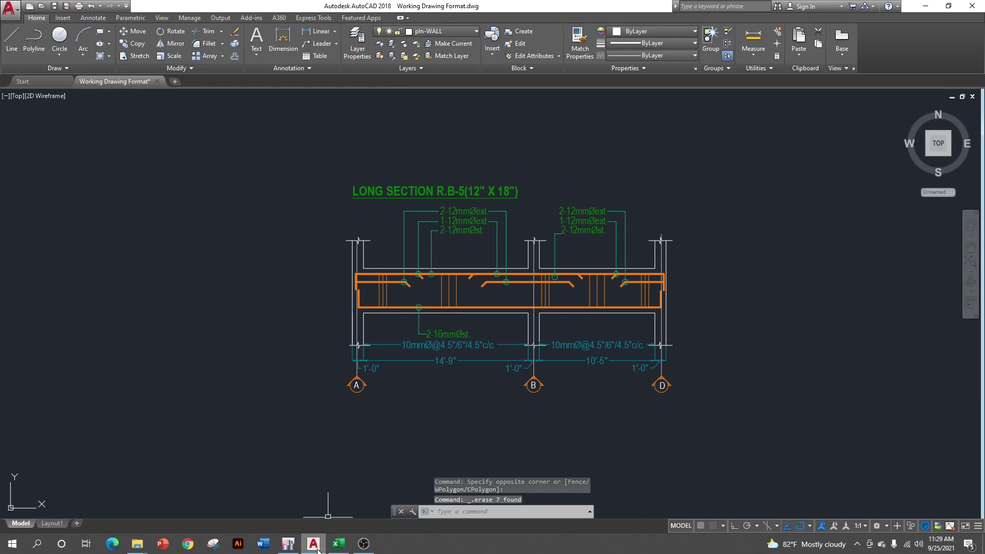
click(339, 544)
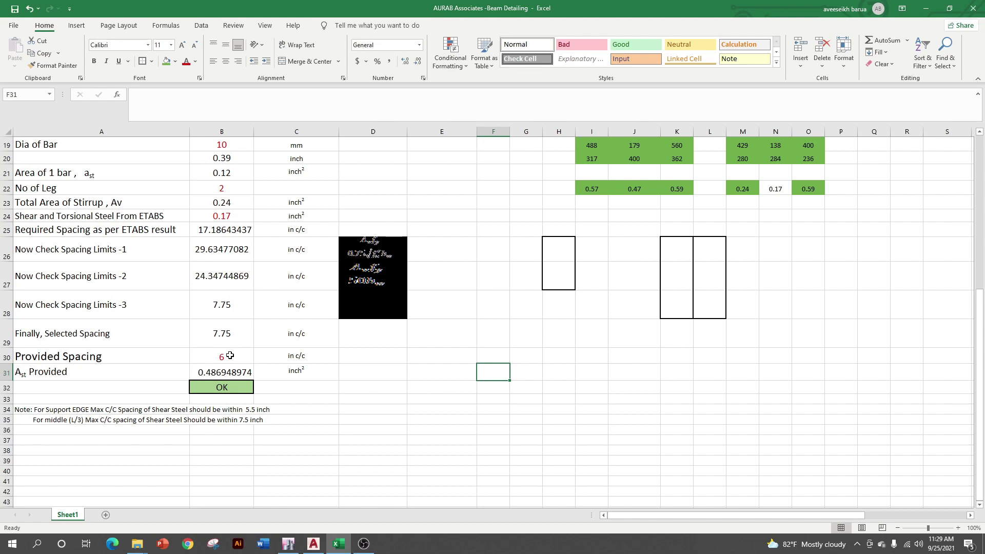
Try 3 stirrup legs in B22, restore 2, and start entering 0.7 as the ETABS steel
click(228, 188)
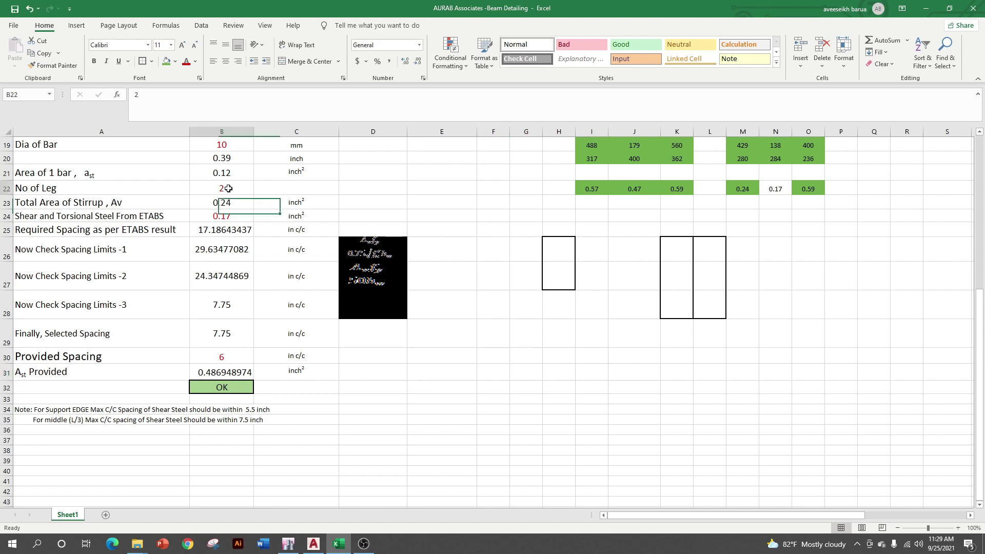
text(3)
click(381, 397)
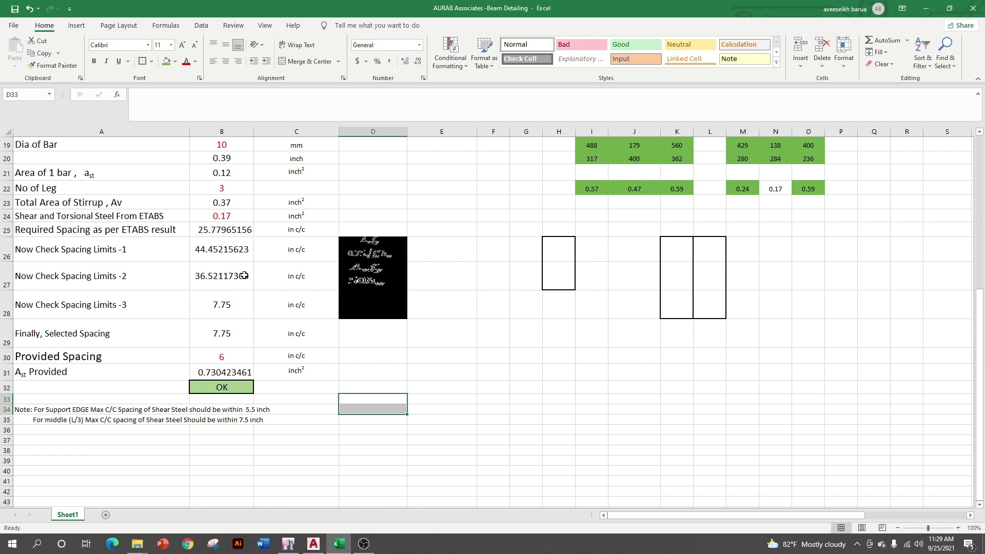
click(232, 185)
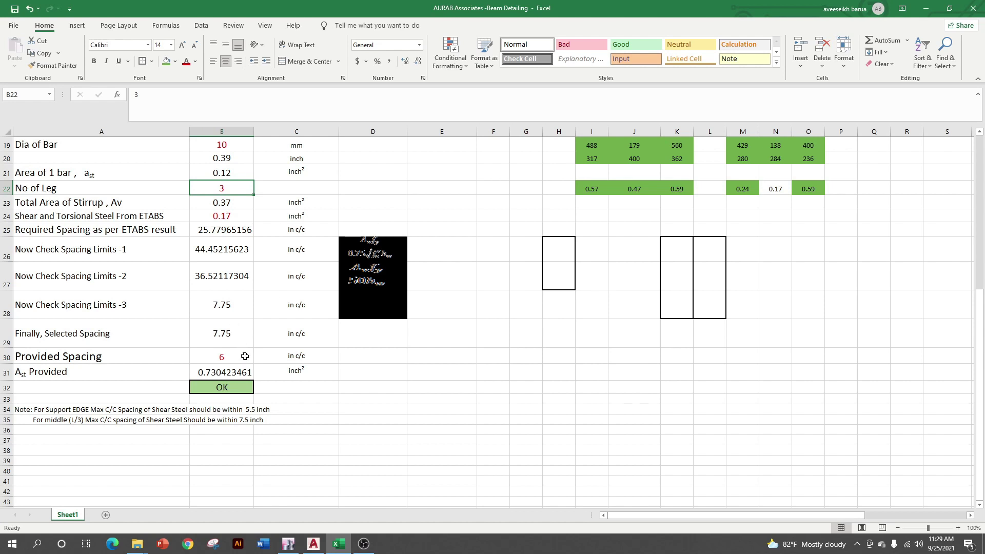
text(2)
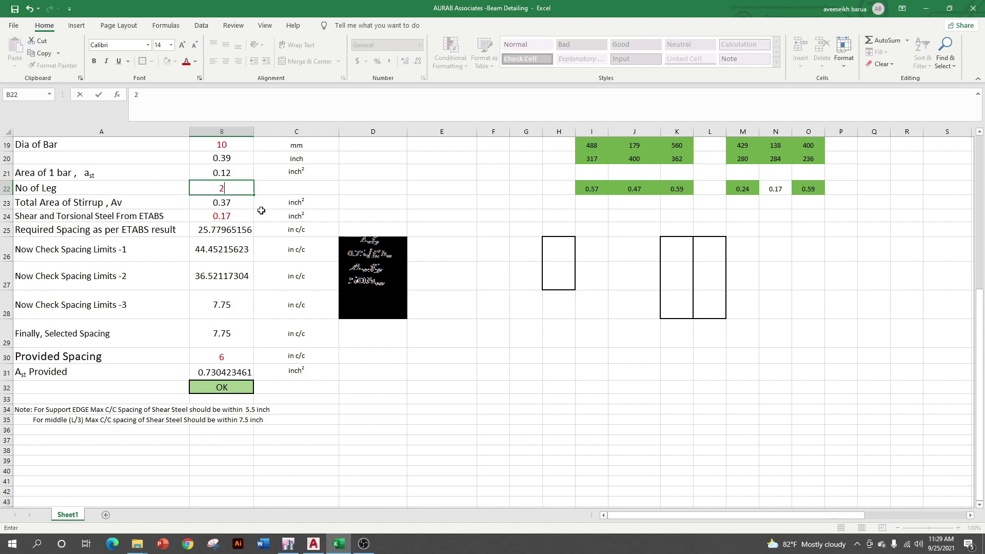
click(412, 369)
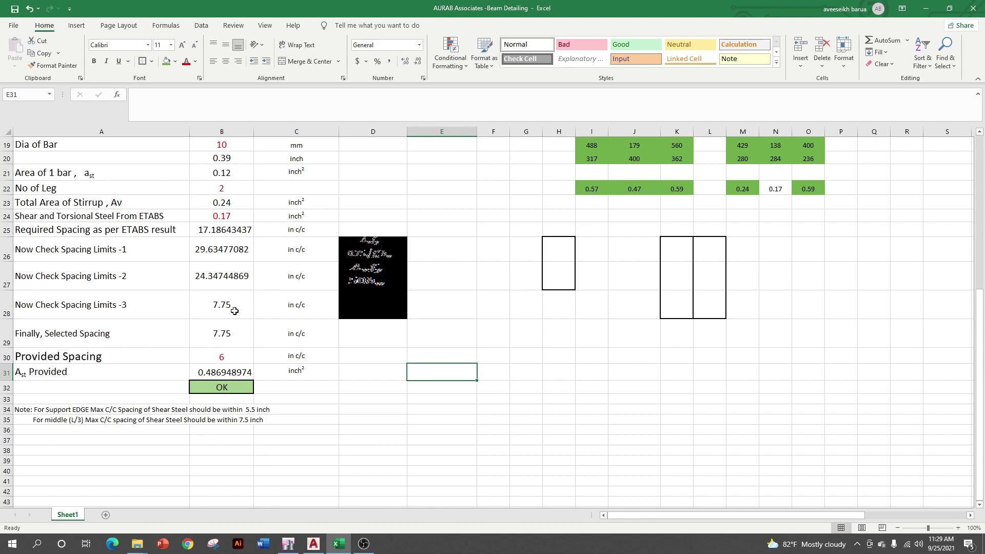
click(229, 217)
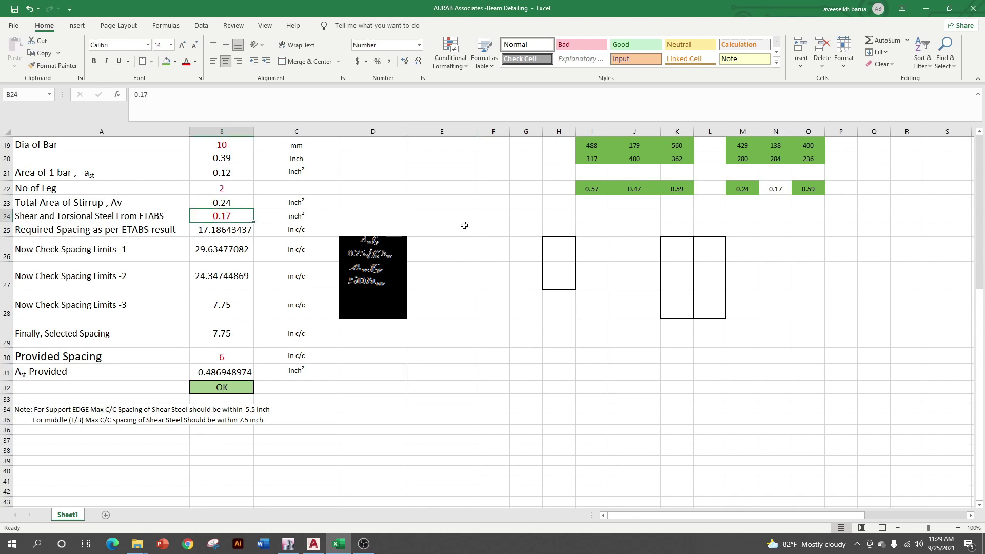
text(.)
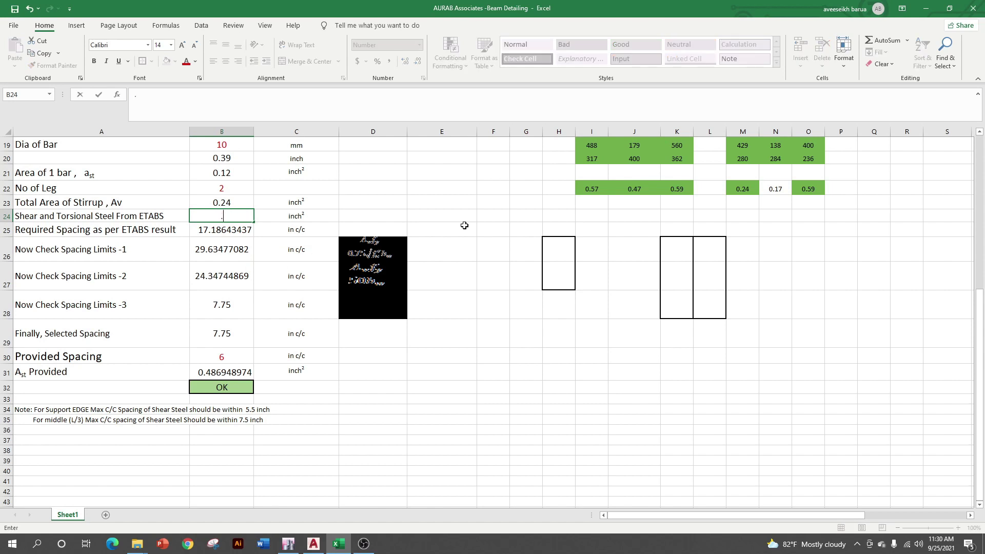
Commit 0.7 ETABS steel, try a provided spacing of 4 in, and set 3 stirrup legs
click(508, 408)
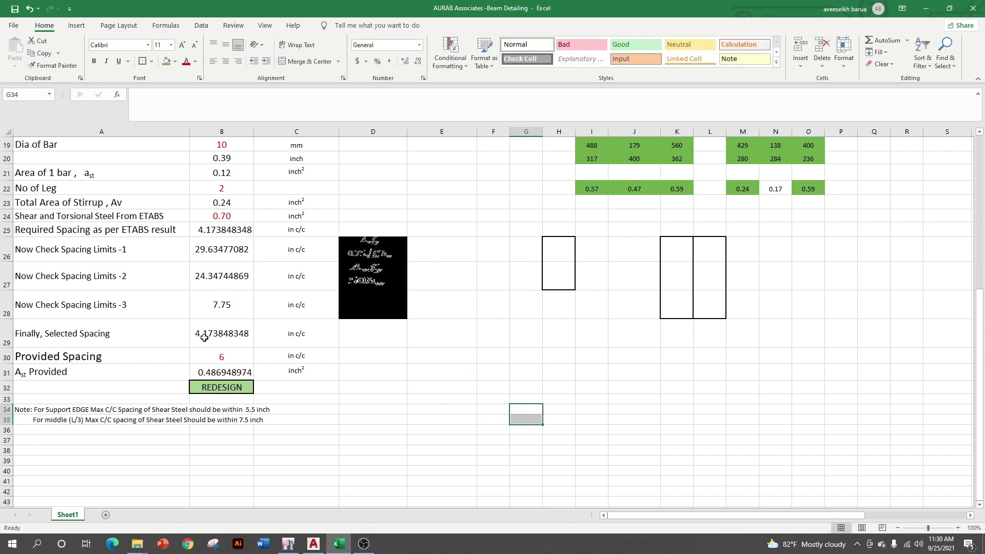
click(230, 353)
text(4)
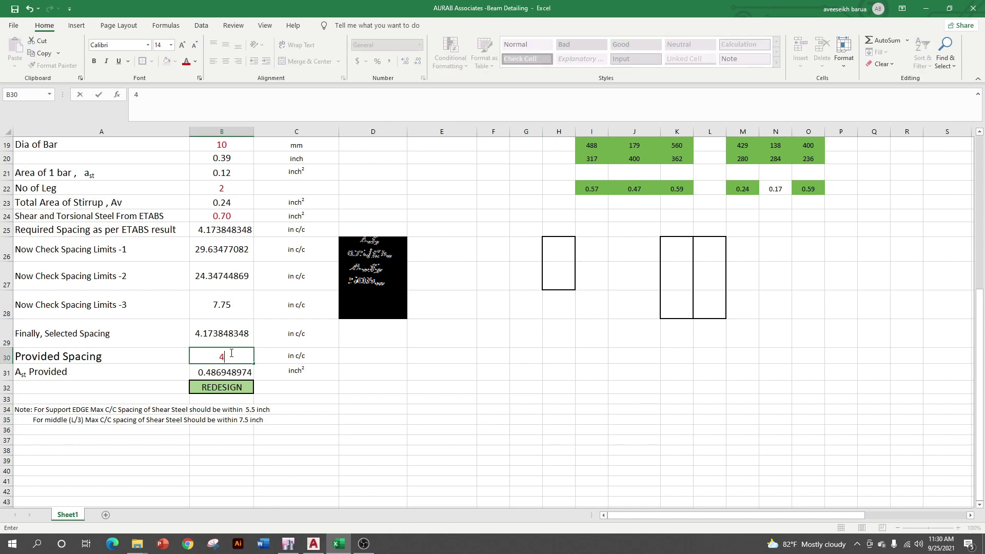
key(Return)
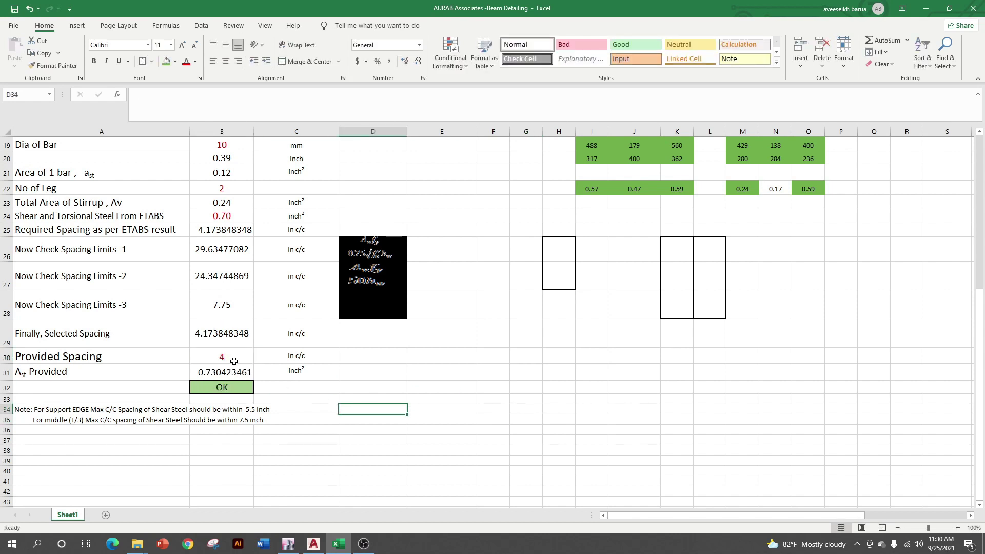
click(218, 190)
text(3)
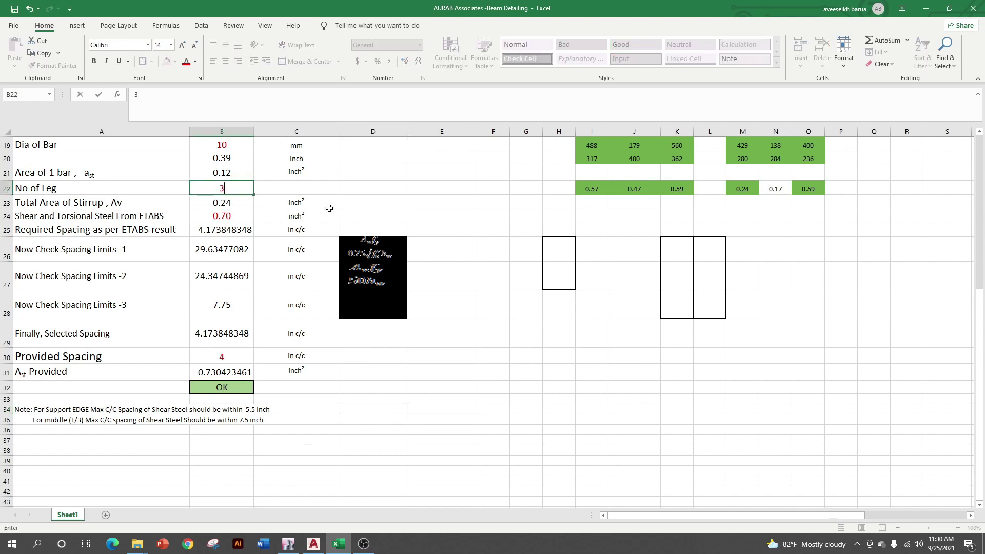
click(474, 400)
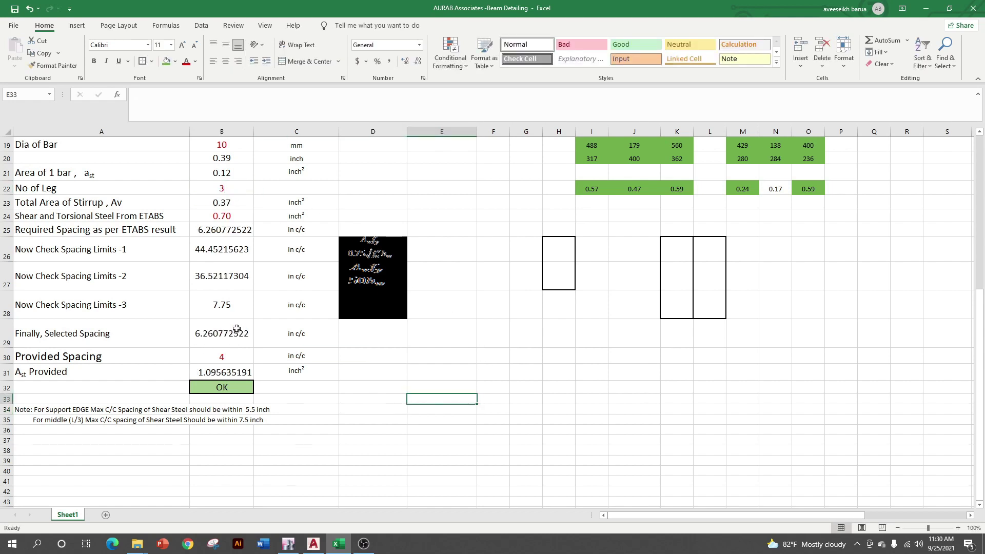
Try provided spacings of 5 and 6 in, settling on 6 for Ast 0.730423461, OK
click(224, 356)
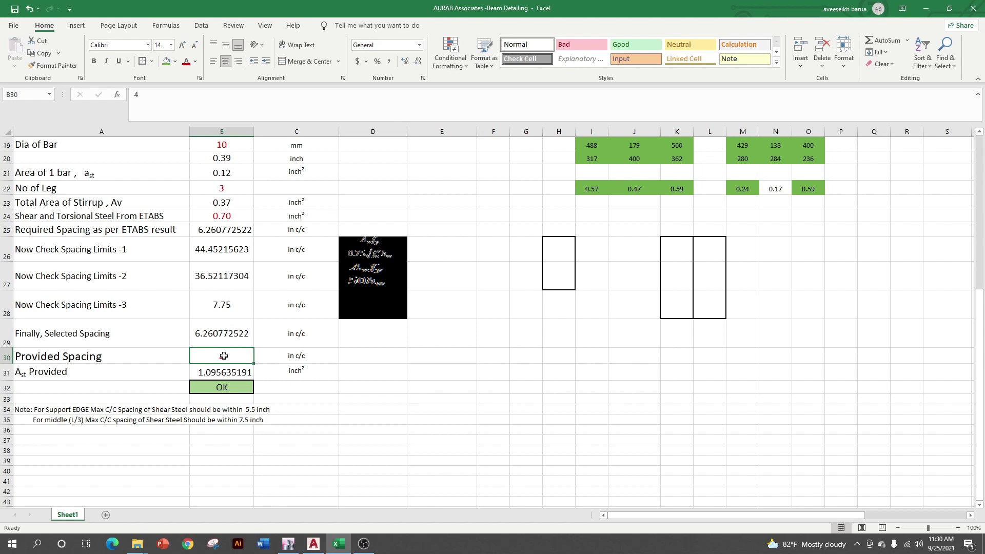
text(5)
click(407, 391)
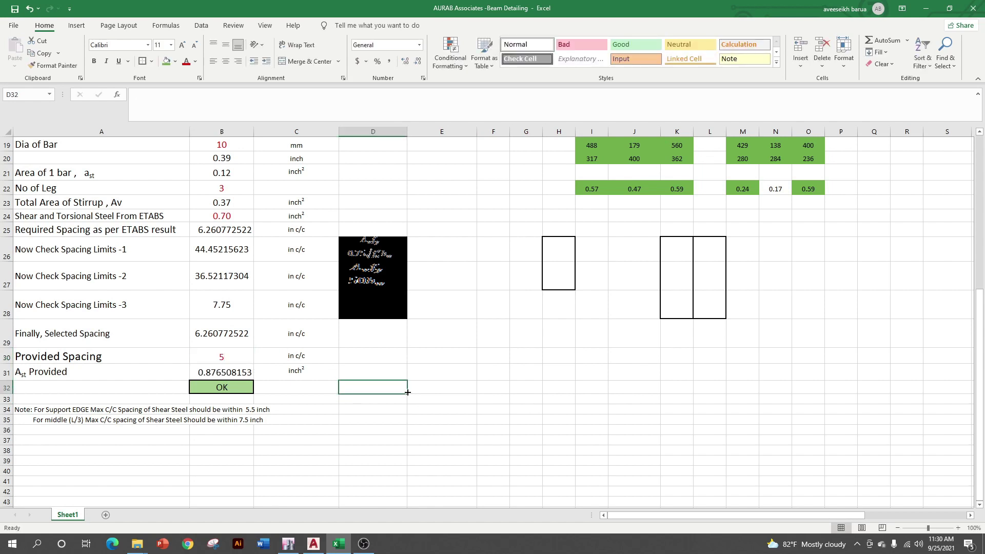
click(248, 359)
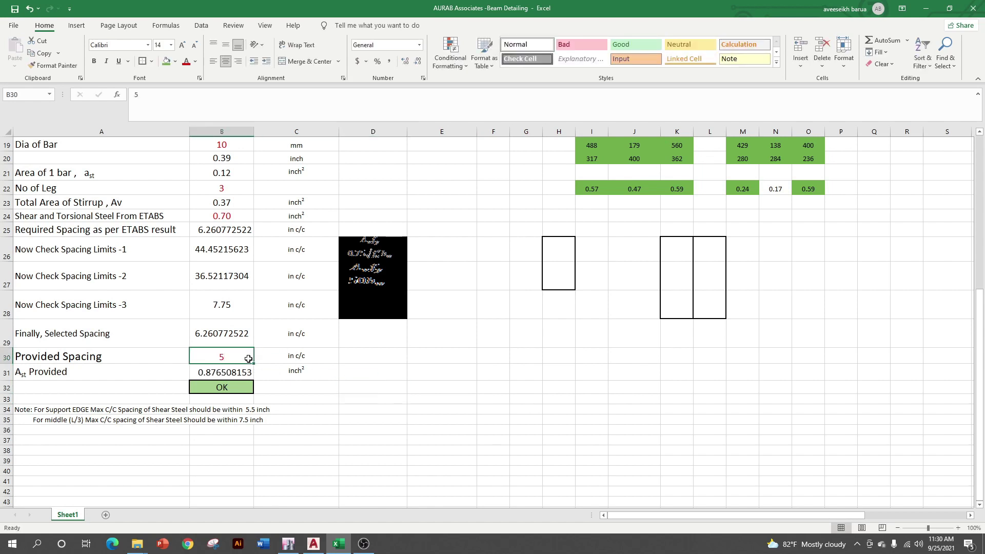
text(6)
click(422, 456)
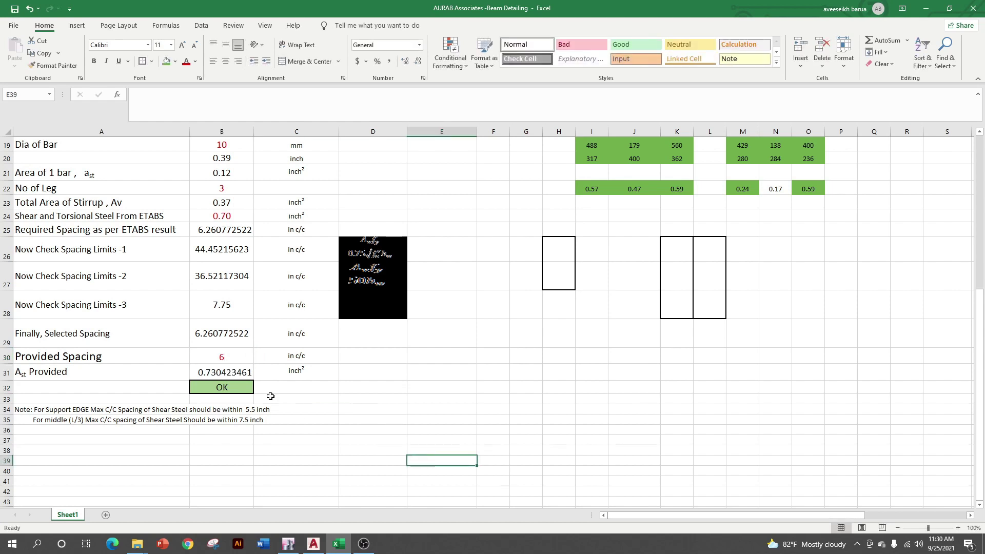
click(226, 217)
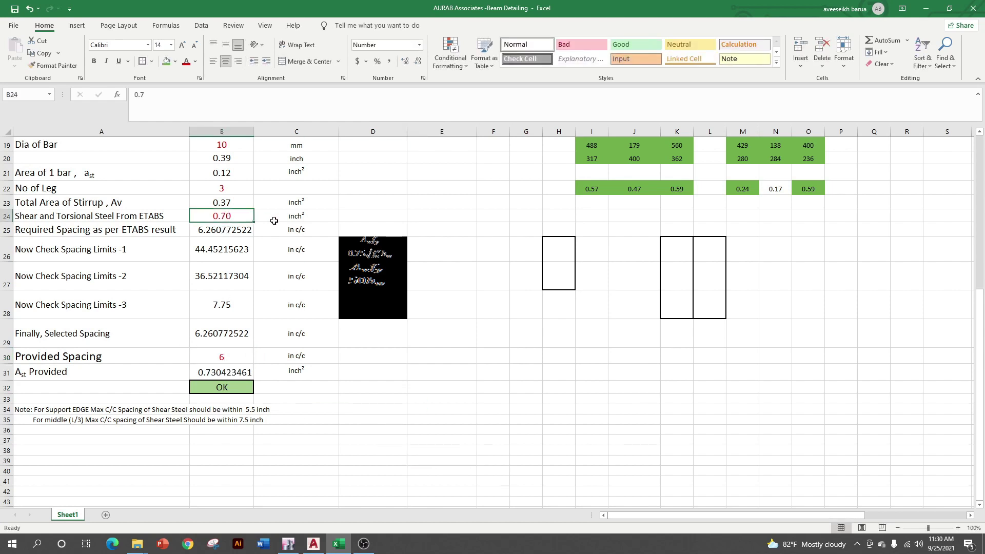
Commit 0.90 ETABS steel and try 2 stirrup legs at 3 in spacing
text(.9)
click(503, 433)
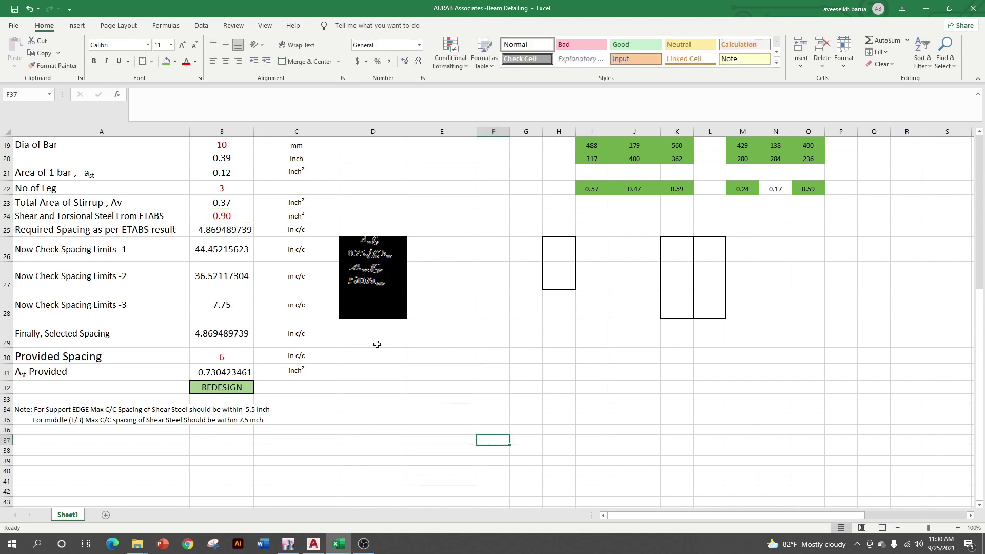
click(243, 187)
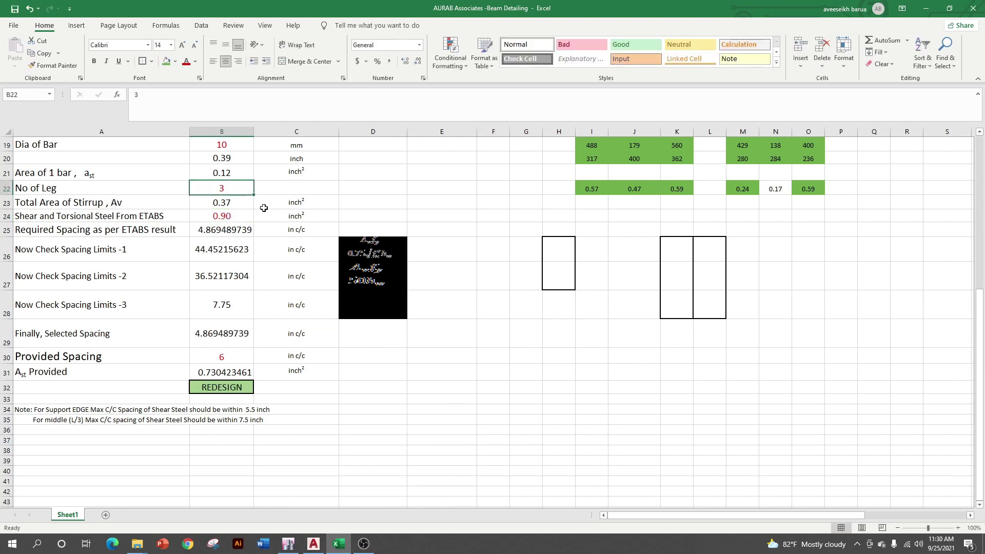
text(2)
click(559, 444)
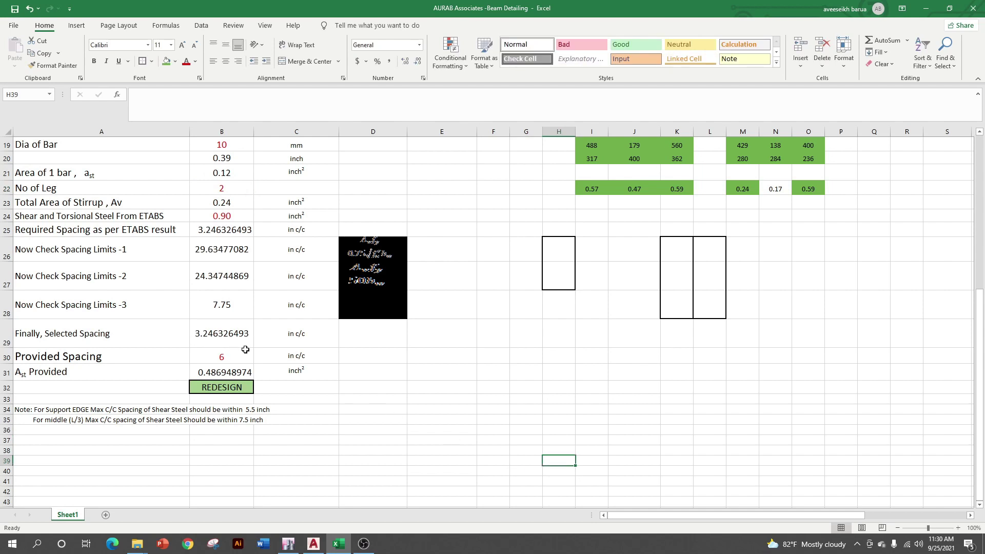
click(226, 356)
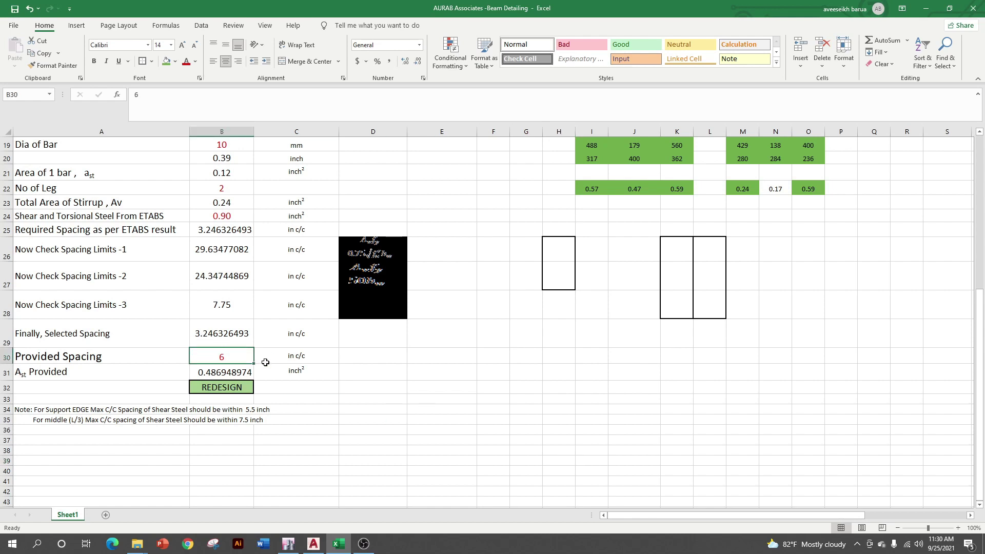
text(3)
click(341, 428)
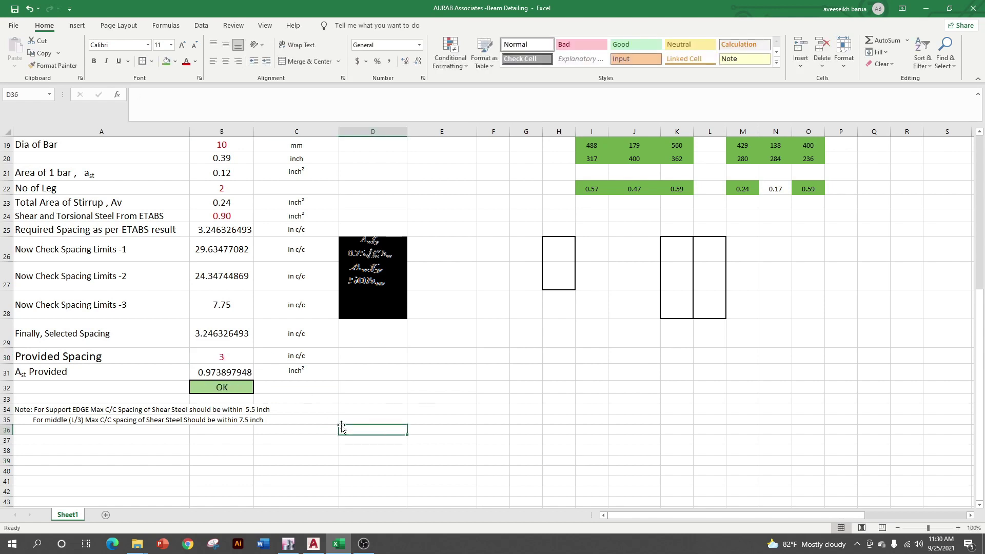
Try 3 stirrup legs at 4.5 in provided spacing
click(241, 189)
text(3)
click(384, 500)
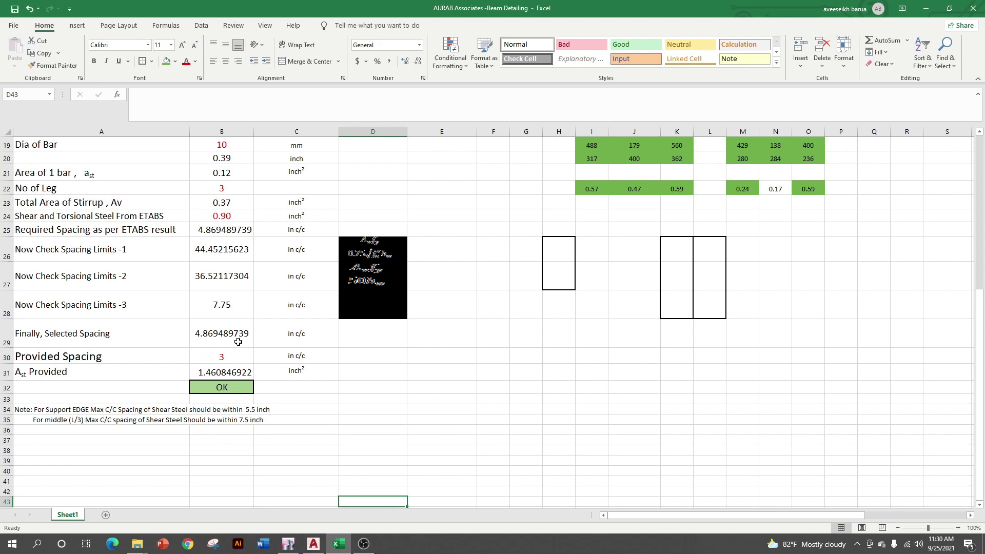
click(229, 355)
text(4)
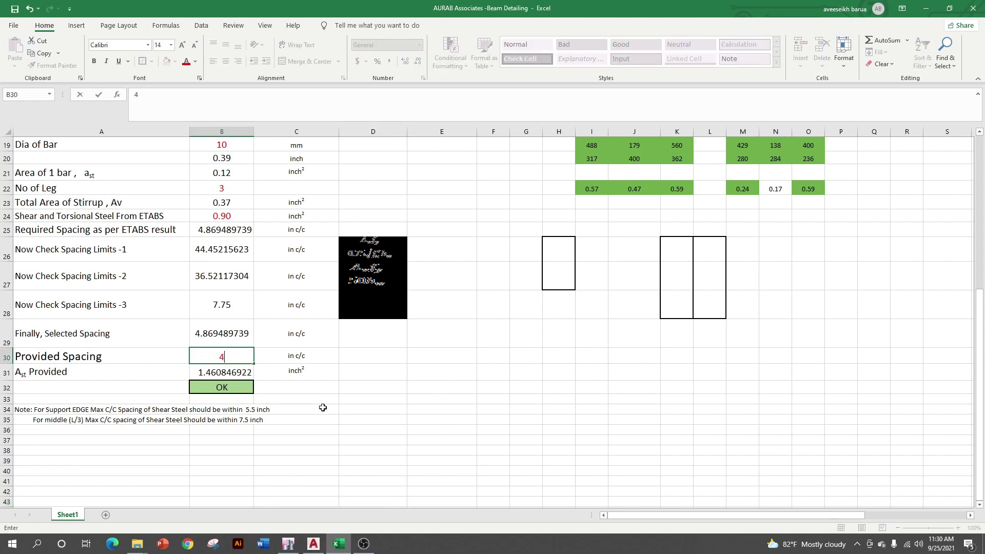
text(.5)
click(369, 409)
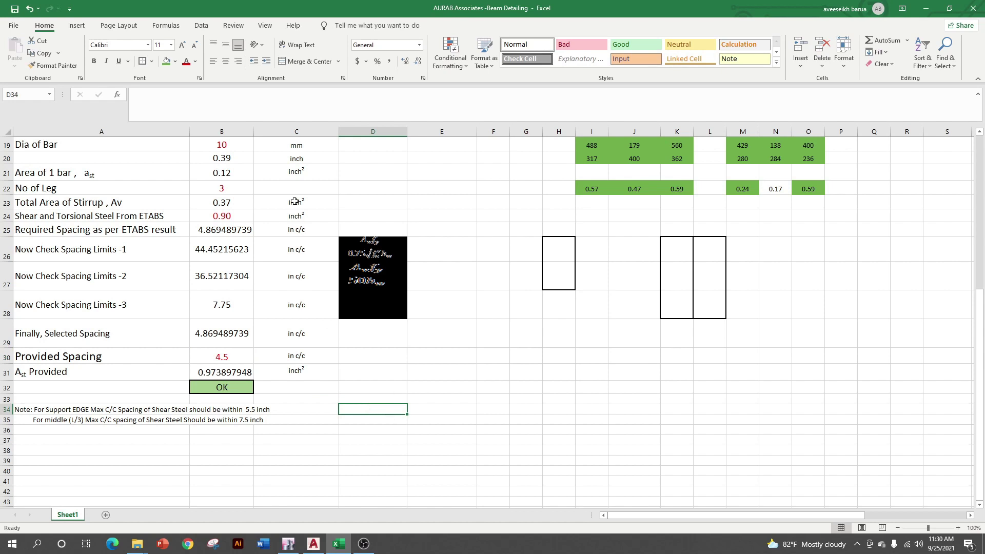
Settle on 4 legs at 6 in spacing, giving Ast provided 0.973897948 and OK
click(238, 189)
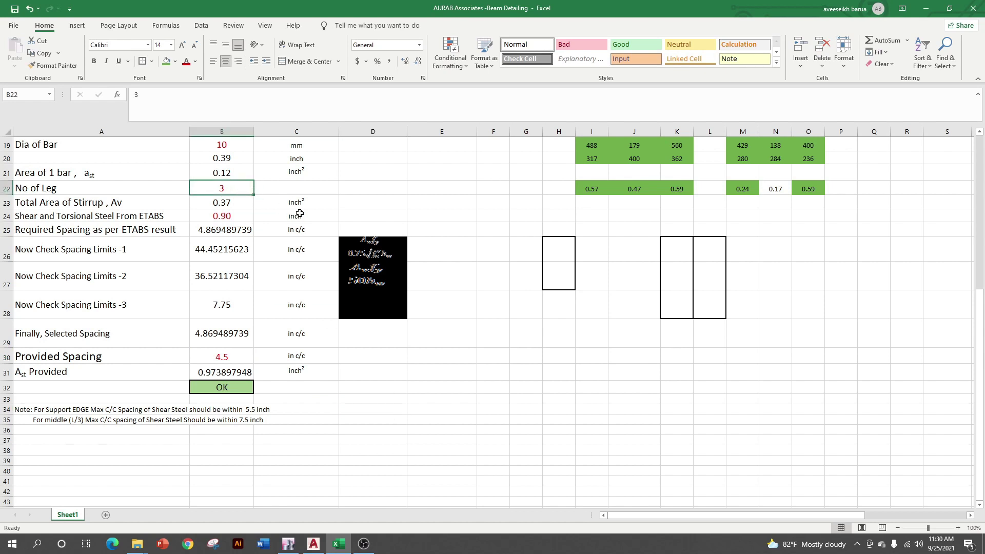
text(4)
click(382, 390)
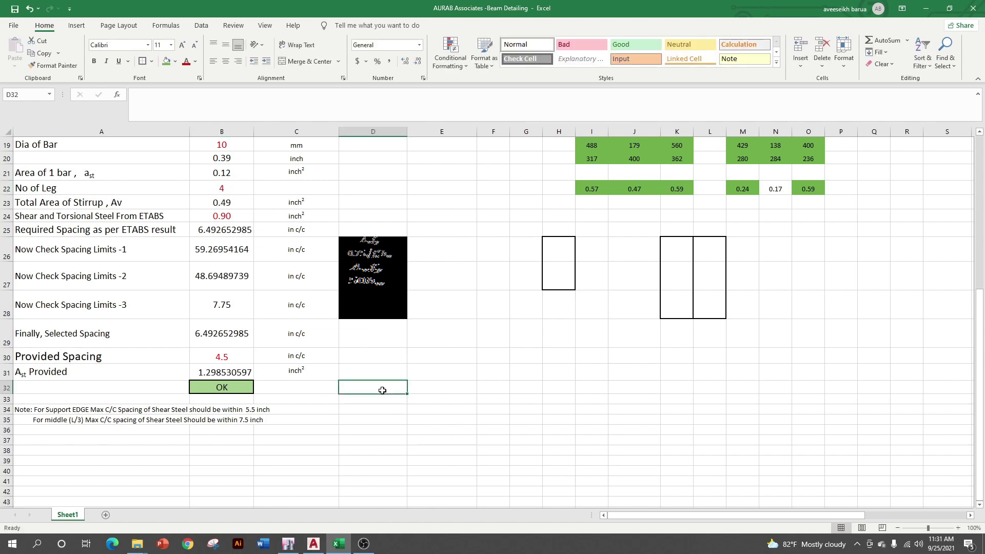
click(234, 358)
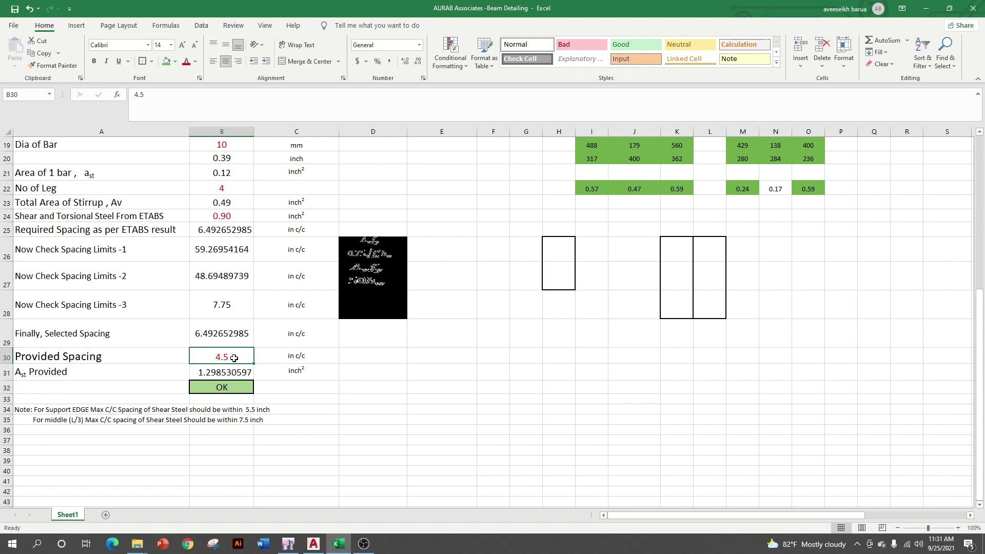
text(6)
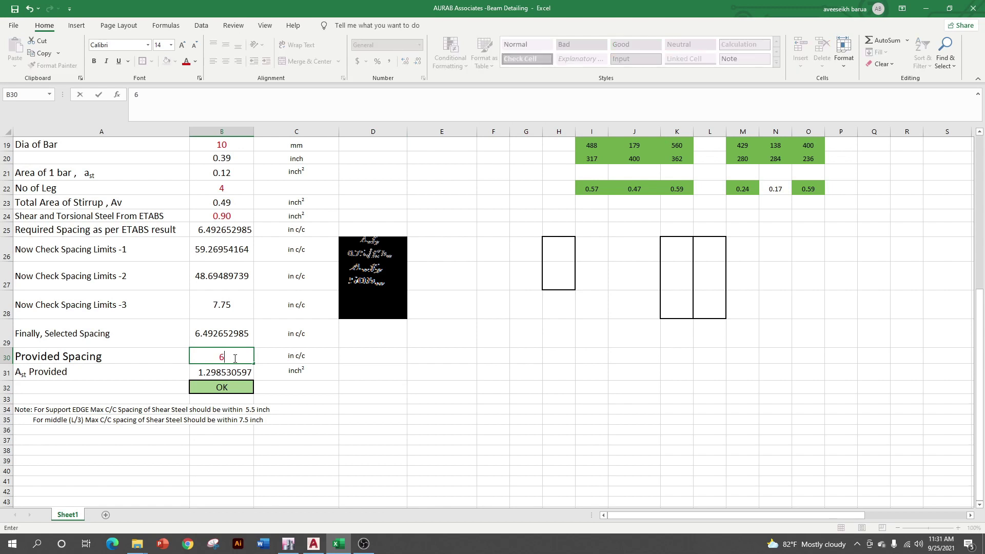
click(371, 453)
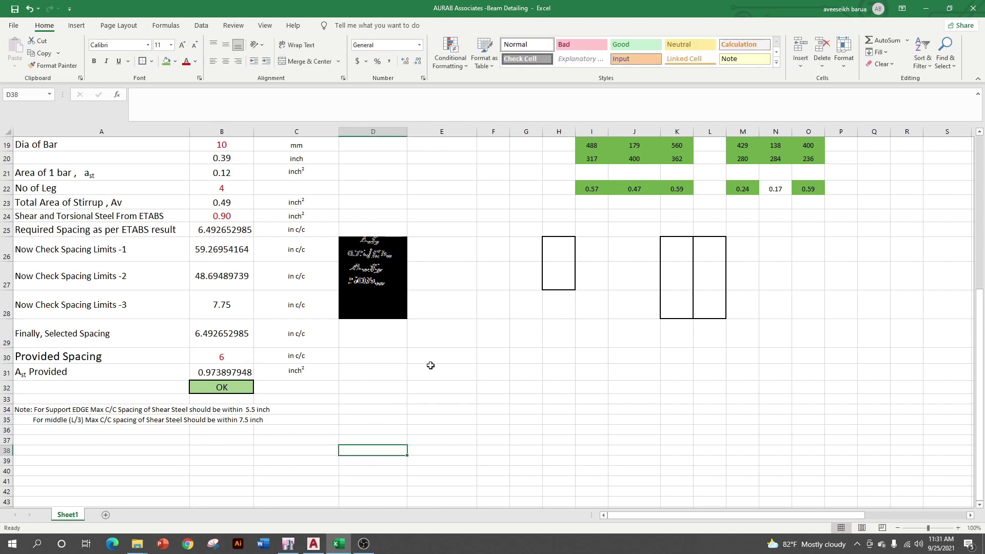
scroll(430, 366, up, 2)
scroll(442, 347, up, 4)
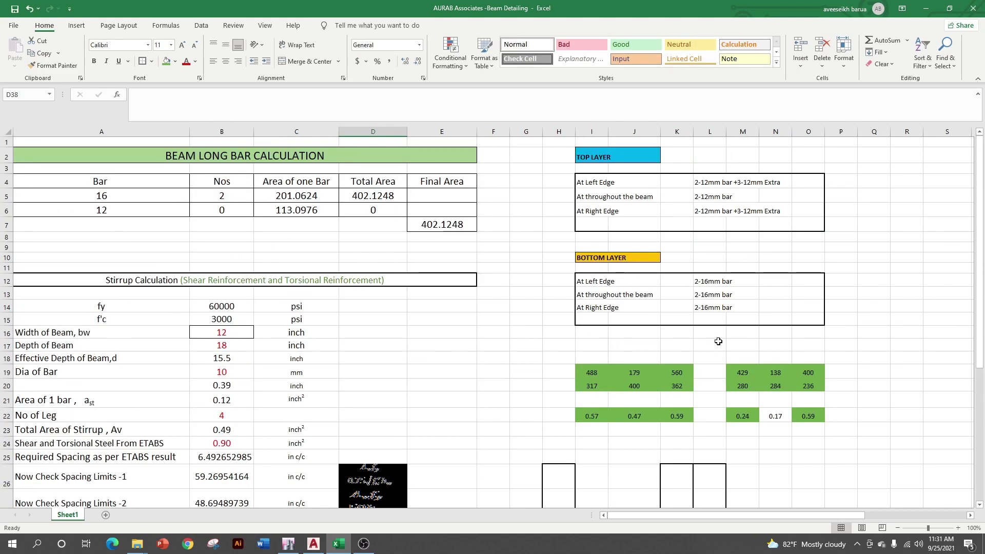